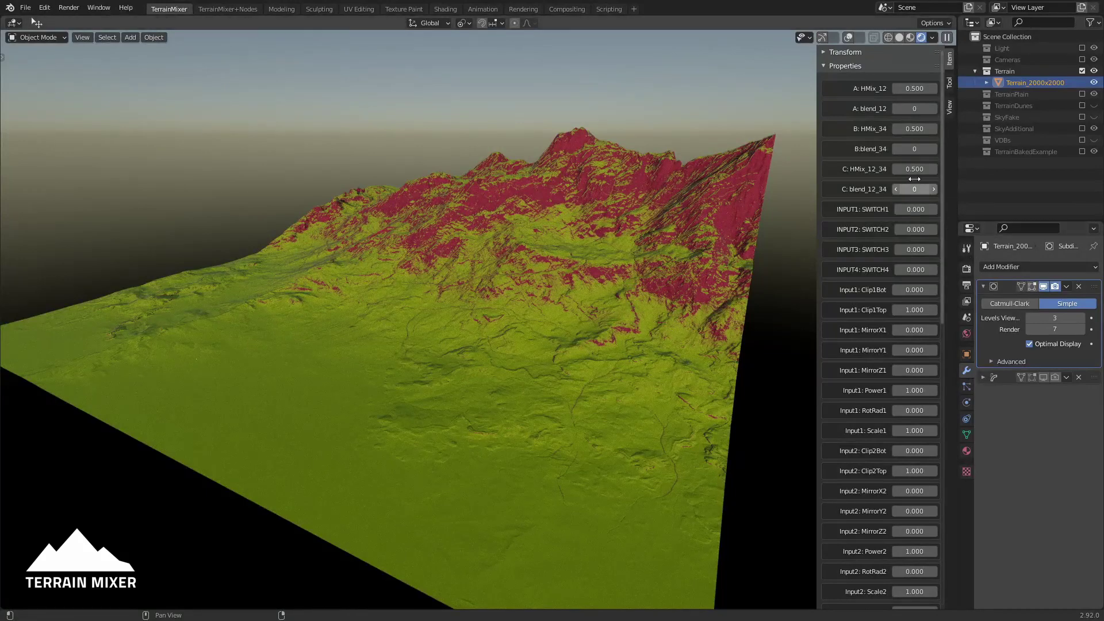
Step: Look through the terrain object's custom properties, from the mix and blend values to the ScatterMaster settings
scroll(900, 193, down, 15)
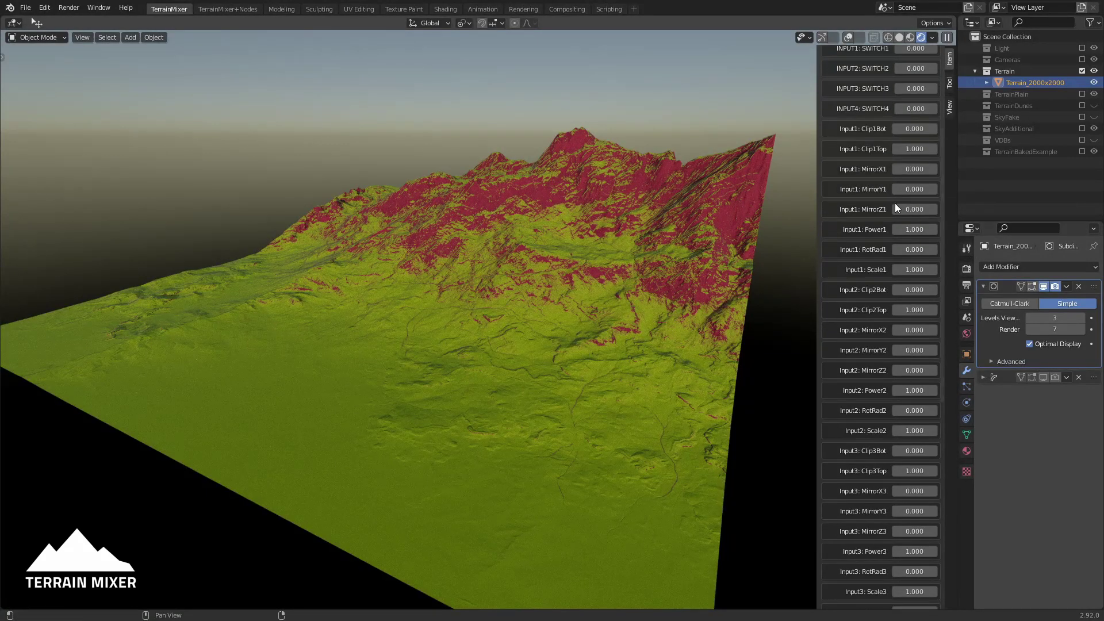
scroll(881, 246, up, 15)
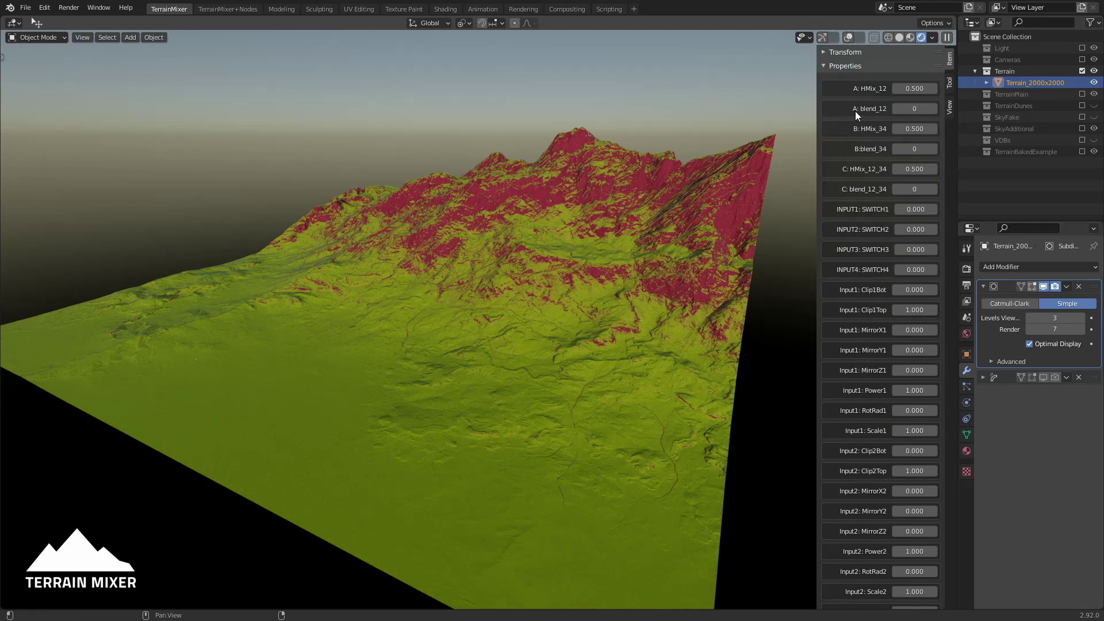
scroll(863, 248, down, 20)
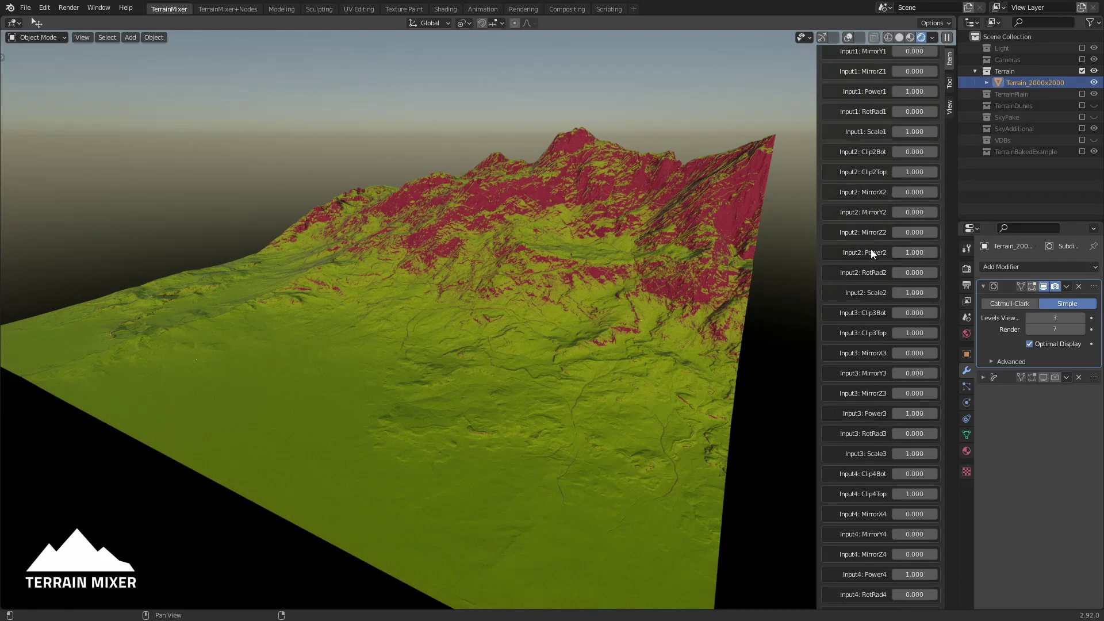
scroll(871, 250, up, 15)
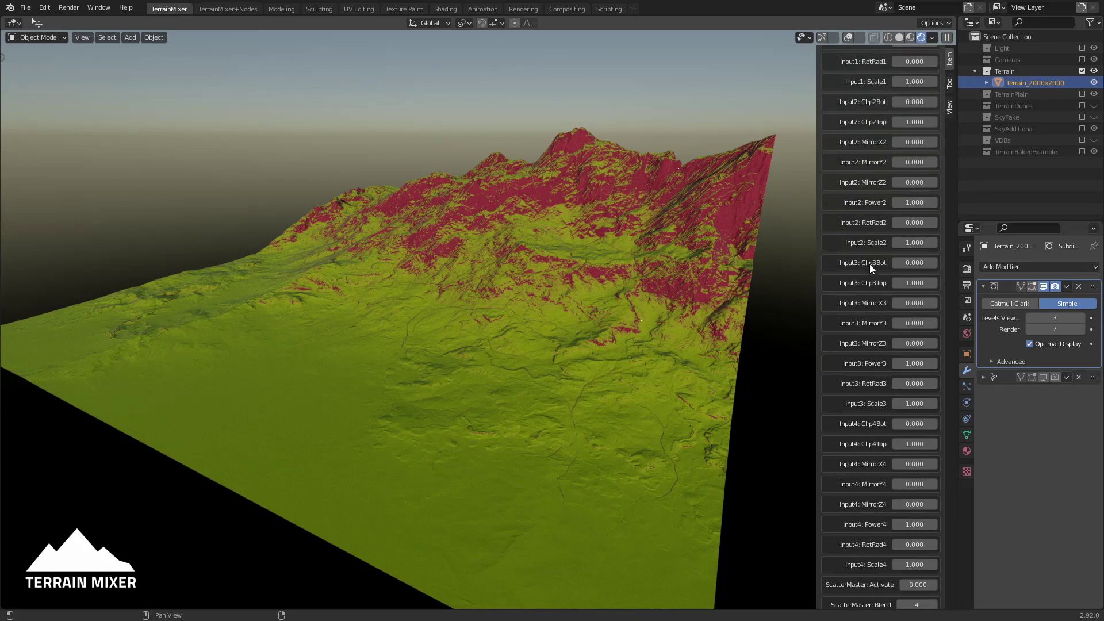
scroll(869, 263, up, 5)
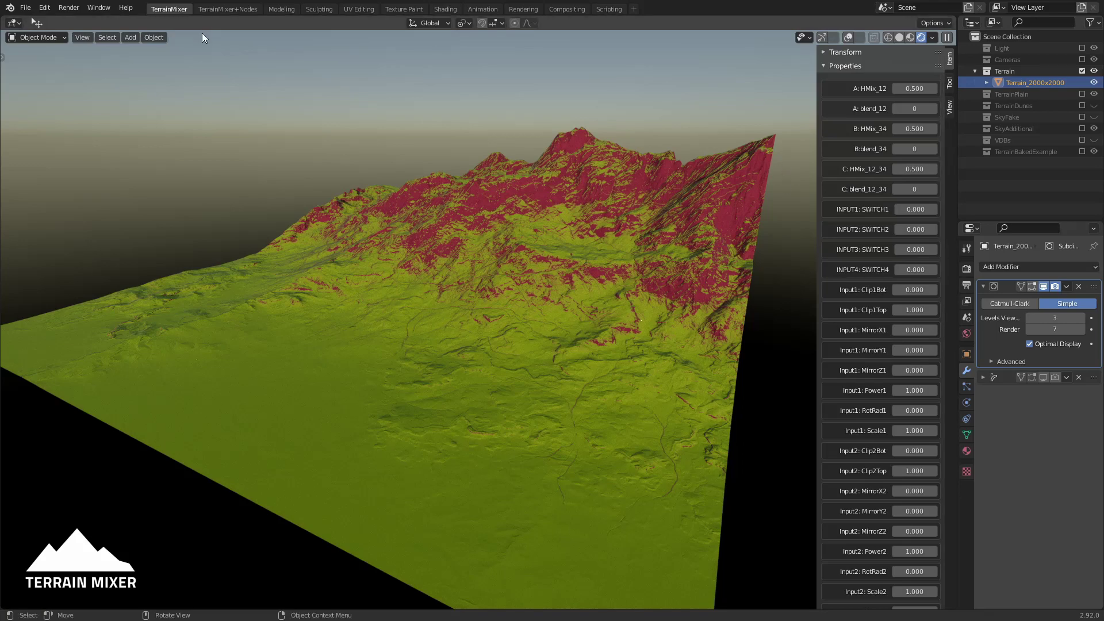
Step: Open the TerrainMixer+Nodes workspace, hide the node sidebar, and examine the terrain material's node tree and the camera preview
click(226, 7)
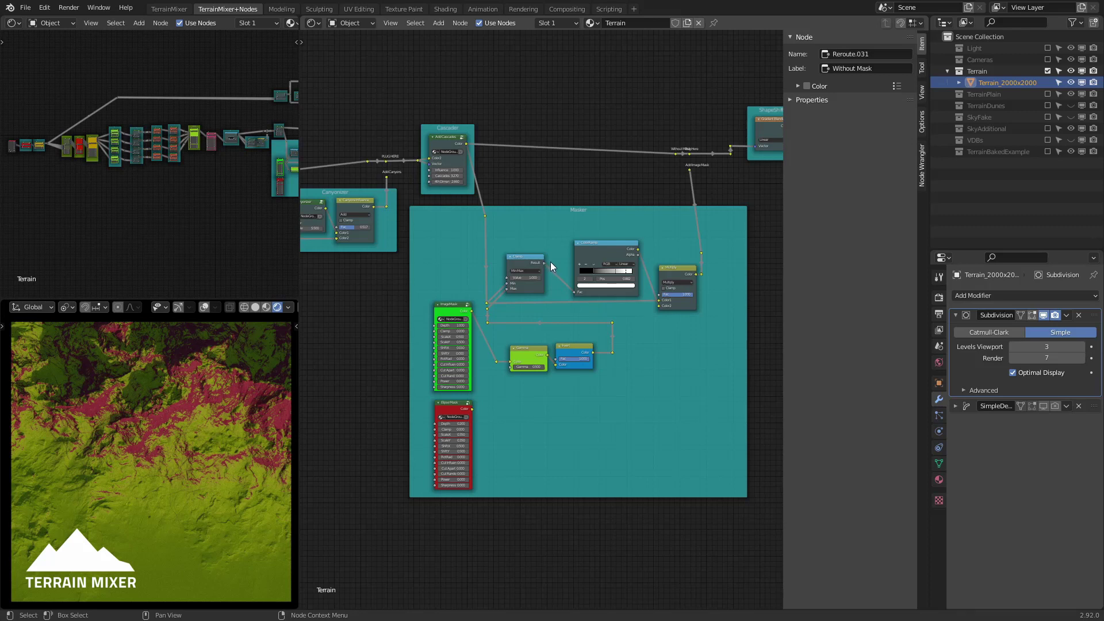
key(n)
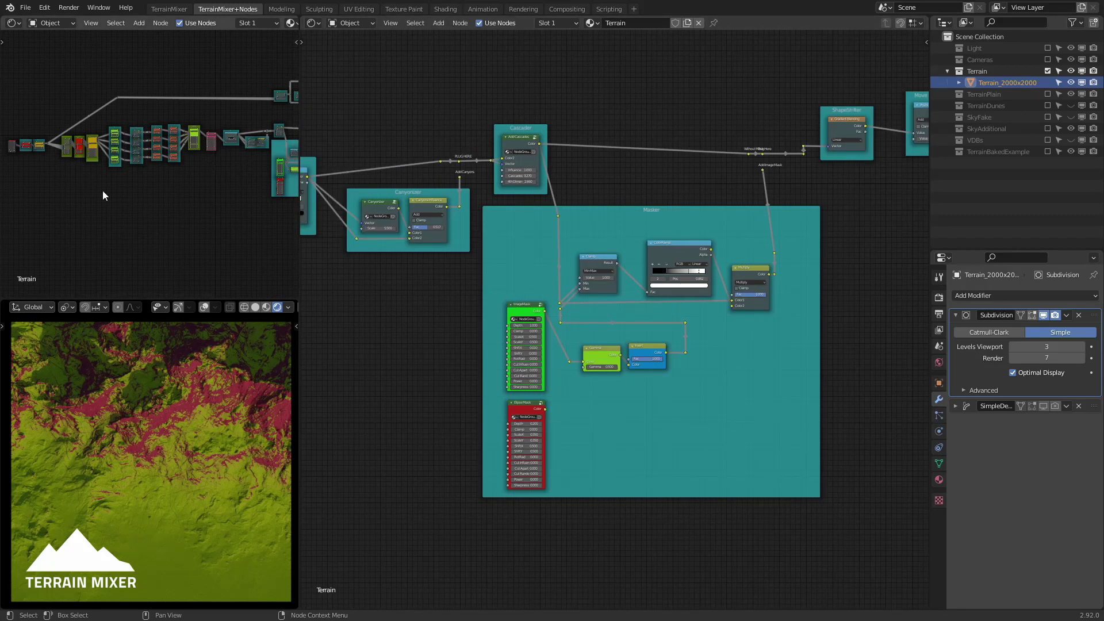
middle_drag(148, 173, 150, 217)
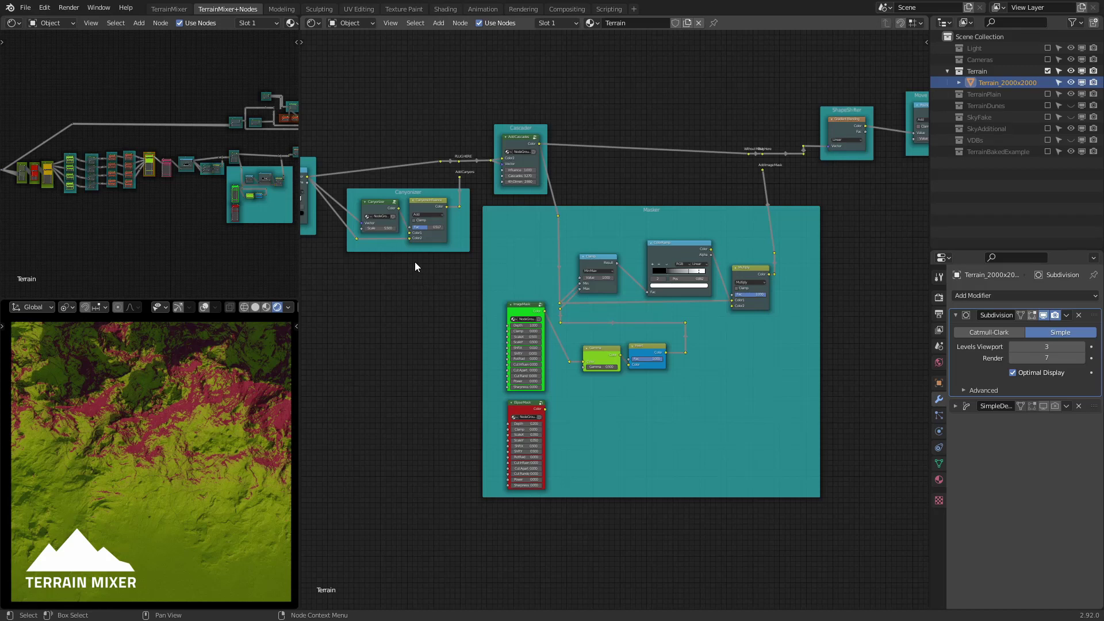
key(KP_Decimal)
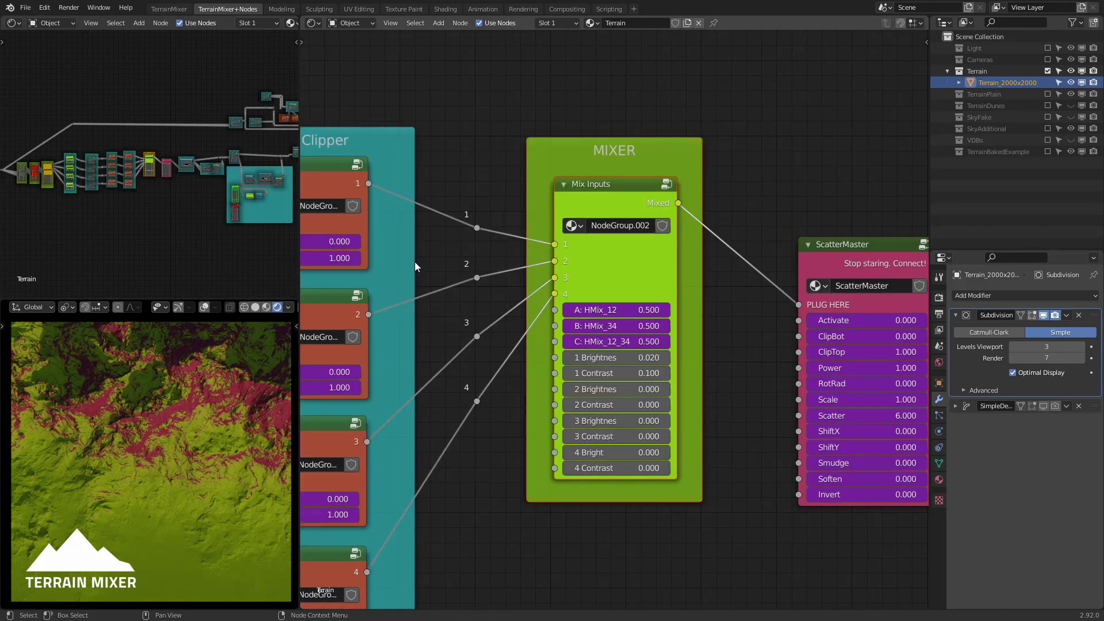
scroll(651, 360, down, 5)
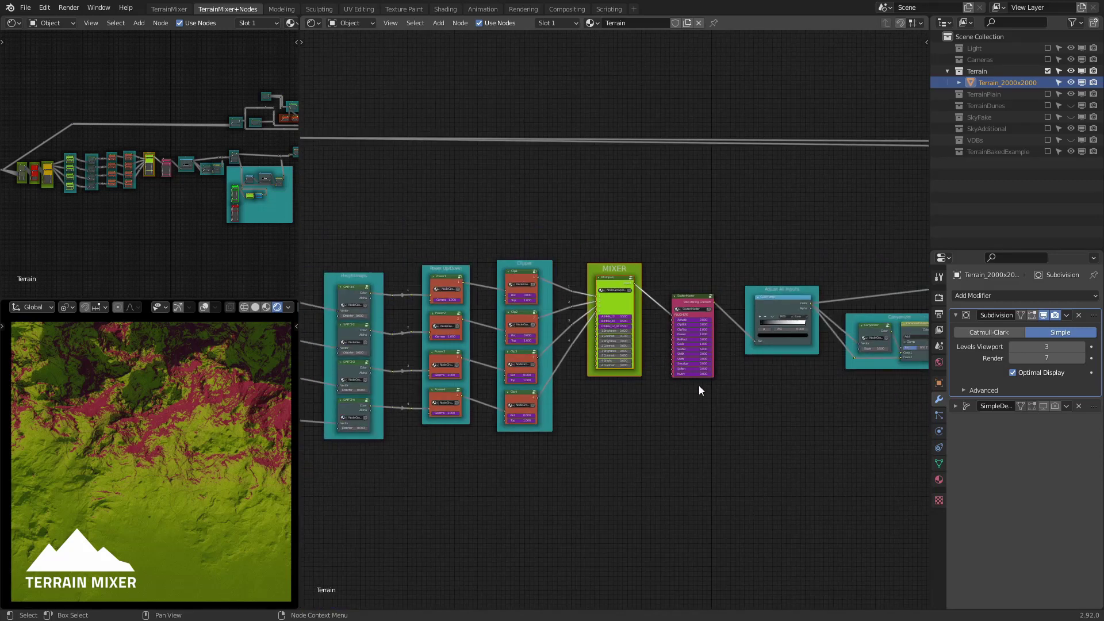
middle_drag(700, 390, 538, 405)
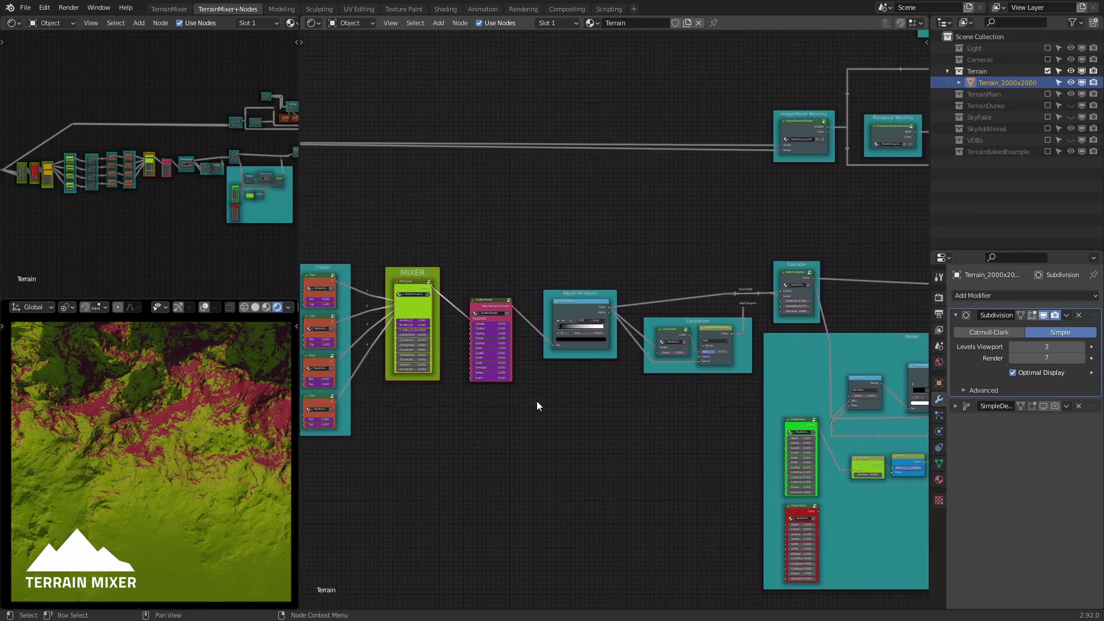
middle_drag(424, 404, 514, 396)
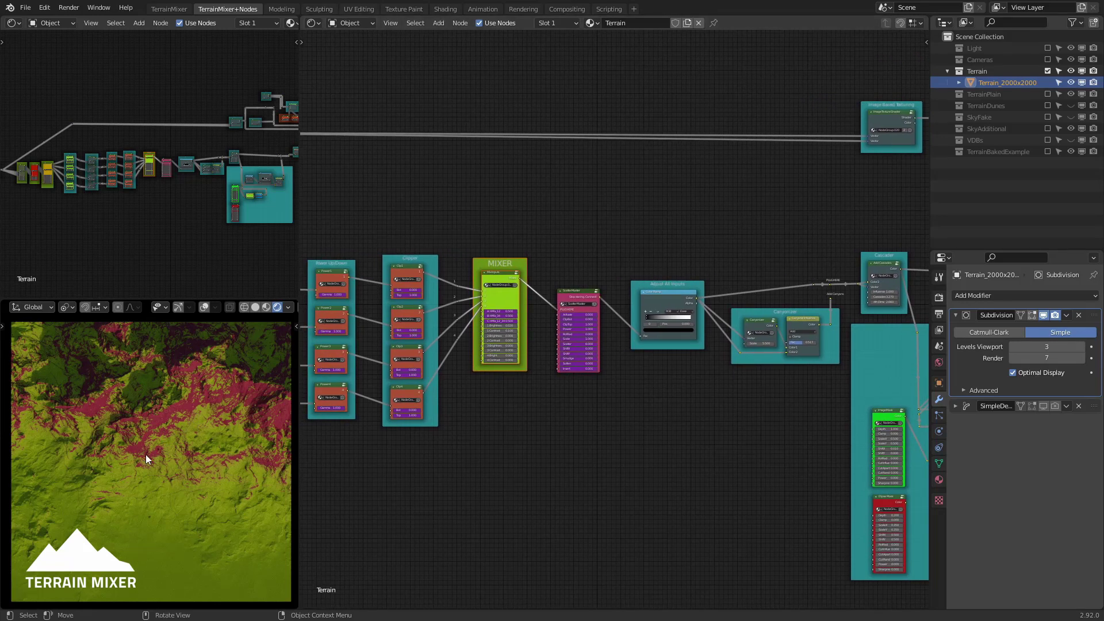
middle_drag(192, 485, 198, 415)
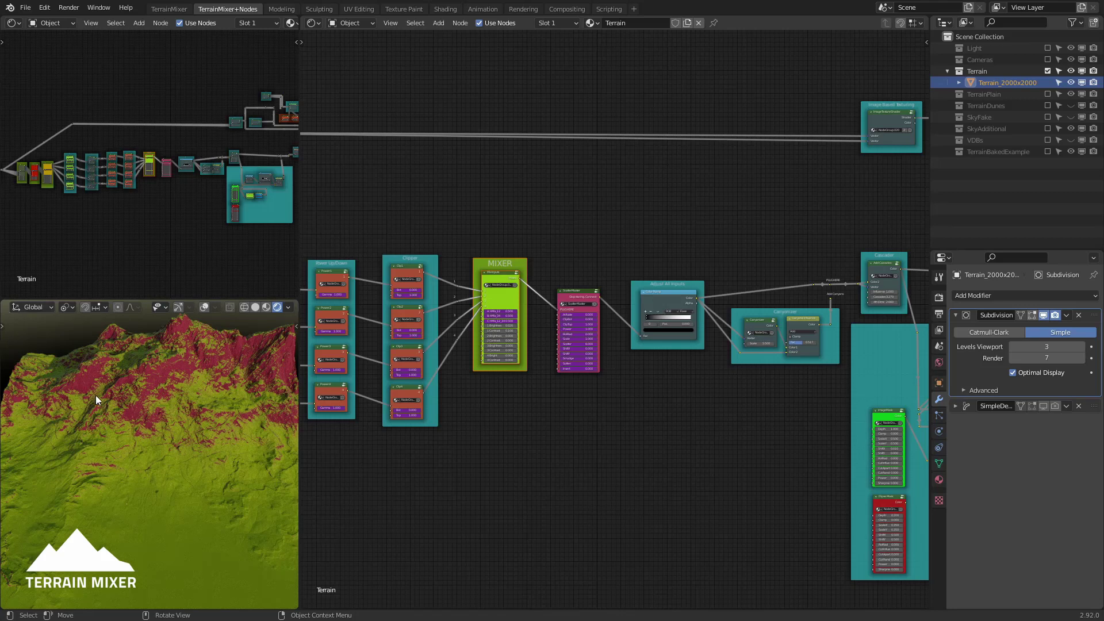
key(KP_0)
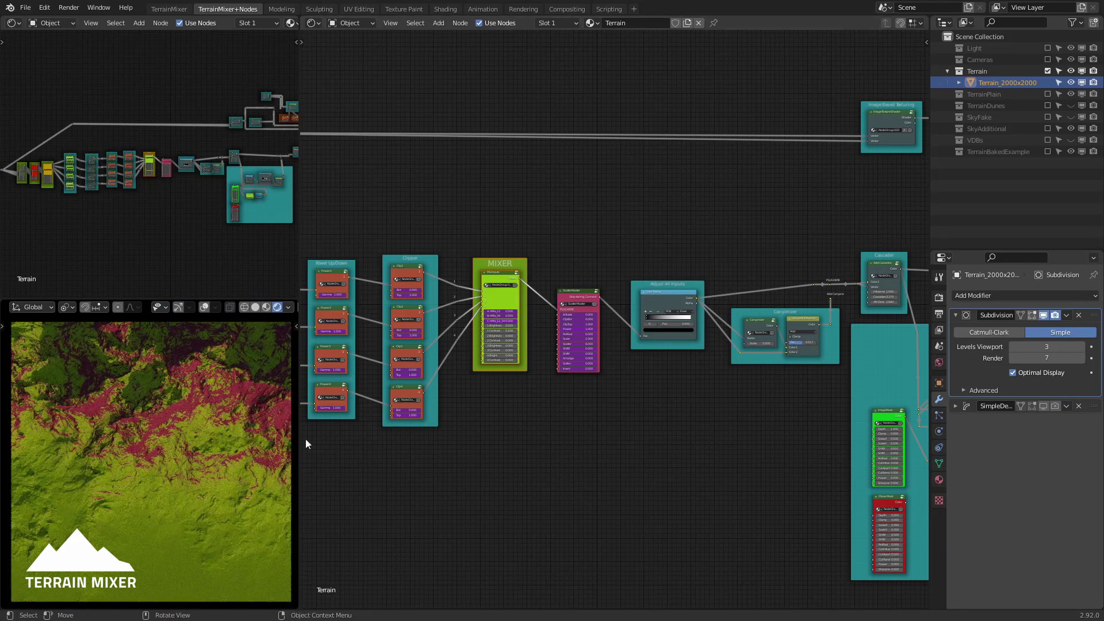
Step: Change the large node editor area into a 3D Viewport with rendered shading and view the terrain
click(316, 22)
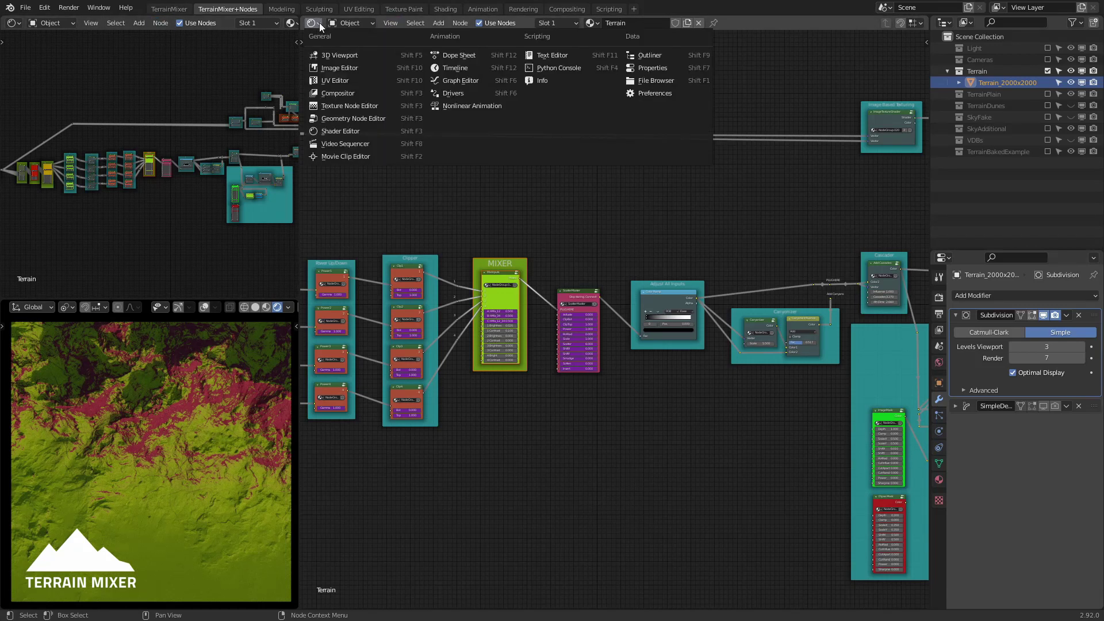
click(347, 56)
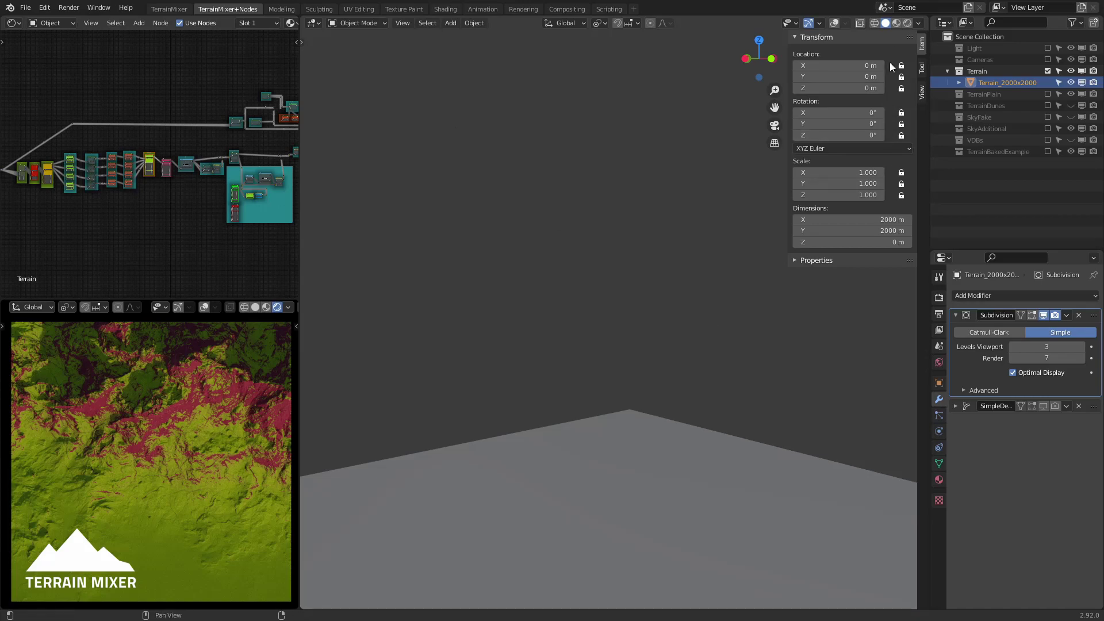
click(907, 25)
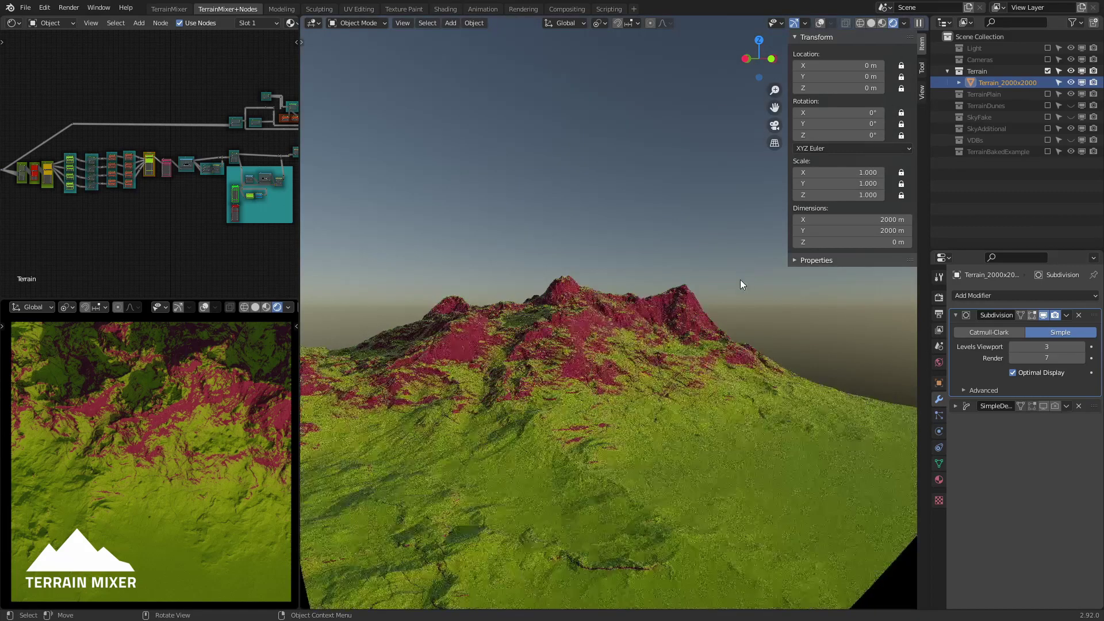
middle_drag(740, 279, 611, 251)
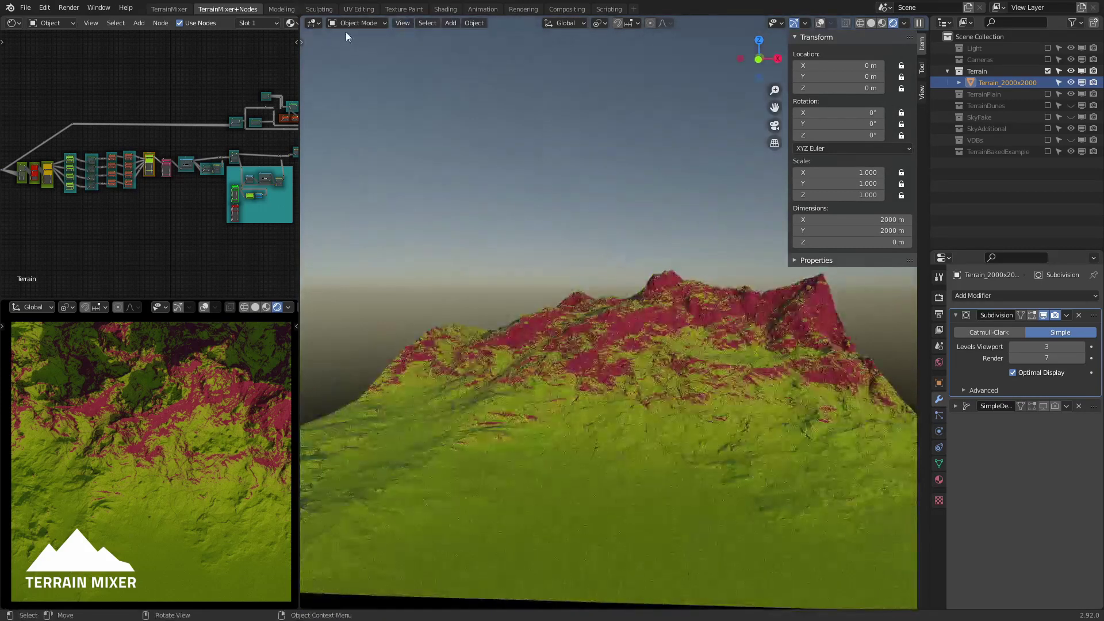
Step: Try the Geometry Node Editor in the large area, and restore it to the Shader Editor
click(313, 23)
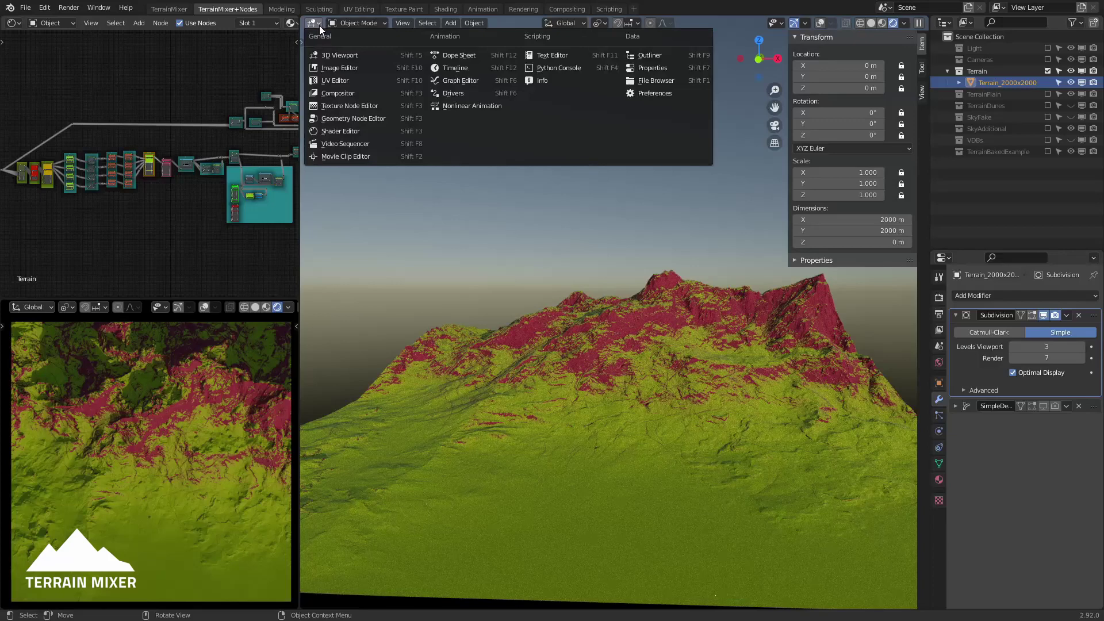
click(357, 119)
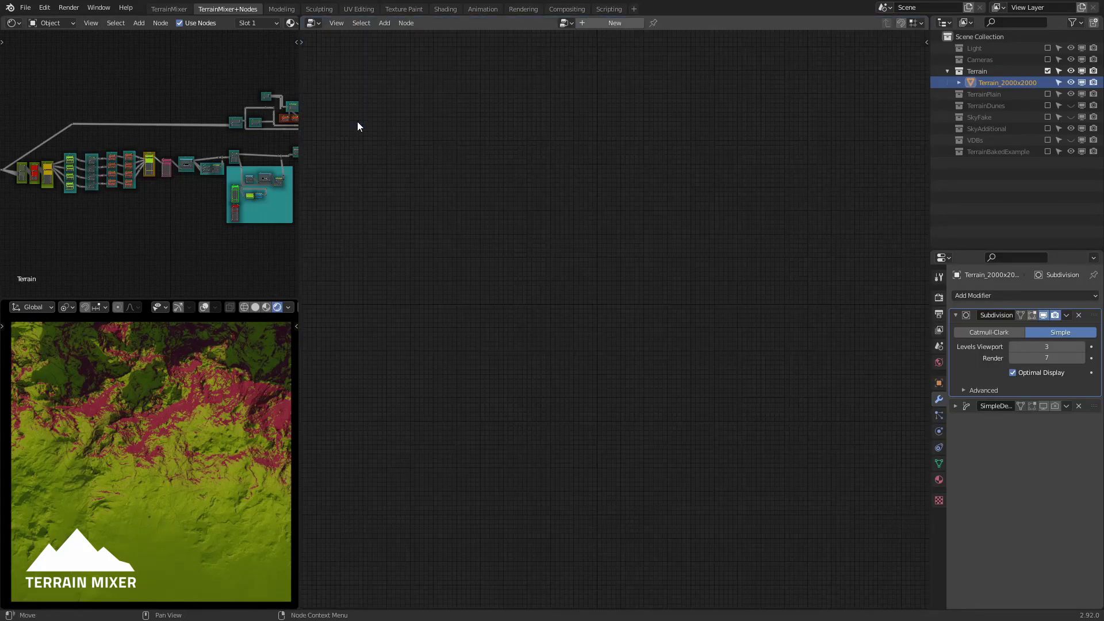
click(316, 24)
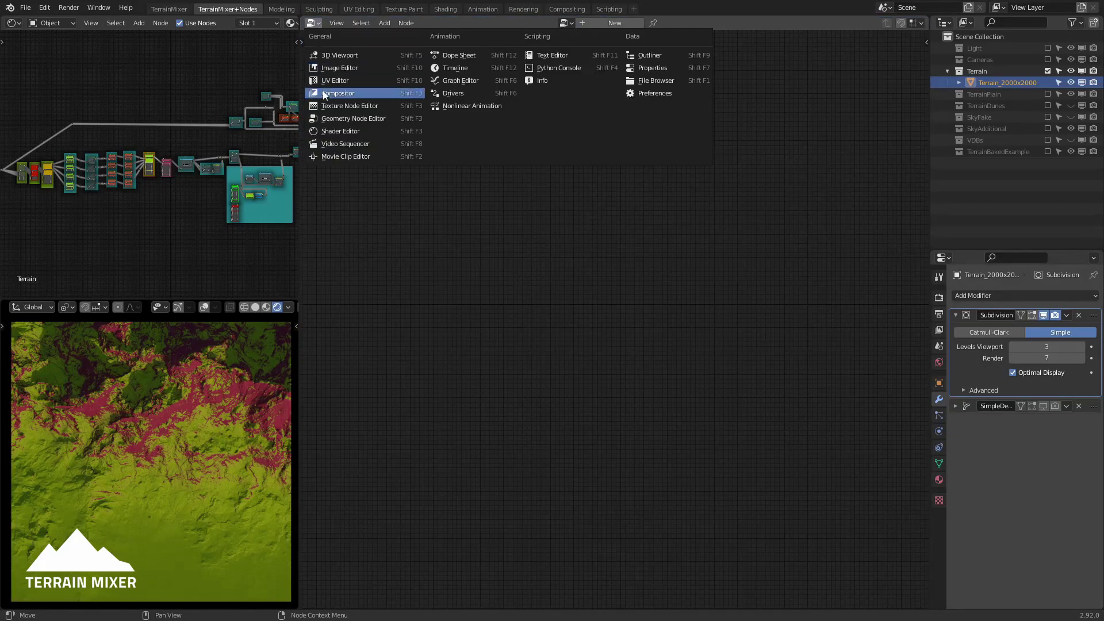
click(332, 130)
scroll(640, 300, down, 2)
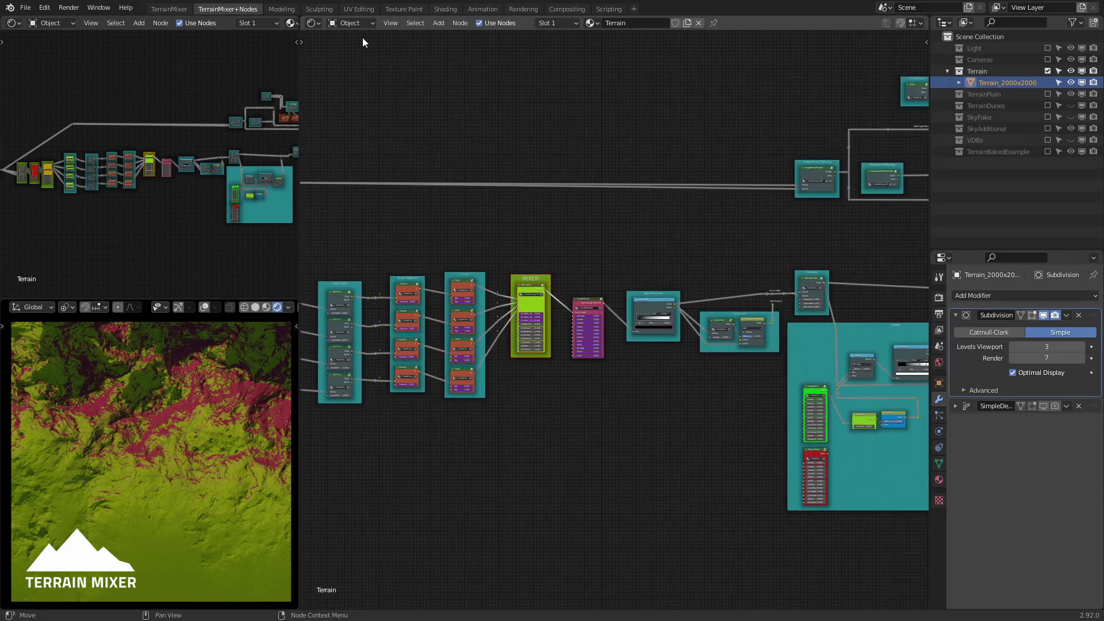
Step: Return to the TerrainMixer workspace and examine the terrain together with its mix, switch, input and ScatterMaster properties
click(170, 9)
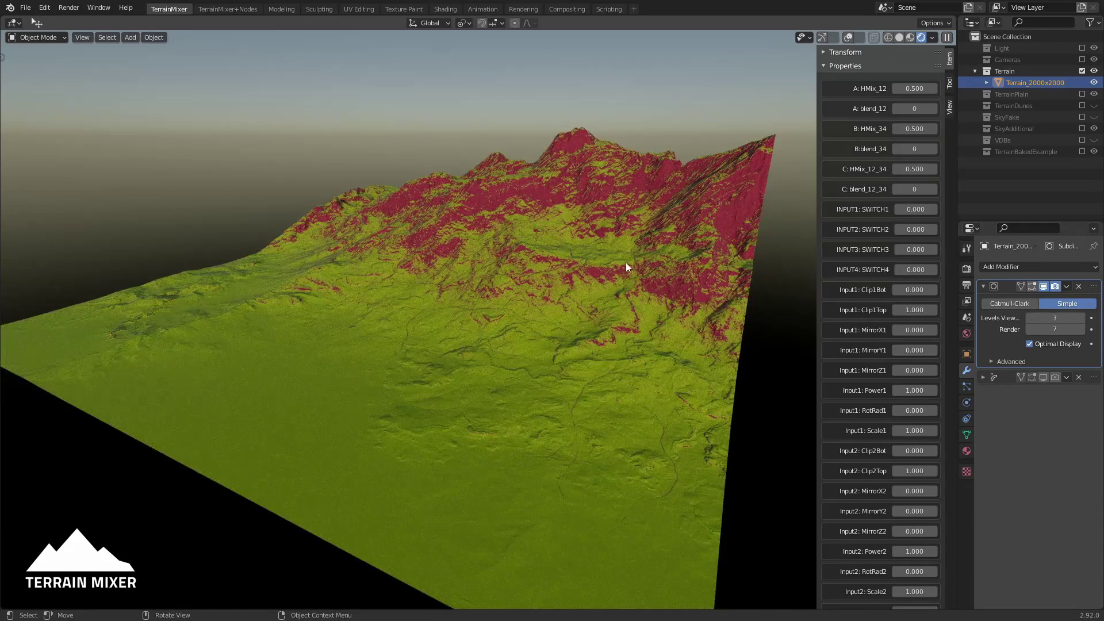
middle_drag(626, 262, 720, 261)
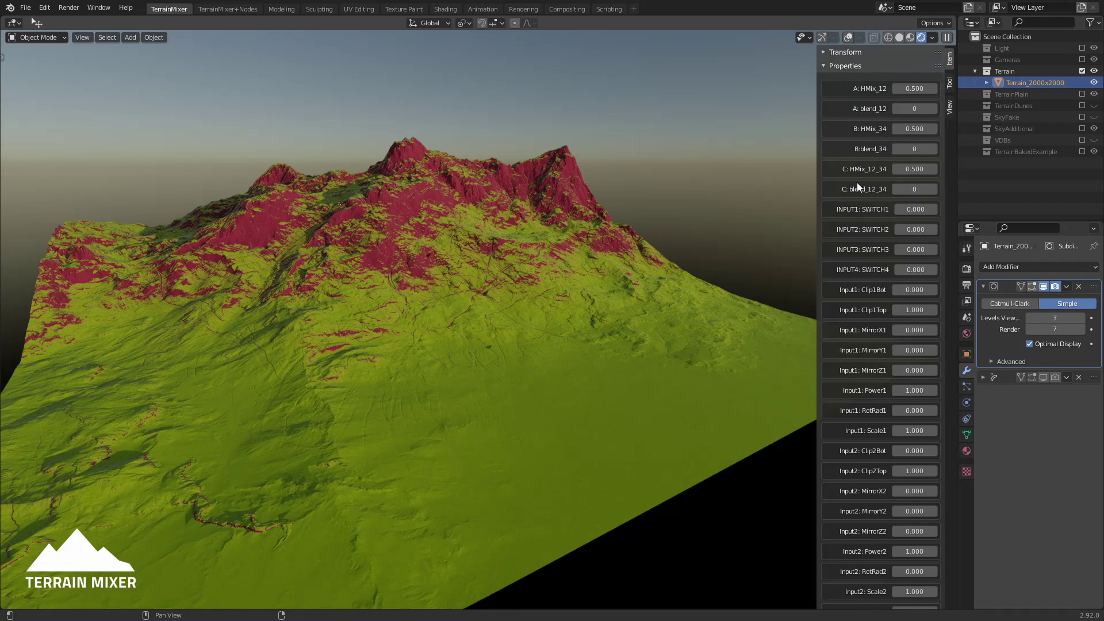
middle_drag(662, 236, 518, 244)
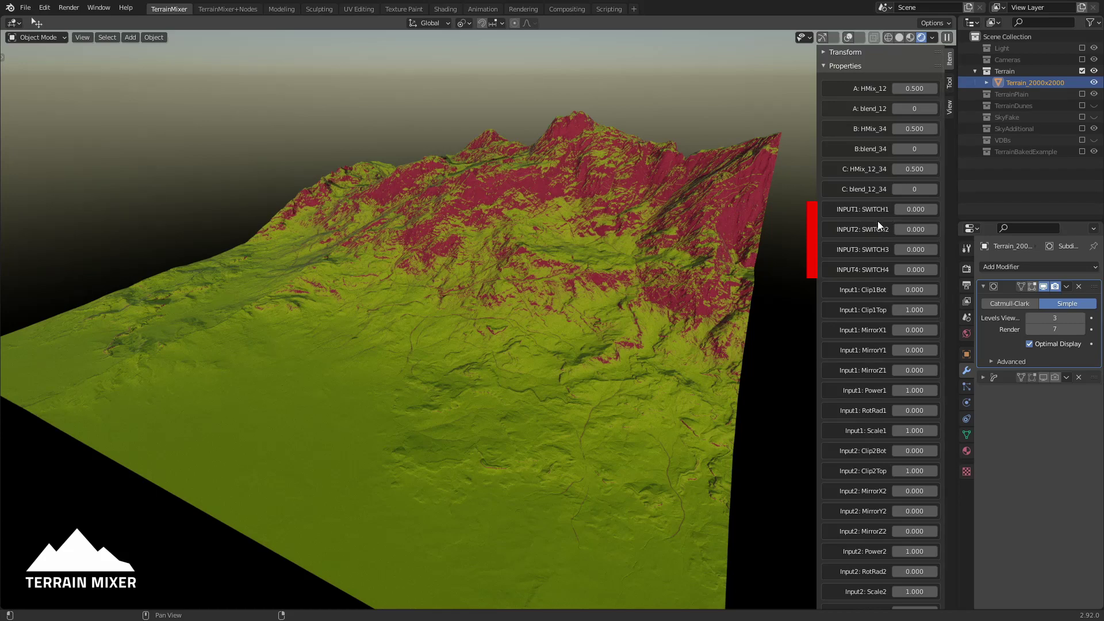
scroll(891, 285, down, 1)
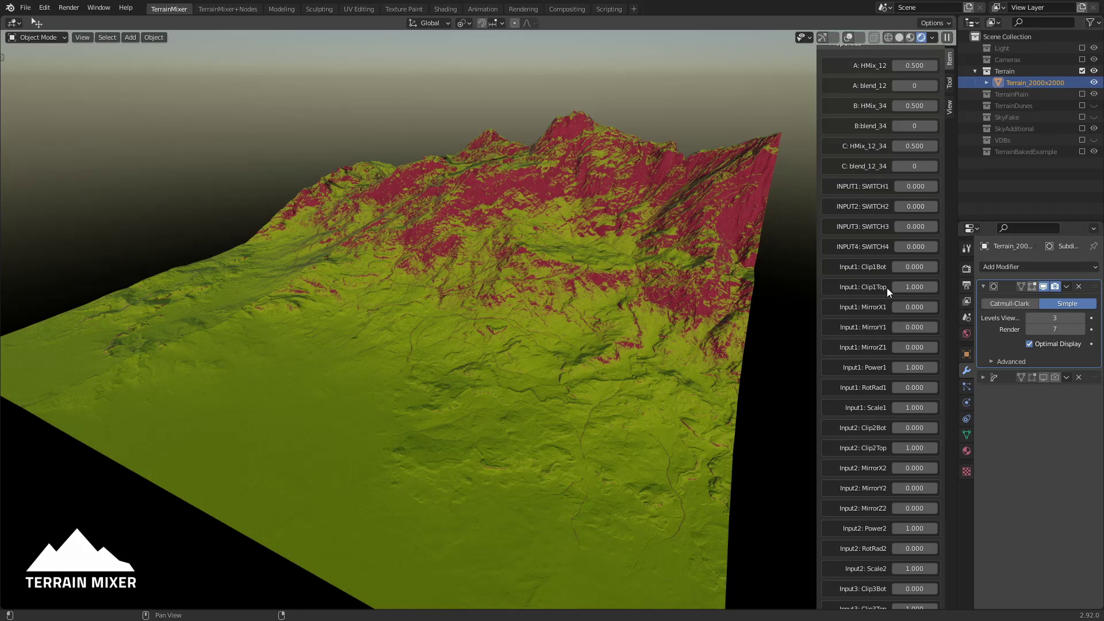
scroll(849, 433, down, 12)
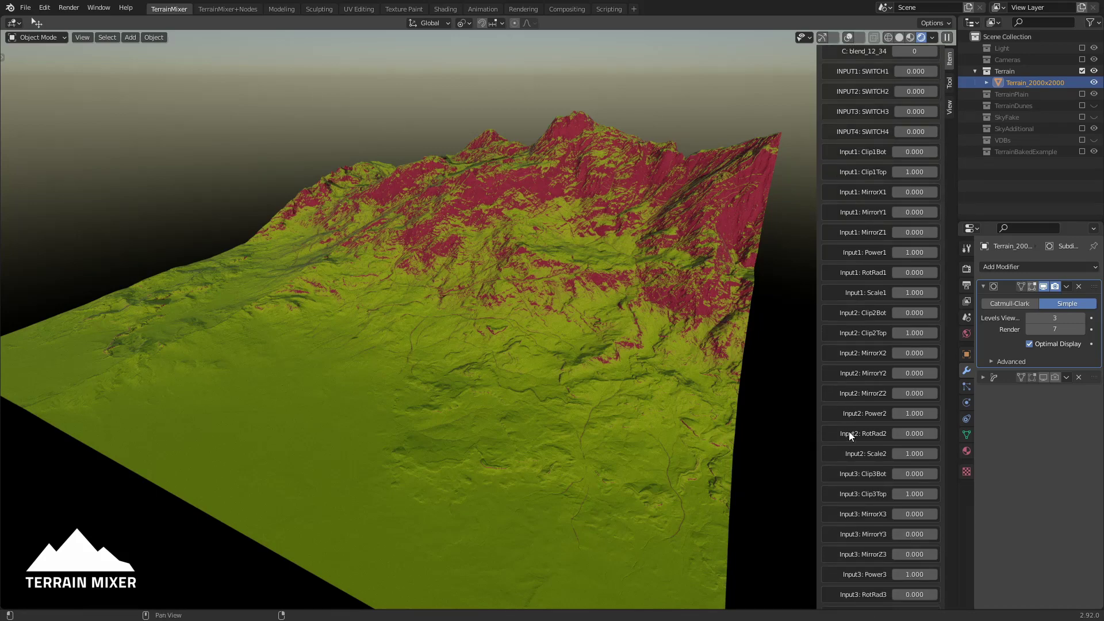
scroll(850, 430, down, 8)
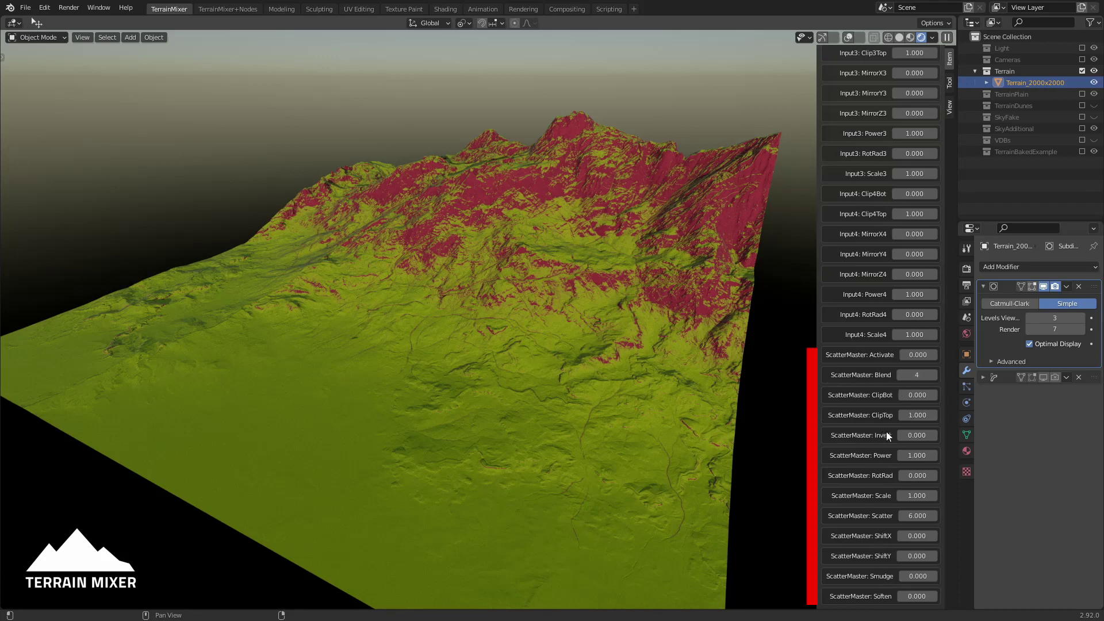
Step: Set the terrain's A: HMix_12 property to 0.580
scroll(871, 365, up, 20)
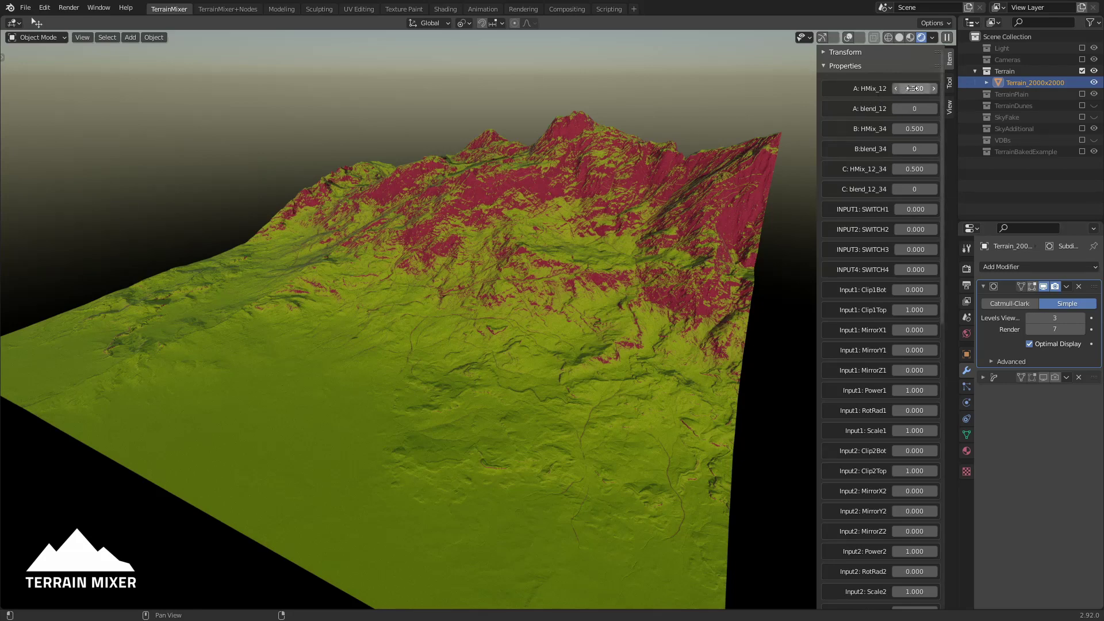
drag(914, 88, 901, 110)
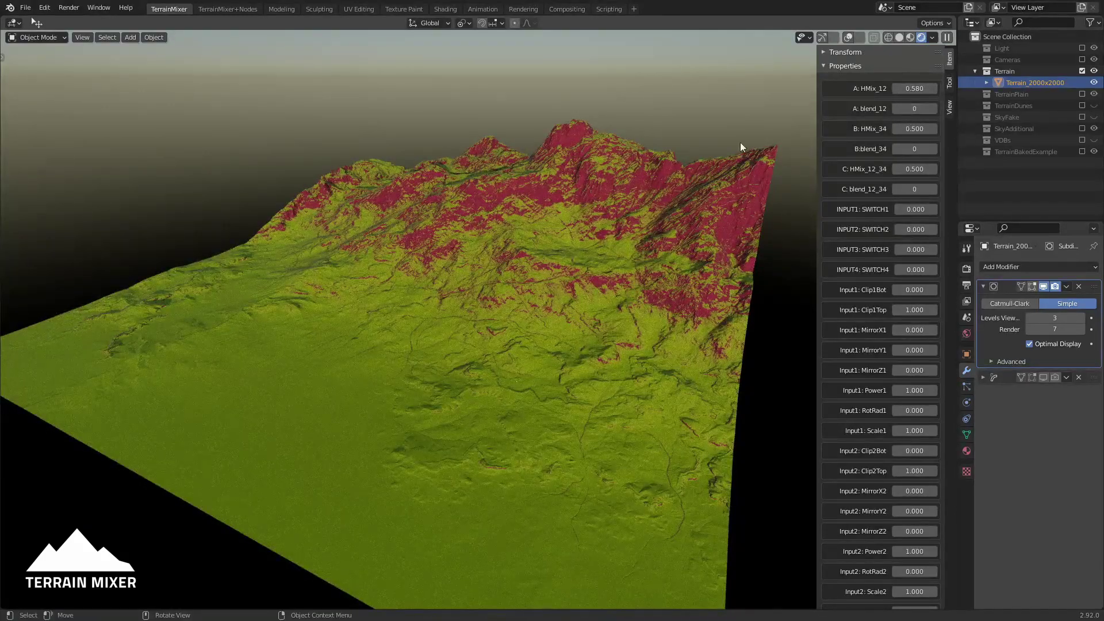
middle_drag(684, 173, 643, 195)
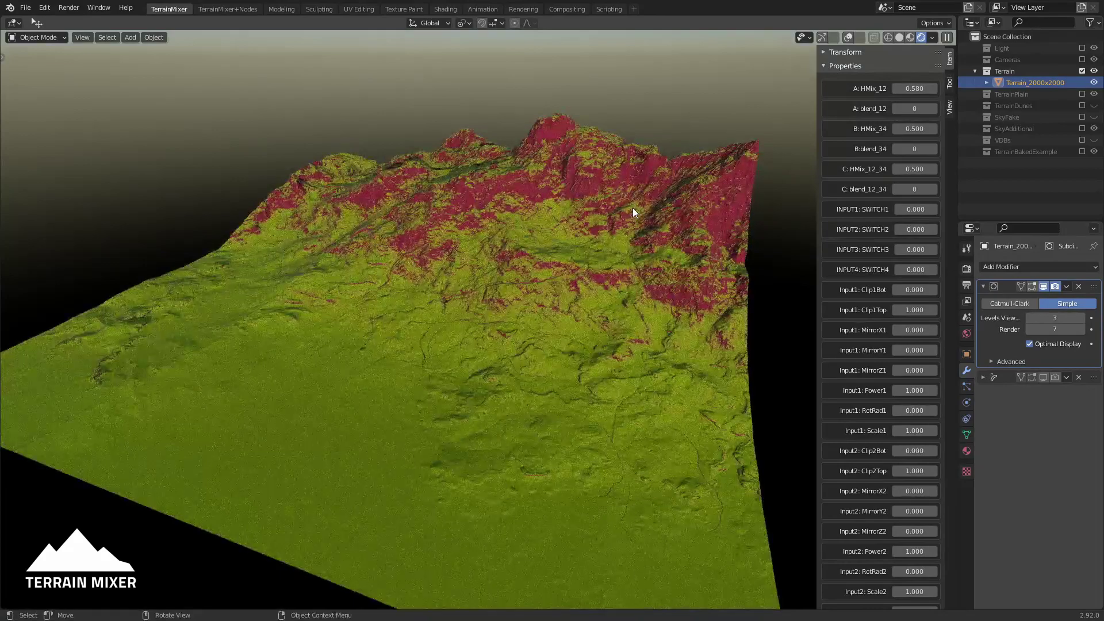
Step: Cycle the terrain's A: blend_12 property through its blend modes up to 15
click(934, 108)
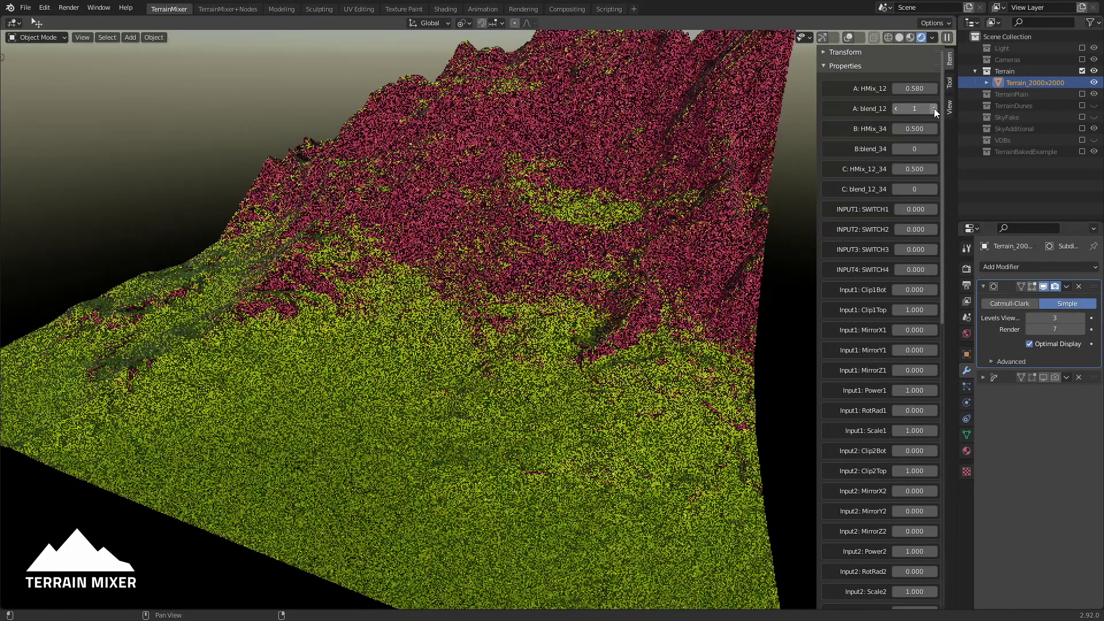
click(934, 108)
click(934, 108)
click(934, 108)
click(934, 108)
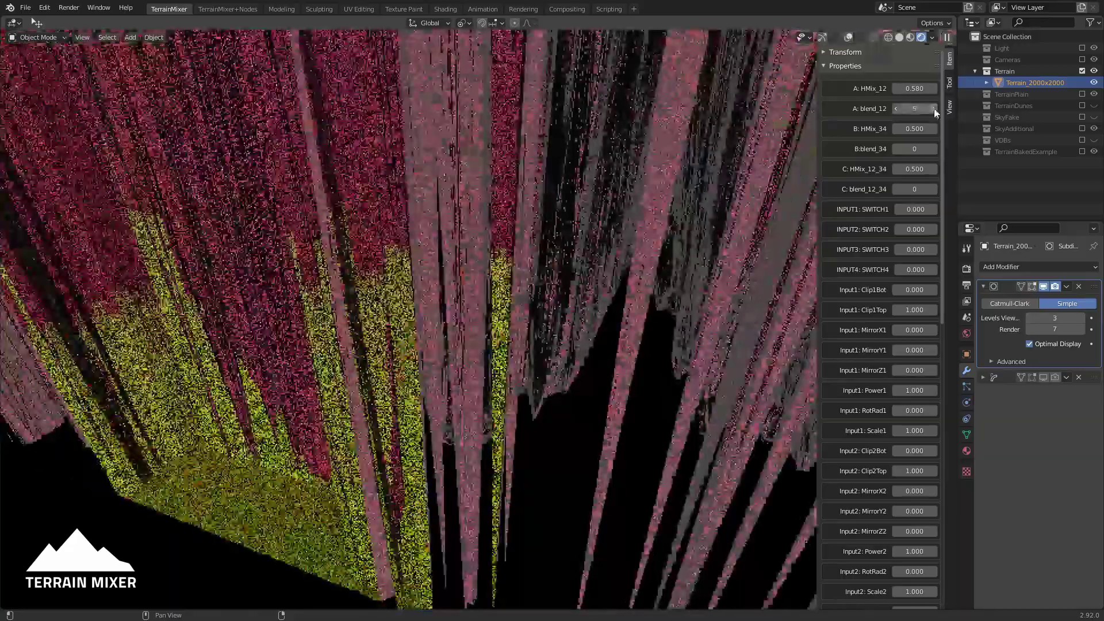
click(934, 108)
click(934, 108)
click(934, 109)
click(934, 108)
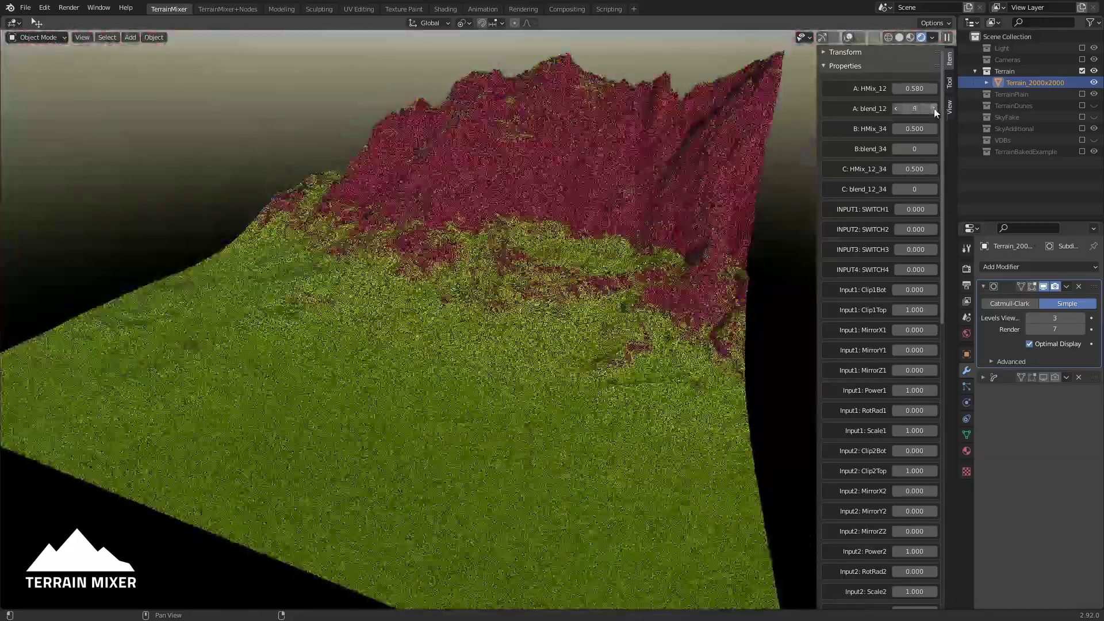
click(934, 109)
click(934, 108)
click(934, 108)
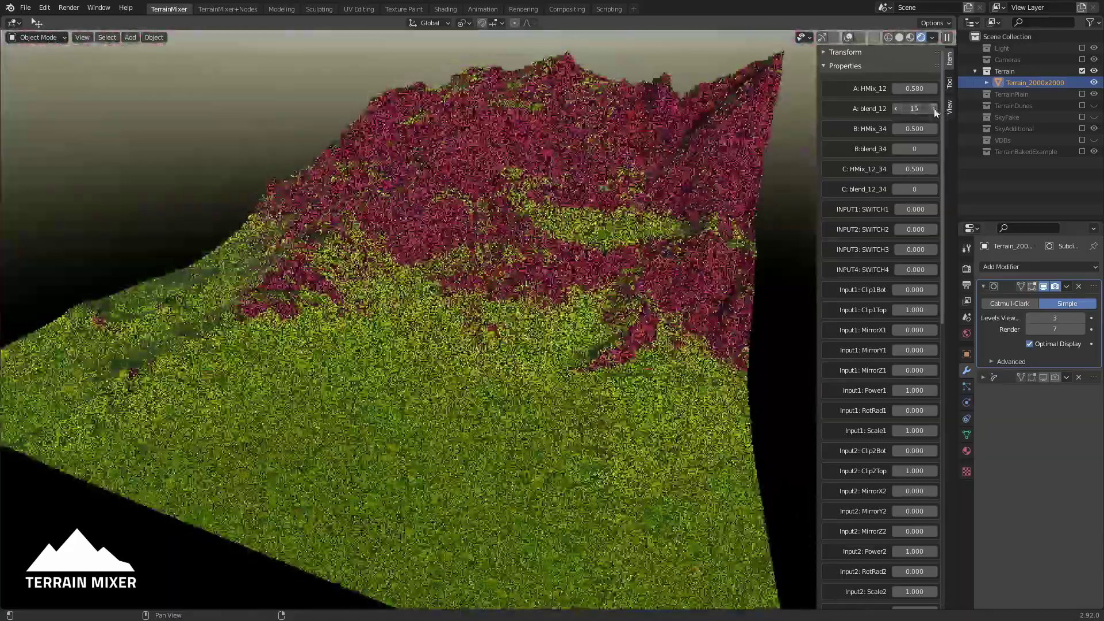
Step: Lower the terrain's A: blend_12 property to 10
click(896, 110)
click(896, 109)
click(896, 110)
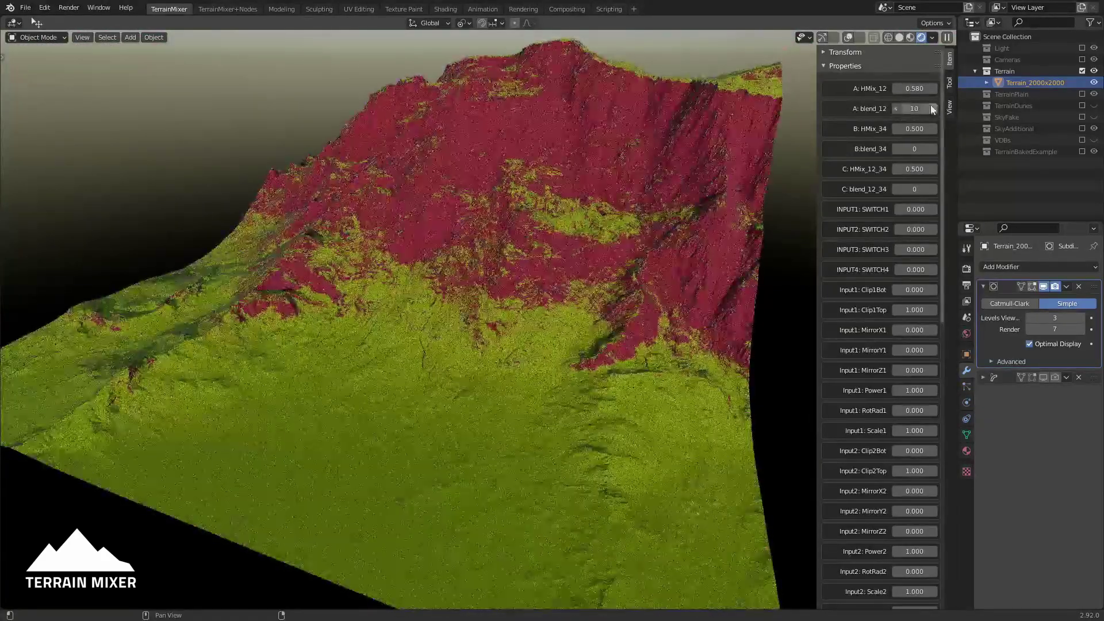
Step: Switch to the TerrainMixer+Nodes workspace and examine the MIXER and ScatterMaster nodes up close
click(232, 9)
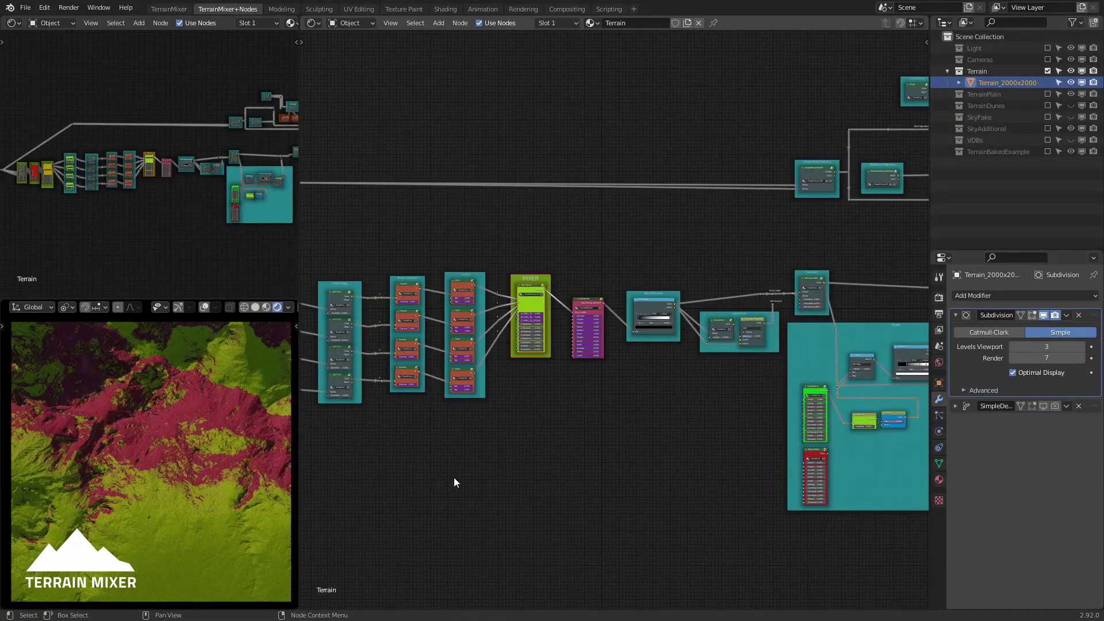
scroll(549, 436, up, 3)
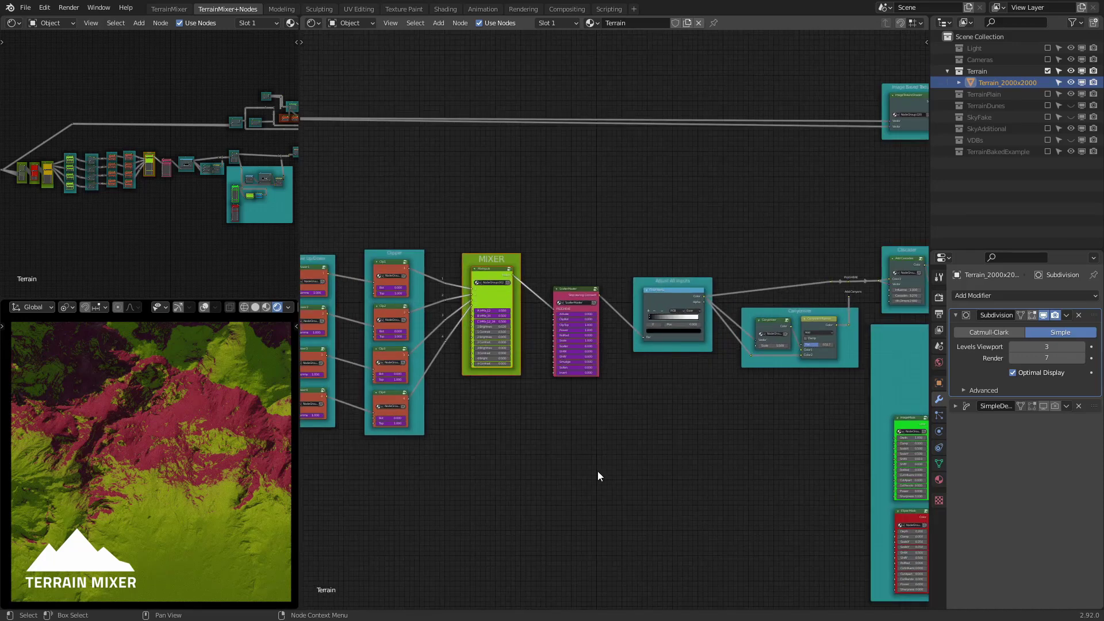
scroll(561, 451, up, 5)
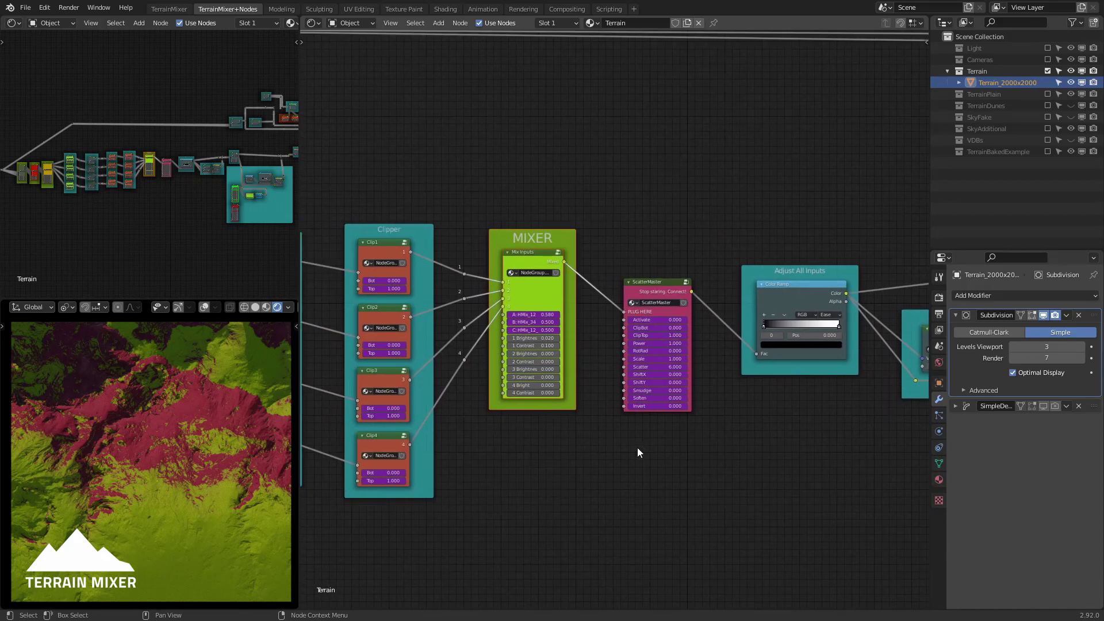
scroll(533, 374, up, 3)
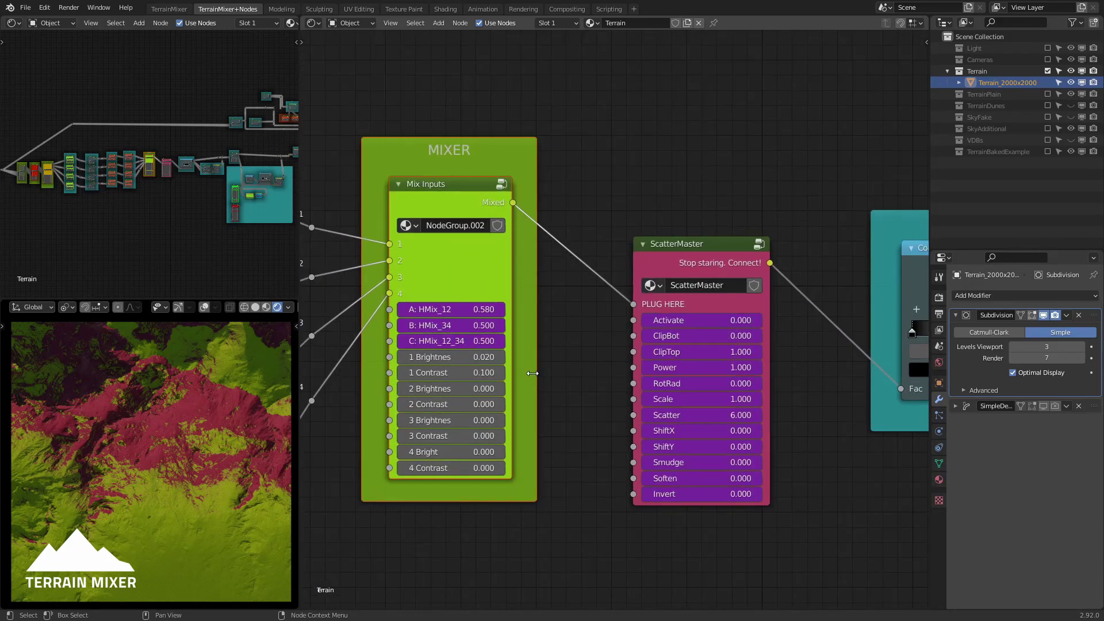
scroll(533, 373, down, 5)
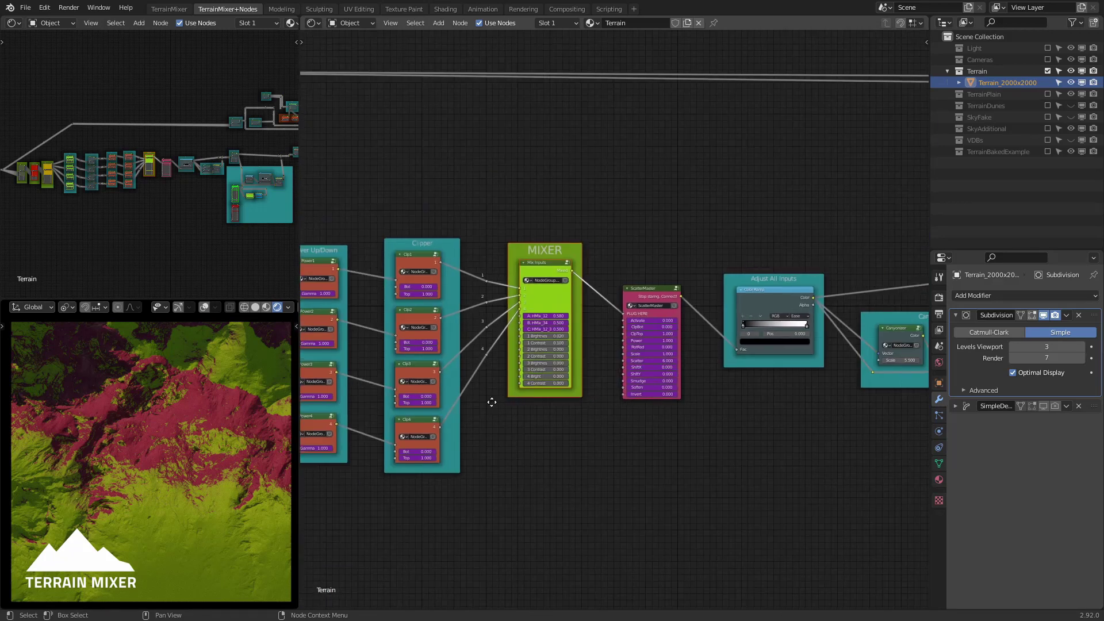
Step: Enter the Mix Inputs node group and inspect its Color Dodge and Mix nodes
middle_drag(492, 402, 633, 414)
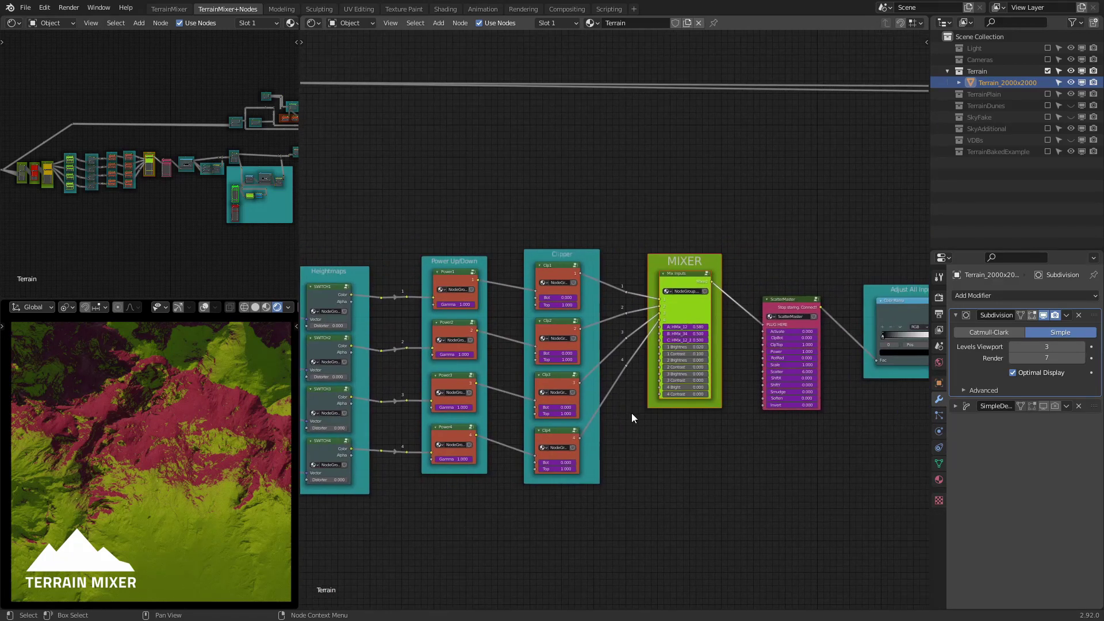
scroll(634, 404, up, 4)
key(Tab)
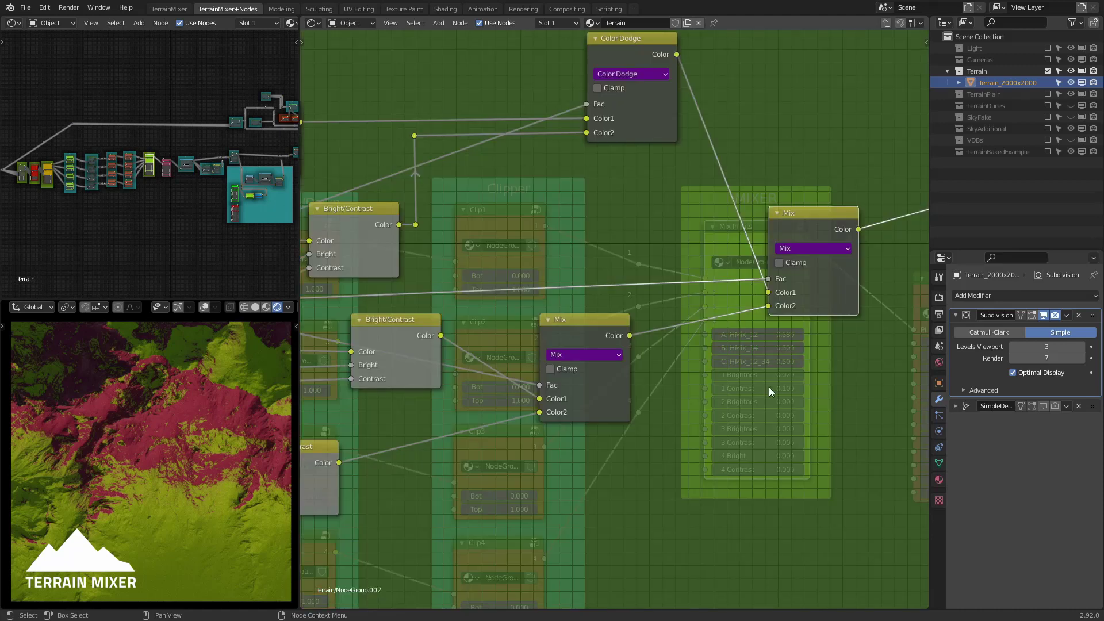
scroll(768, 387, down, 2)
mouse_move(704, 377)
middle_down()
mouse_move(694, 397)
mouse_move(599, 406)
middle_up()
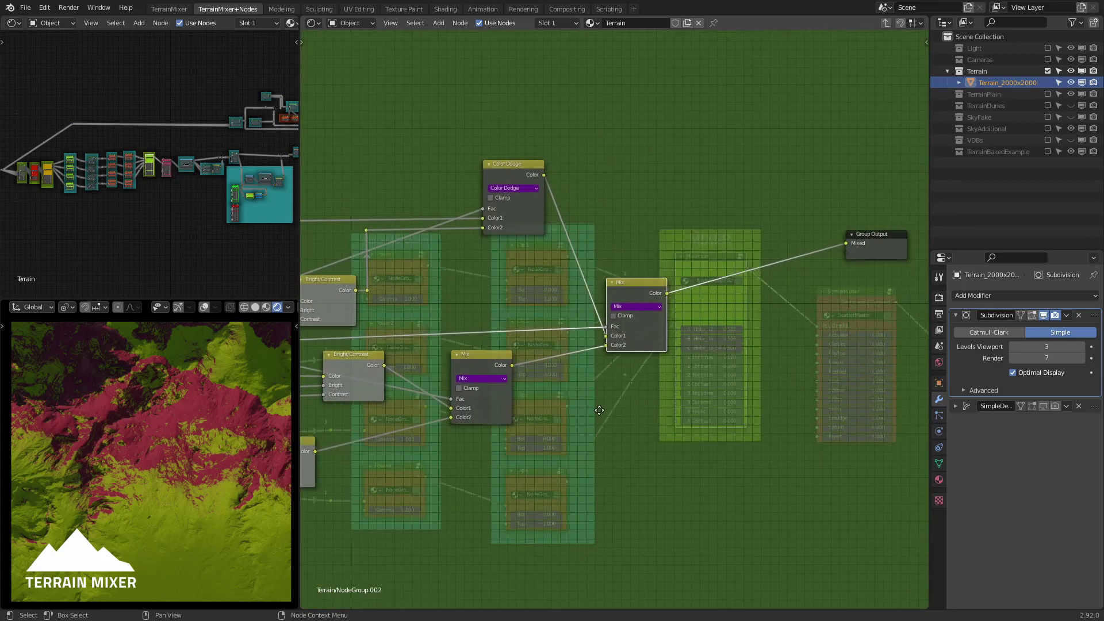
scroll(594, 218, up, 2)
scroll(588, 254, up, 1)
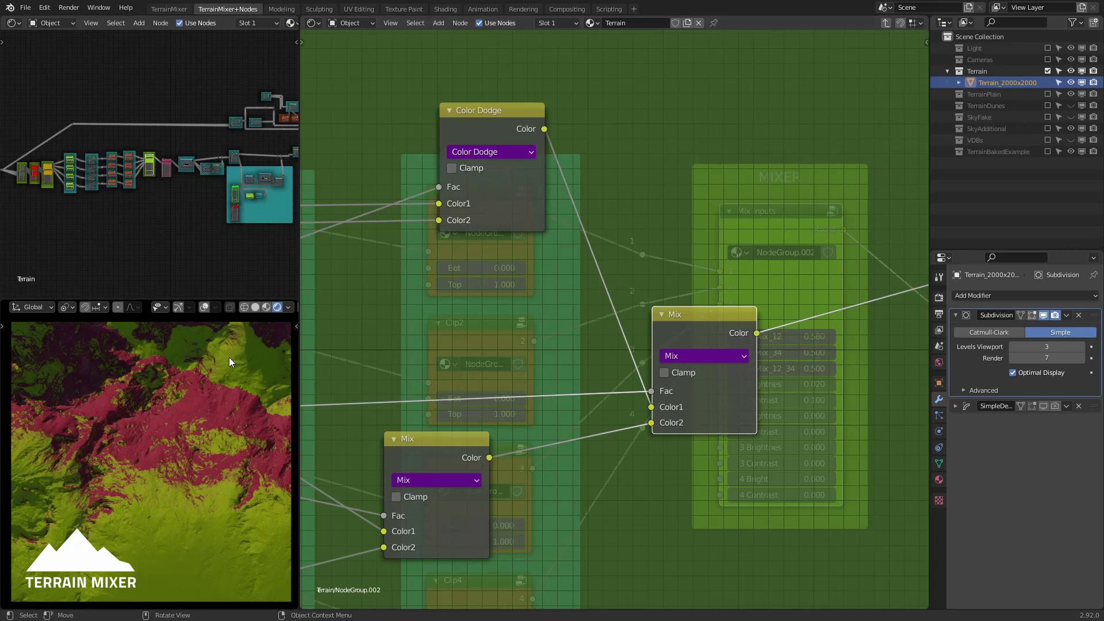
Step: Show the terrain's custom properties in the small viewport and lower A: blend_12 to 6, the Difference mode
key(n)
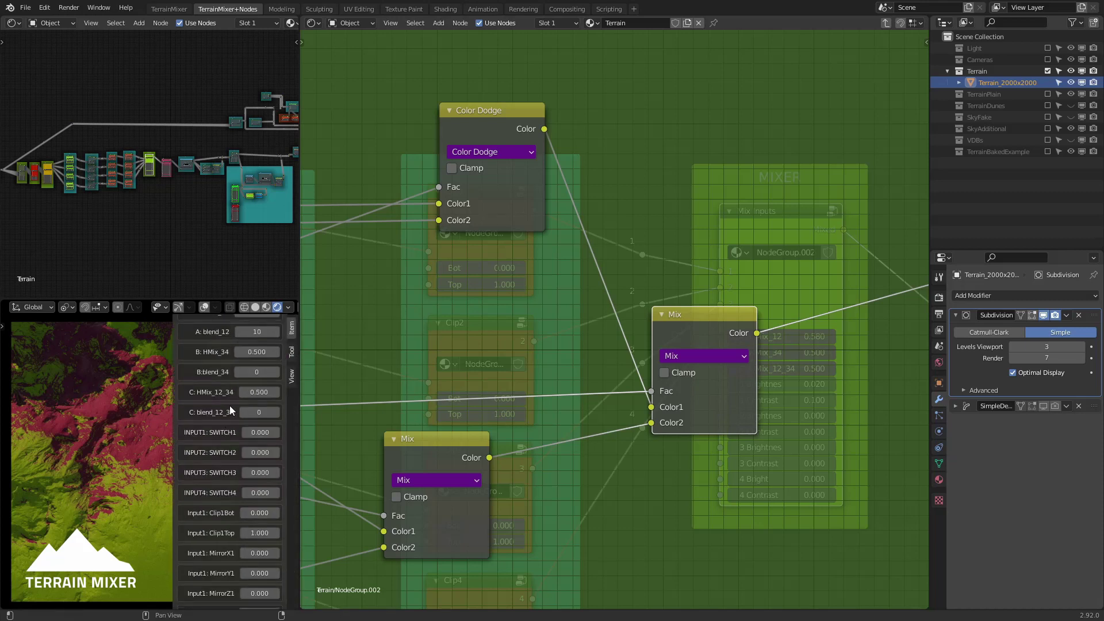
scroll(229, 405, up, 2)
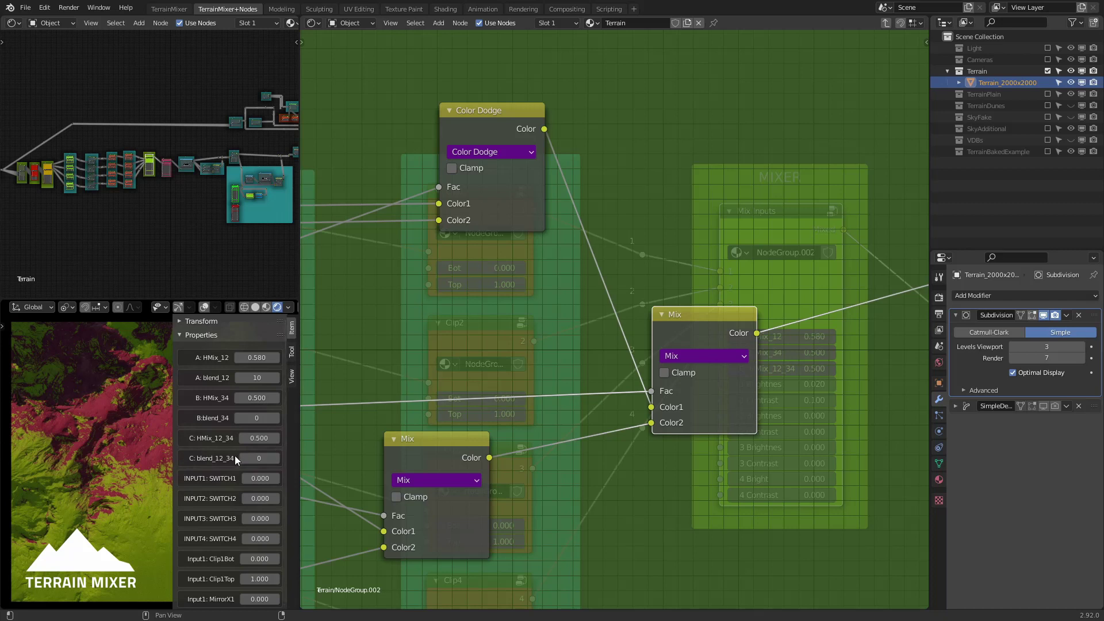
click(238, 377)
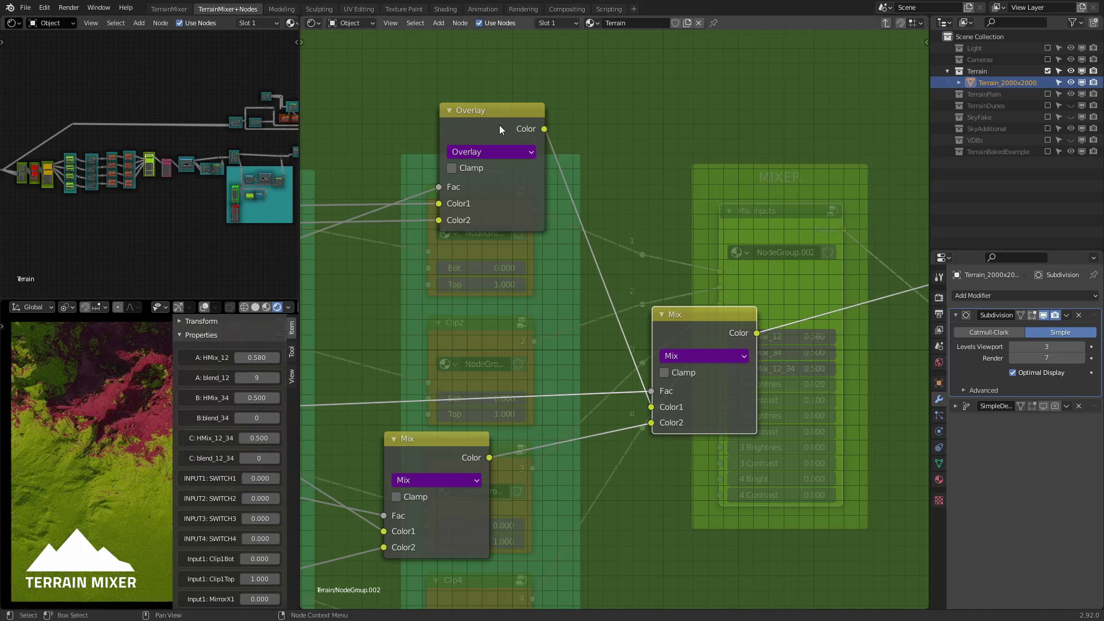
click(237, 378)
click(237, 378)
click(237, 378)
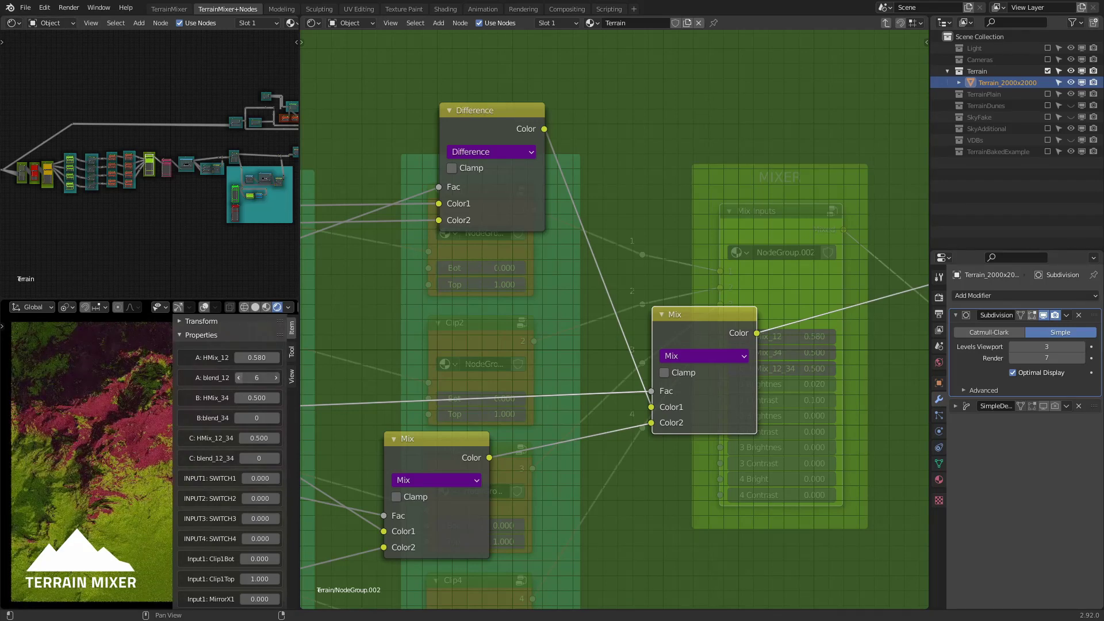
Step: Cycle A: blend_12 up through its blend modes to 17, Linear Light, comparing each with the mix node
click(236, 378)
click(275, 378)
click(275, 378)
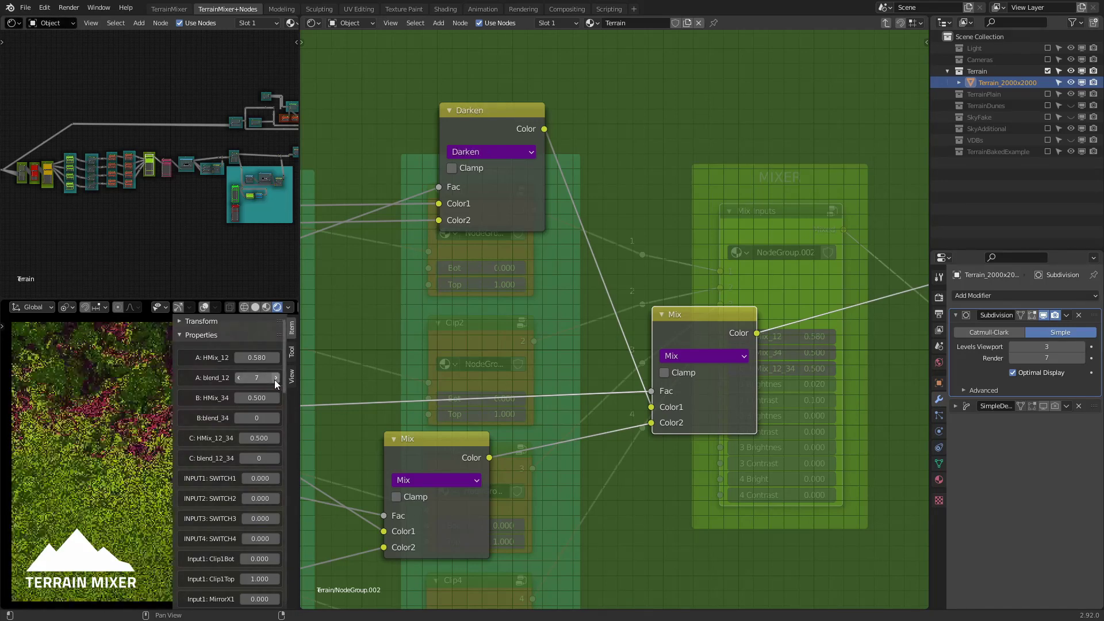
click(276, 378)
click(275, 378)
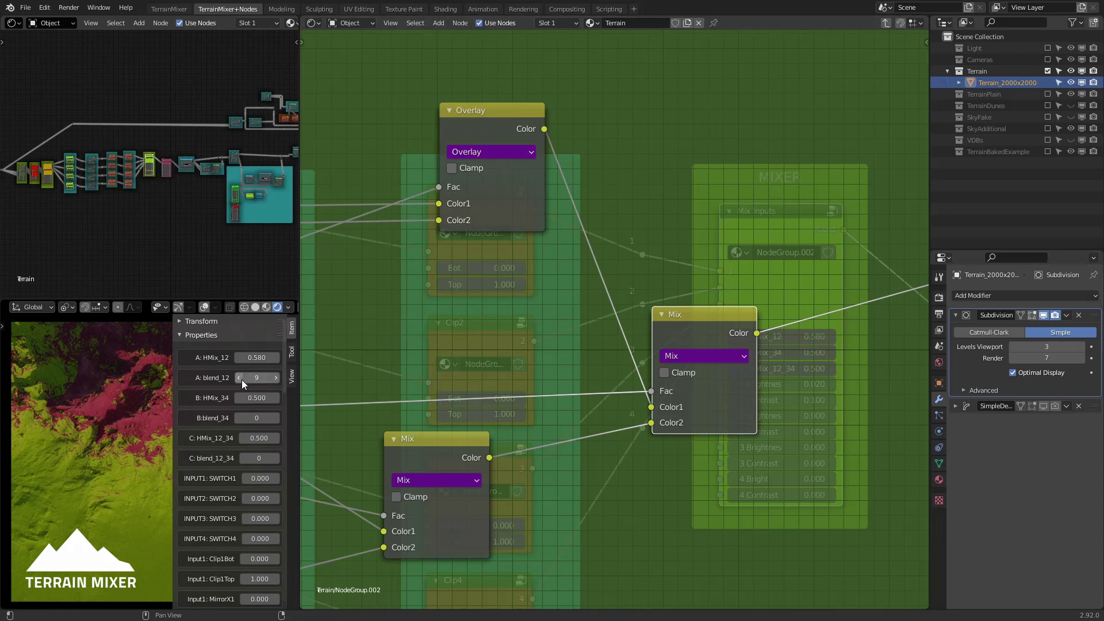
click(275, 378)
click(275, 378)
click(275, 378)
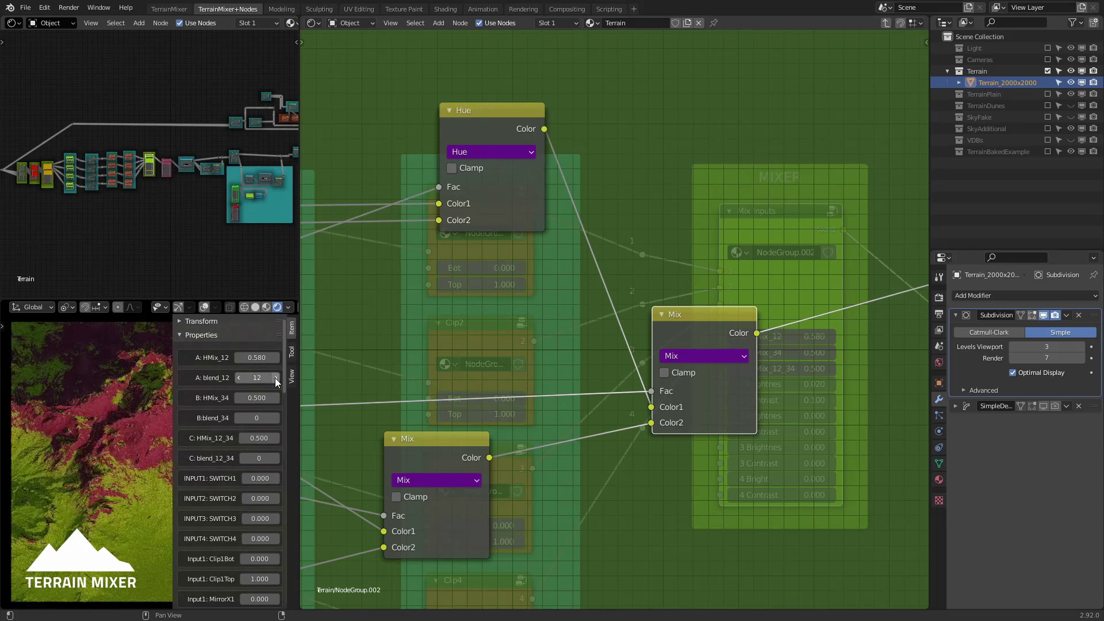
click(274, 378)
click(275, 378)
click(275, 378)
click(275, 378)
click(275, 378)
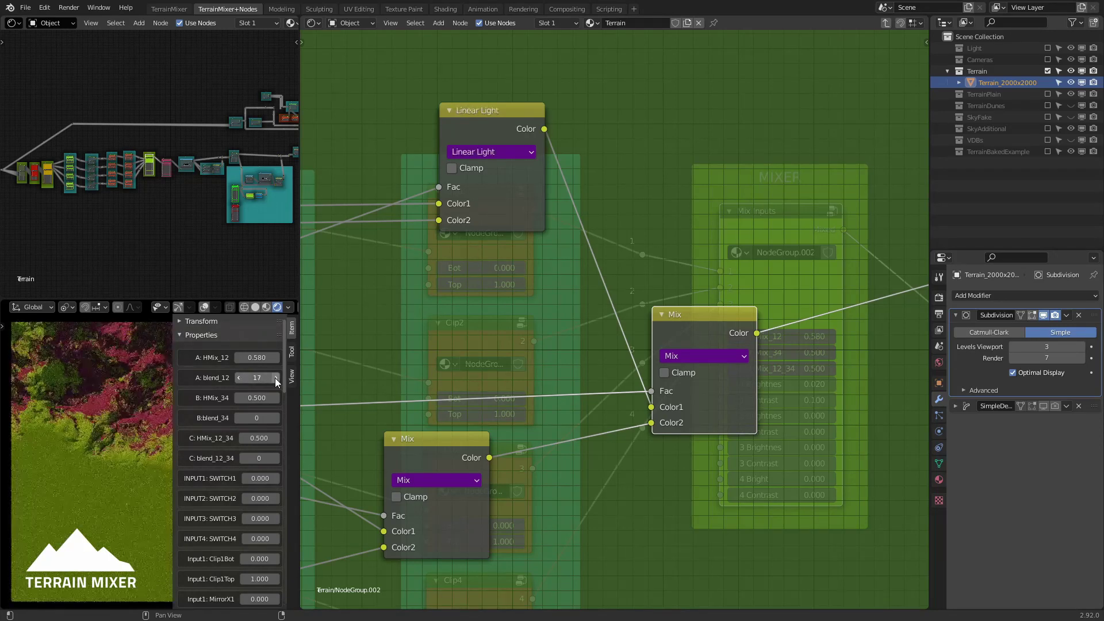
Step: Bring A: blend_12 back to 12, the Hue mode, and hide the viewport's properties sidebar
click(239, 378)
click(239, 378)
click(239, 377)
click(239, 378)
click(239, 378)
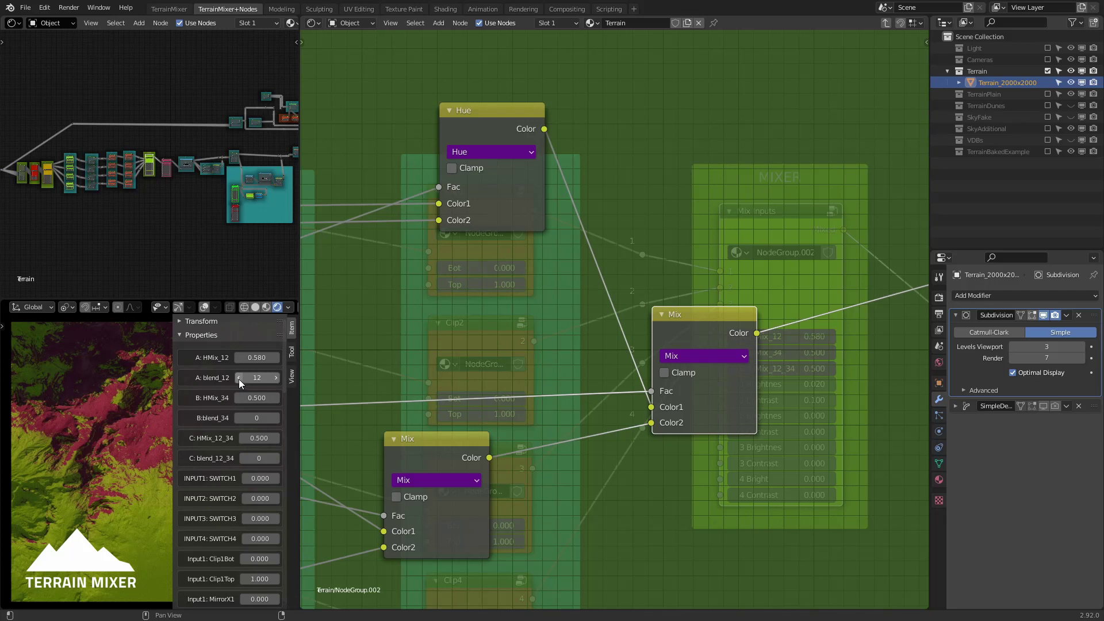
key(n)
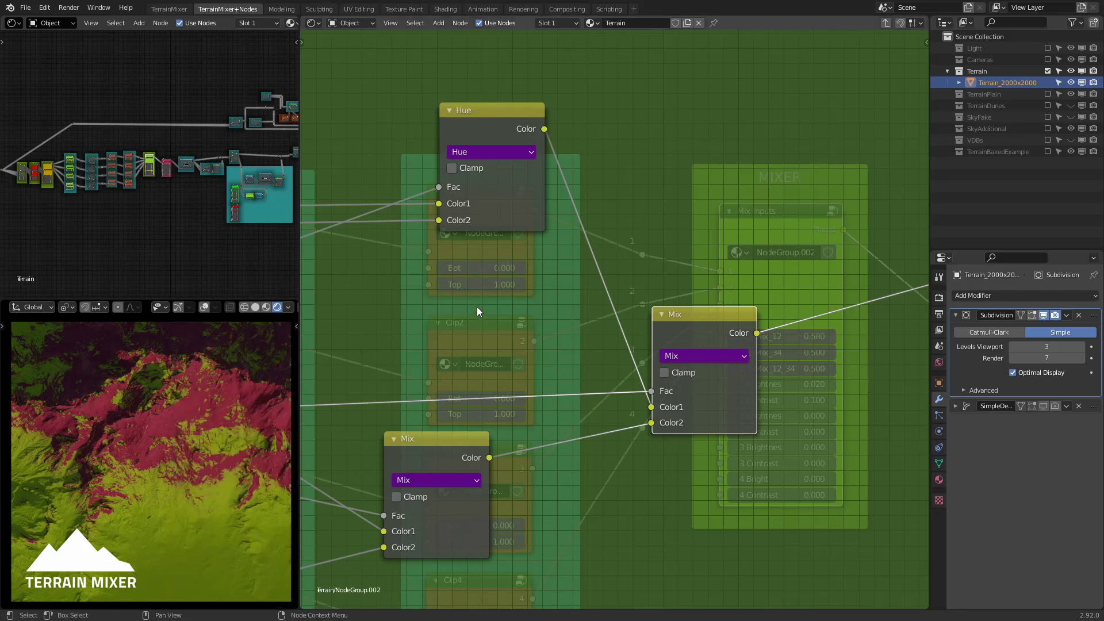
Step: Exit the Mix Inputs node group and return to the TerrainMixer workspace
key(Tab)
key(Home)
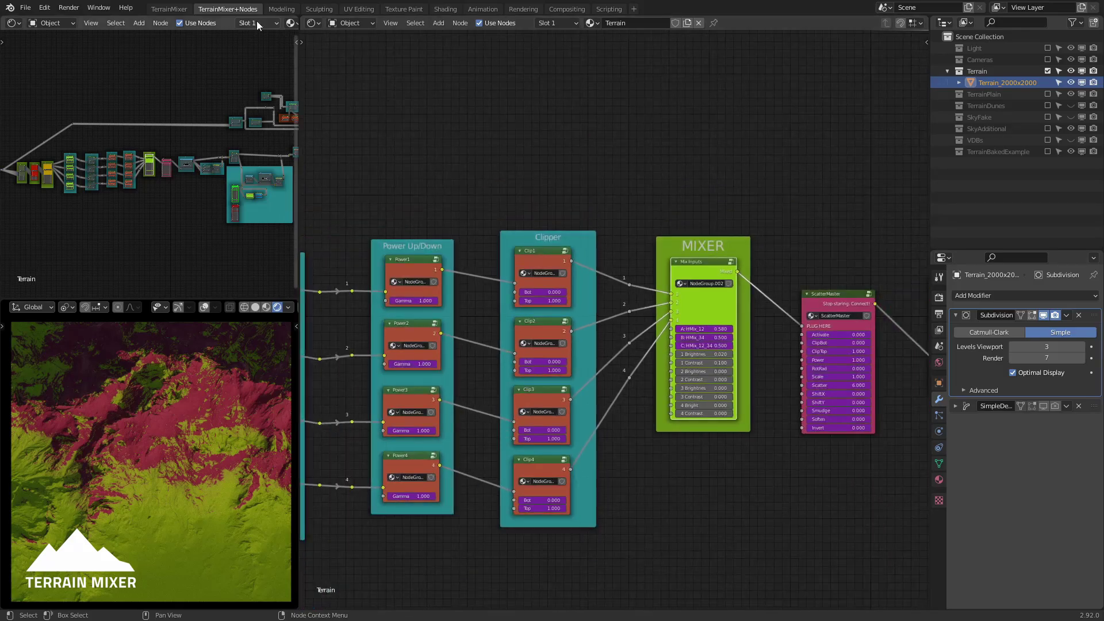
click(172, 9)
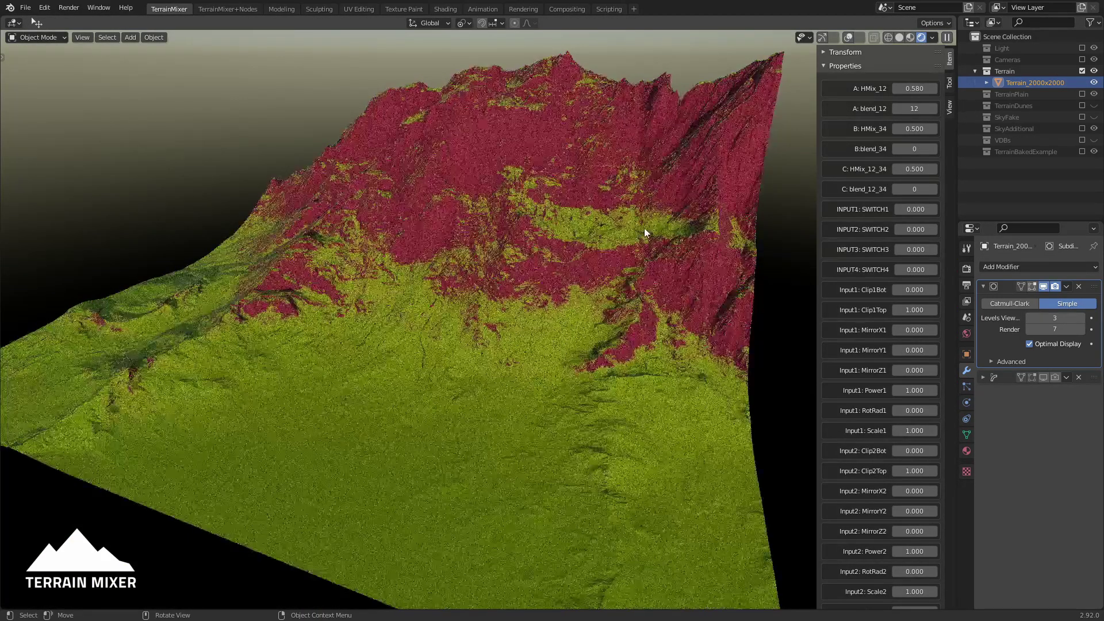
Step: Set the terrain's C: HMix_12_34 property to 1.000 and B: HMix_34 to 0.530
middle_drag(646, 234, 668, 214)
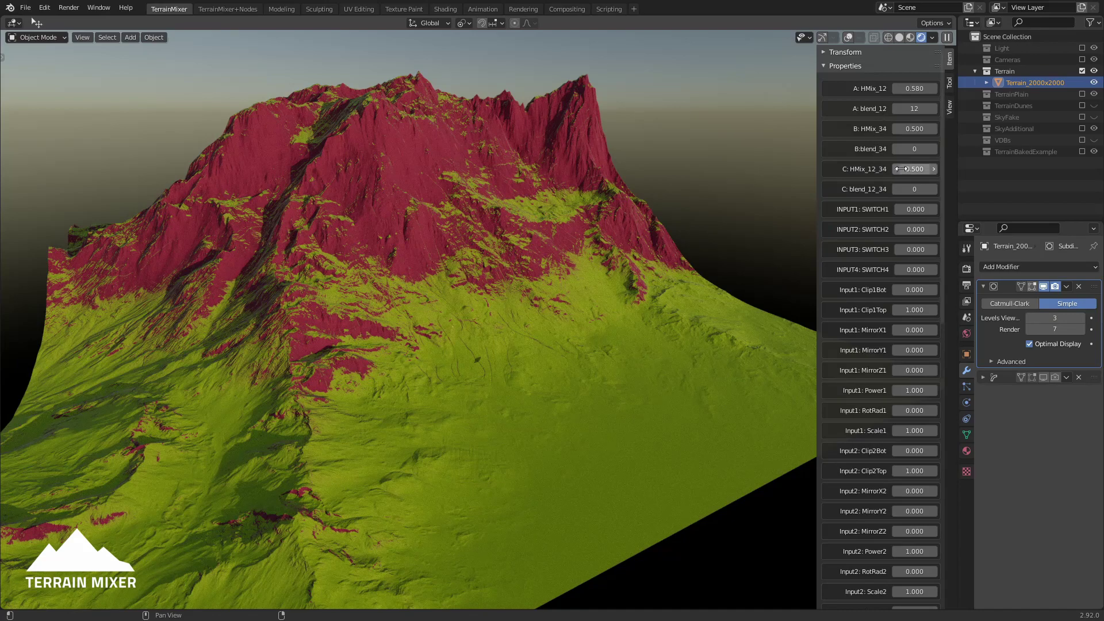
drag(910, 169, 949, 170)
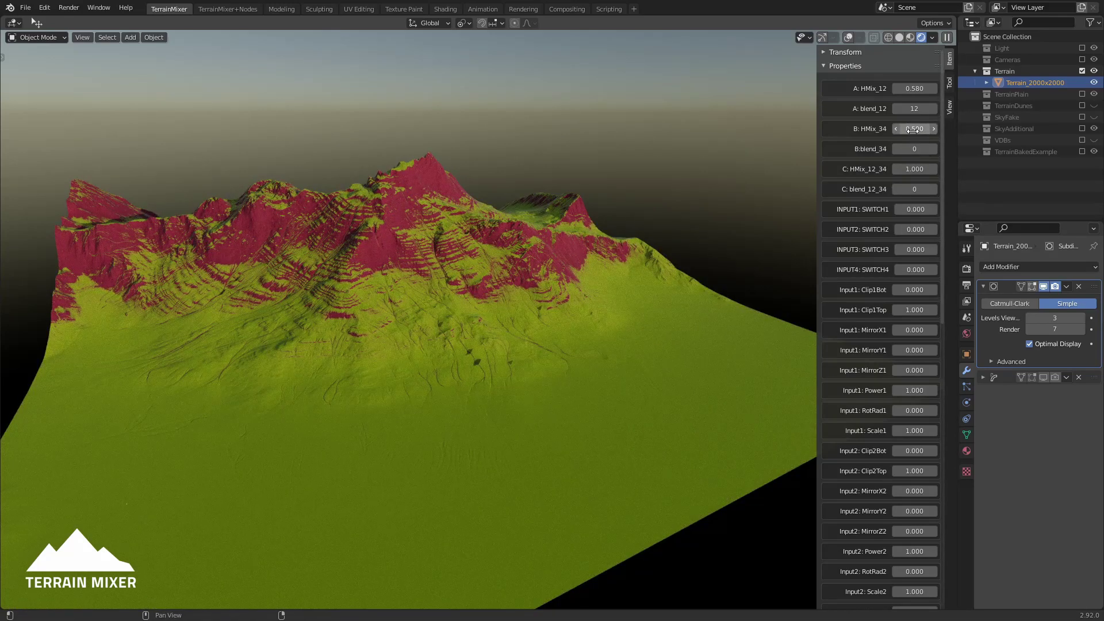
mouse_move(913, 128)
mouse_down()
mouse_move(878, 128)
mouse_move(931, 129)
mouse_up()
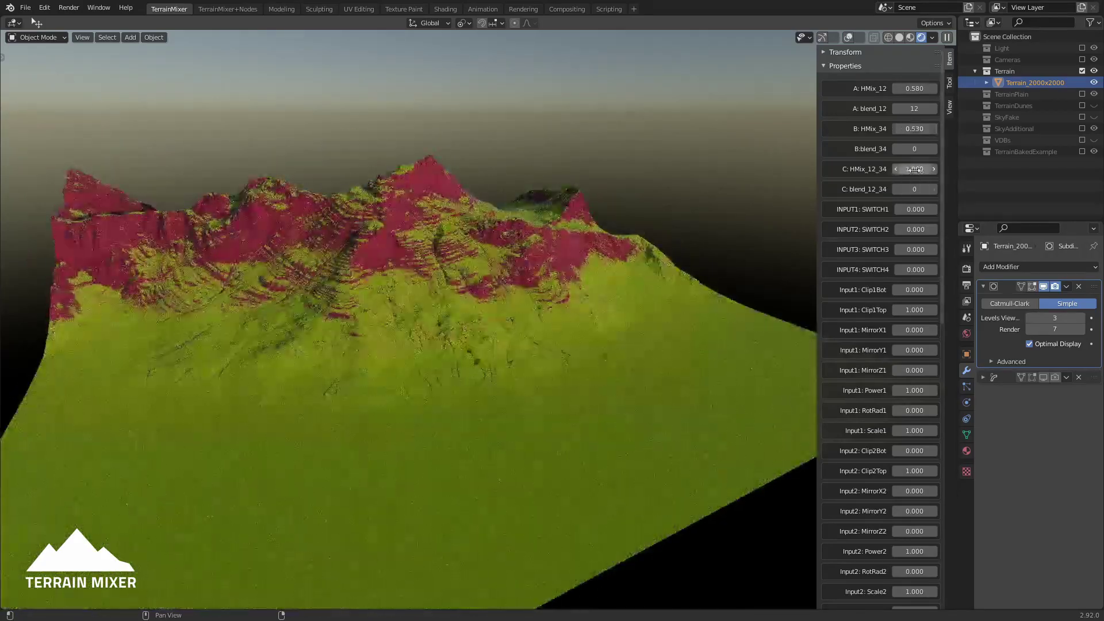
Step: Set the terrain's C: HMix_12_34 property to 0.000 and A: HMix_12 to 0.110
drag(915, 169, 906, 169)
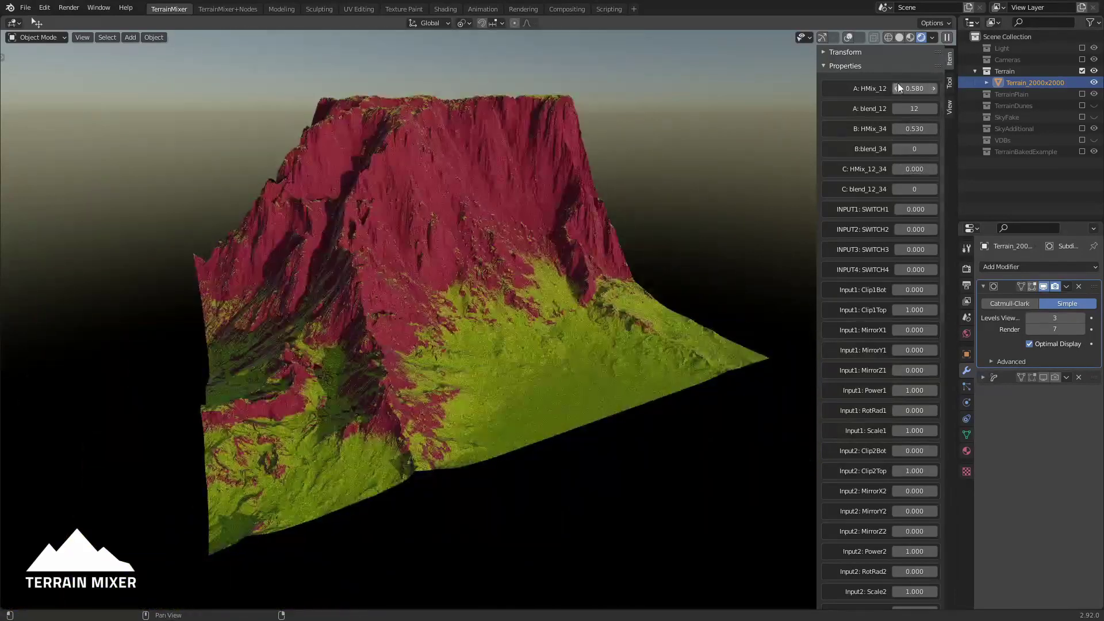
mouse_move(914, 88)
mouse_down()
mouse_move(943, 89)
mouse_move(903, 89)
mouse_up()
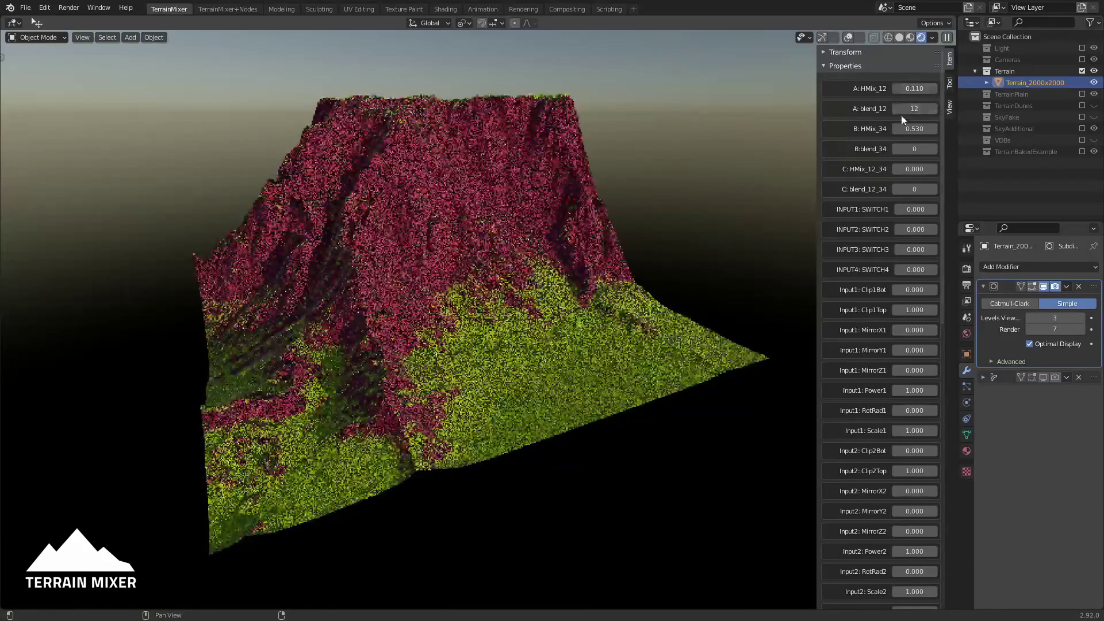
Step: Set the terrain's A: blend_12 property to 14 and A: HMix_12 to 0.720
click(934, 109)
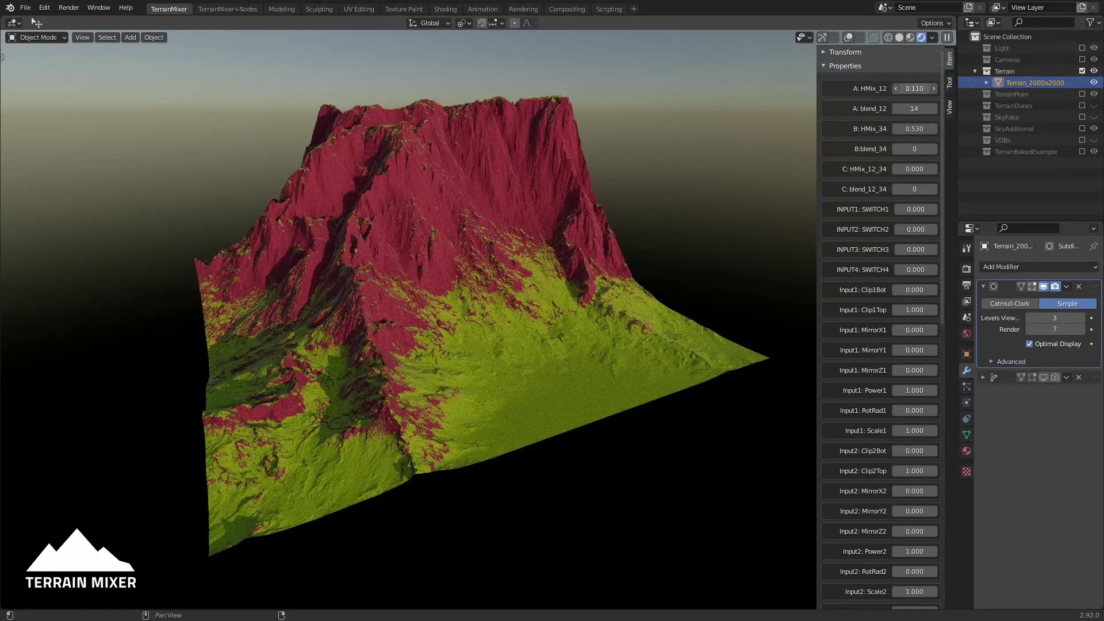
mouse_move(914, 88)
mouse_down()
mouse_move(929, 89)
mouse_move(903, 88)
mouse_up()
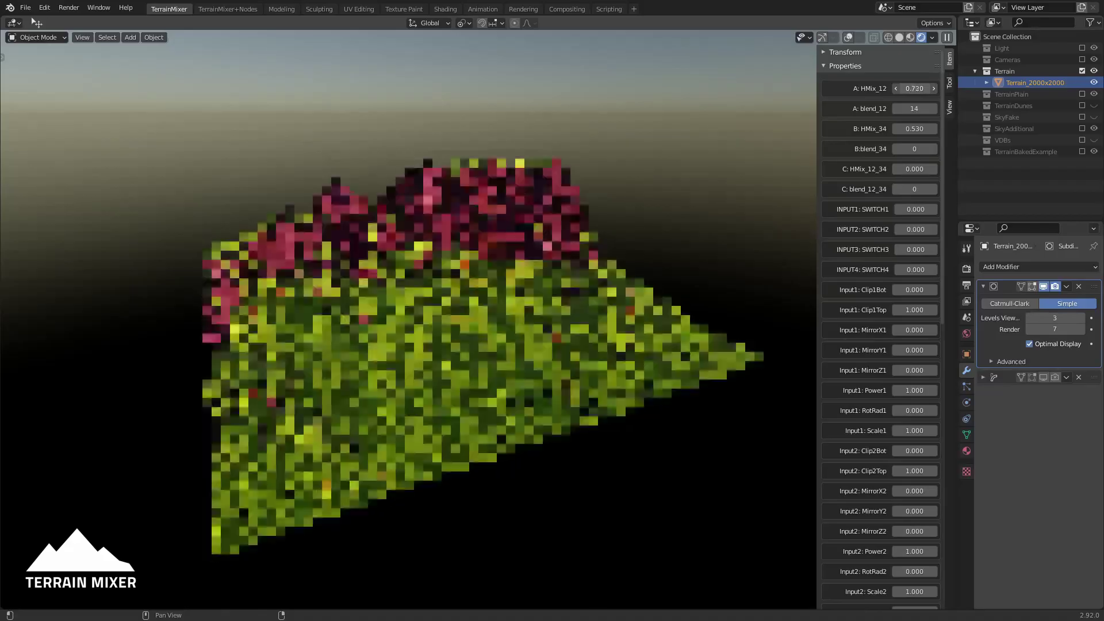
scroll(660, 219, up, 6)
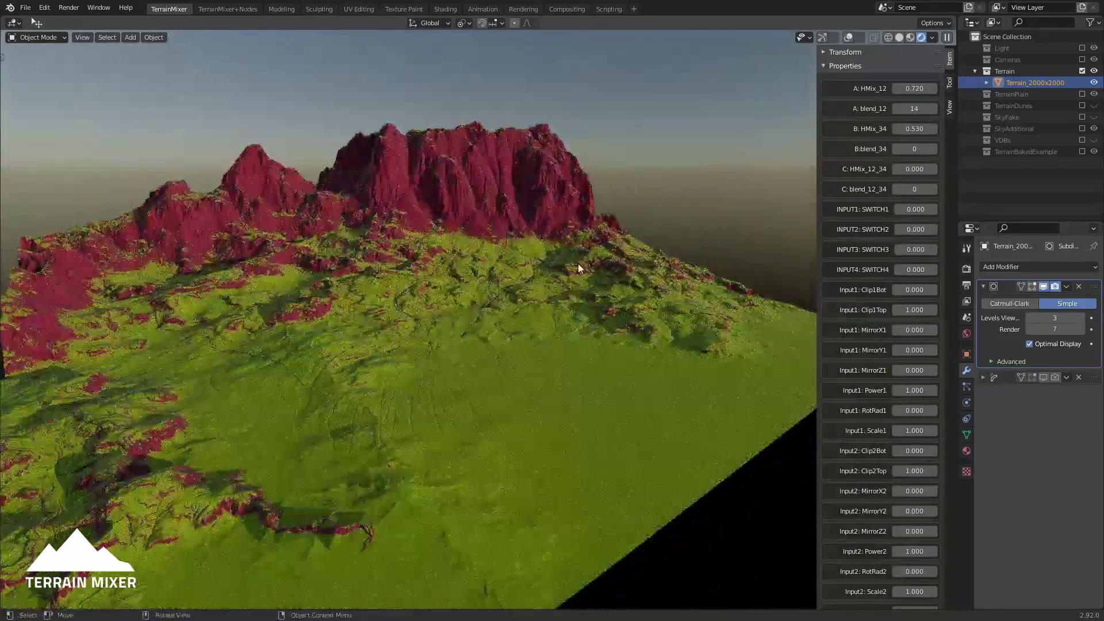
scroll(575, 253, down, 3)
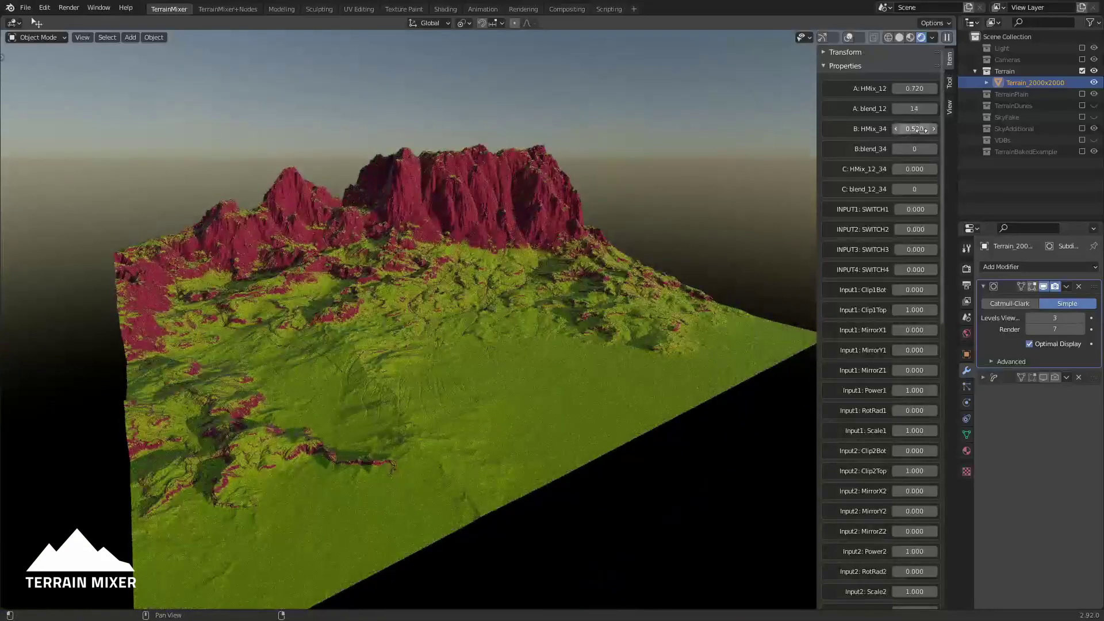
Step: Set the terrain's C: HMix_12_34 property to 0.500 and C: blend_12_34 to 3
drag(914, 169, 940, 169)
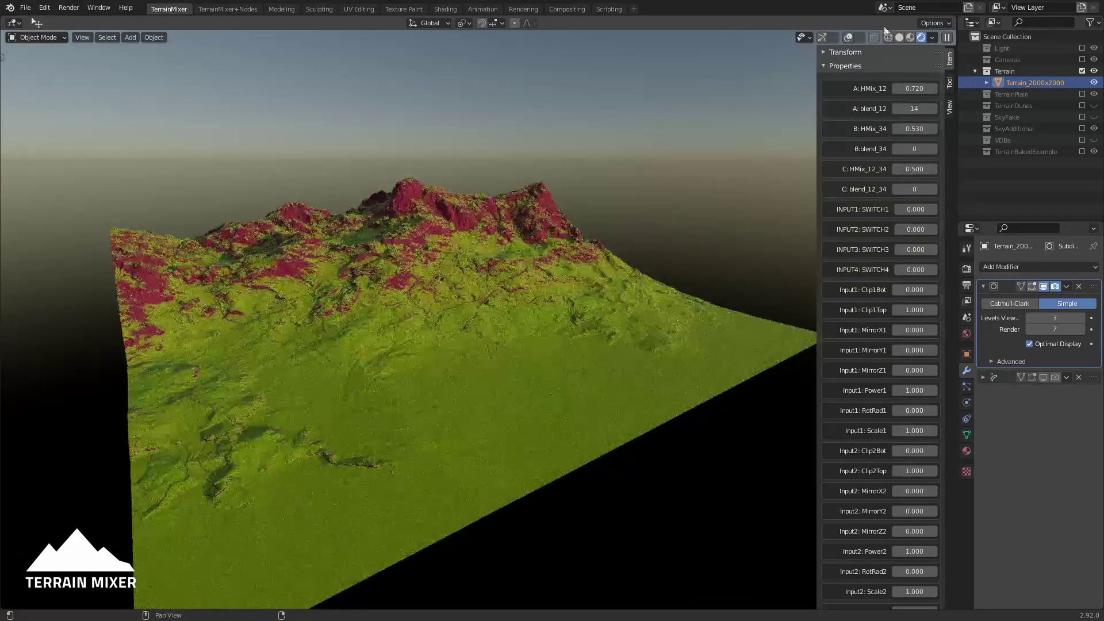
click(934, 189)
click(934, 190)
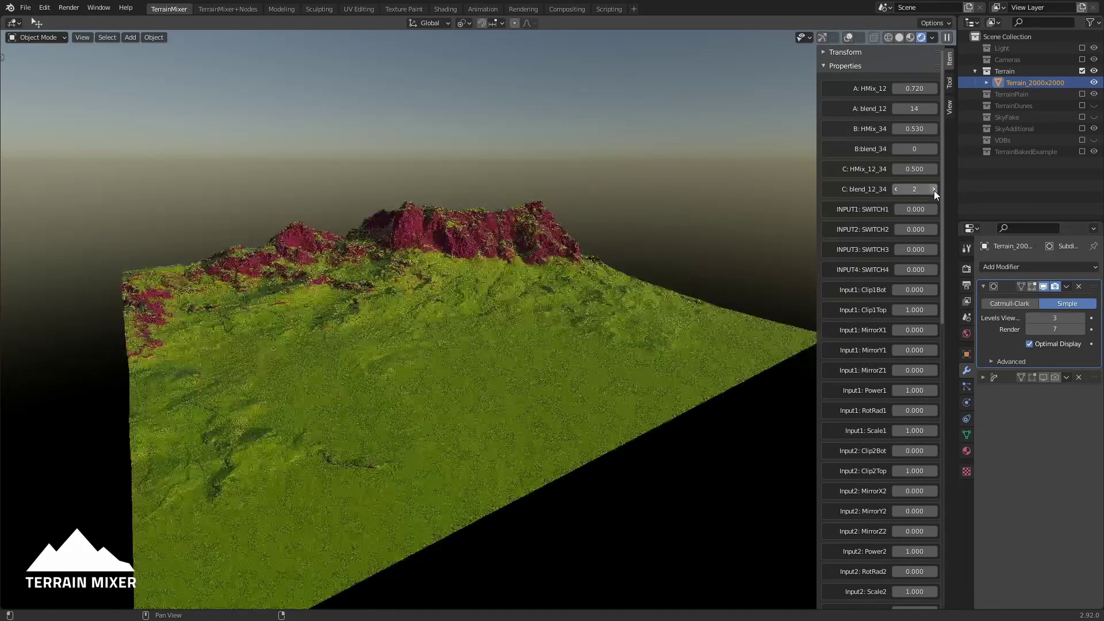
click(934, 190)
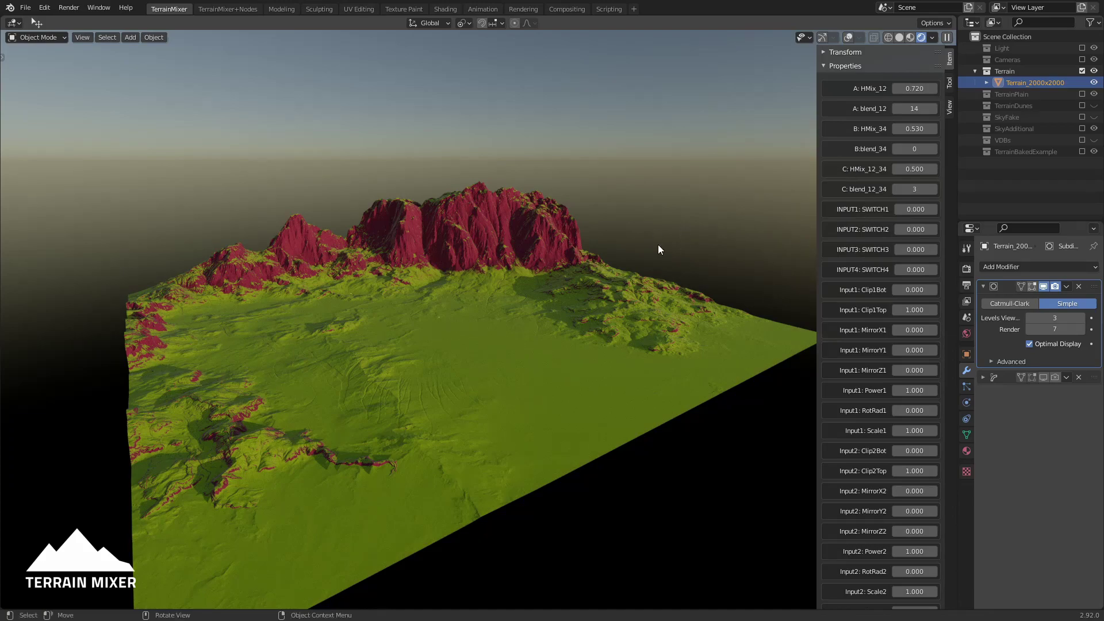
middle_drag(778, 177, 765, 175)
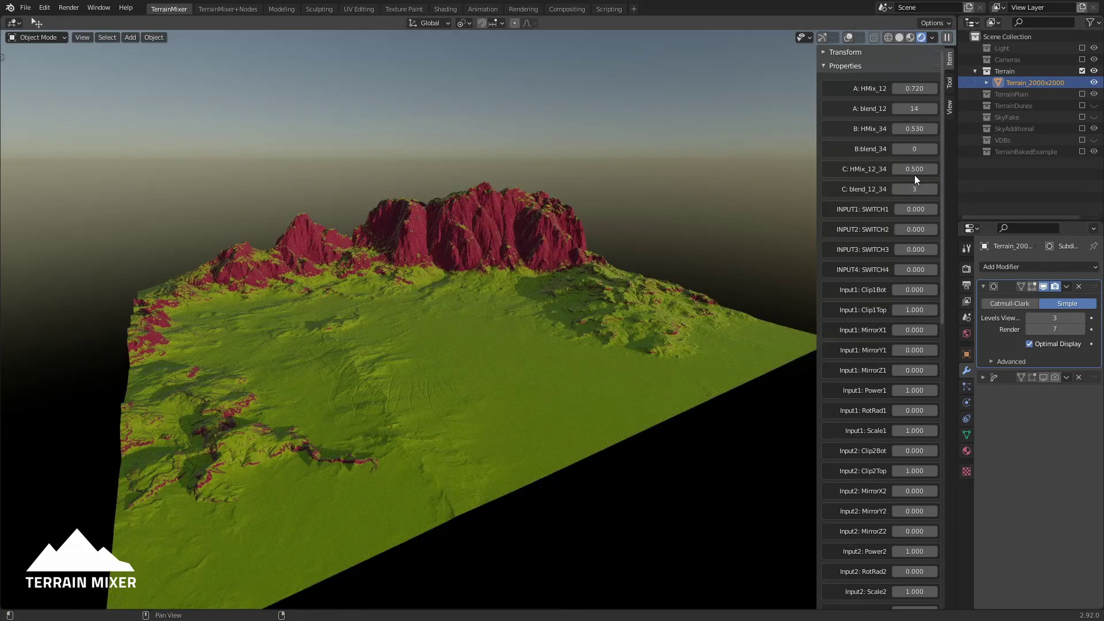
Step: Set the terrain's C: HMix_12_34 property to 0.000 and reset C: blend_12_34 to its default value
drag(914, 170, 897, 169)
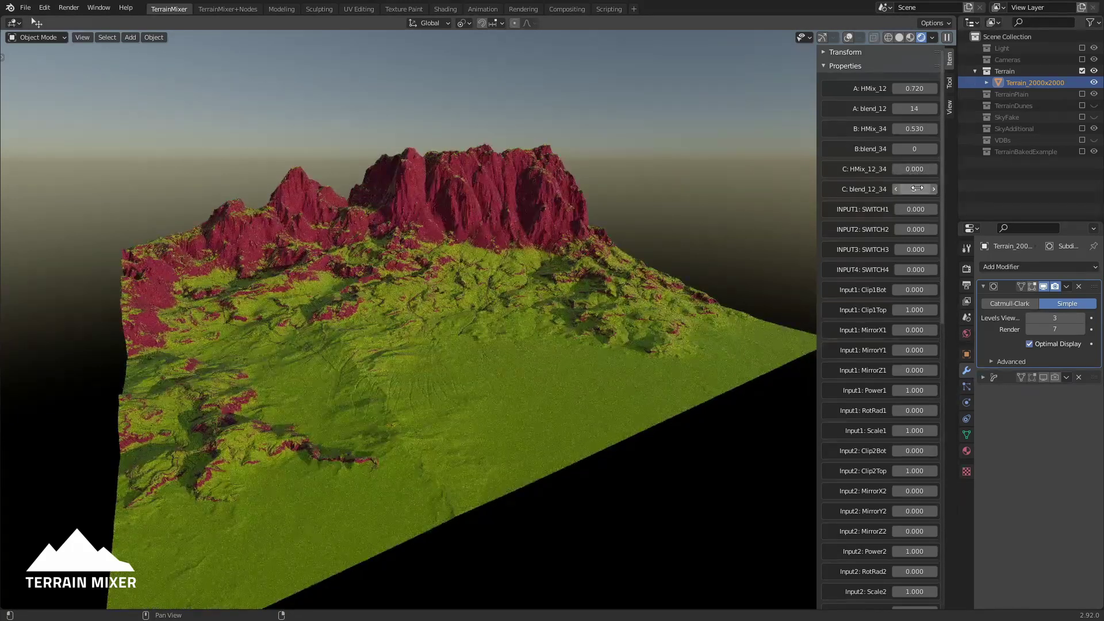
right_click(915, 189)
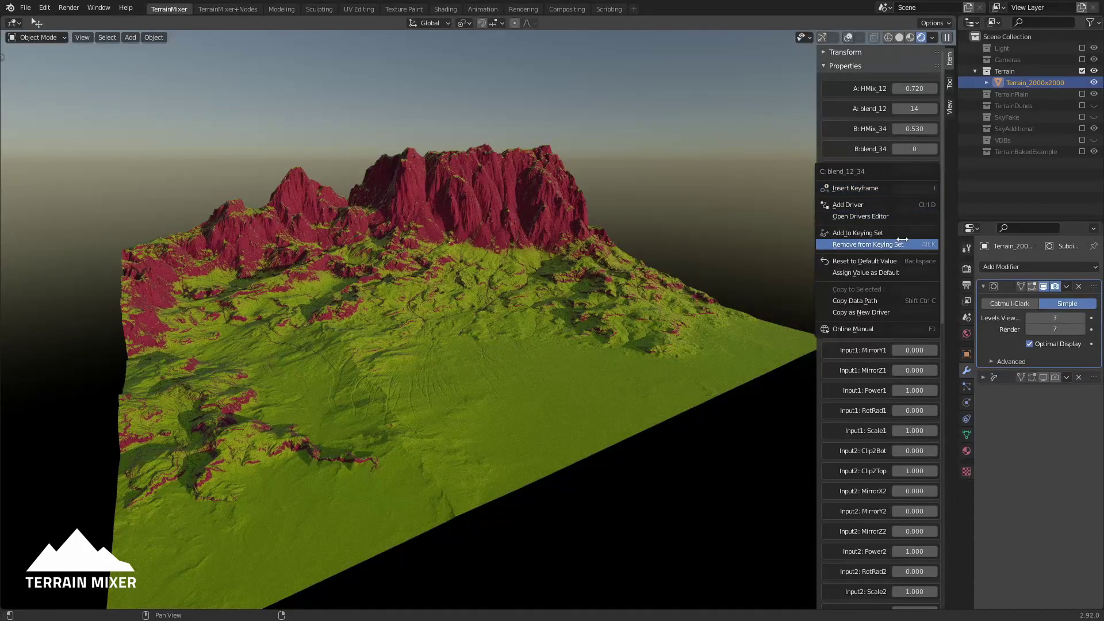
click(891, 261)
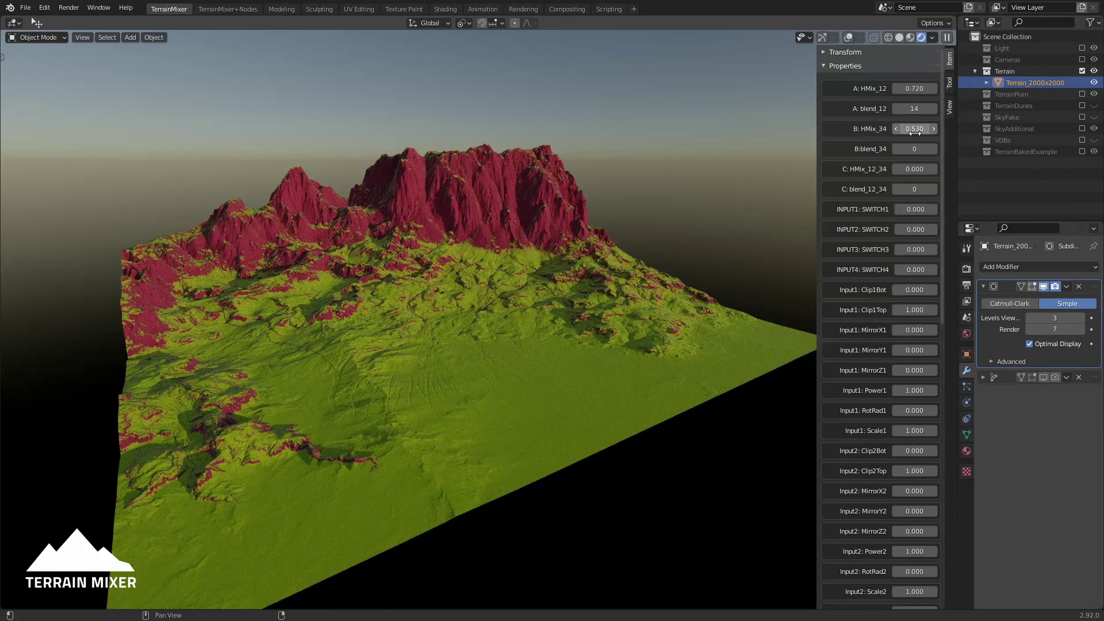
Step: Reset the terrain's A: blend_12 property to its default value and set A: HMix_12 to 0.000
right_click(913, 109)
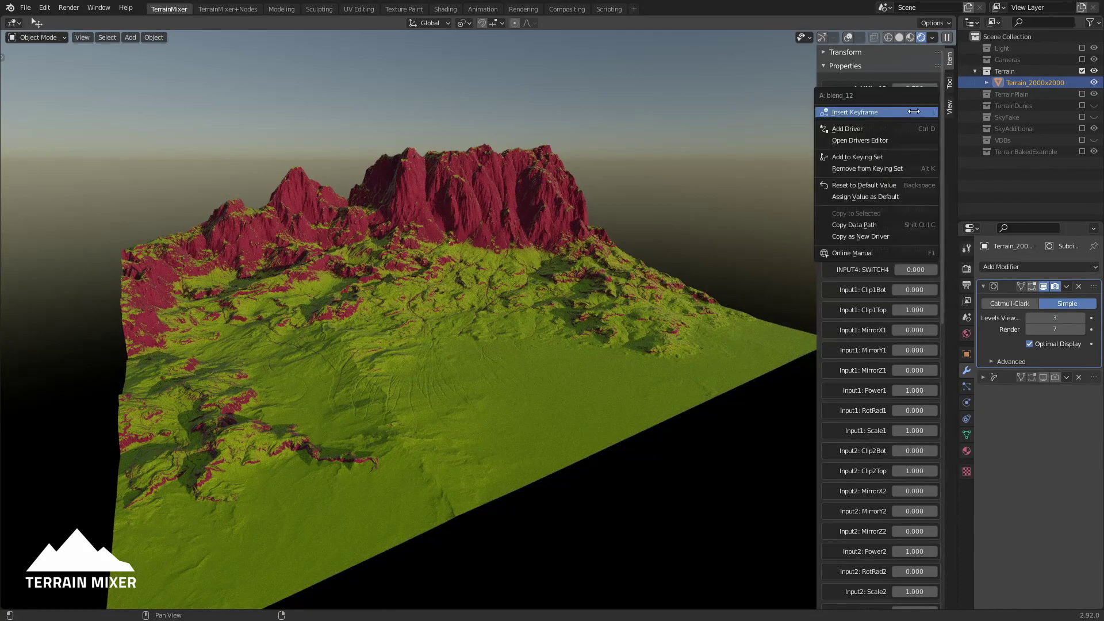
click(886, 184)
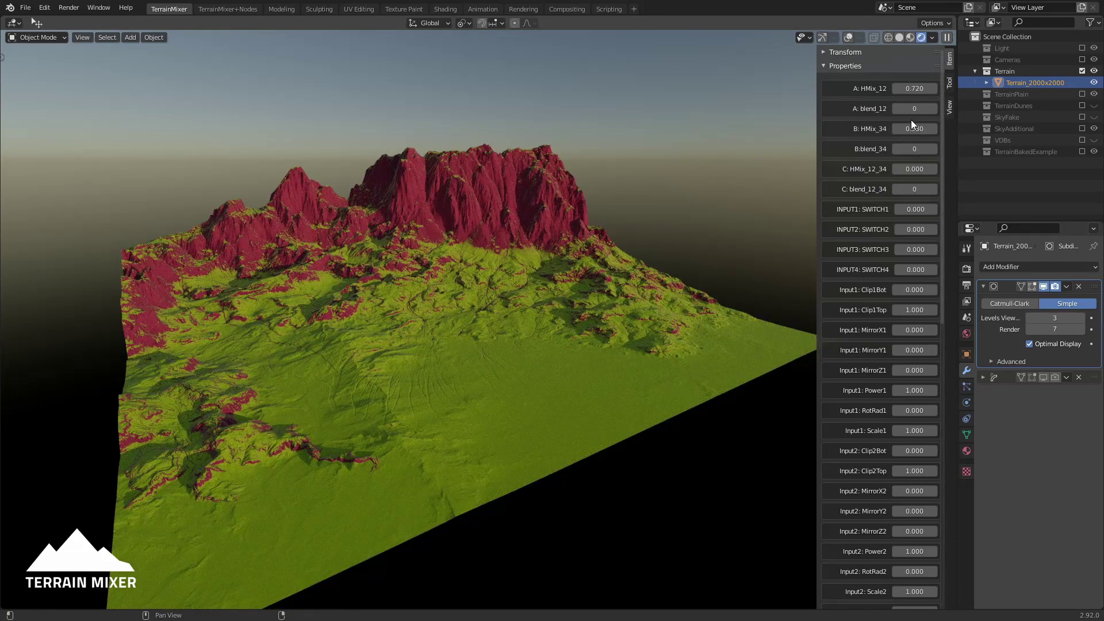
drag(912, 93, 891, 89)
scroll(575, 256, down, 2)
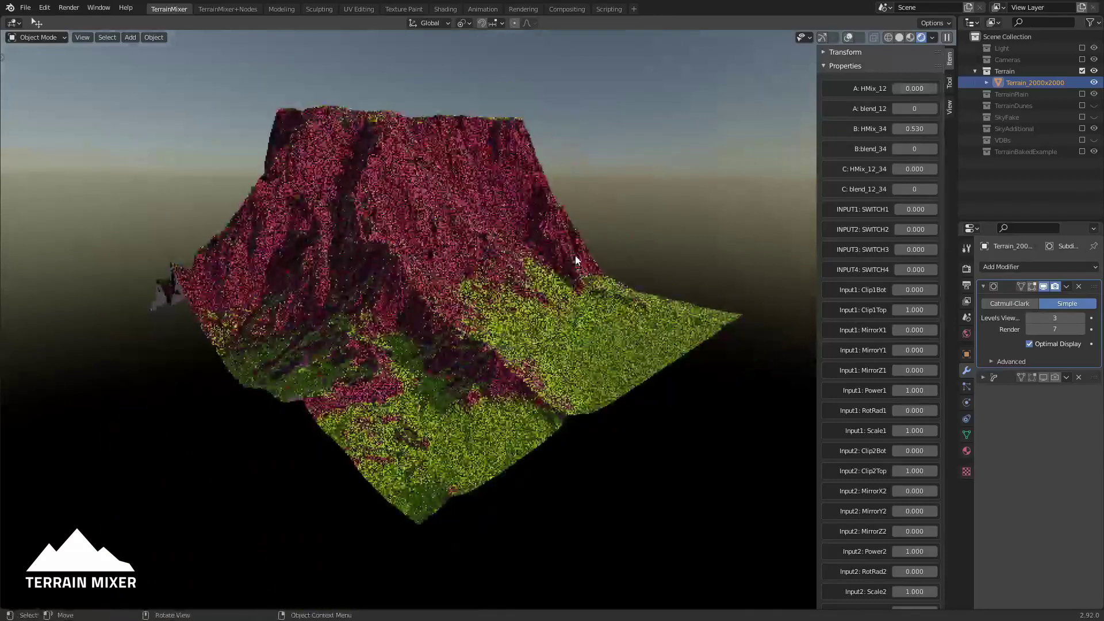
scroll(512, 254, up, 3)
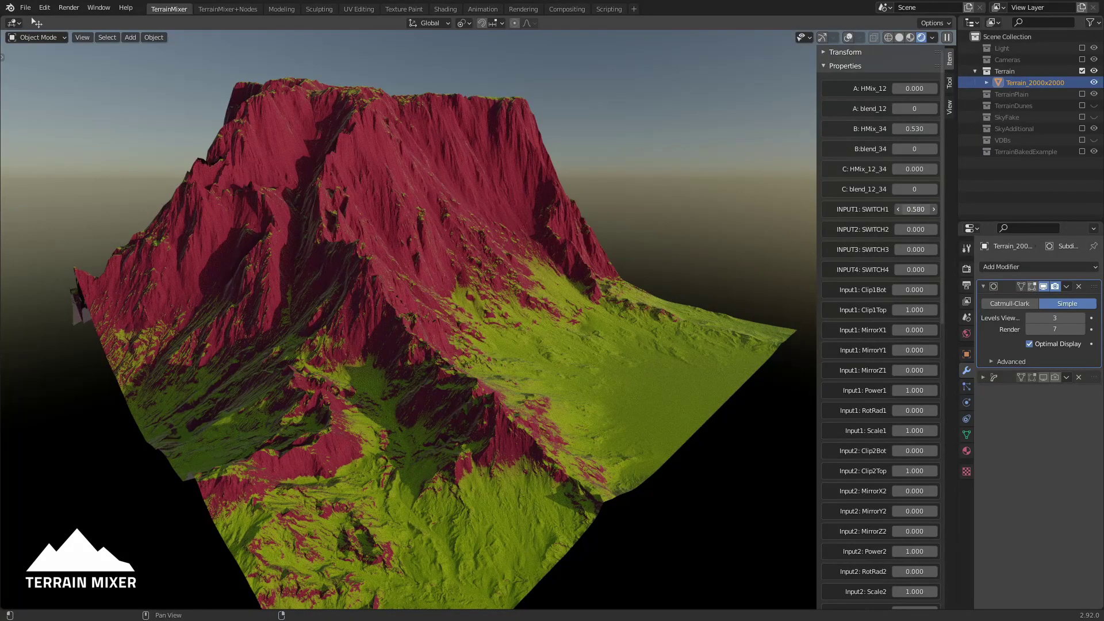
Step: Try the terrain's INPUT1: SWITCH1 property at 0.720 and set it back to 0.000
drag(915, 209, 935, 210)
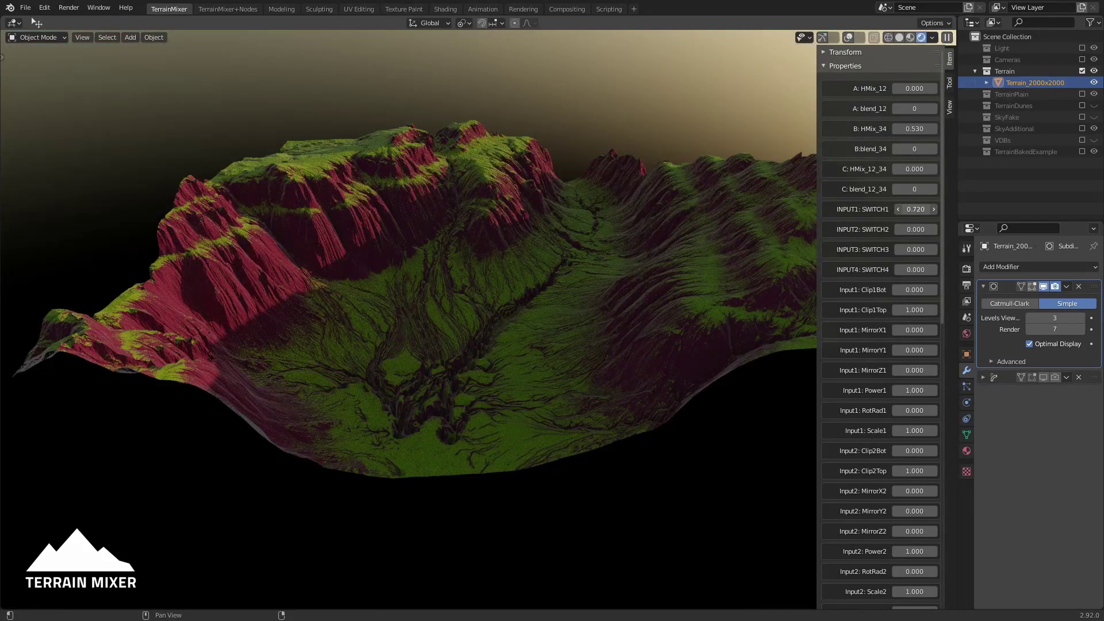
drag(915, 209, 895, 209)
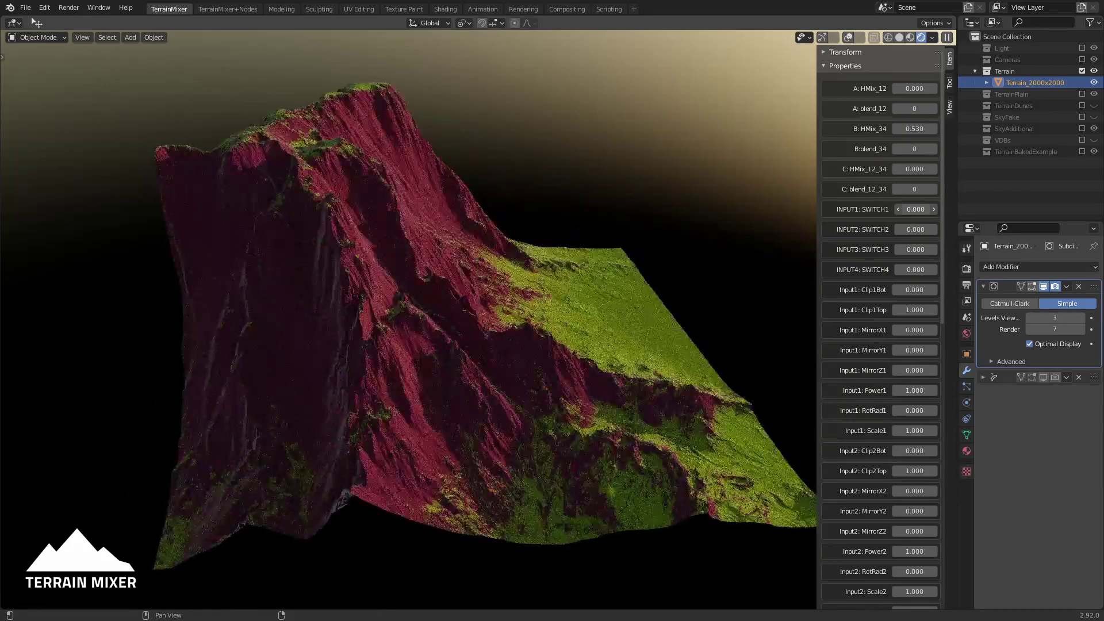
middle_drag(421, 418, 481, 327)
scroll(444, 375, up, 2)
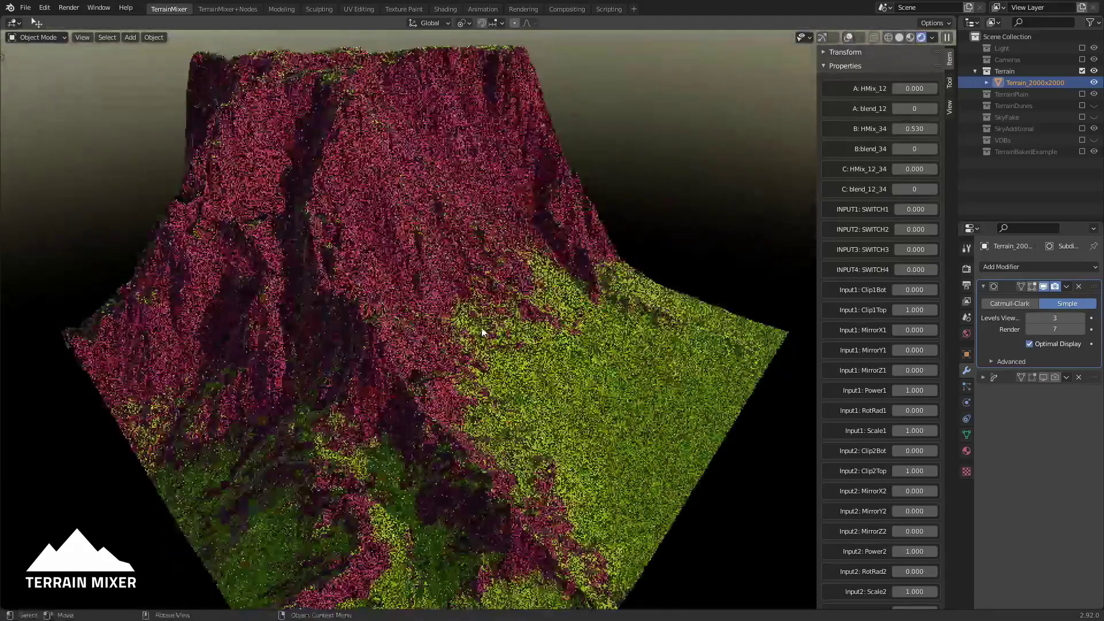
Step: Switch to the TerrainMixer+Nodes workspace and bring the Heightmaps frame with its SWITCH nodes into view
click(227, 9)
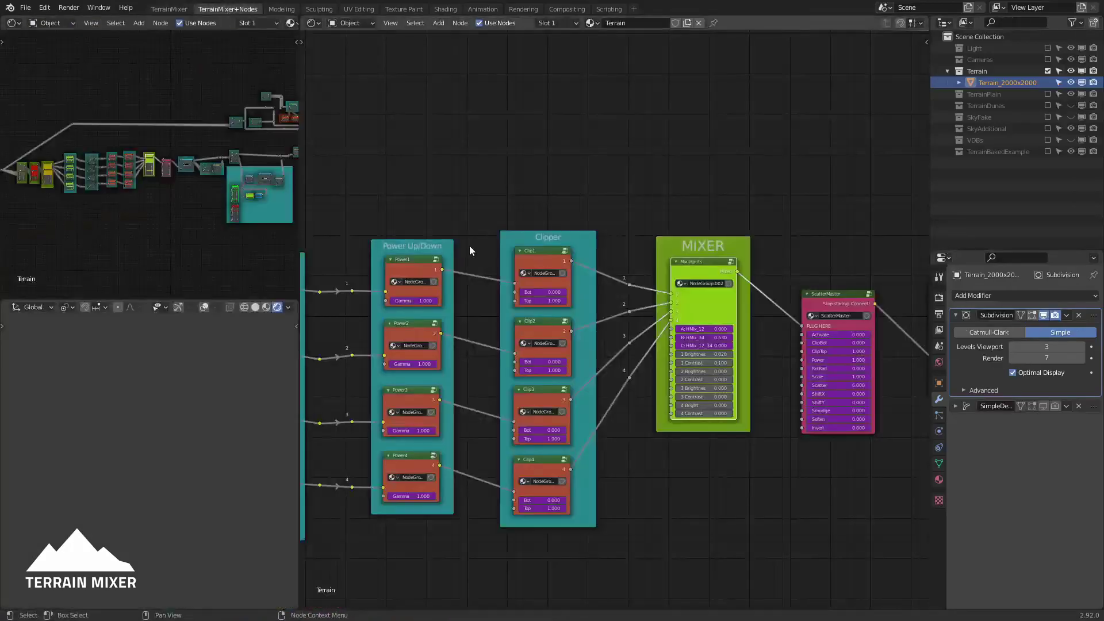
scroll(508, 331, down, 2)
ctrl+scroll(509, 331, left, 4)
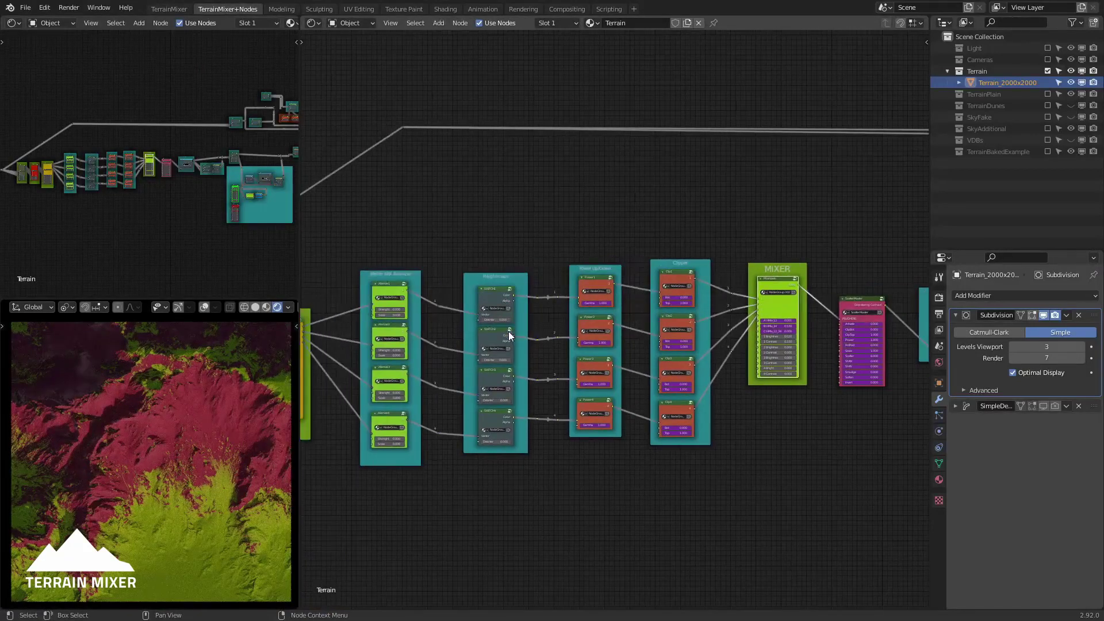
scroll(521, 332, up, 3)
middle_drag(521, 326, 636, 278)
scroll(588, 229, up, 1)
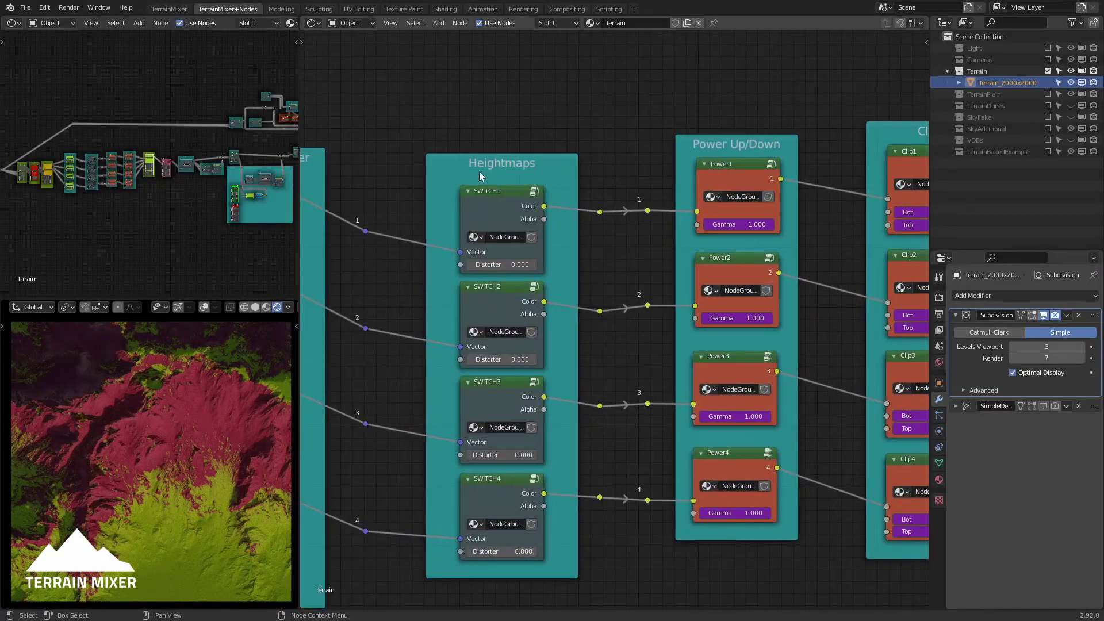
Step: Open the SWITCH1 node group and replace its Erosion001.exr.002 image with the Erosion_ZetsMountains36_20210329 heightmap
click(486, 199)
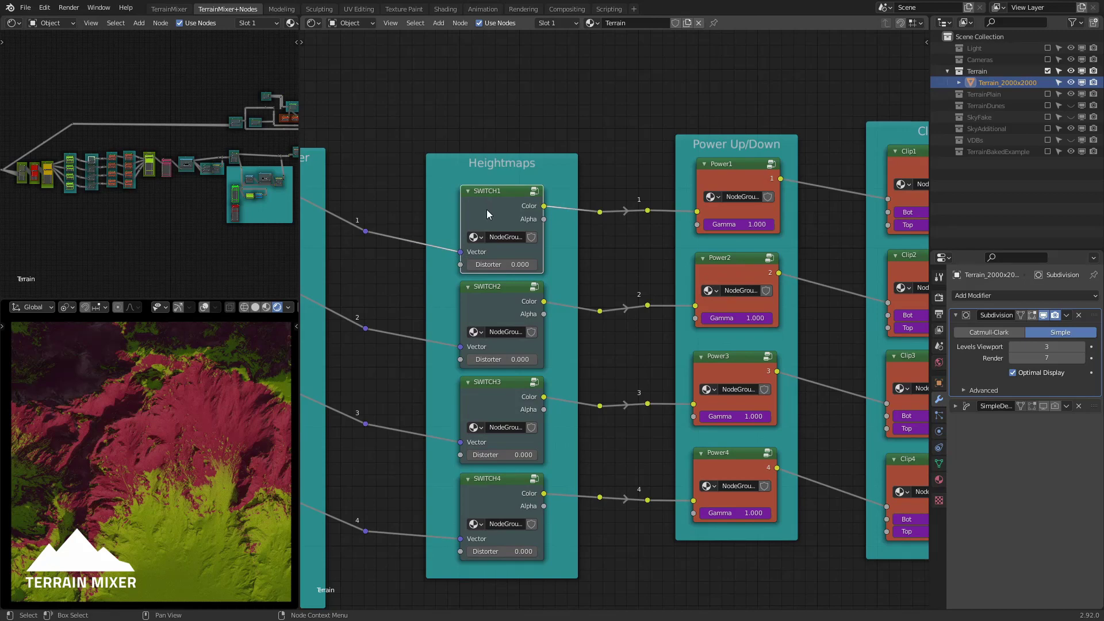
key(Tab)
key(Tab)
key(Tab)
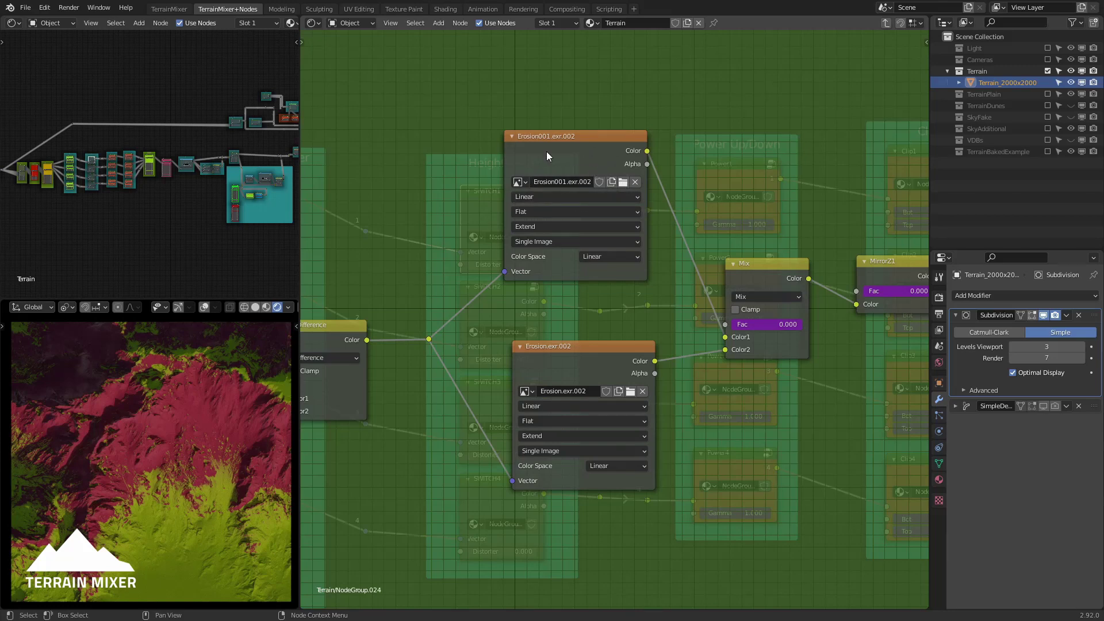
click(551, 379)
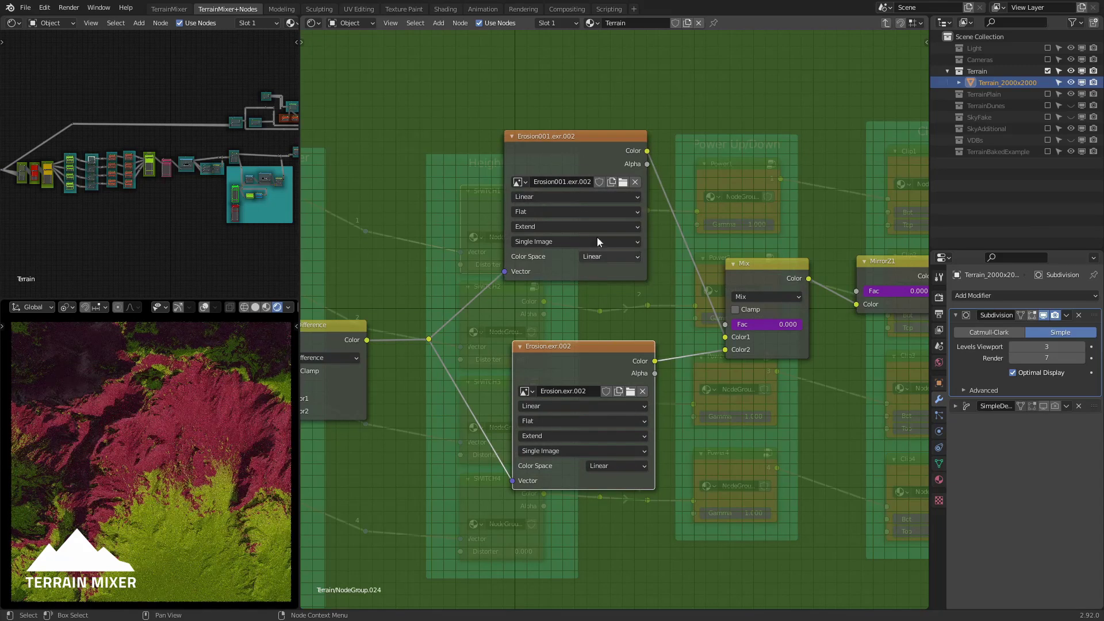
click(557, 159)
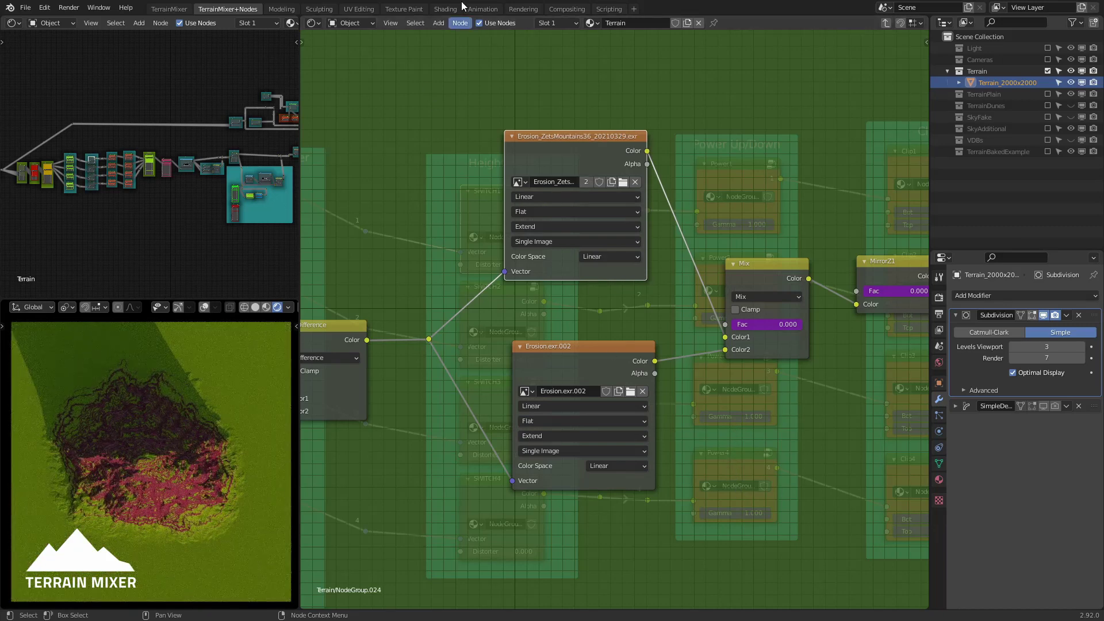
Step: Return to the TerrainMixer workspace and set the terrain's A: HMix_12 property to 0.250
click(167, 9)
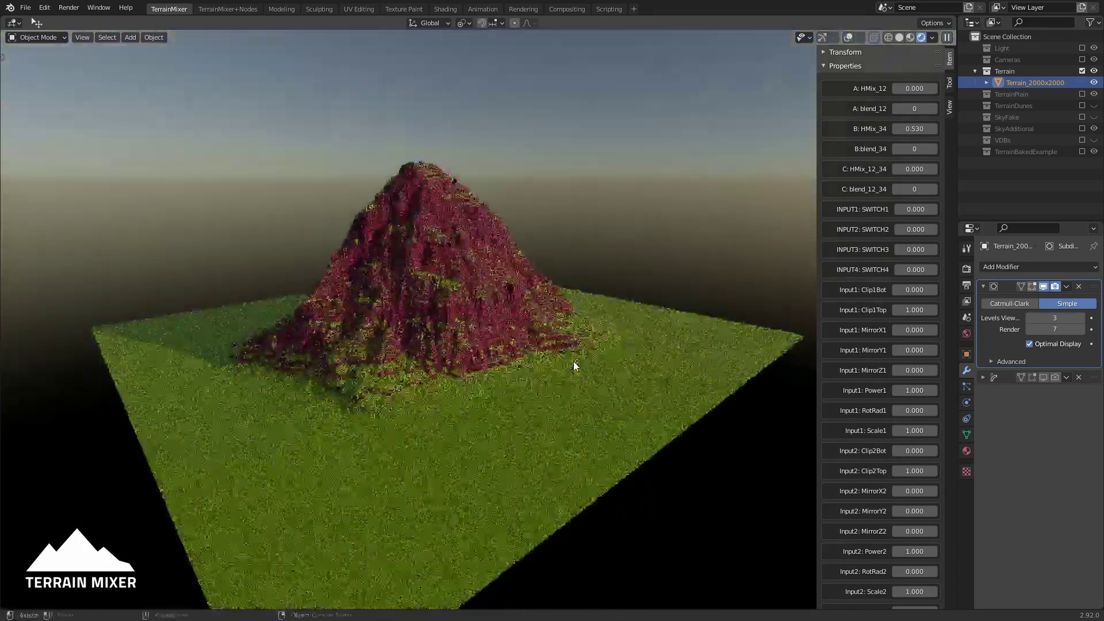
middle_drag(574, 361, 665, 378)
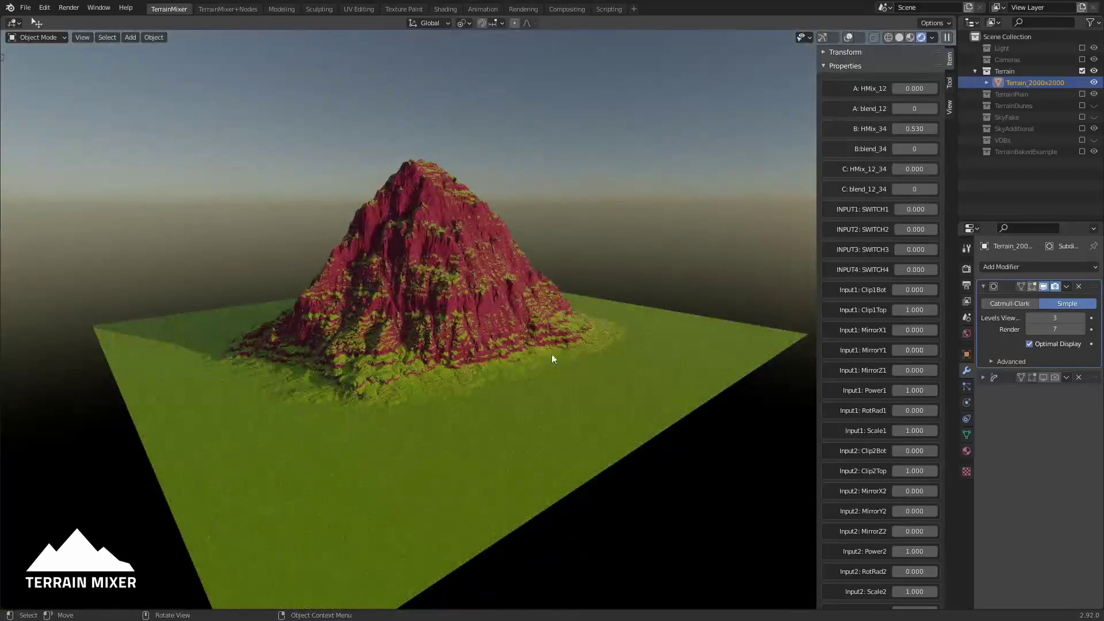
middle_drag(594, 318, 587, 305)
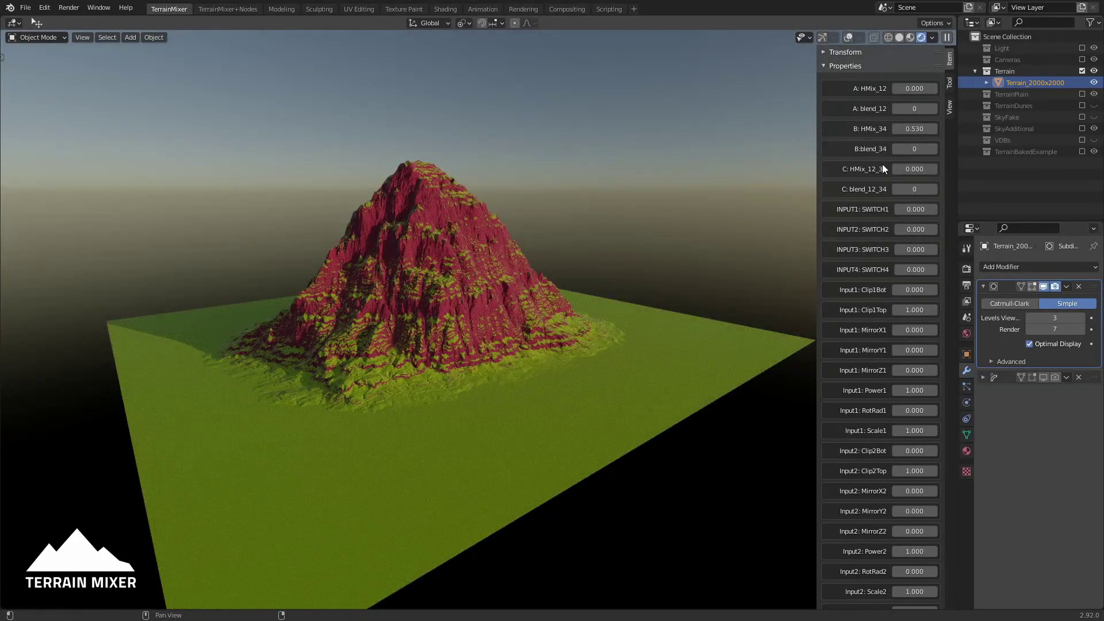
mouse_move(914, 88)
mouse_down()
mouse_move(936, 88)
mouse_move(926, 88)
mouse_up()
scroll(529, 281, up, 2)
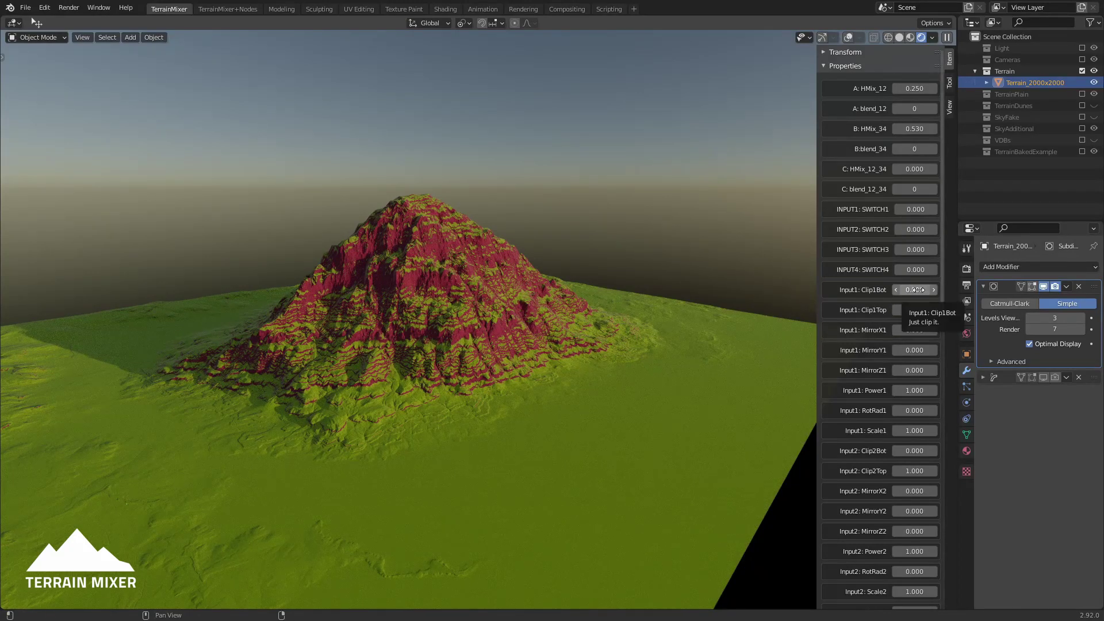
Step: Try raising the terrain's Input1: Clip1Bot property, cancel that change, and set Input1: Clip1Top to 0.774
drag(918, 290, 948, 290)
key(Escape)
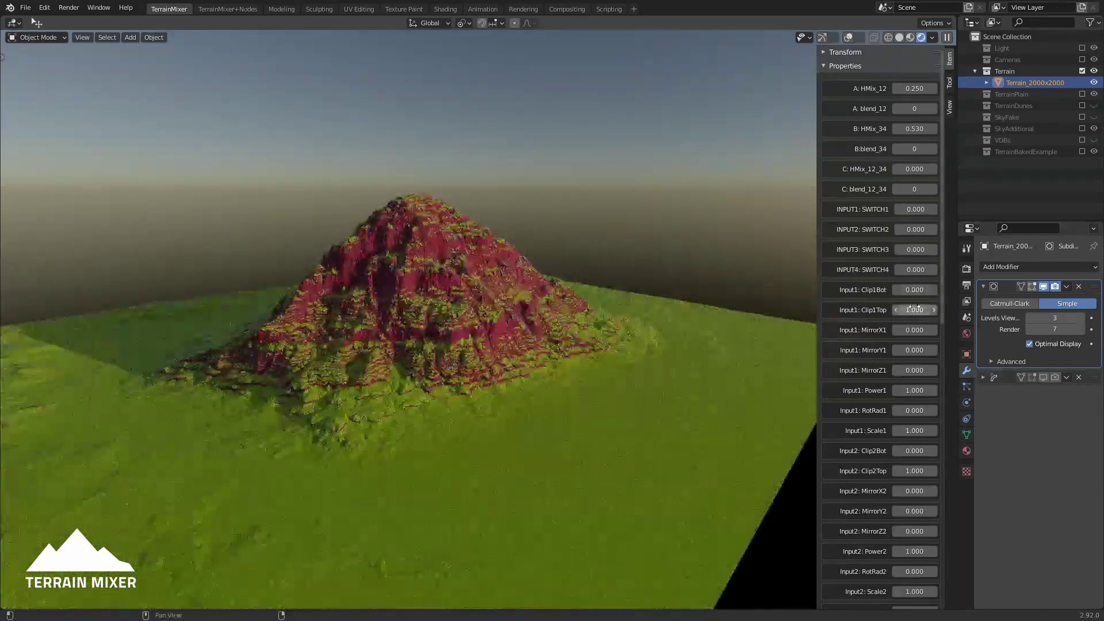
drag(918, 310, 895, 310)
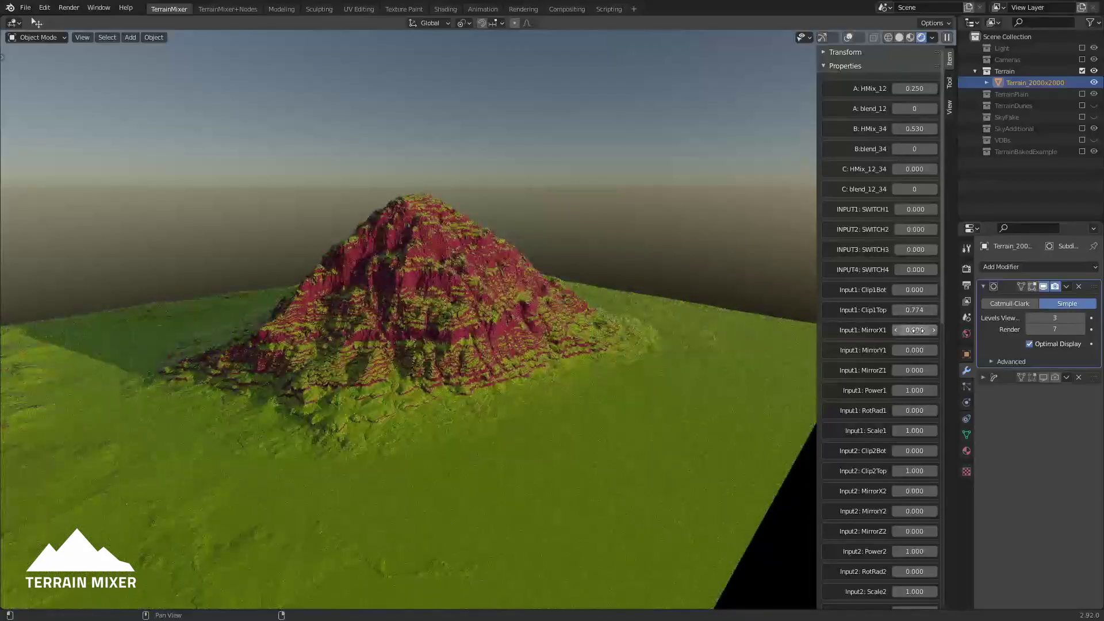
Step: Try the Input1 mirror properties MirrorX1, MirrorY1 at 0.290 and MirrorZ1, returning each of them to 0.000
scroll(709, 352, down, 3)
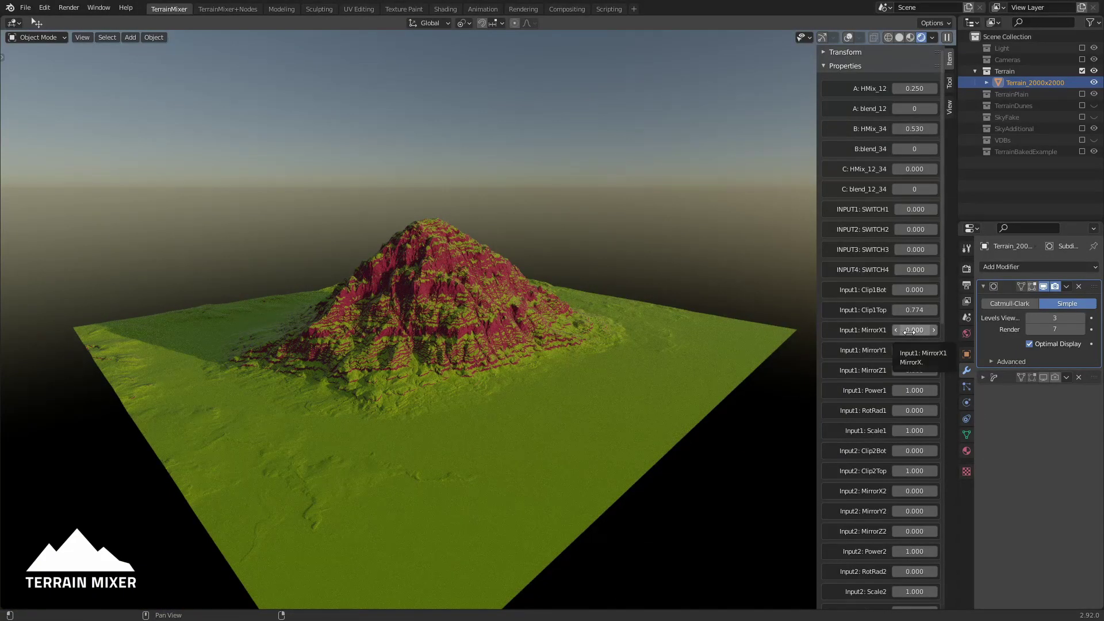
drag(909, 331, 923, 351)
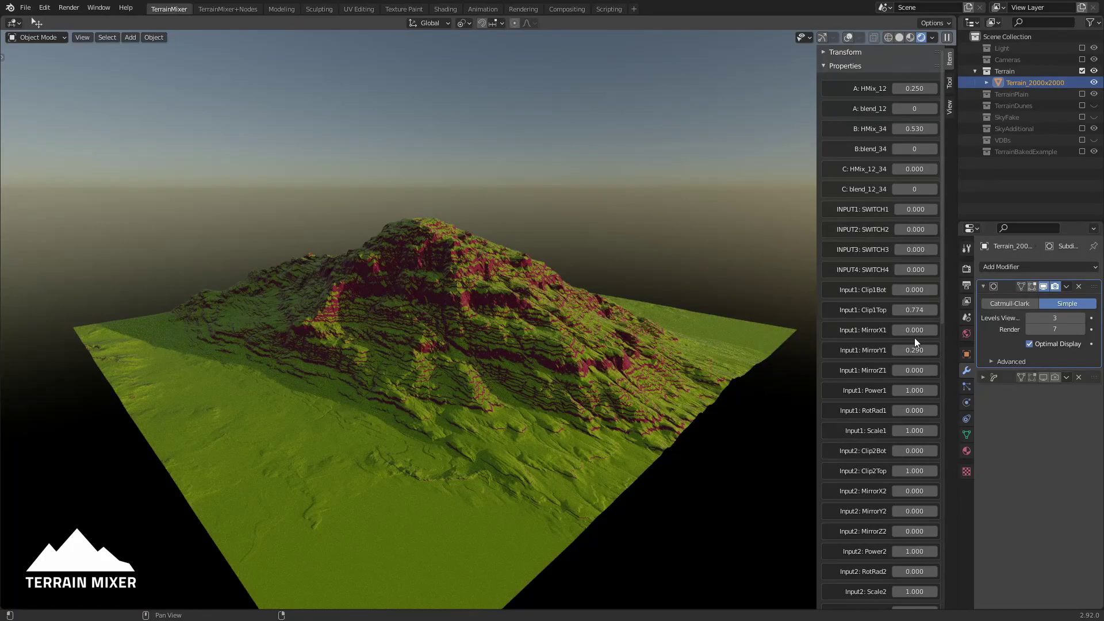
drag(913, 330, 897, 350)
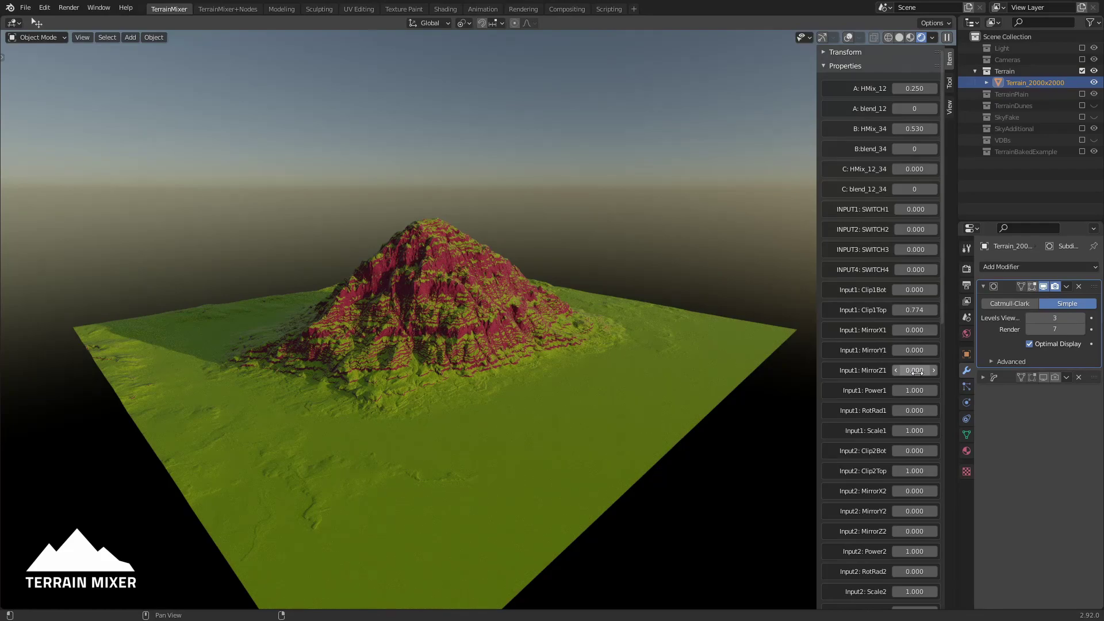
drag(914, 370, 935, 370)
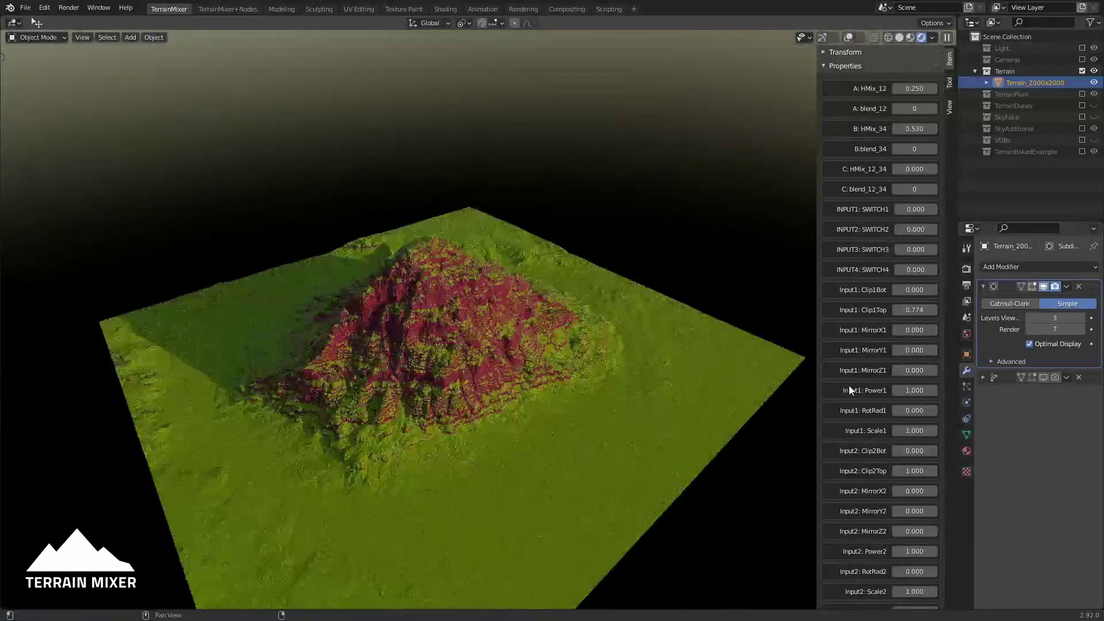
Step: Try the terrain's Input1: Power1 property at 0.8 and return it to 1.000
mouse_move(914, 390)
mouse_down()
mouse_move(875, 390)
mouse_move(913, 390)
mouse_move(894, 390)
mouse_up()
click(917, 390)
text(0.8)
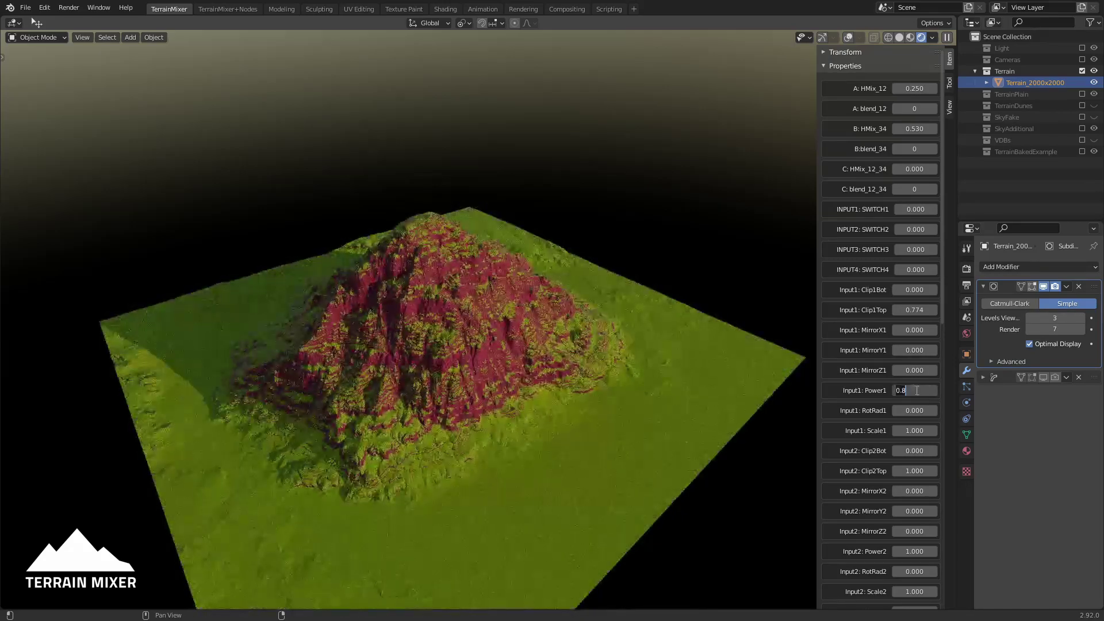
key(Return)
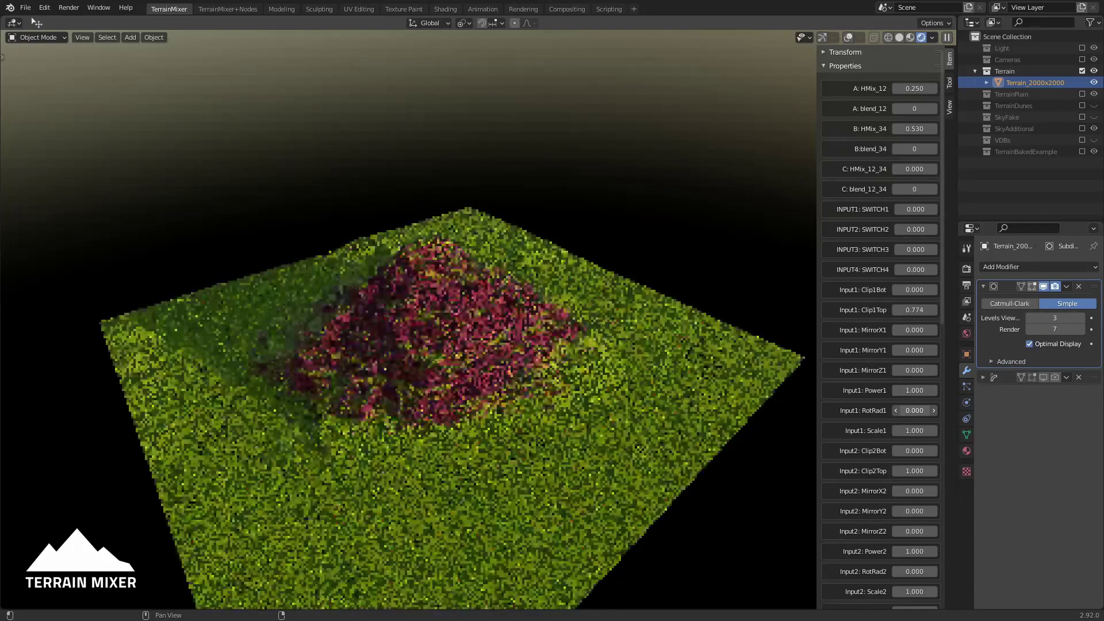
Step: Set Input1: RotRad1 to 0.020, try Input1: Scale1 at 0.520 and undo the scale change
drag(915, 411, 902, 431)
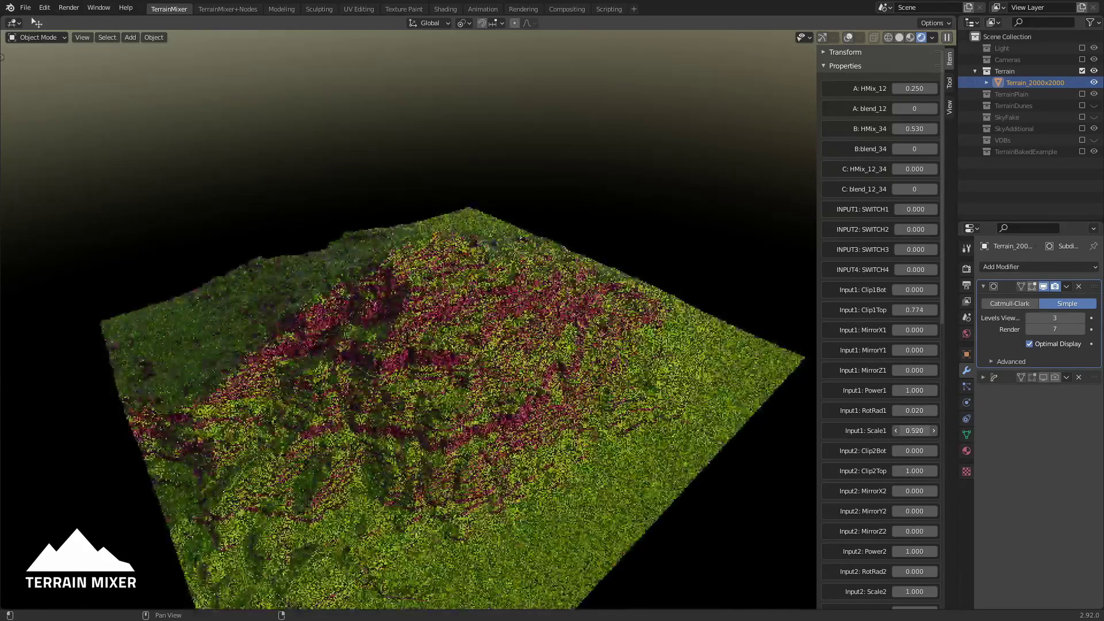
key(ctrl+z)
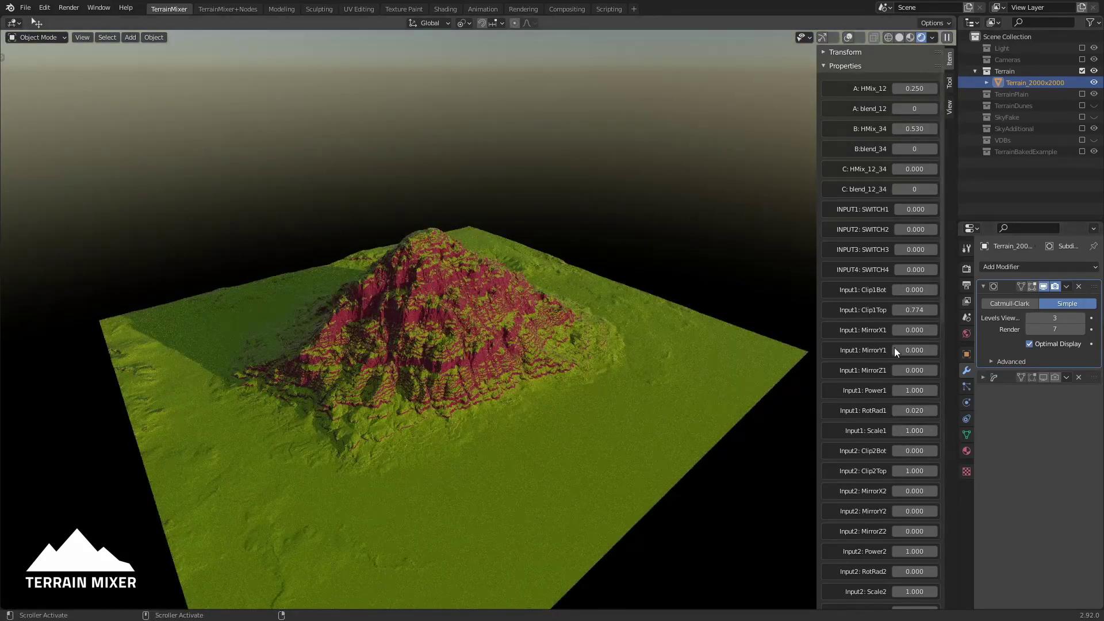
Step: Review the remaining Input2 to Input4 and ScatterMaster properties and inspect the terrain from several angles
scroll(873, 410, down, 8)
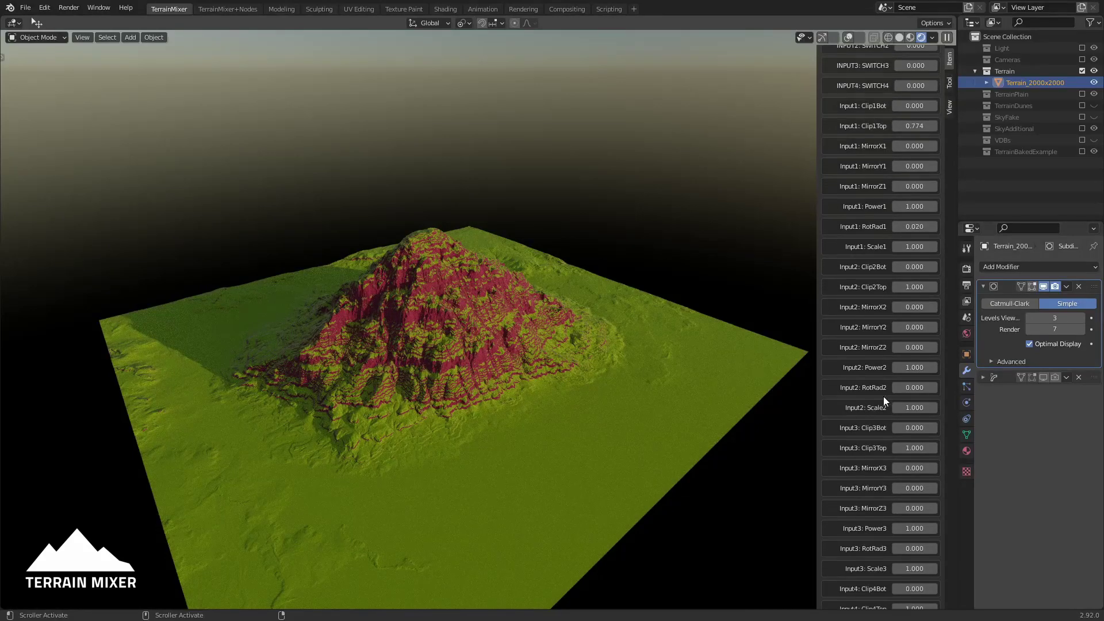
scroll(884, 398, down, 17)
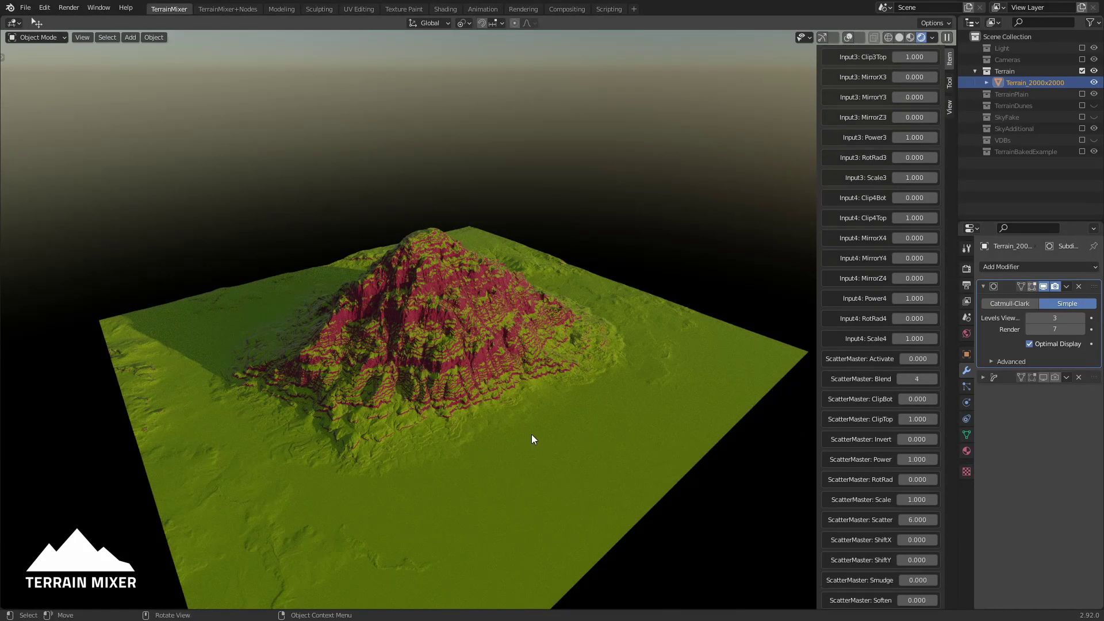
middle_drag(532, 437, 460, 394)
middle_drag(498, 344, 534, 346)
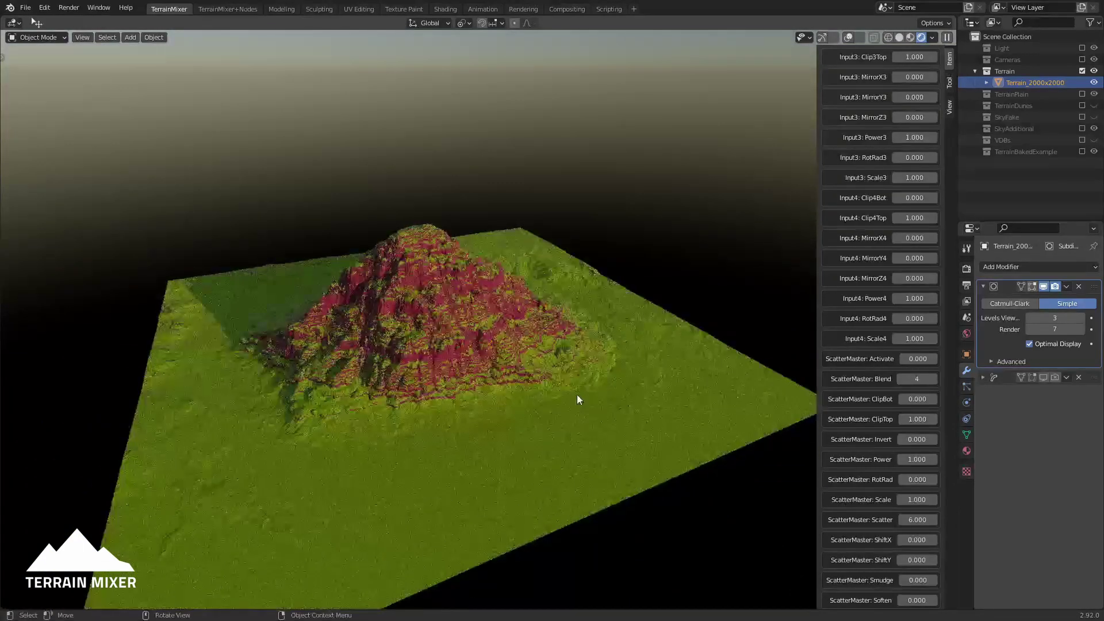
middle_drag(577, 399, 600, 381)
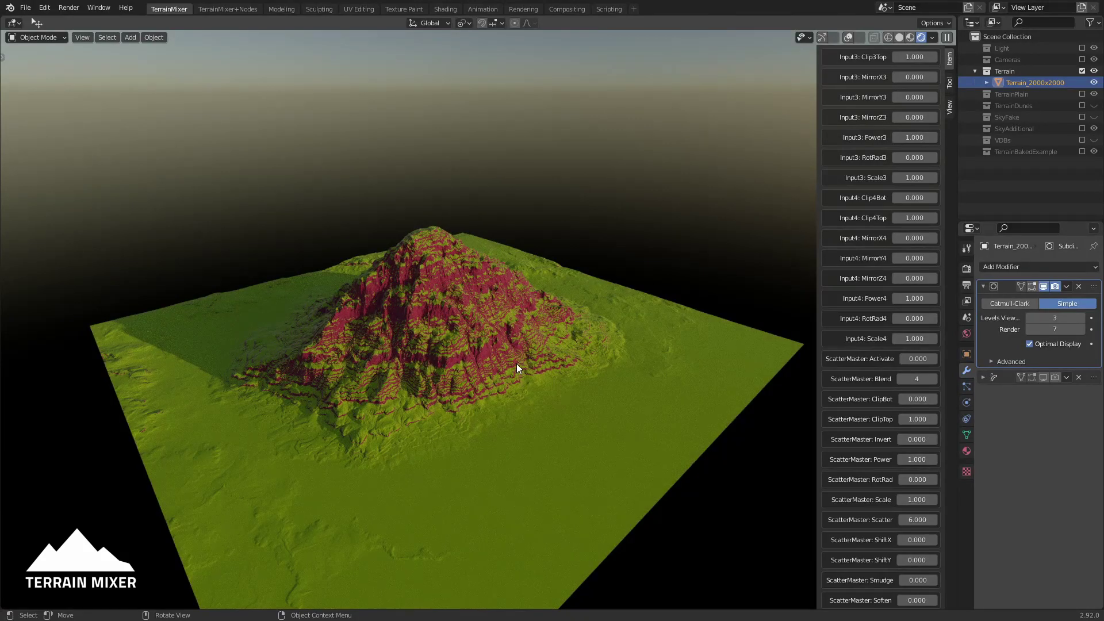
Step: Set the terrain's ScatterMaster: Activate property to 0.710 and inspect the scattered peaks from several angles
middle_drag(516, 363, 526, 367)
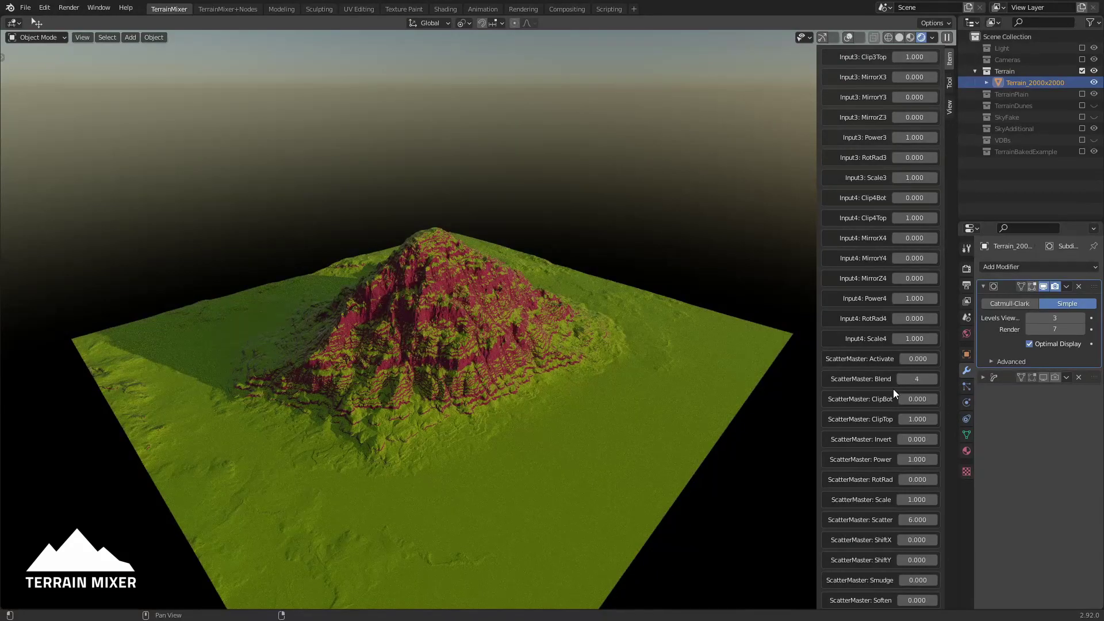
middle_drag(382, 344, 373, 341)
drag(905, 358, 941, 359)
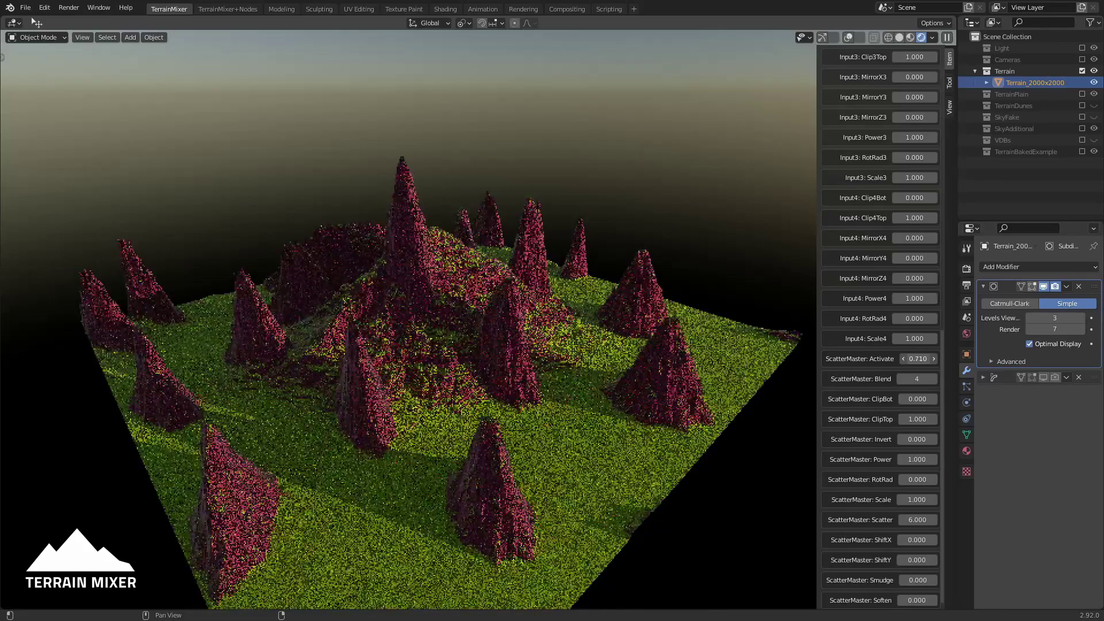
middle_drag(613, 391, 606, 388)
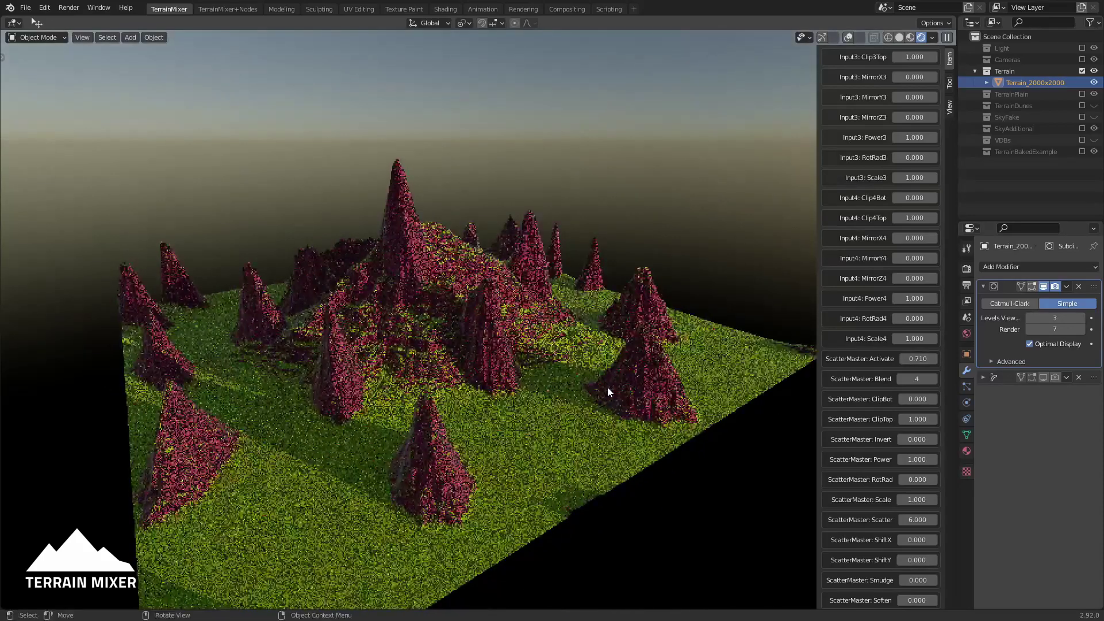
middle_drag(482, 343, 484, 341)
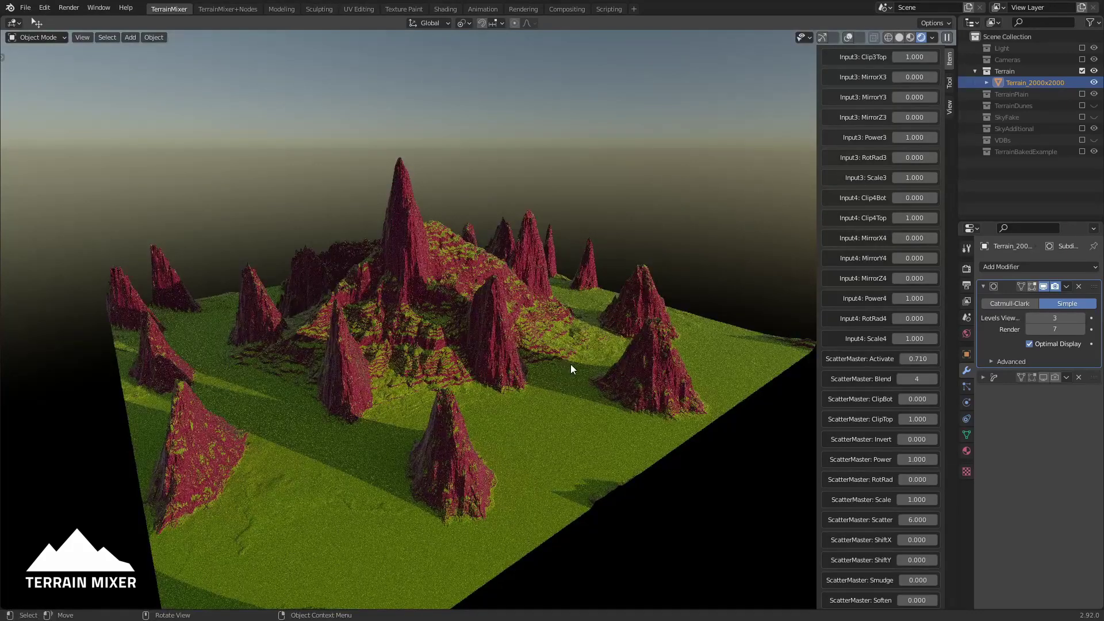
middle_drag(479, 367, 544, 339)
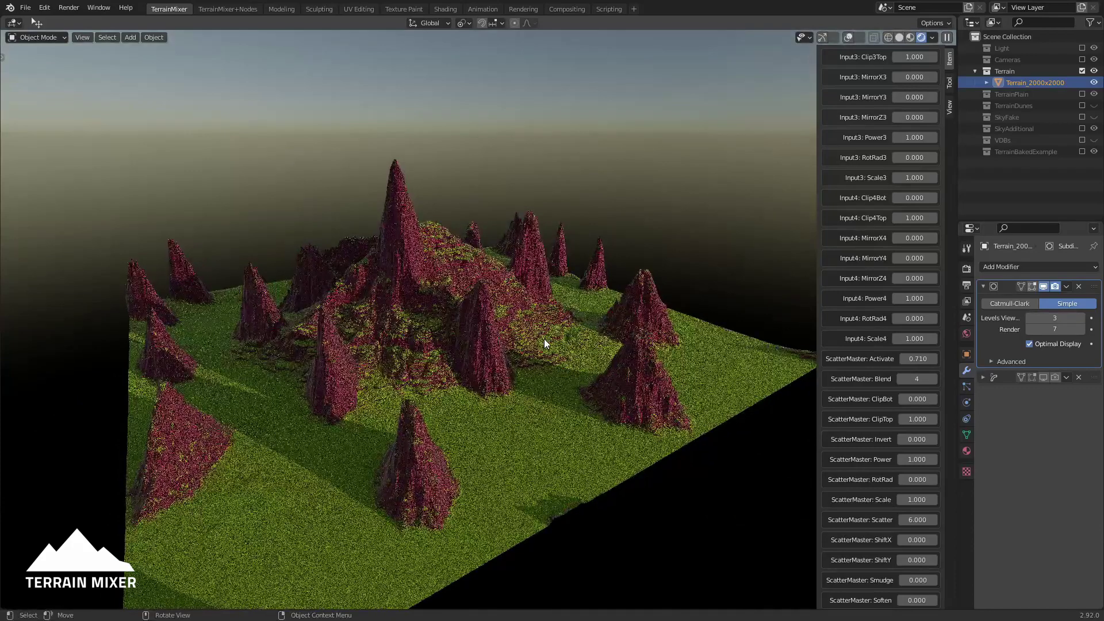
middle_drag(604, 371, 480, 353)
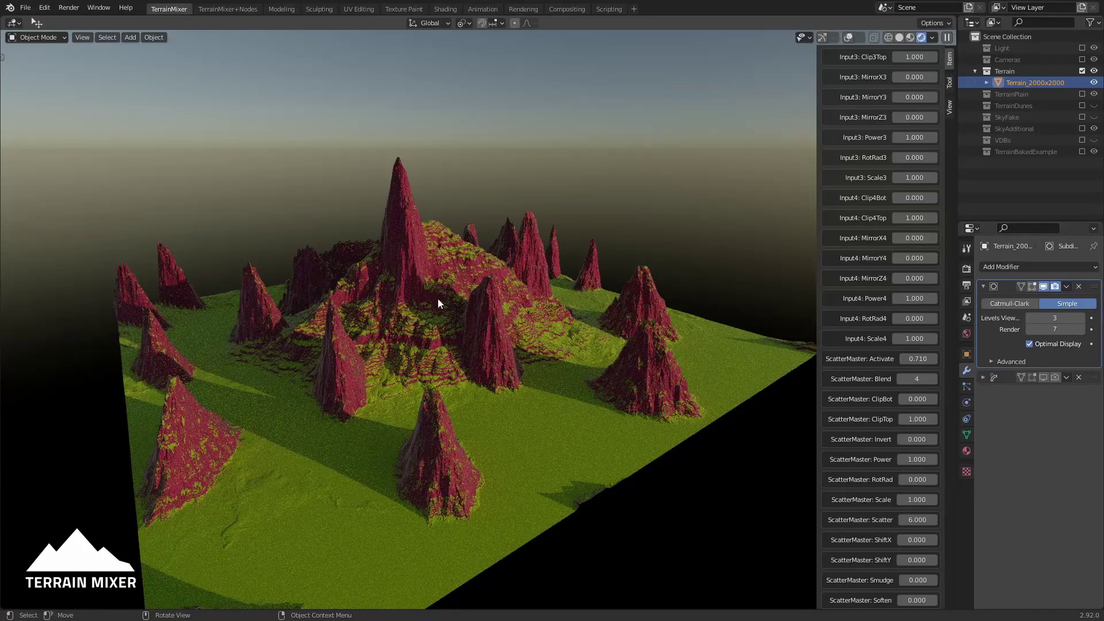
Step: Set the terrain's A: HMix_12 property to 1.000
scroll(890, 139, up, 10)
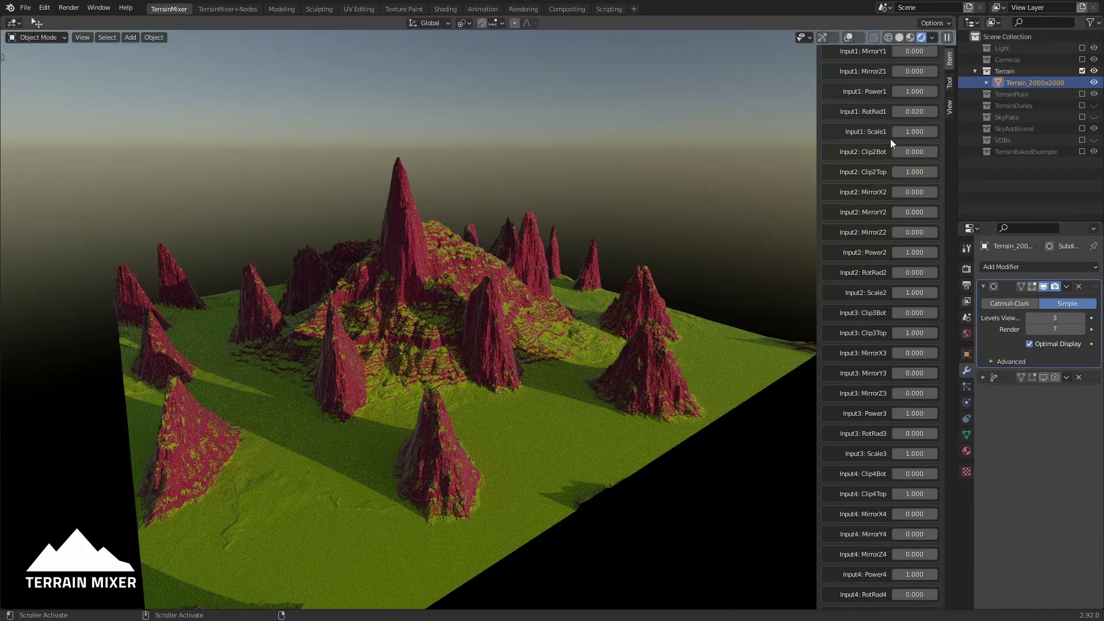
scroll(891, 141, up, 11)
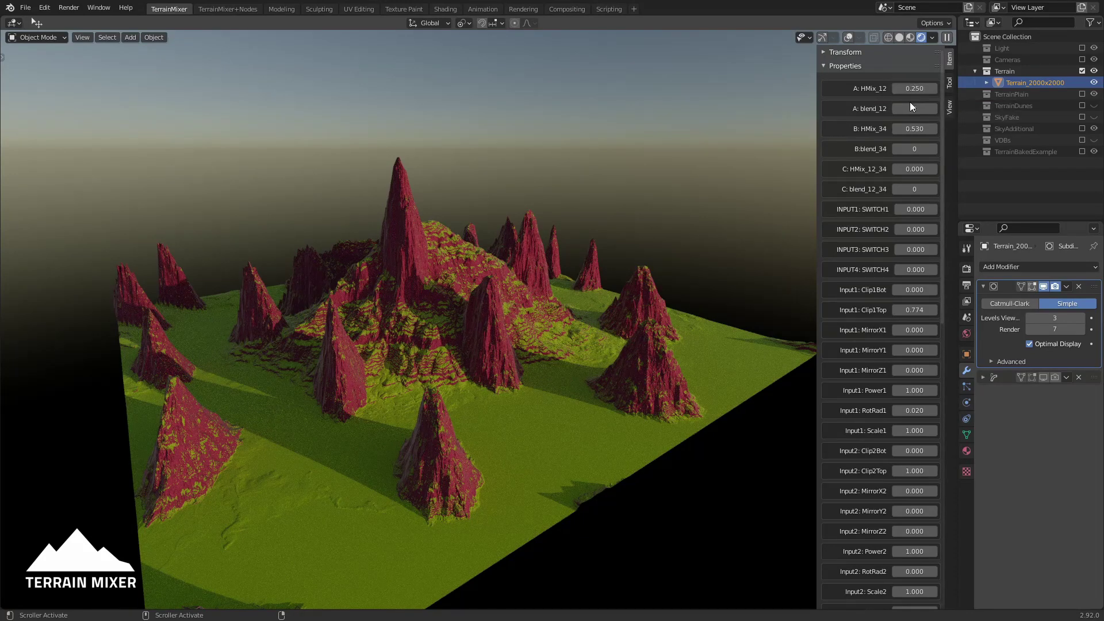
drag(910, 90, 932, 89)
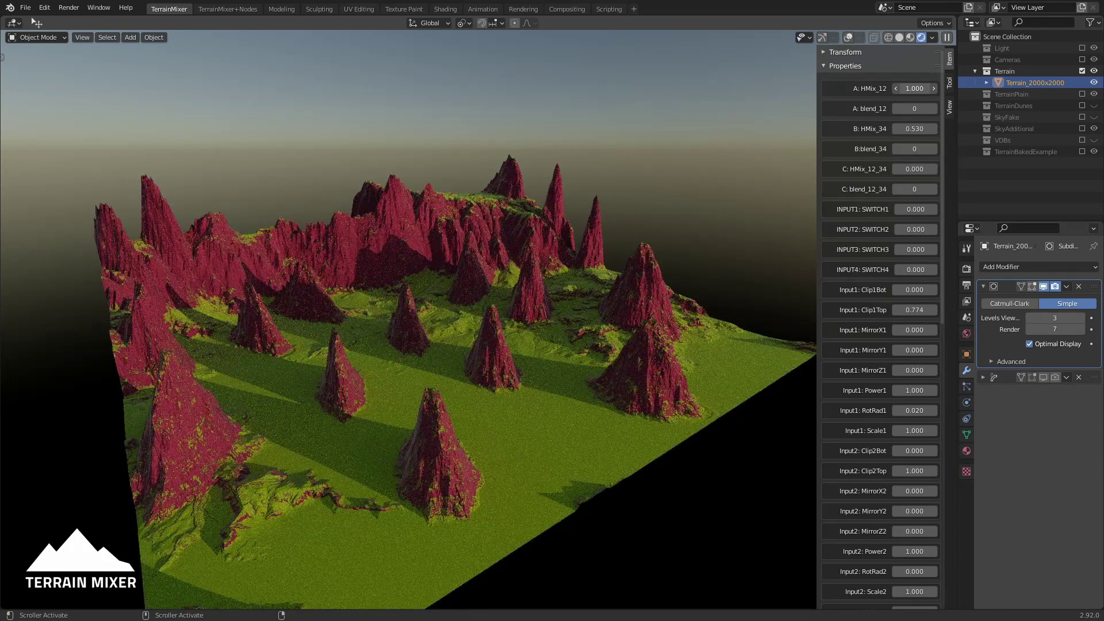
drag(914, 88, 911, 88)
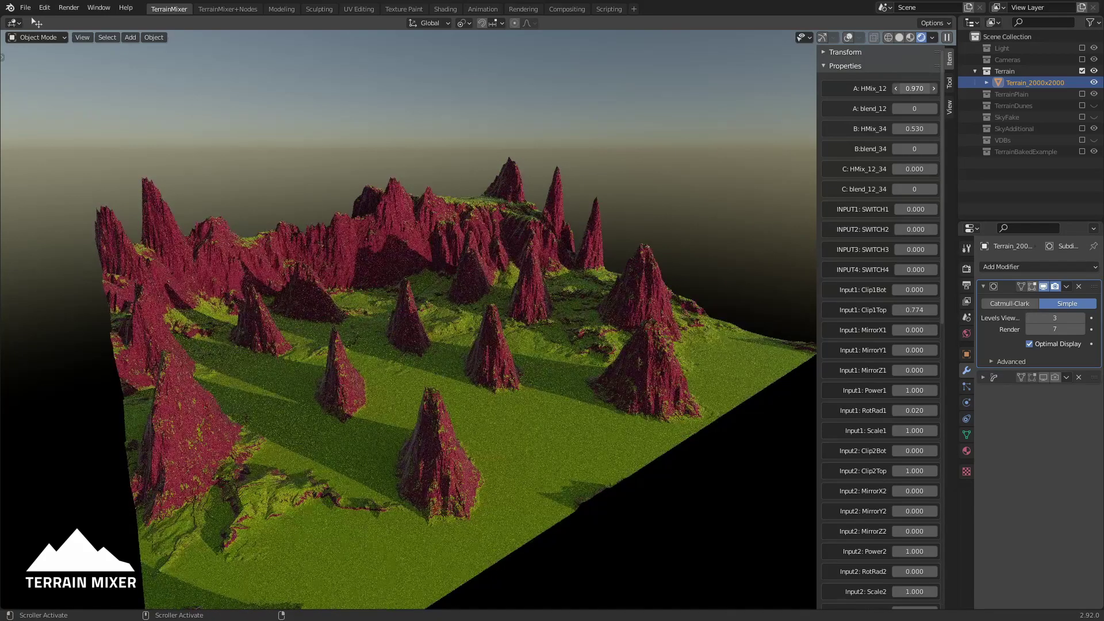
mouse_move(911, 89)
mouse_down()
mouse_move(888, 89)
mouse_move(915, 88)
mouse_up()
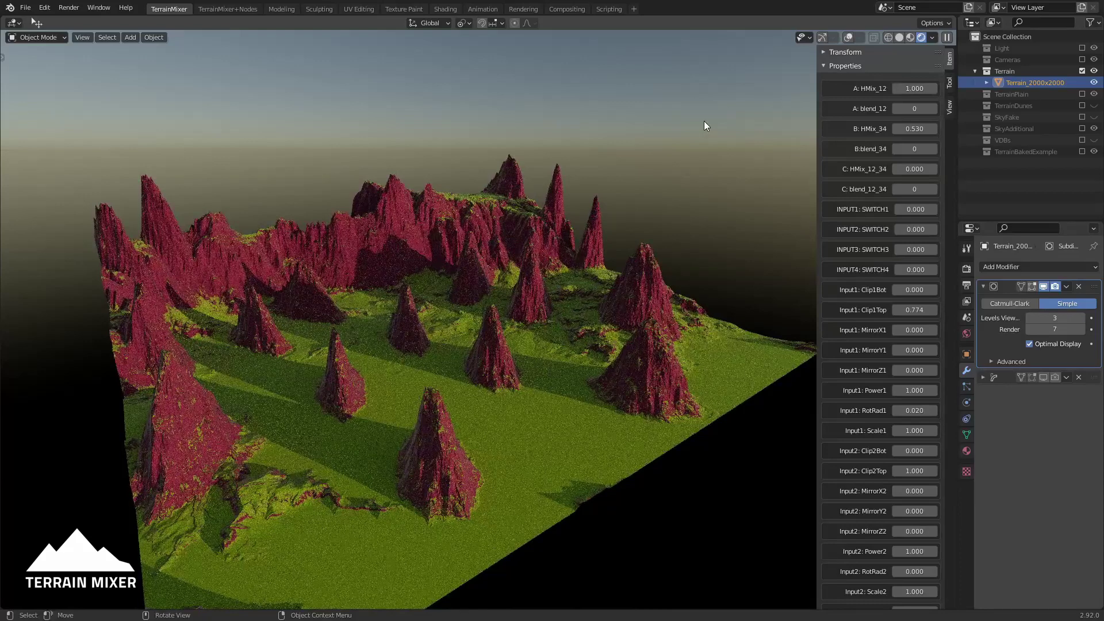
Step: Lower the terrain's ScatterMaster: Activate property to 0.540
scroll(902, 263, down, 20)
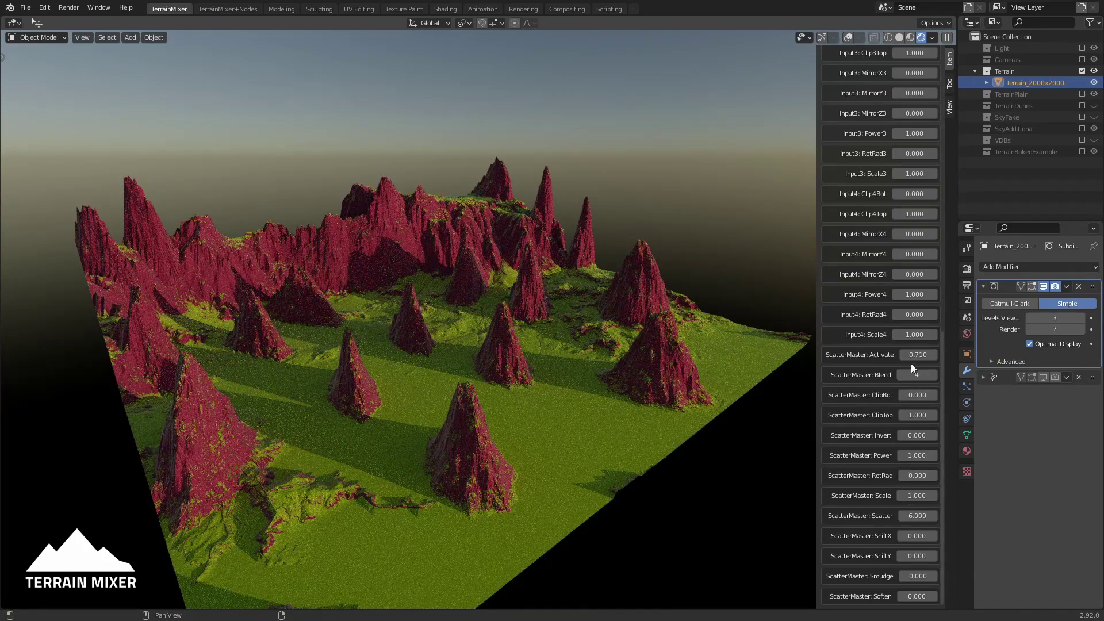
drag(918, 355, 848, 355)
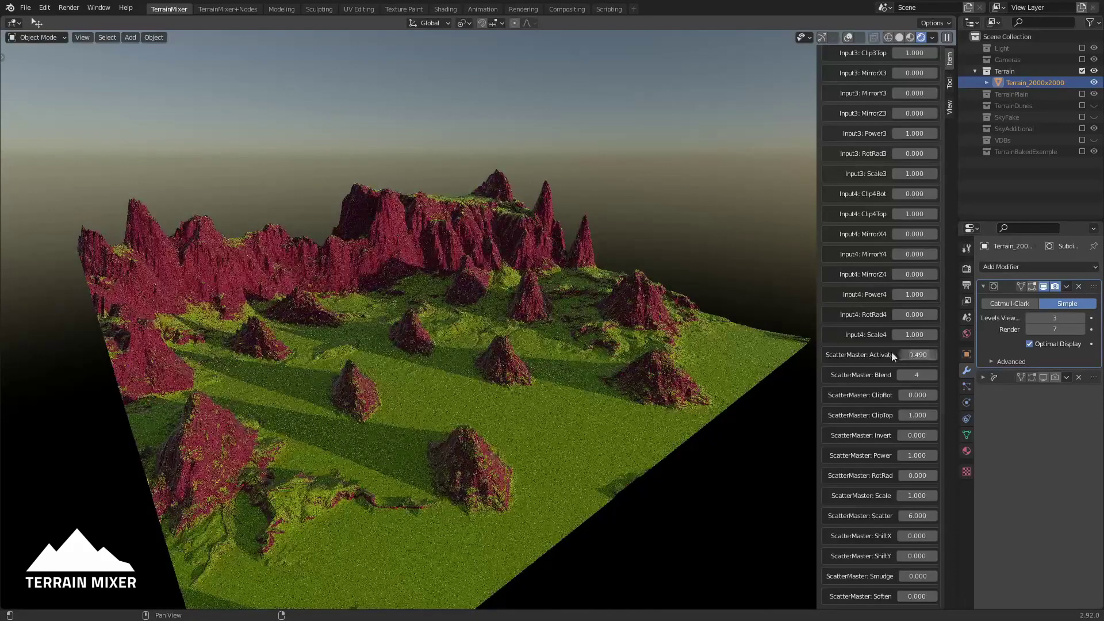
mouse_move(912, 356)
mouse_down()
mouse_move(1047, 356)
mouse_move(926, 356)
mouse_up()
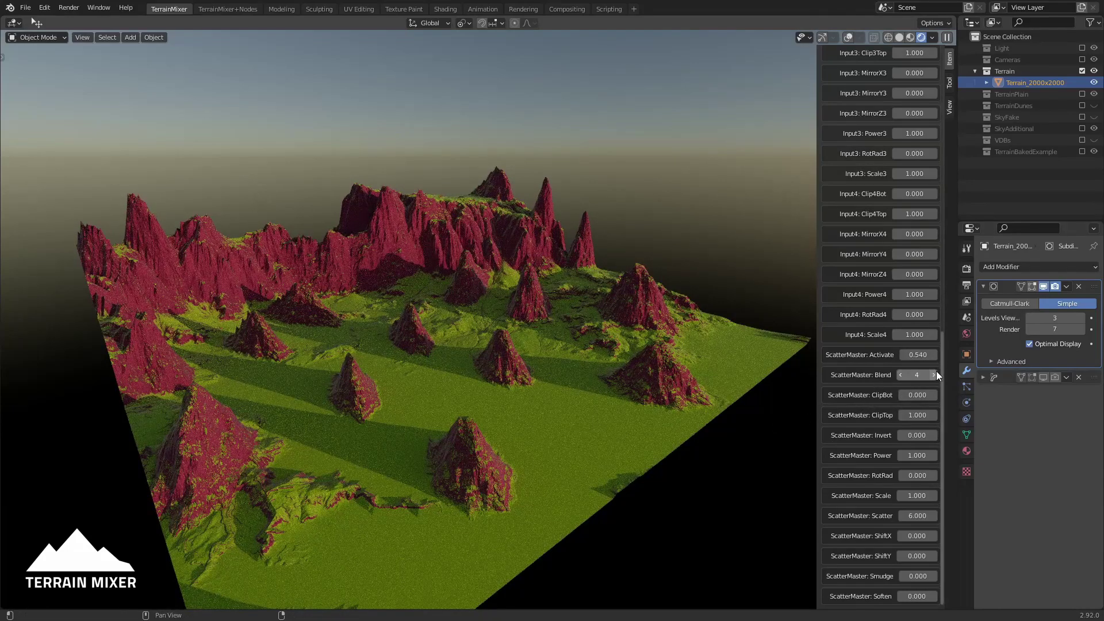
Step: Try the ScatterMaster: Blend modes down to 0 and up beyond 11, returning the property to 4
click(902, 375)
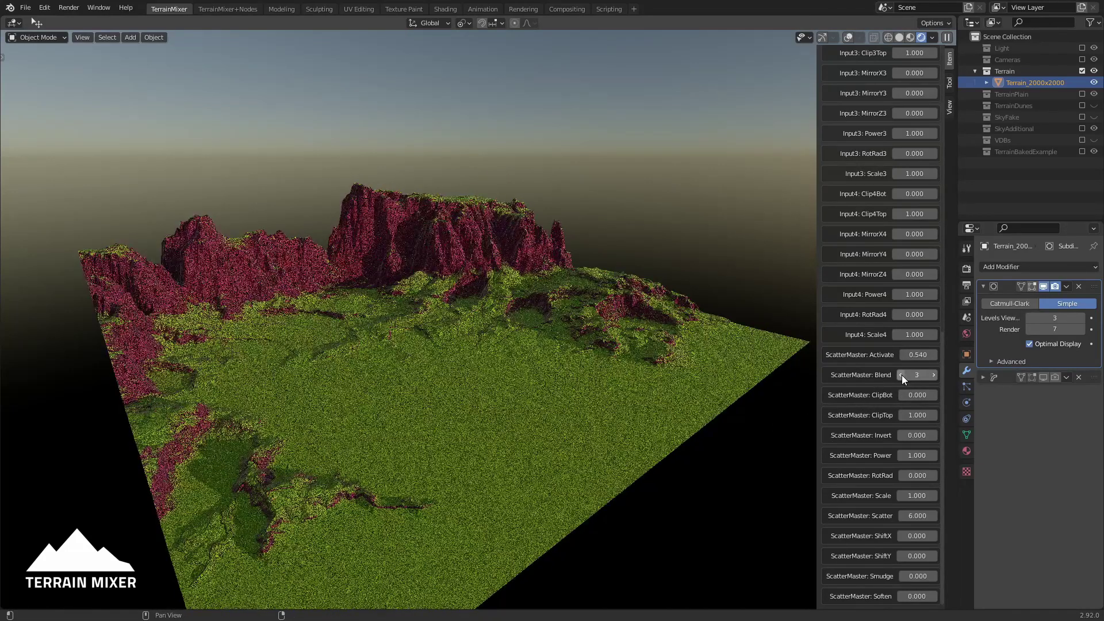
click(902, 375)
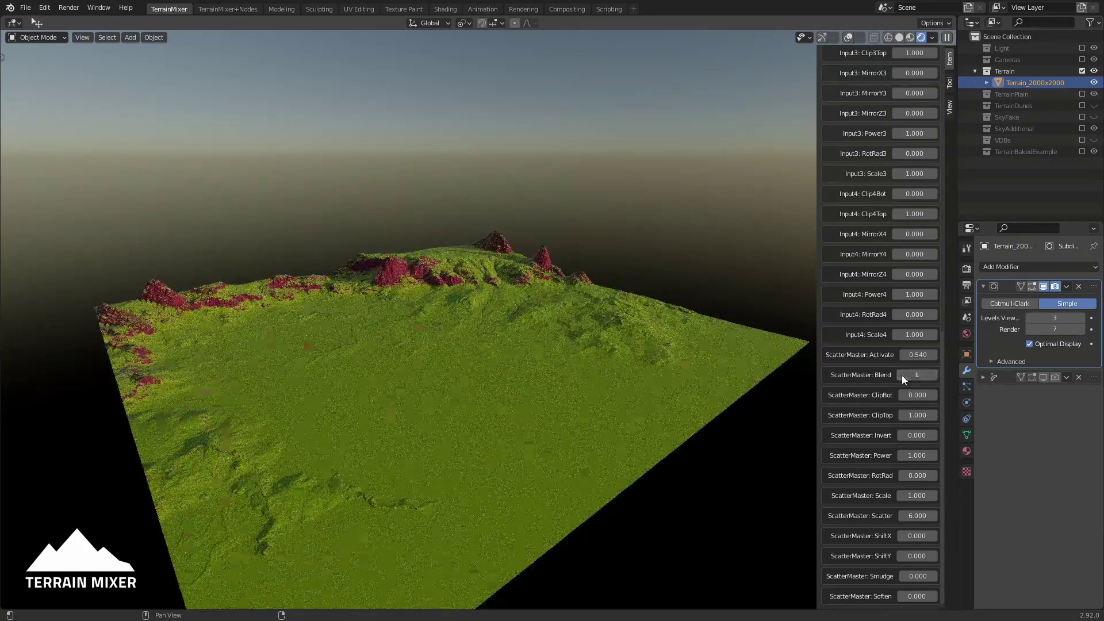
click(902, 375)
click(902, 375)
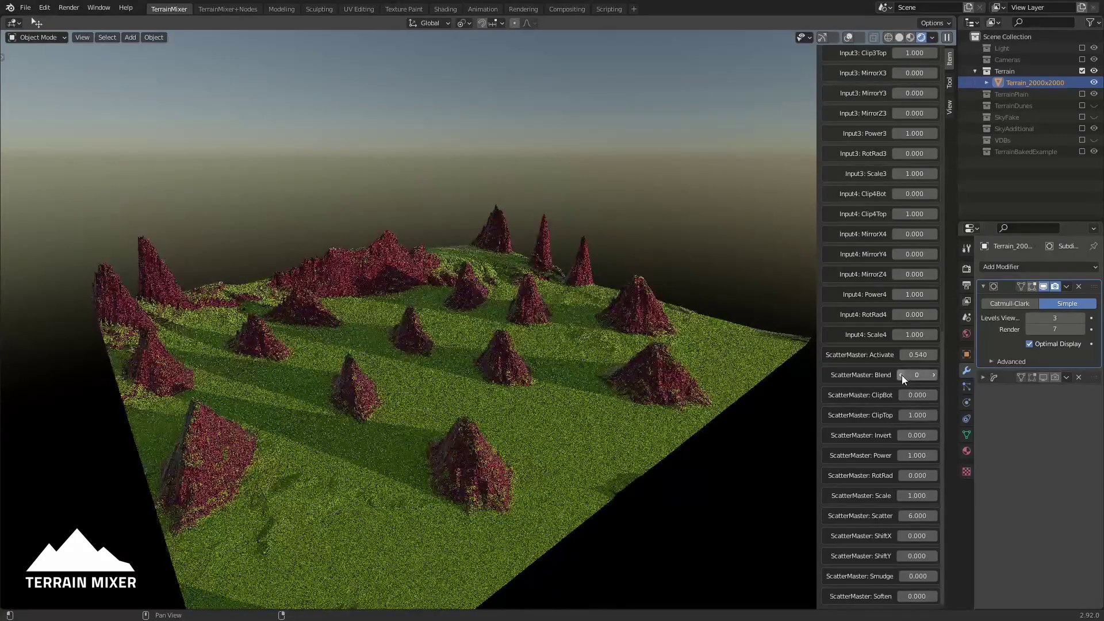
click(935, 375)
click(935, 375)
click(936, 375)
click(936, 375)
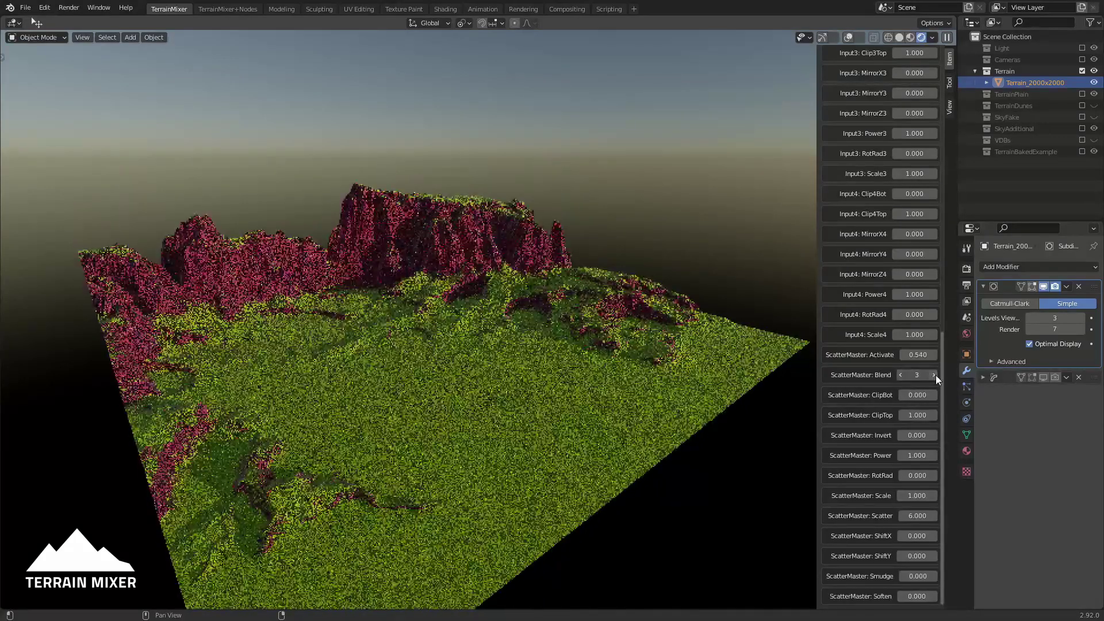
click(936, 375)
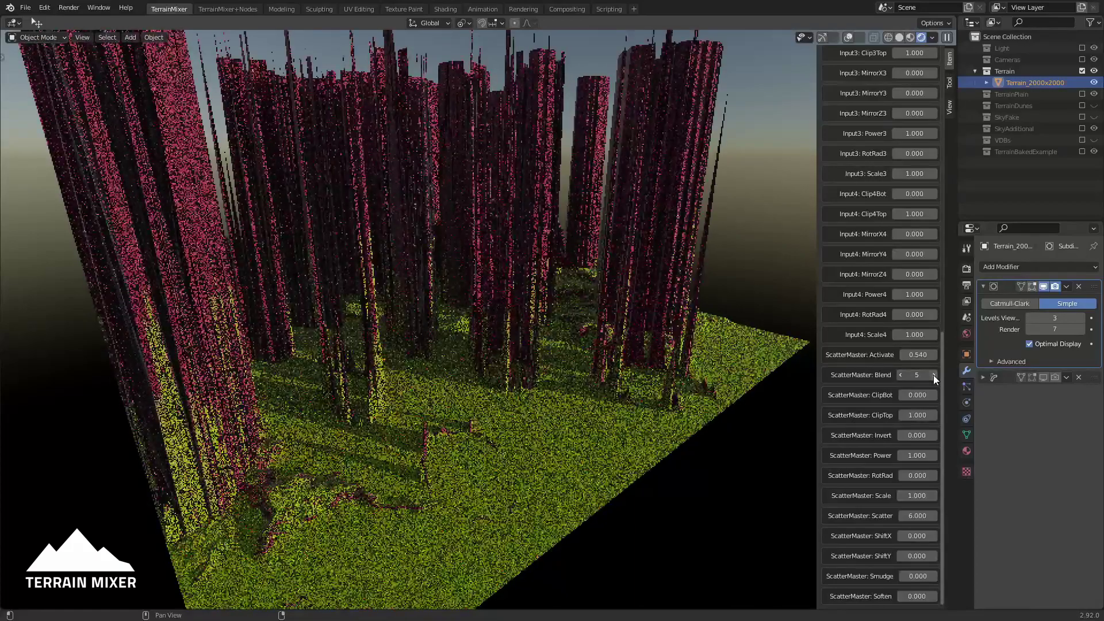
click(933, 375)
click(933, 375)
click(933, 375)
click(934, 375)
click(933, 375)
click(933, 375)
click(934, 375)
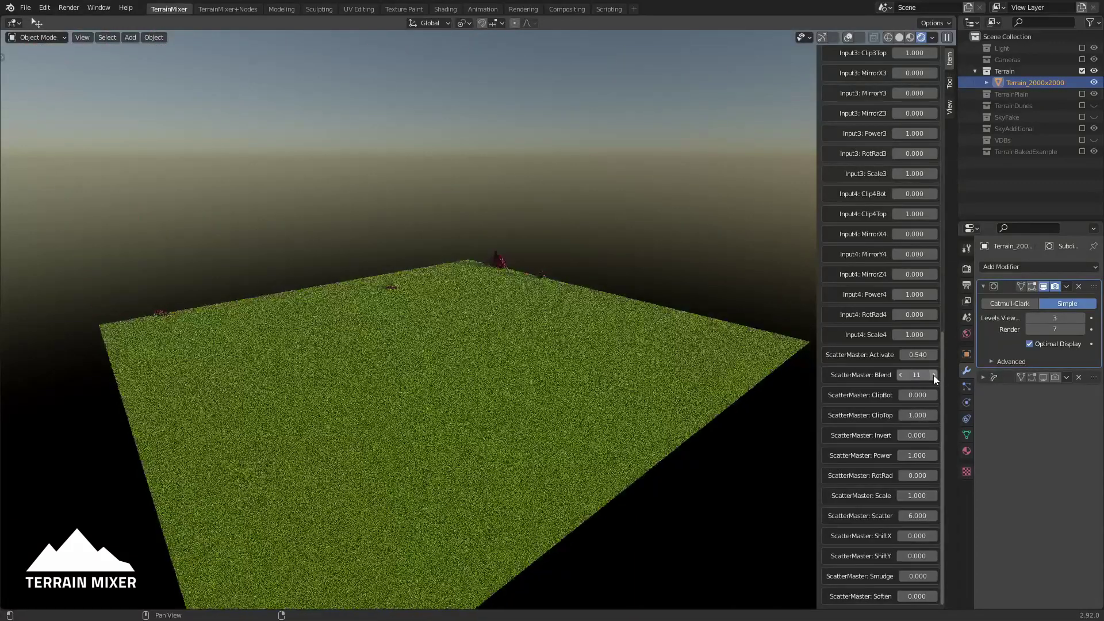
click(933, 375)
click(933, 375)
click(933, 375)
click(933, 375)
click(933, 375)
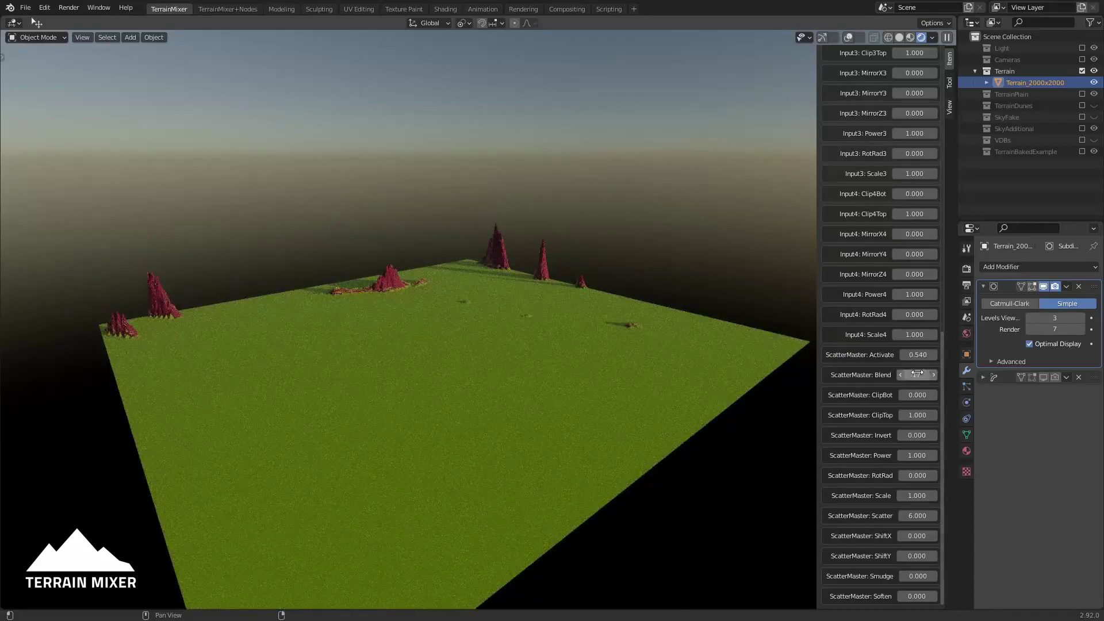
click(917, 374)
text(4)
key(Return)
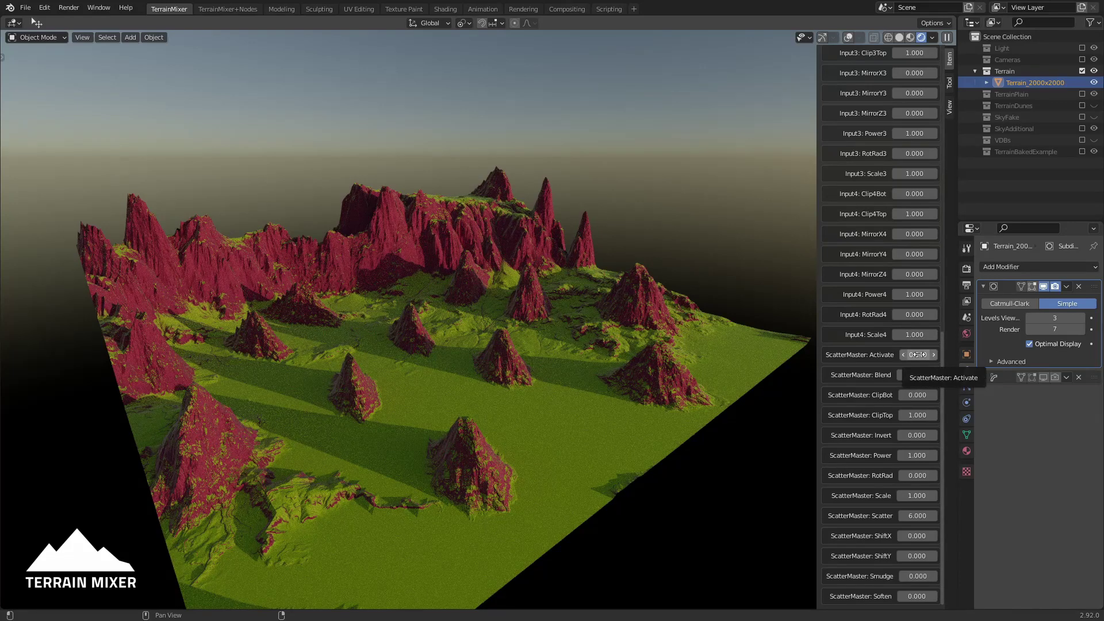
Step: Reset ScatterMaster: Activate to its default and raise it to 0.670
key(BackSpace)
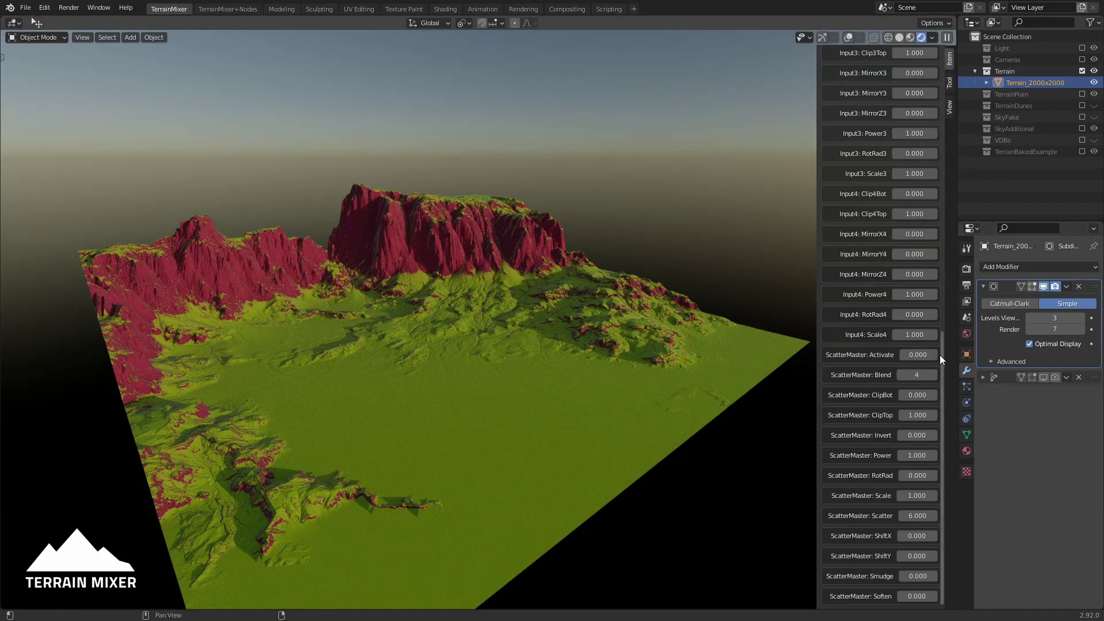
mouse_move(917, 355)
mouse_down()
mouse_move(944, 355)
mouse_move(926, 355)
mouse_up()
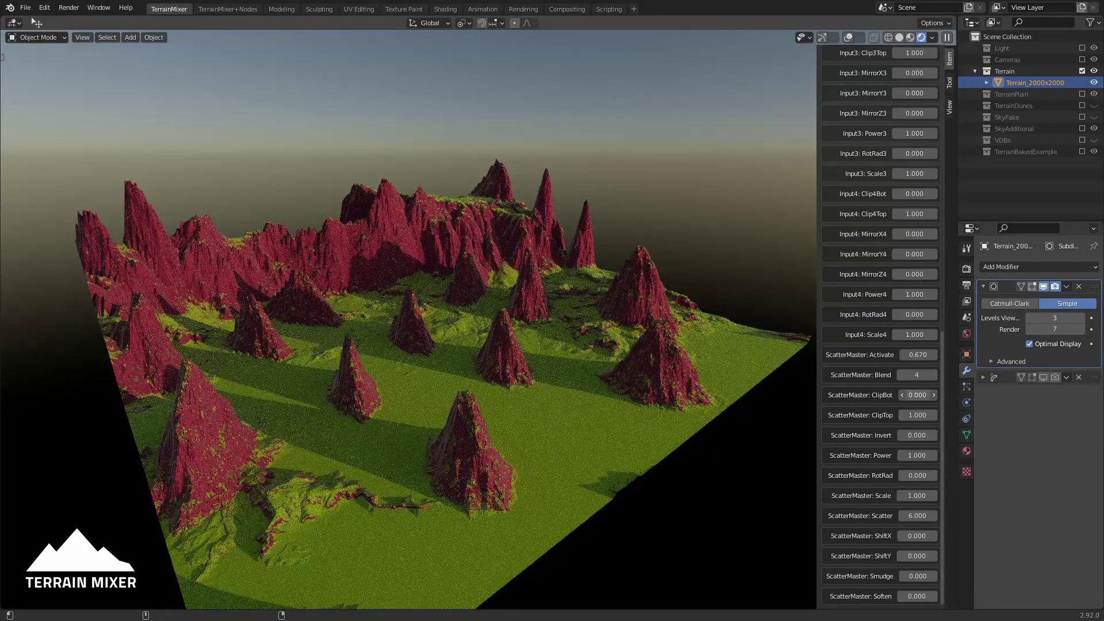
Step: Try the ScatterMaster: ClipBot property, return it to 0.000, and set ScatterMaster: ClipTop to 0.200
mouse_move(918, 395)
mouse_down()
mouse_move(930, 395)
mouse_move(920, 395)
mouse_up()
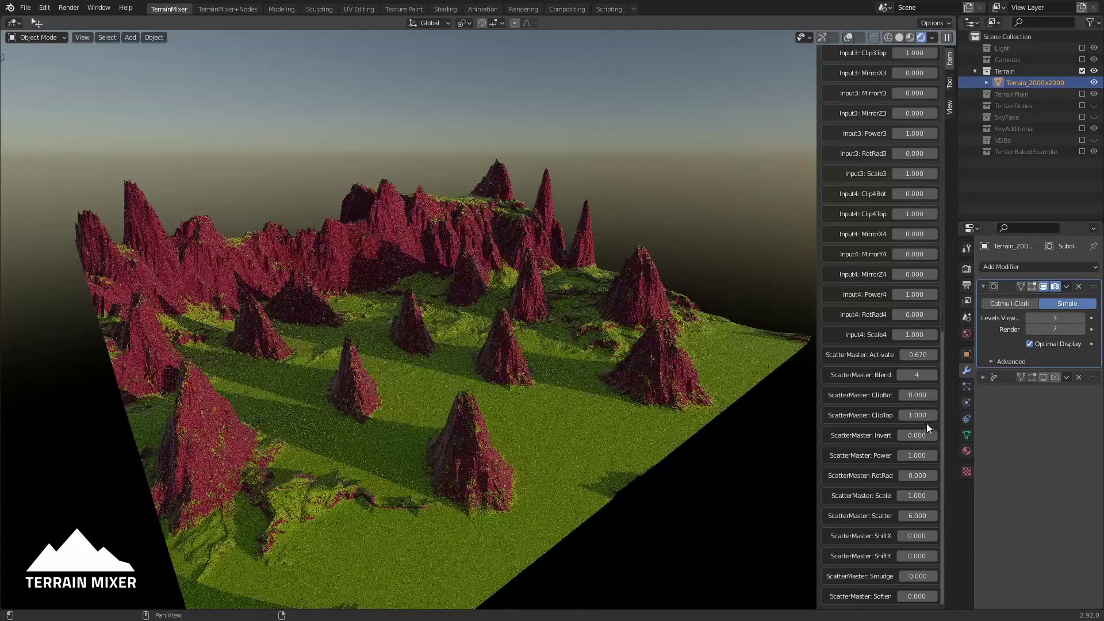
drag(918, 415, 900, 416)
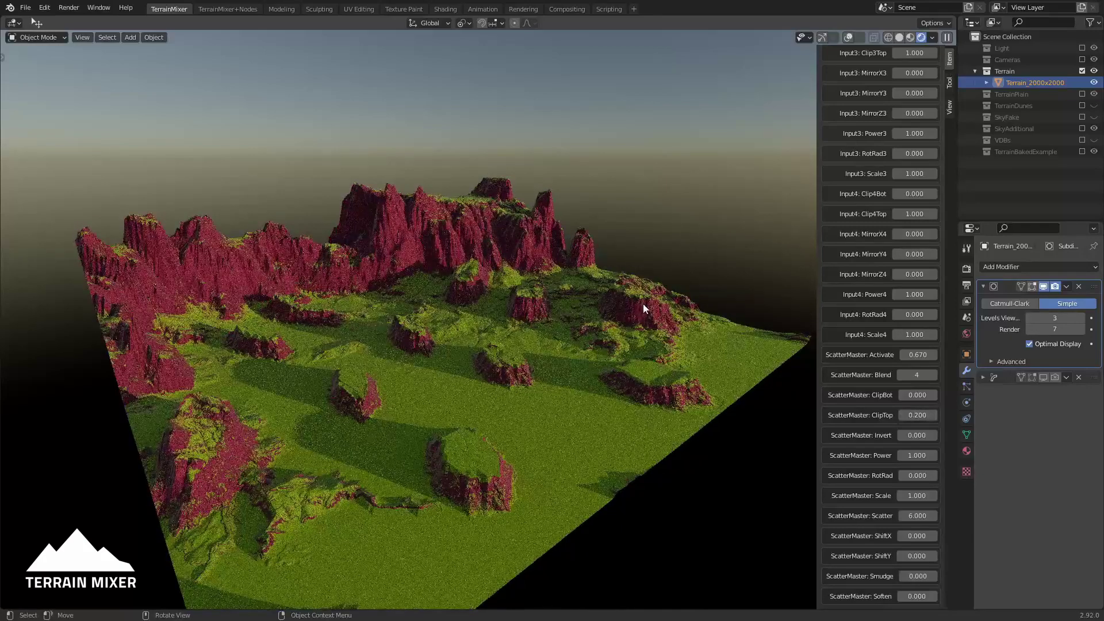
middle_drag(643, 303, 692, 412)
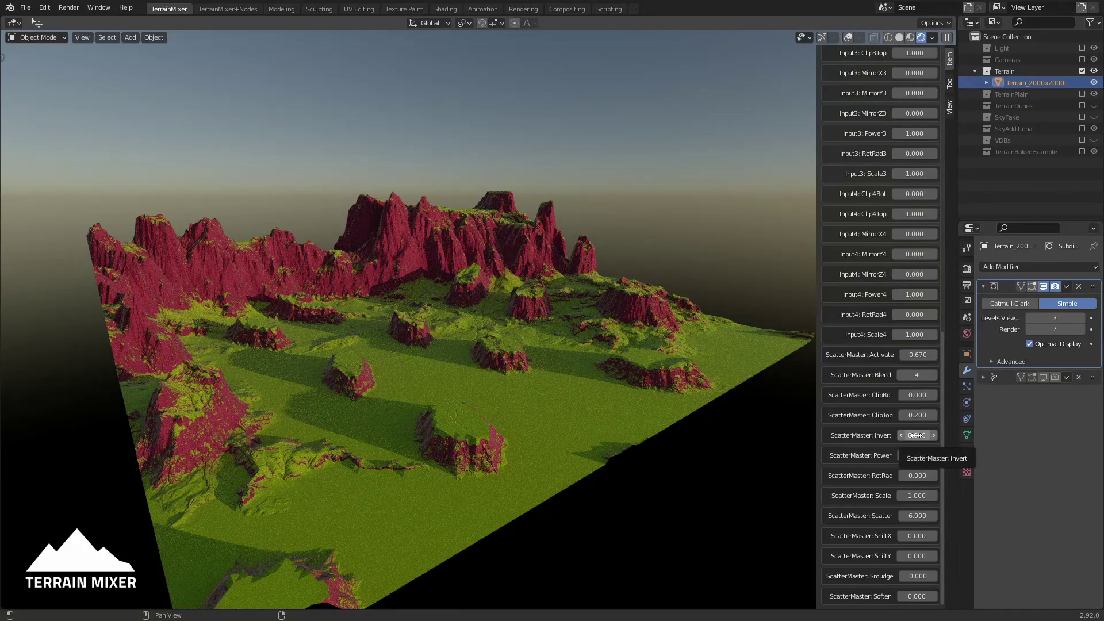
Step: Set ScatterMaster: Invert to 0.850 and inspect the inverted scatter shapes from above and from the side
drag(913, 435, 966, 435)
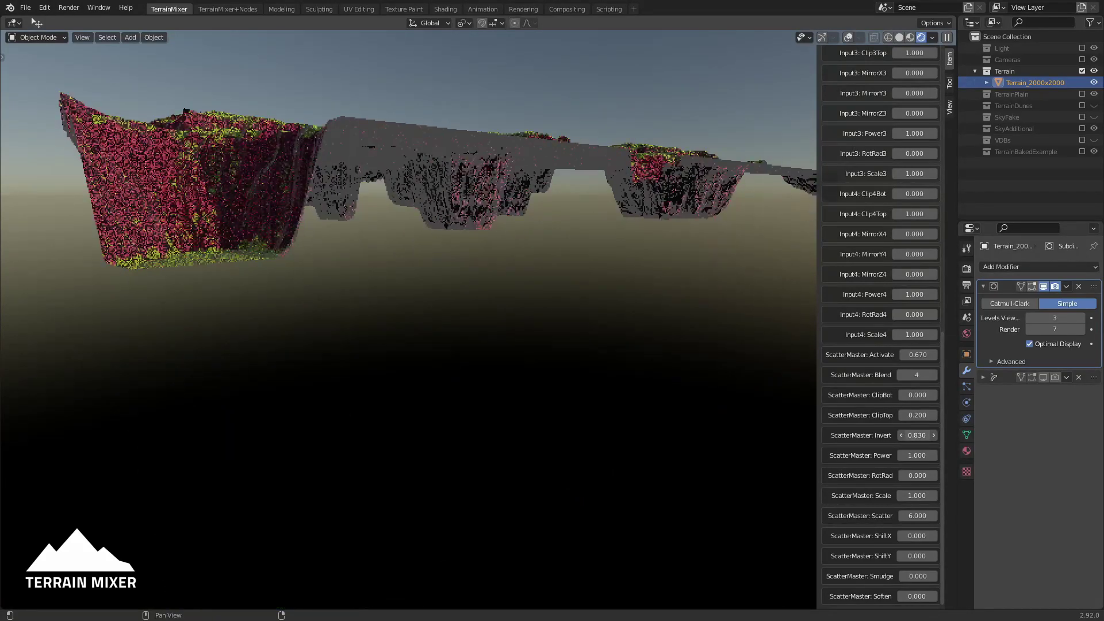
middle_drag(477, 378, 472, 419)
scroll(471, 419, down, 1)
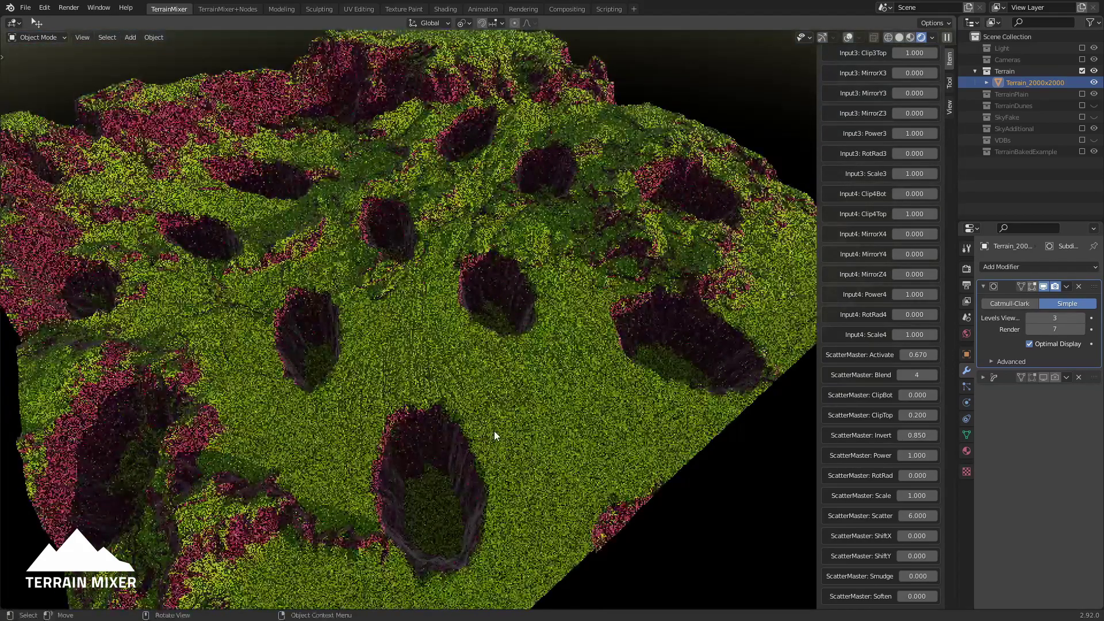
scroll(497, 434, down, 3)
scroll(493, 401, up, 5)
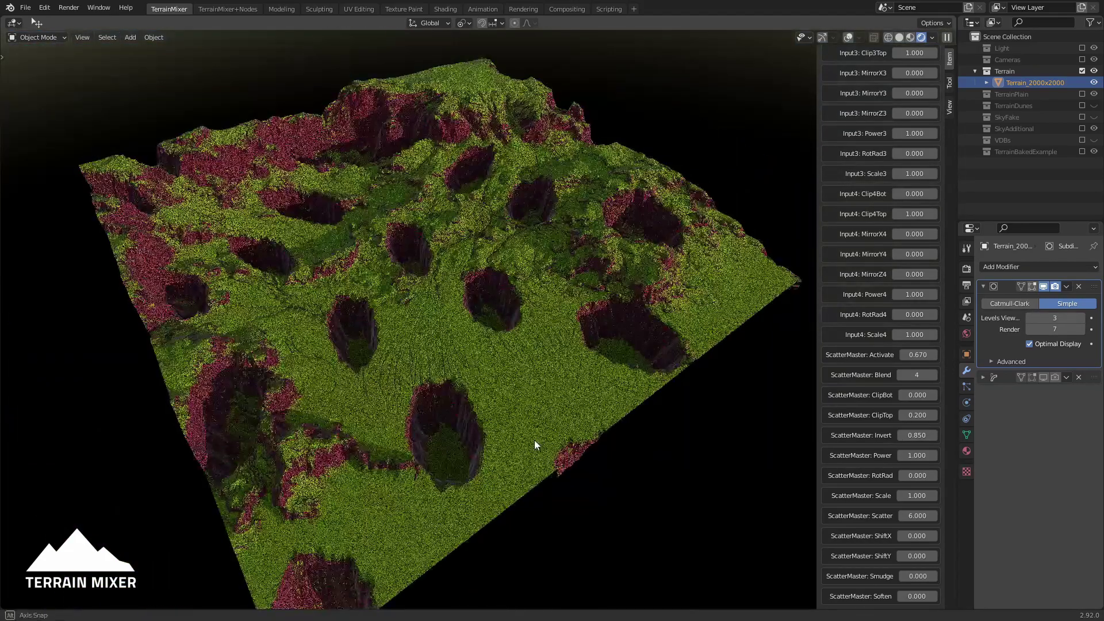
middle_drag(534, 440, 522, 426)
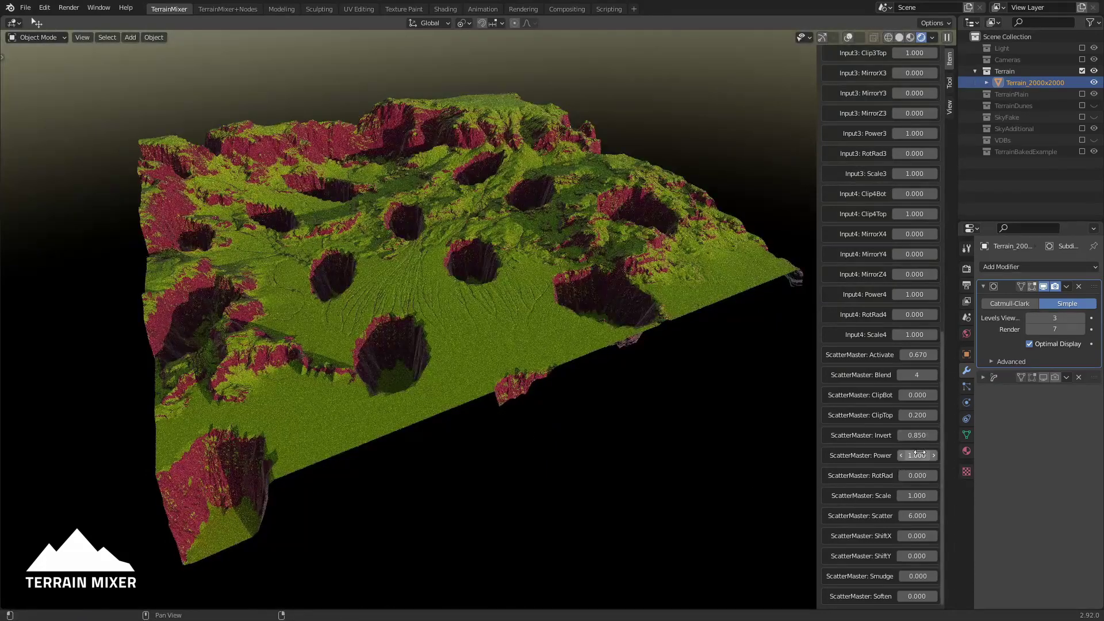
Step: Set ScatterMaster: Power to 0.367 and ScatterMaster: Invert to 0.545, and inspect the terrain up close
drag(918, 455, 897, 456)
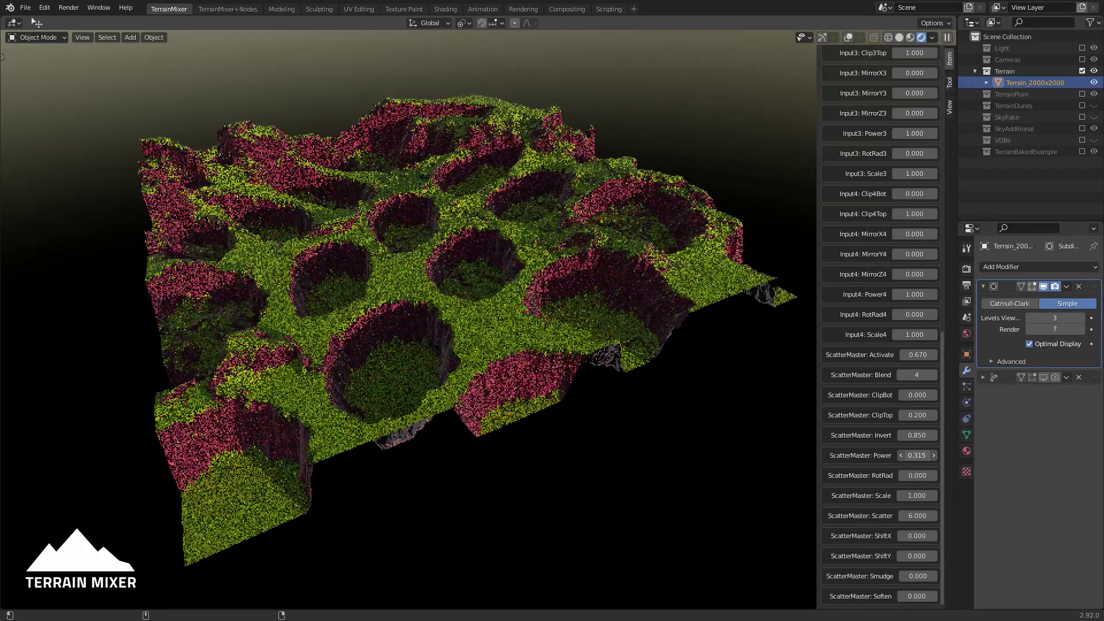
mouse_move(917, 455)
mouse_down()
mouse_move(886, 455)
mouse_move(932, 456)
mouse_up()
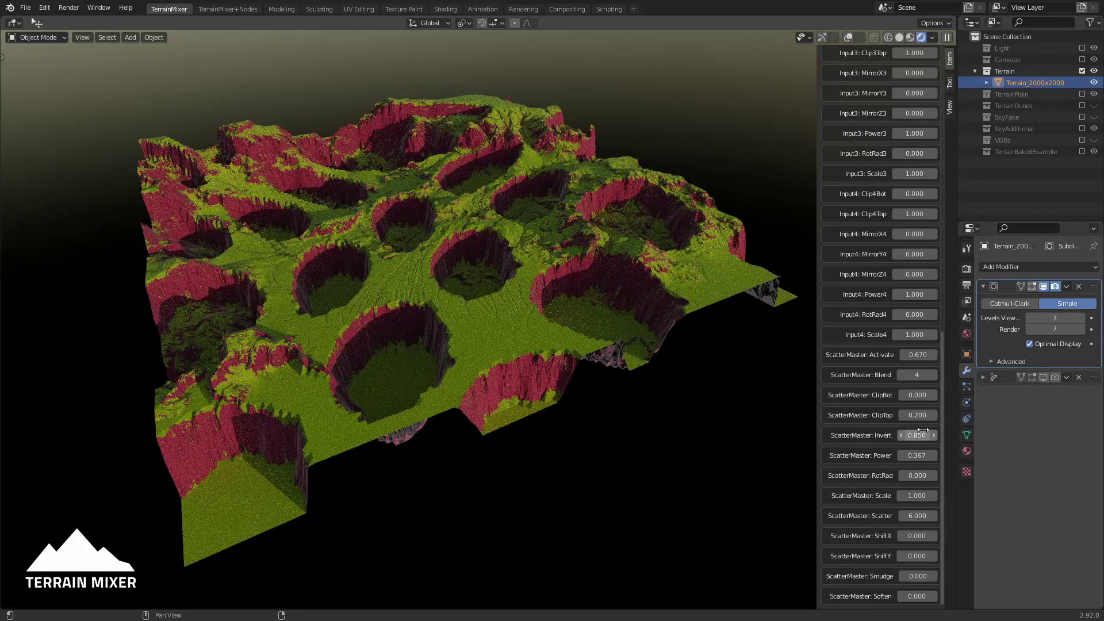
drag(923, 436, 893, 435)
drag(917, 436, 920, 433)
middle_drag(631, 468, 632, 426)
scroll(564, 244, up, 2)
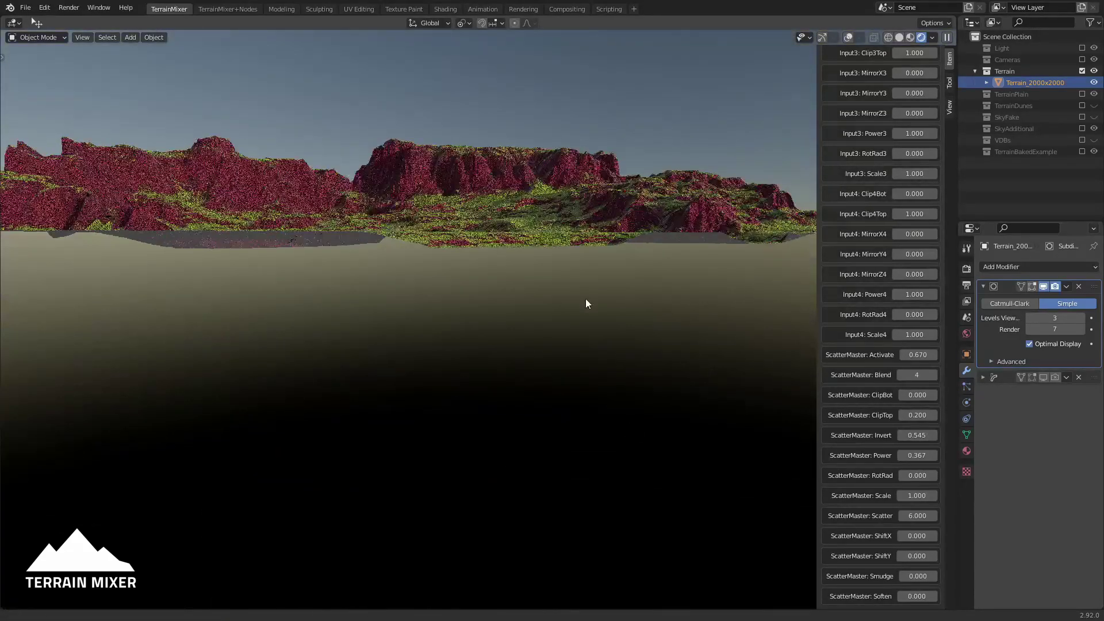
middle_drag(610, 337, 623, 362)
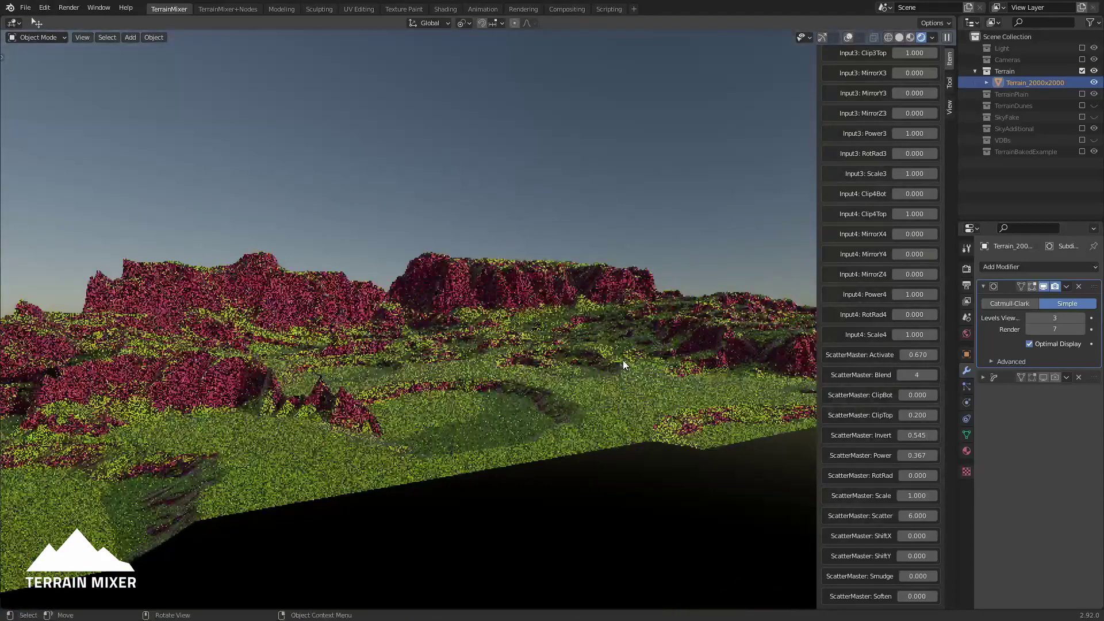
Step: Set the Subdivision modifier's viewport levels to 6 and inspect the finer terrain detail around the crater and cliffs
scroll(624, 360, up, 3)
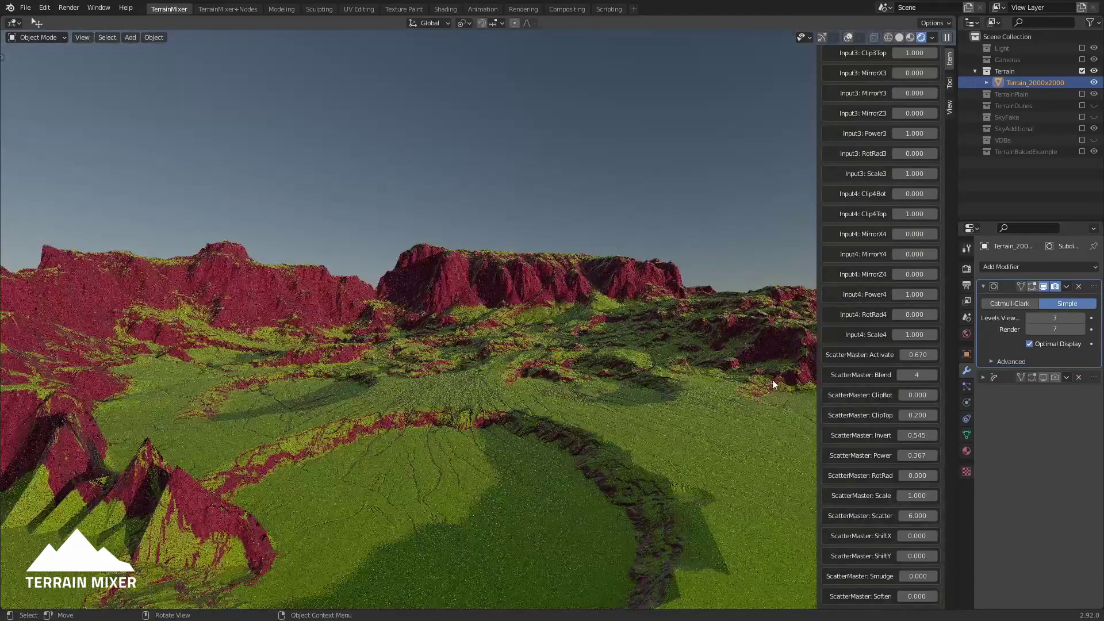
double_click(1055, 318)
text(6)
key(Return)
middle_drag(613, 366, 619, 367)
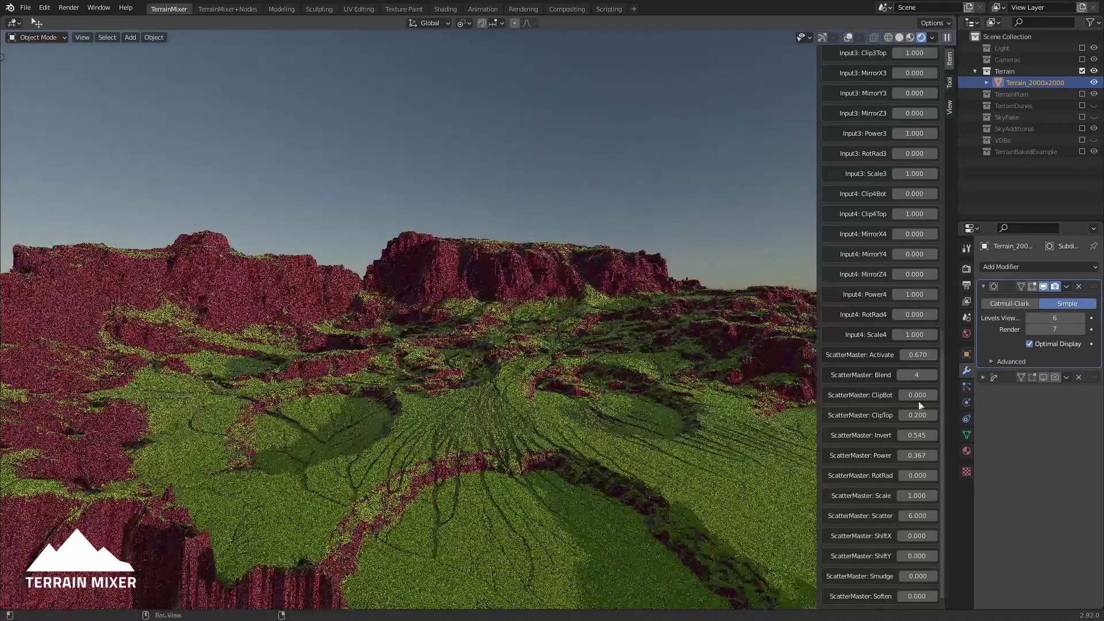
shift+middle_drag(581, 335, 578, 329)
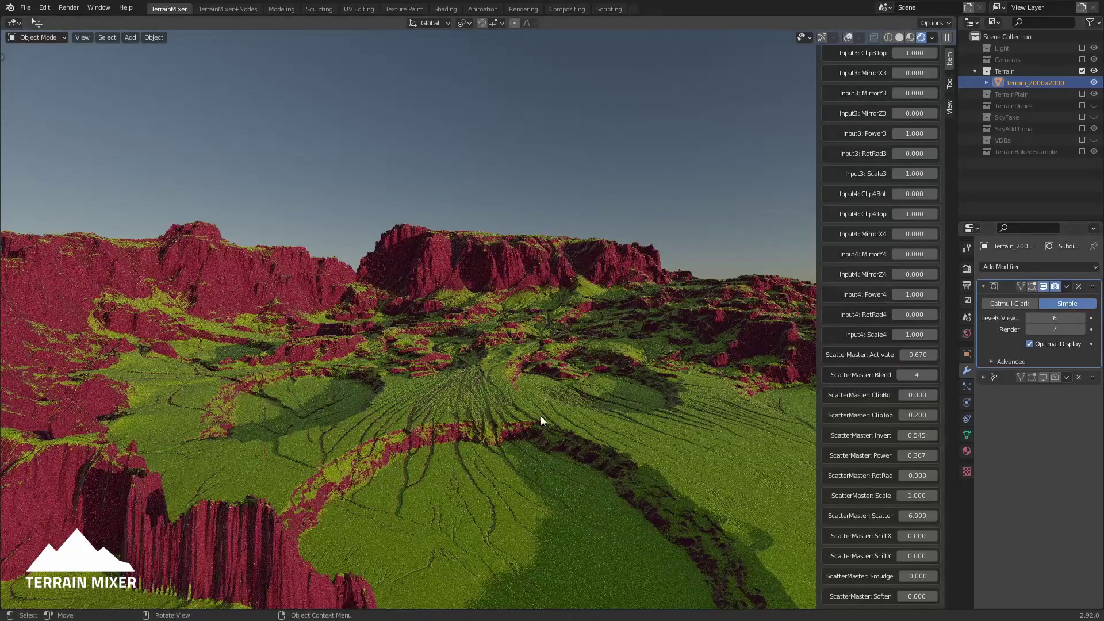
middle_drag(541, 416, 508, 403)
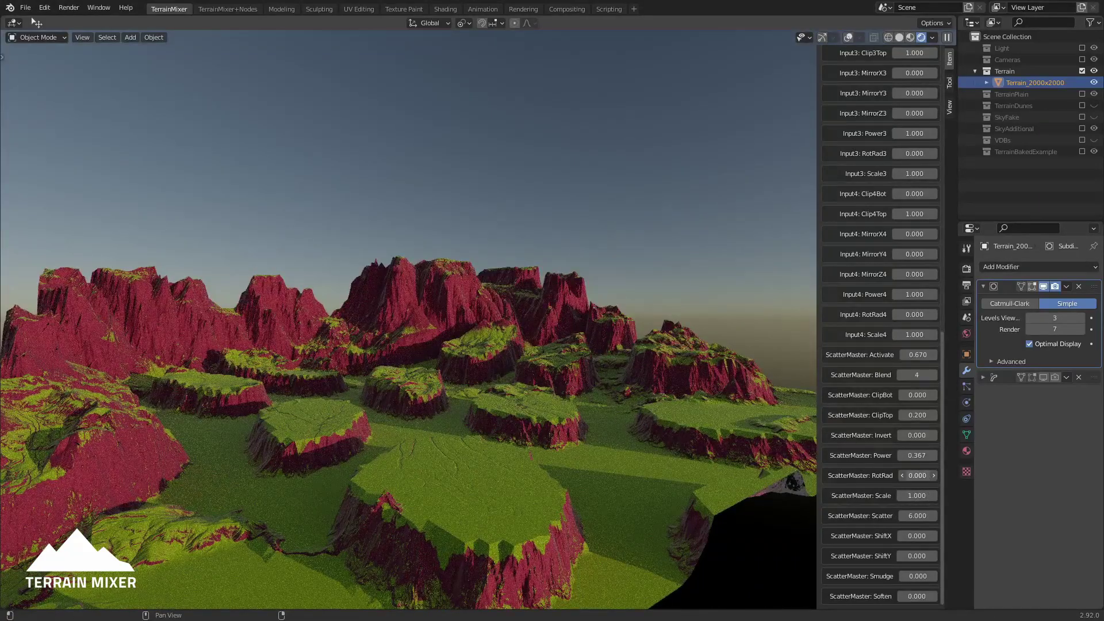
Step: Set ScatterMaster: RotRad to 0.160, Scale to 0.500 and ClipTop to 0.450, and view the scattered shapes
drag(918, 475, 894, 498)
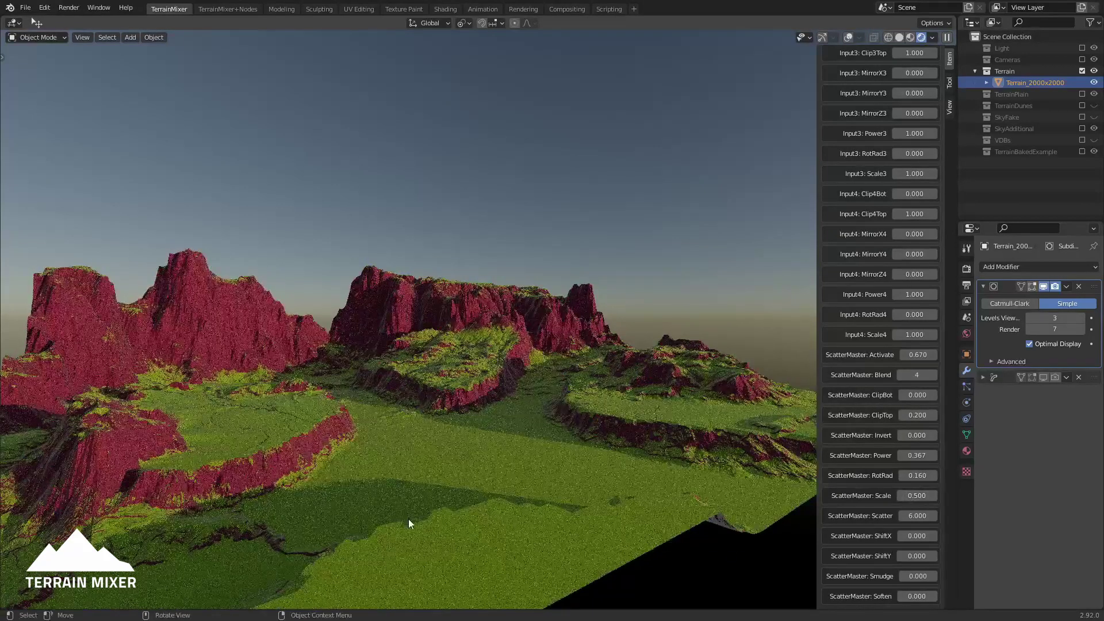
middle_drag(439, 482, 522, 482)
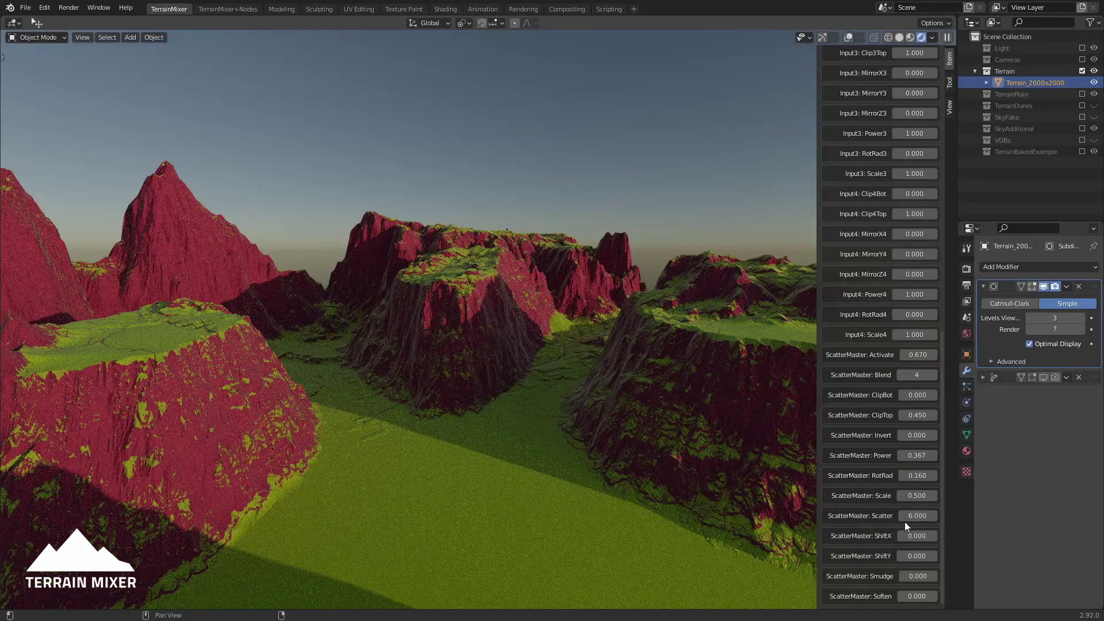
middle_drag(596, 465, 500, 410)
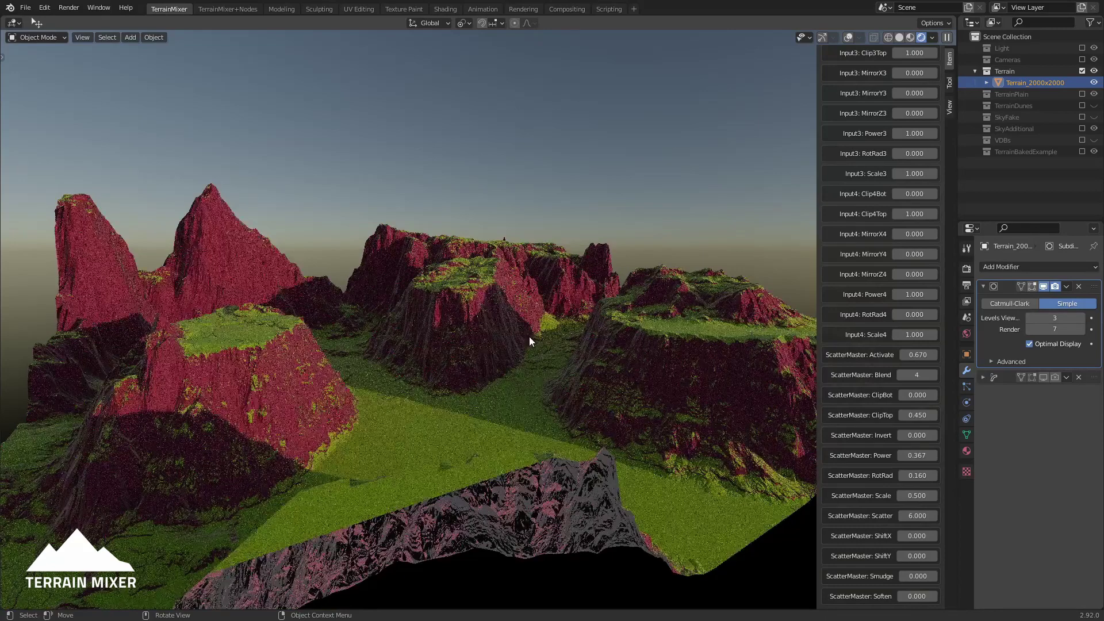
scroll(529, 344, up, 2)
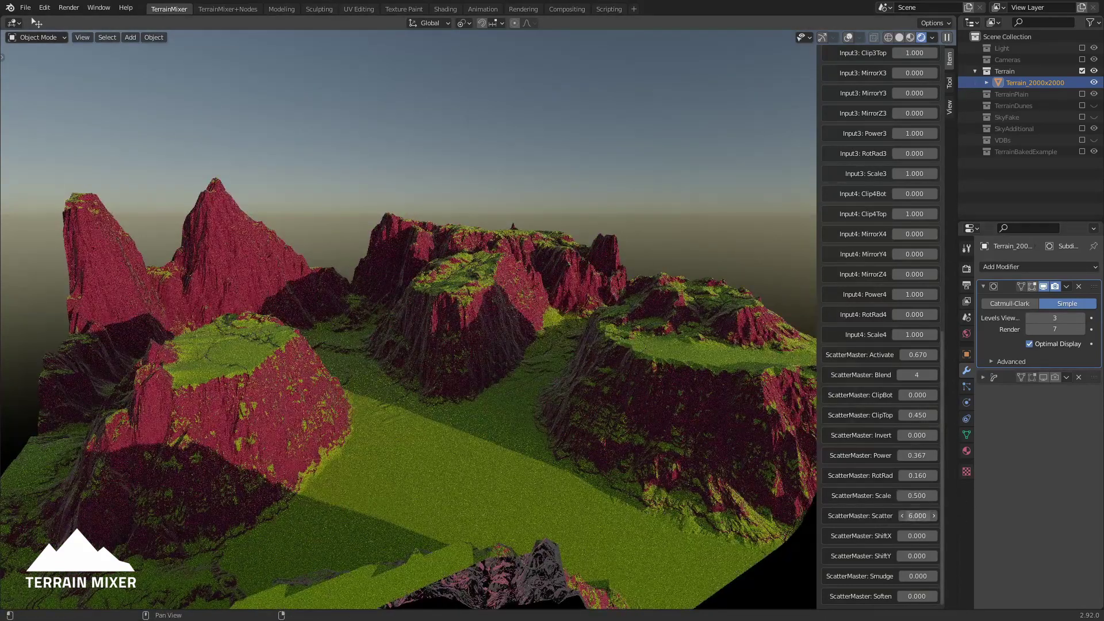
Step: Set ScatterMaster: Scatter to 7.050 and inspect the rearranged mesas from the valley floor and from above
mouse_move(917, 516)
mouse_down()
mouse_move(963, 515)
mouse_move(903, 516)
mouse_up()
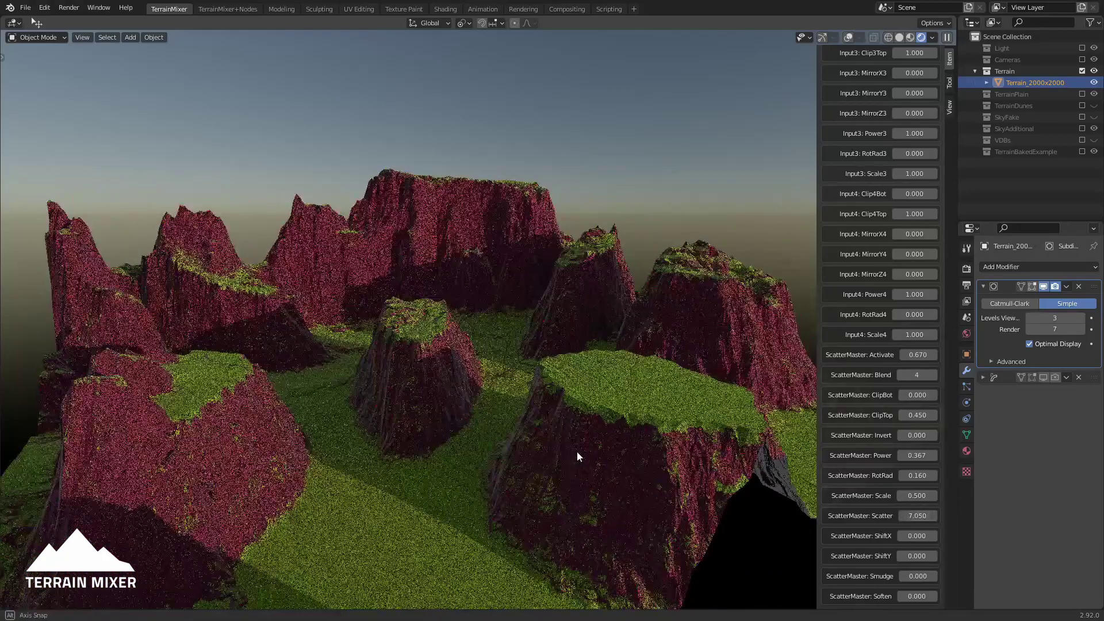
middle_drag(577, 451, 564, 423)
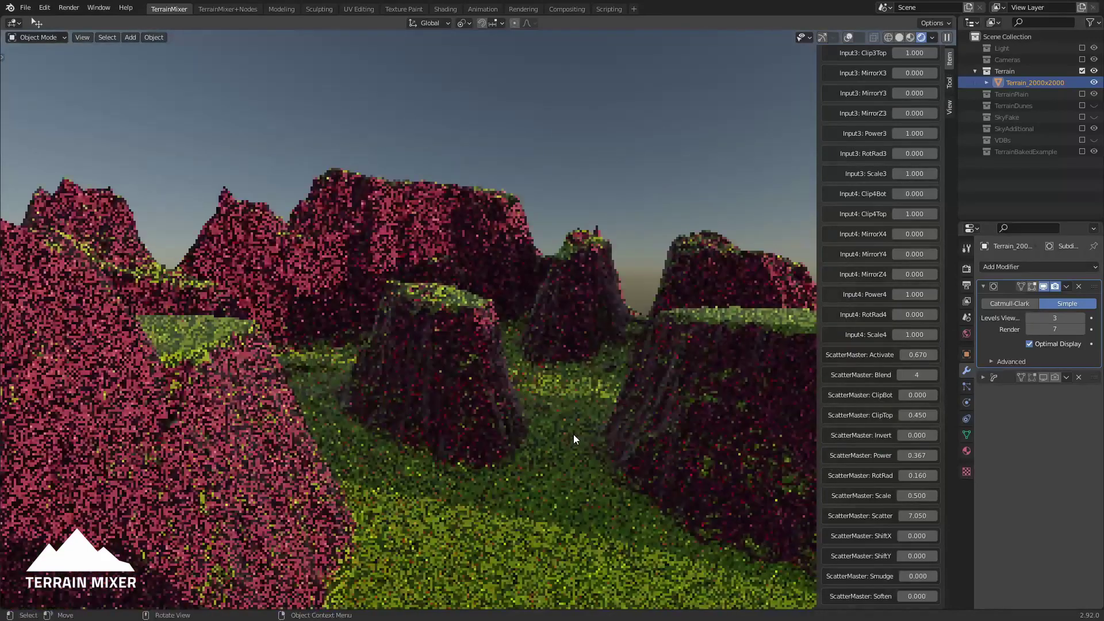
scroll(602, 461, up, 3)
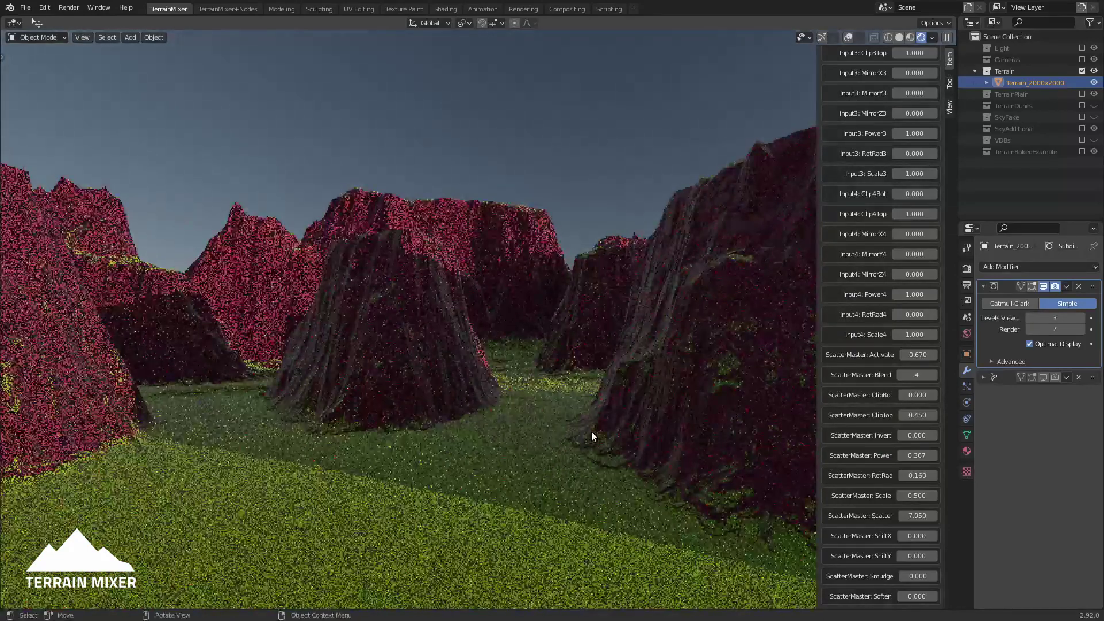
scroll(593, 434, up, 2)
scroll(715, 422, up, 3)
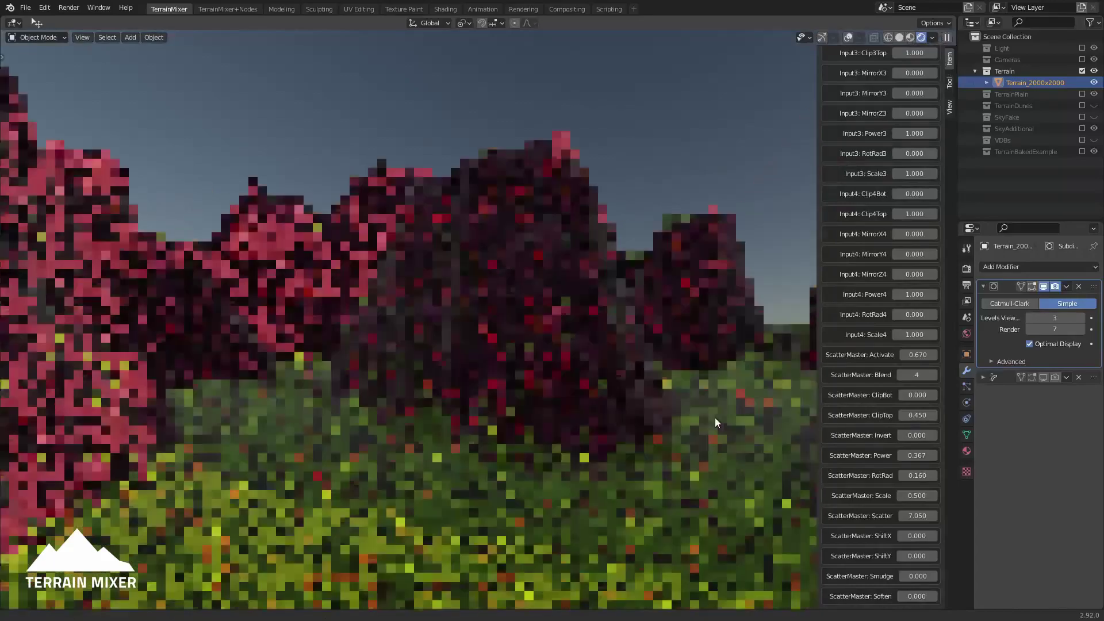
scroll(725, 415, down, 3)
middle_drag(732, 415, 598, 377)
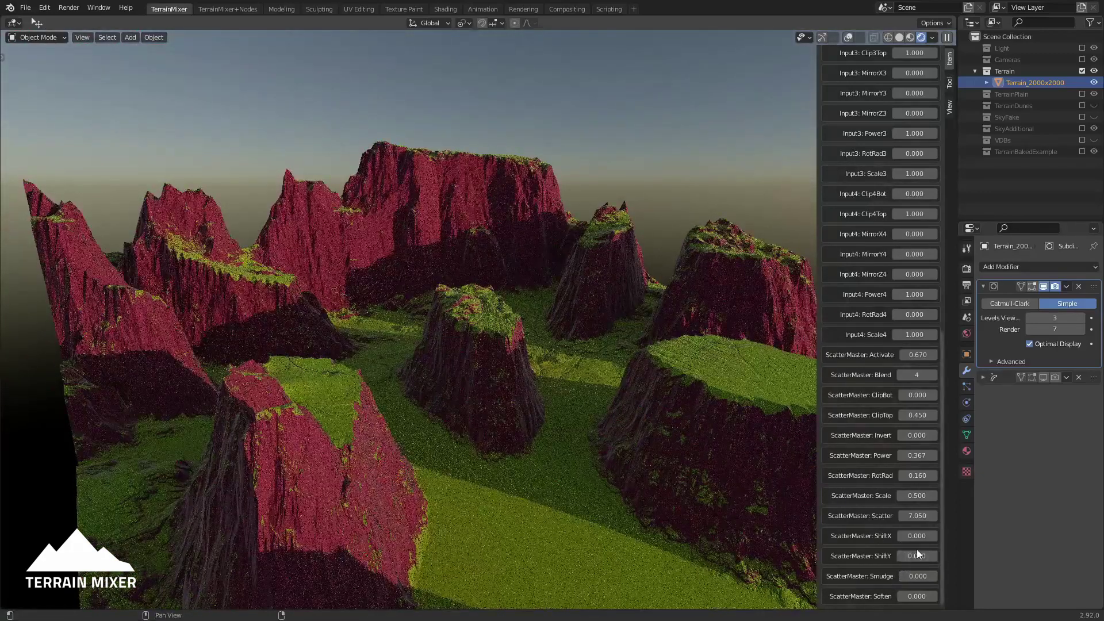
Step: Set ScatterMaster: ShiftX to 0.062 and inspect the scattered shapes from closer and farther away
mouse_move(925, 536)
mouse_down()
mouse_move(978, 536)
mouse_move(928, 536)
mouse_move(920, 573)
mouse_move(922, 557)
mouse_move(934, 556)
mouse_move(919, 556)
mouse_up()
mouse_move(571, 464)
middle_down()
mouse_move(591, 464)
mouse_move(576, 463)
middle_up()
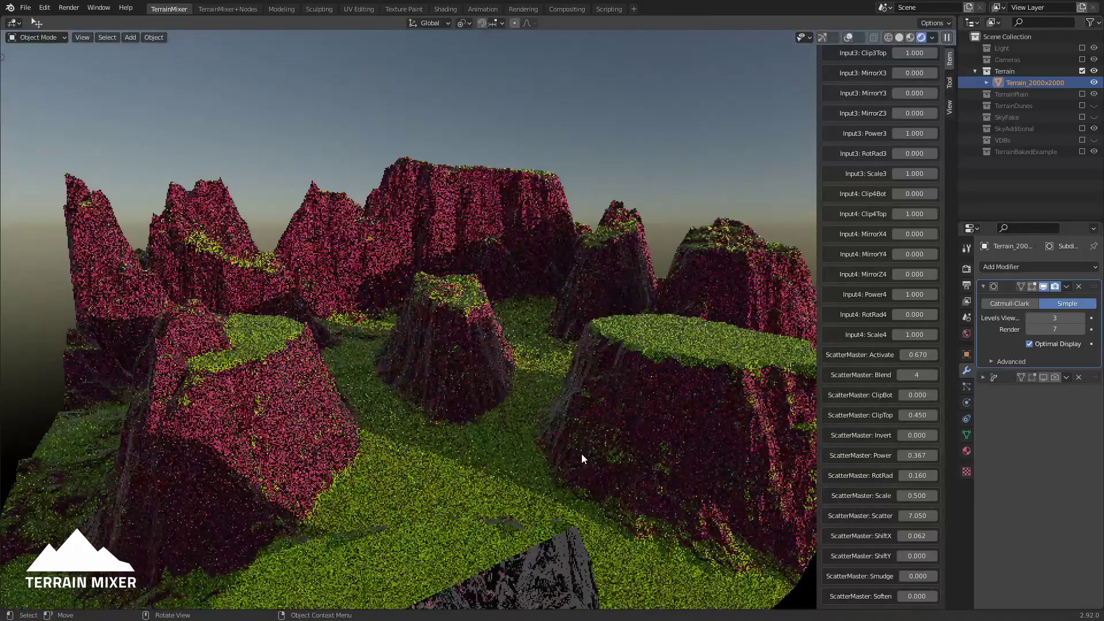
scroll(637, 371, up, 2)
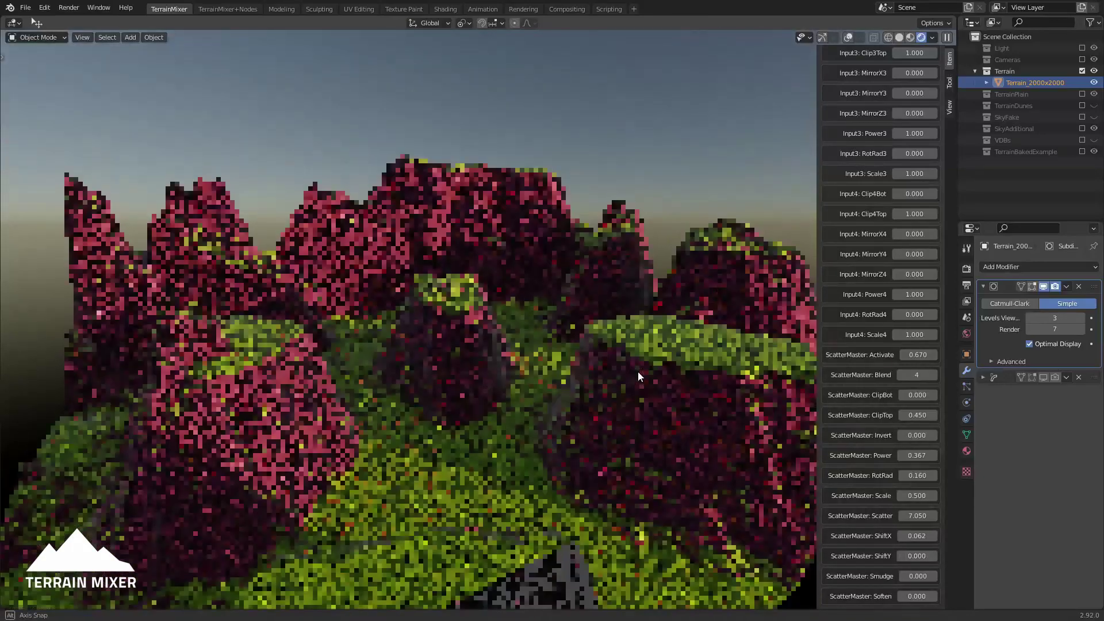
scroll(634, 403, down, 3)
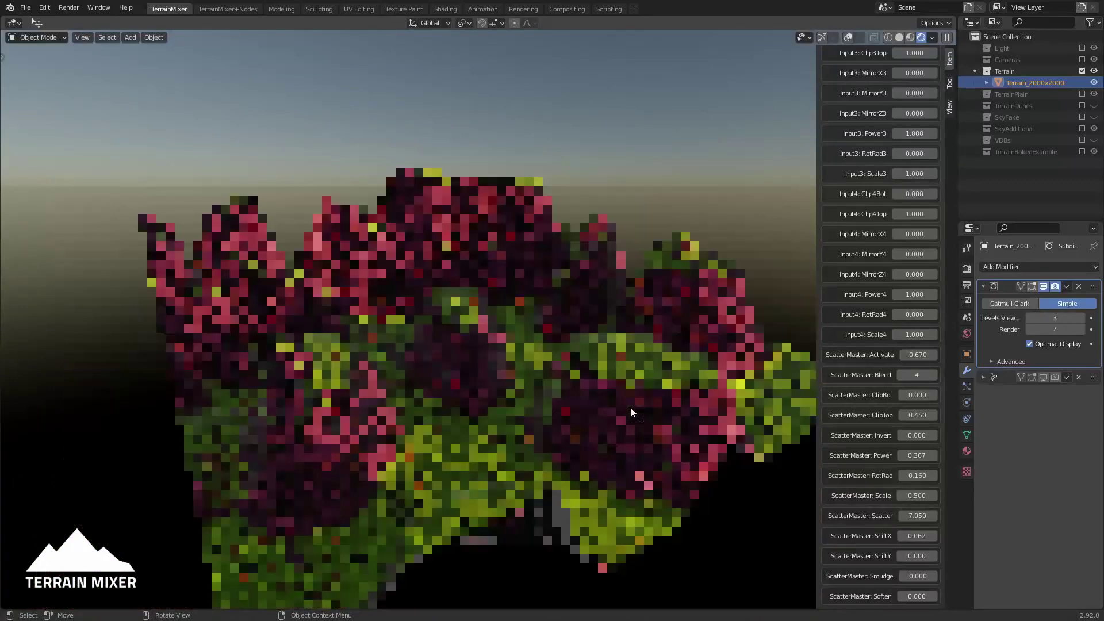
scroll(627, 423, up, 3)
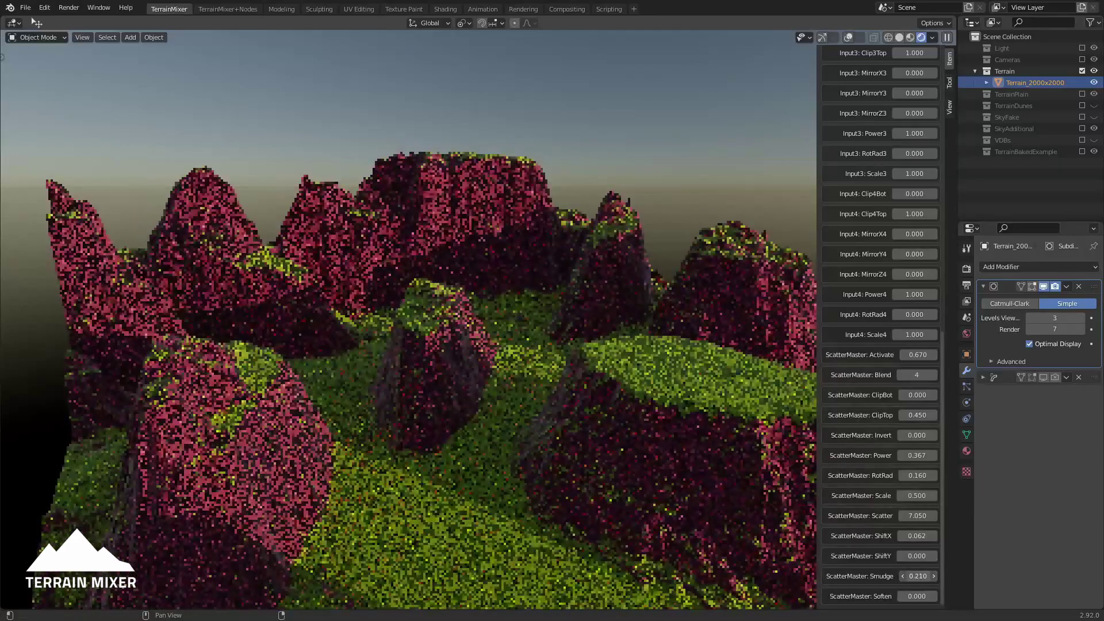
Step: Set ScatterMaster: Smudge to 2.000 and inspect the smudged rock walls up close
drag(918, 575, 969, 575)
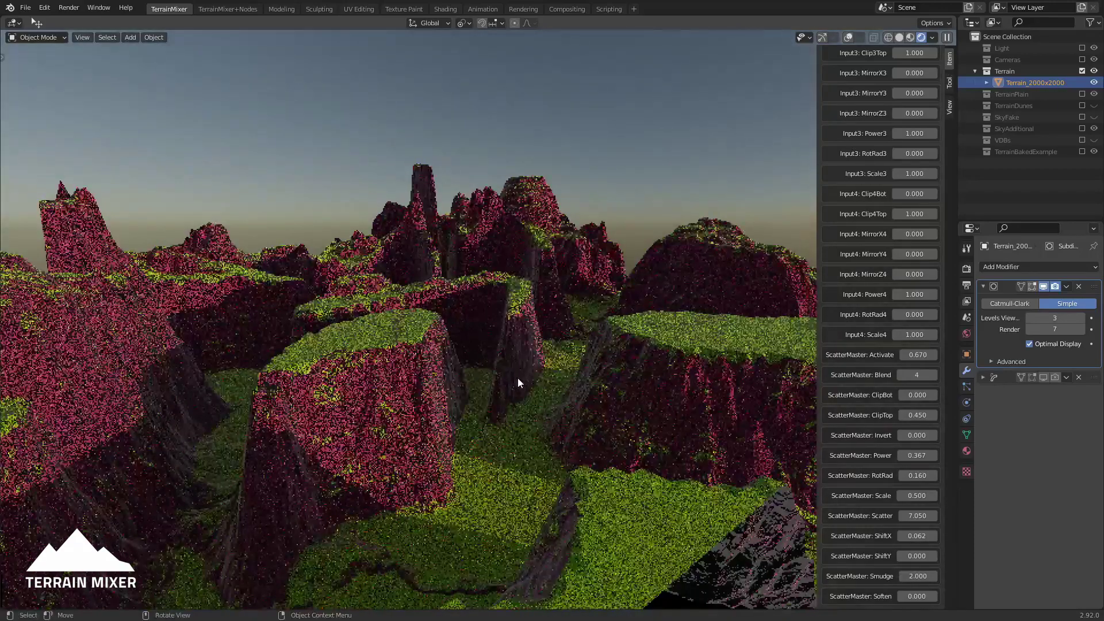
middle_drag(518, 377, 571, 413)
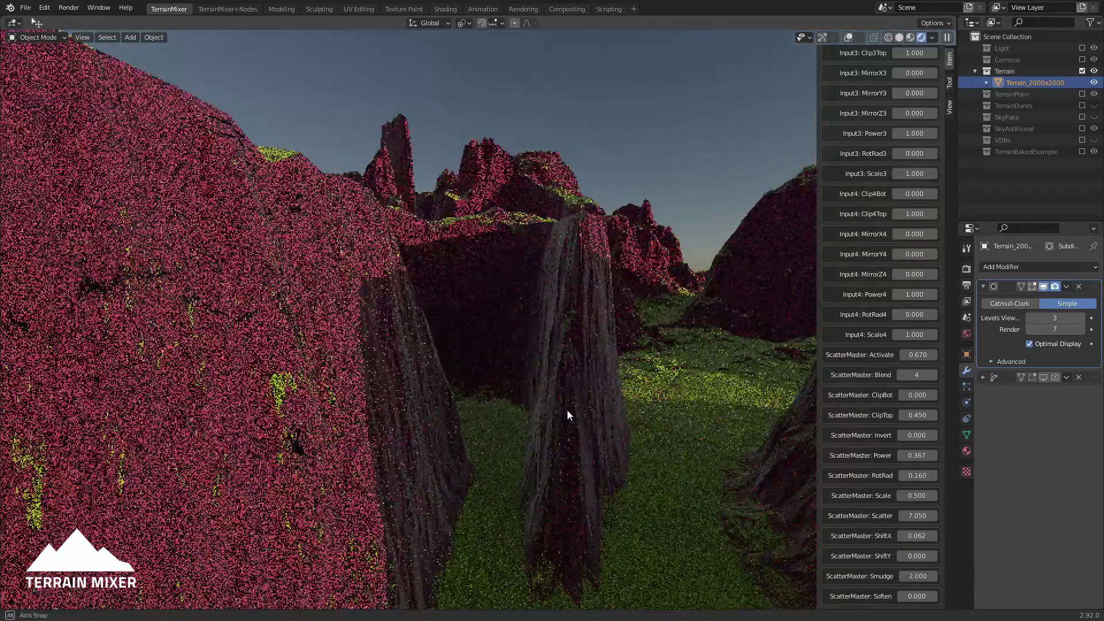
scroll(567, 409, up, 2)
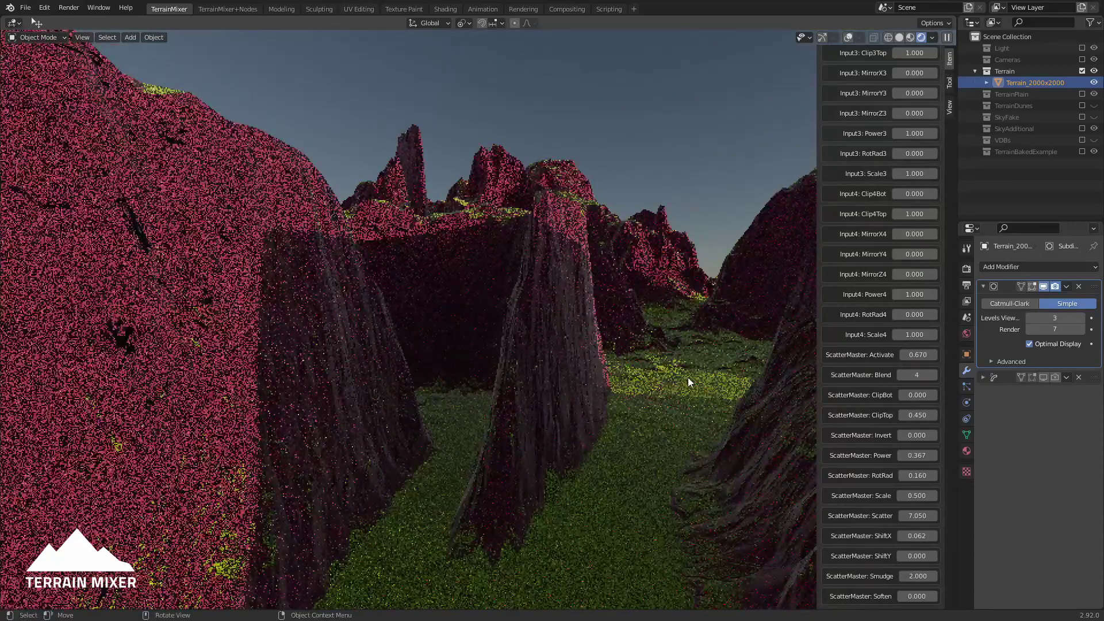
scroll(694, 353, up, 5)
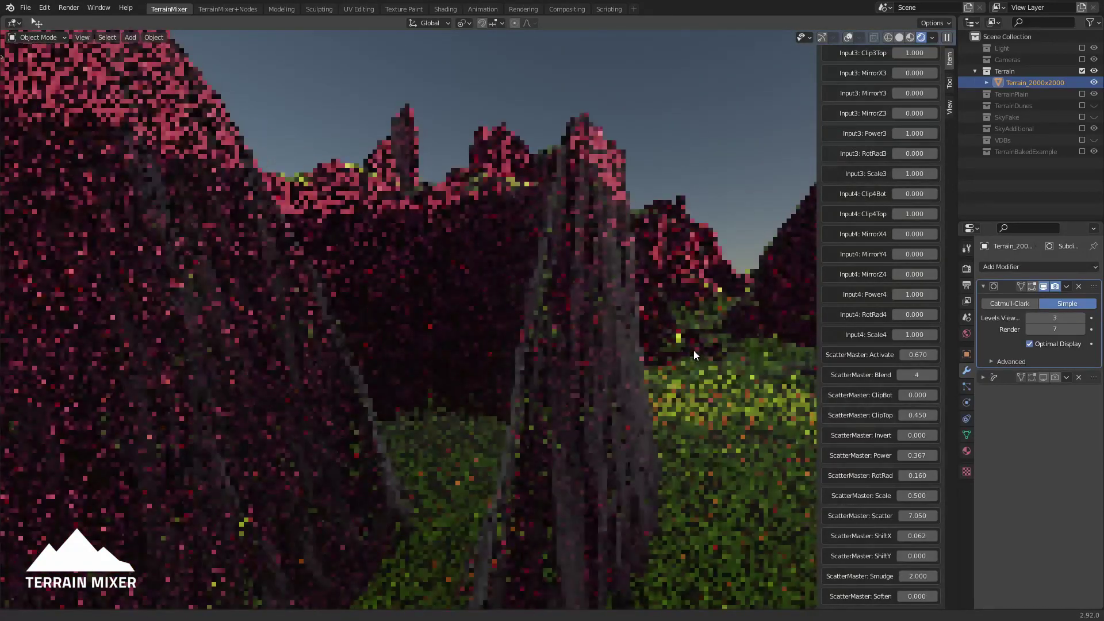
scroll(696, 333, down, 6)
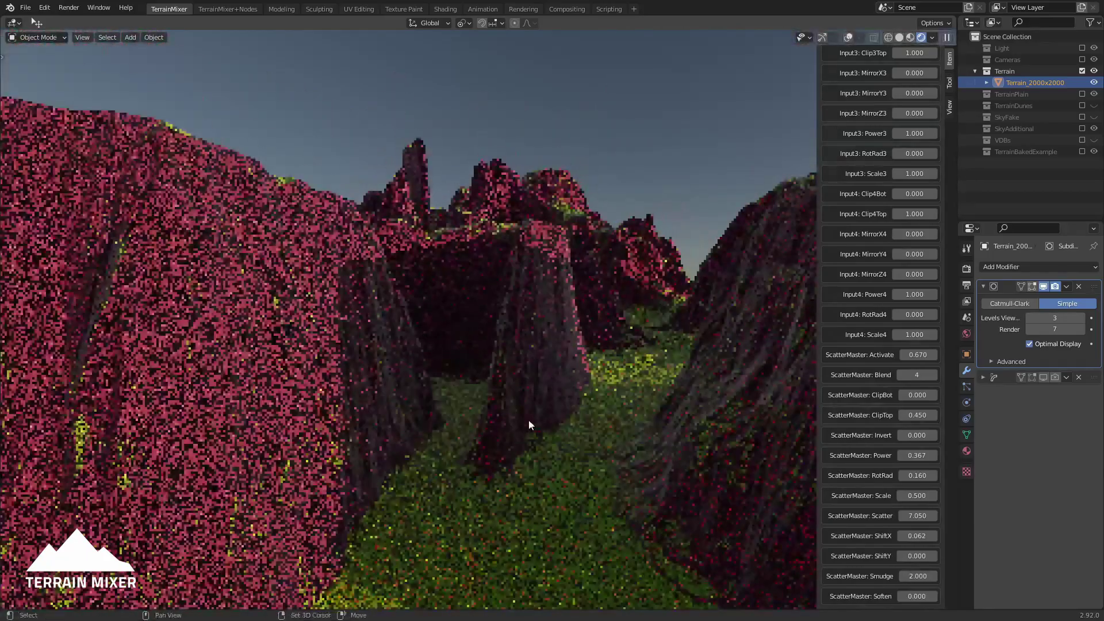
middle_drag(530, 420, 616, 396)
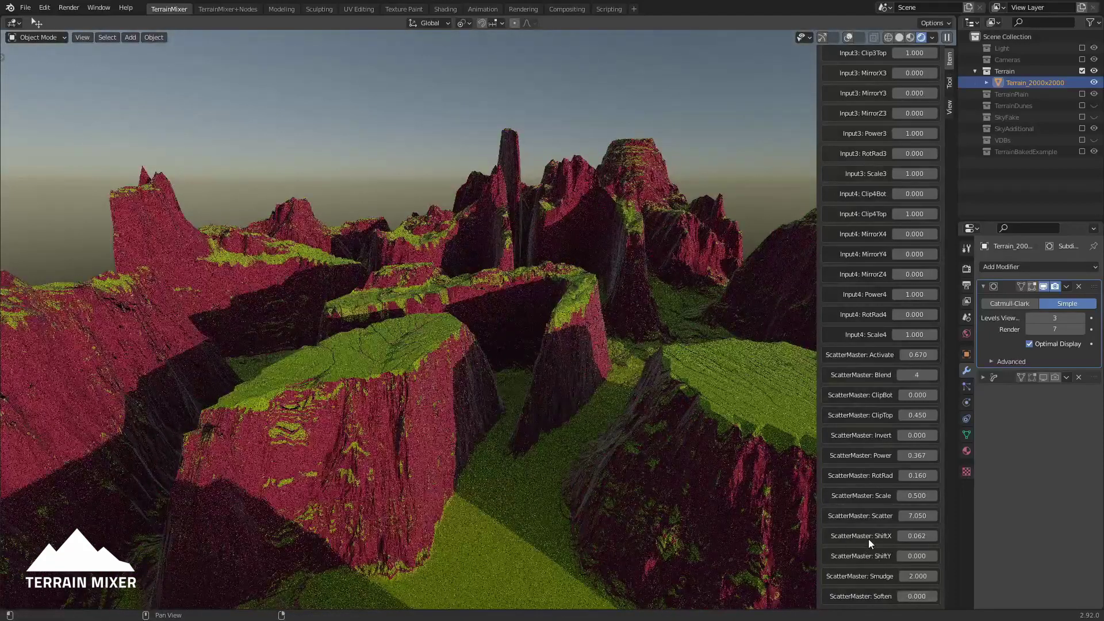
Step: Set ScatterMaster: Soften to -0.710, reset ScatterMaster: Activate to its default, and view the terrain without scattering
drag(914, 596, 897, 597)
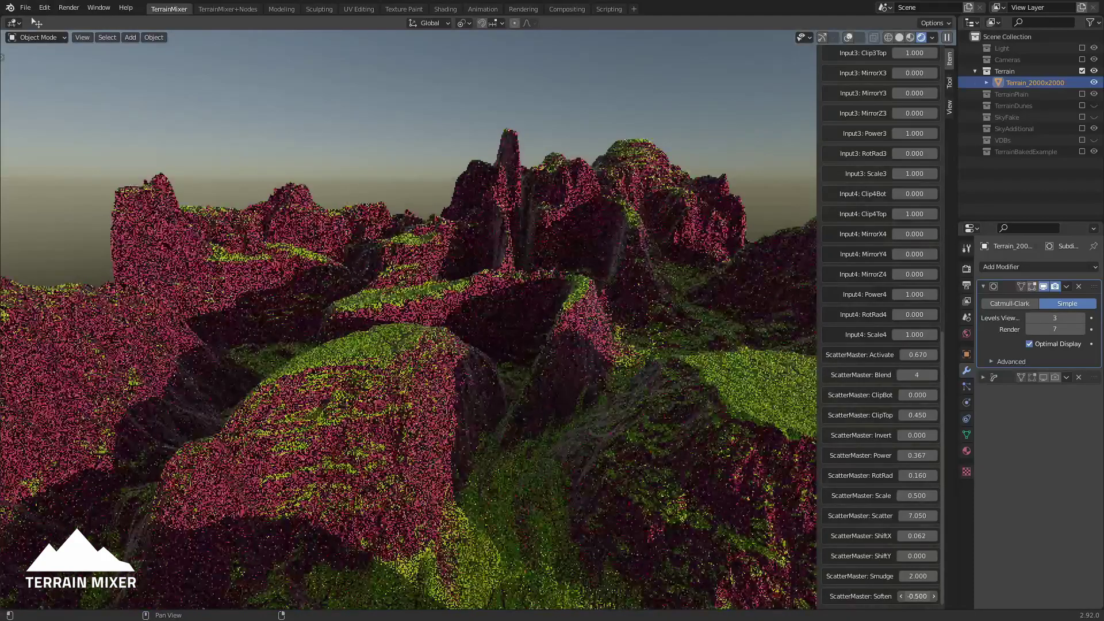
mouse_move(897, 596)
mouse_down()
mouse_move(886, 597)
mouse_move(919, 597)
mouse_up()
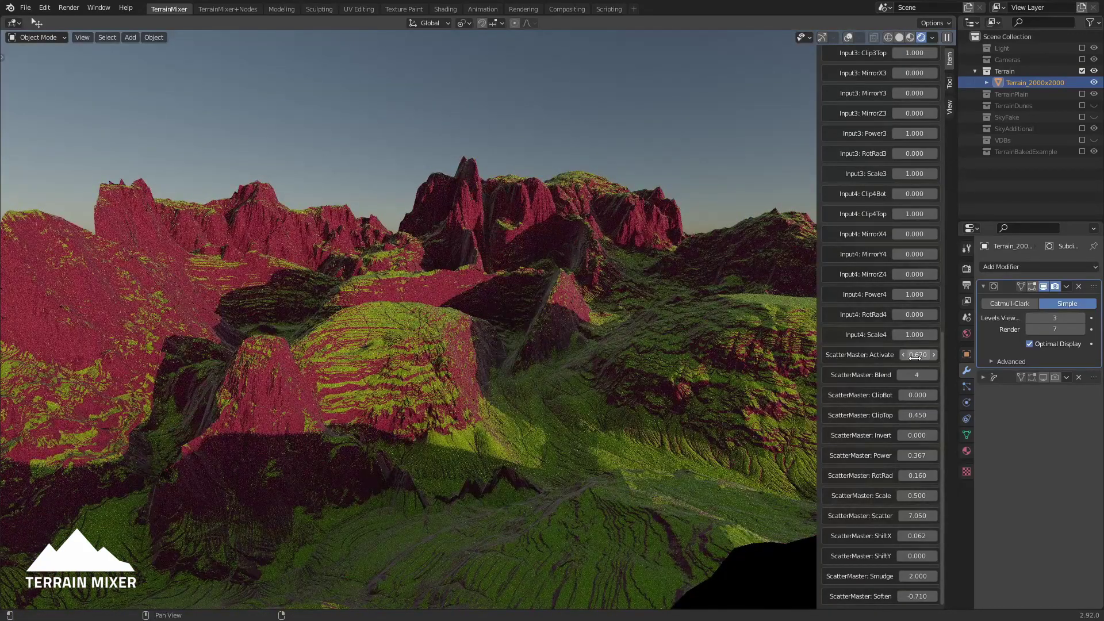
key(BackSpace)
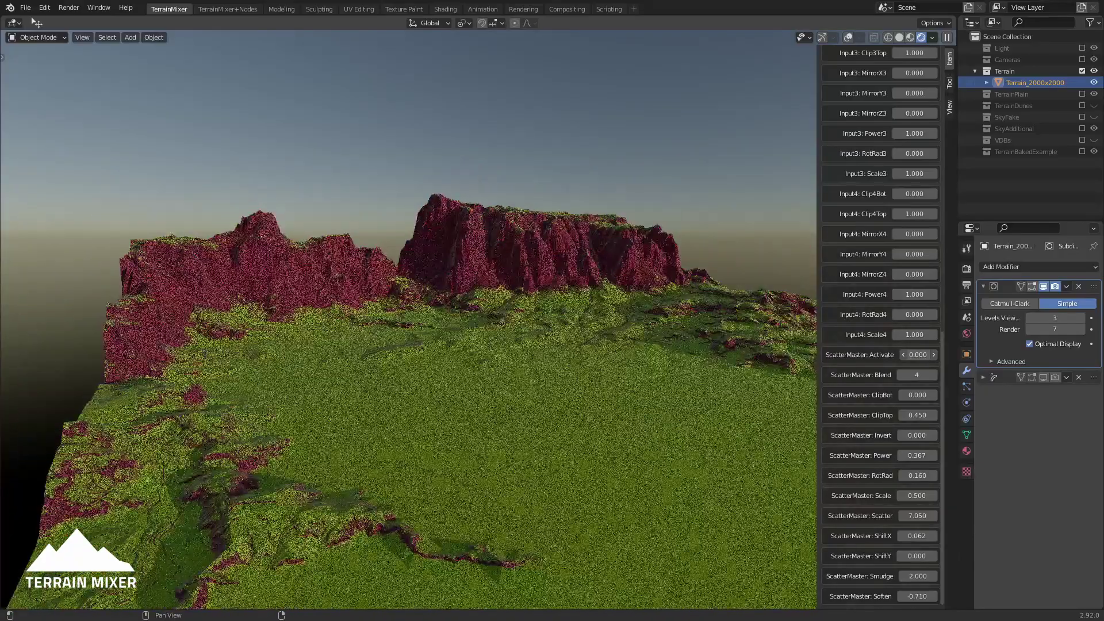
middle_drag(438, 416, 484, 333)
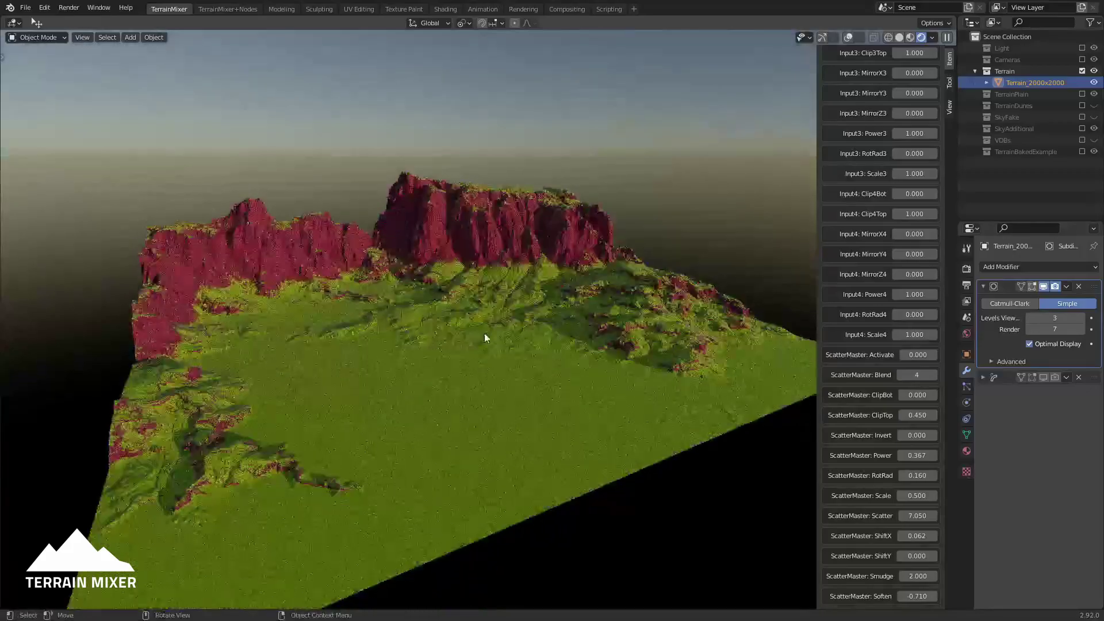
Step: Examine the terrain alongside its full property list, from the mix and switch values to the ScatterMaster settings
scroll(849, 228, up, 15)
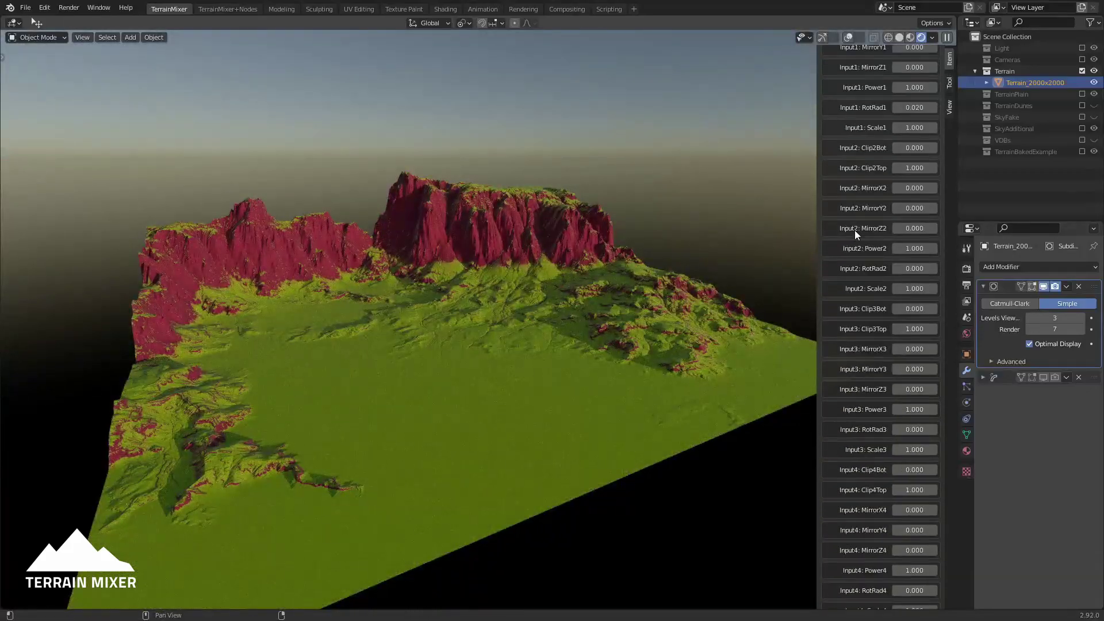
scroll(581, 301, up, 5)
scroll(580, 301, down, 5)
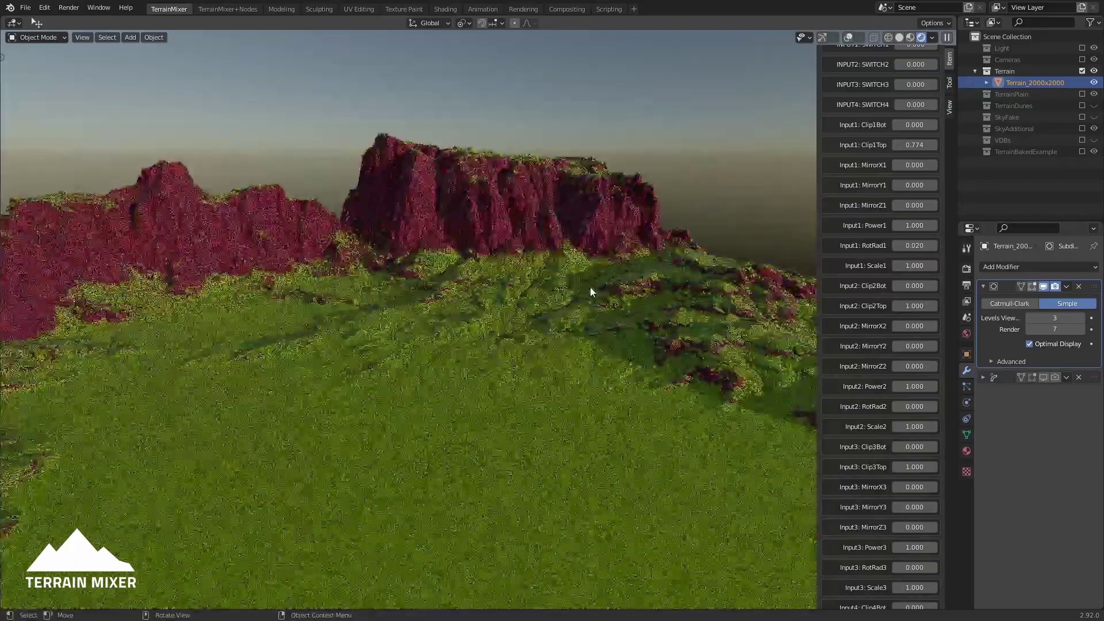
middle_drag(590, 287, 646, 261)
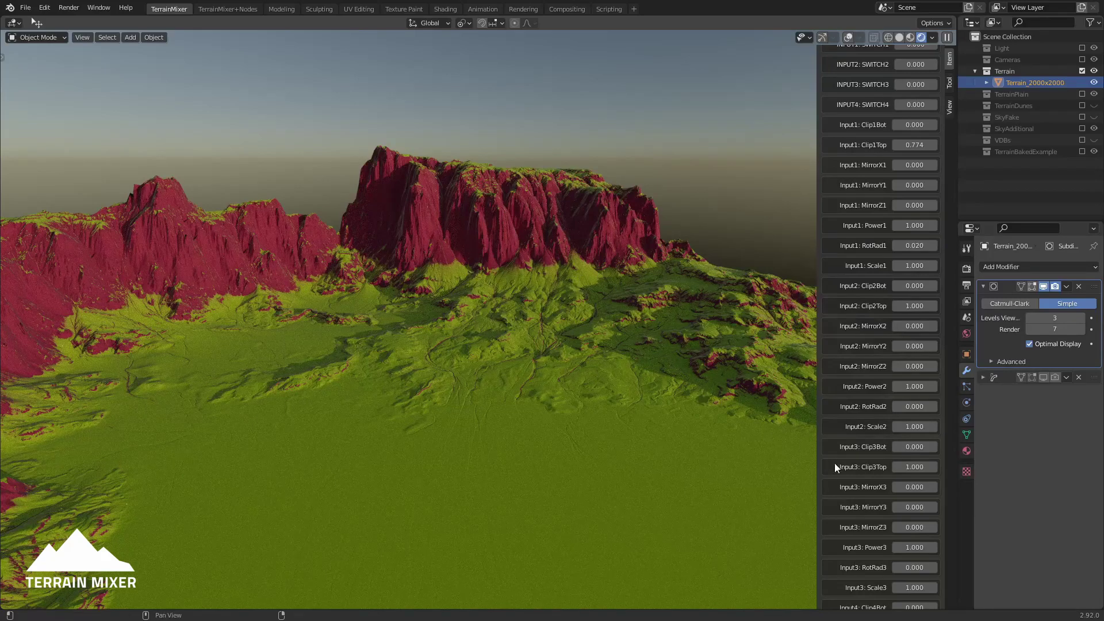
scroll(888, 532, down, 8)
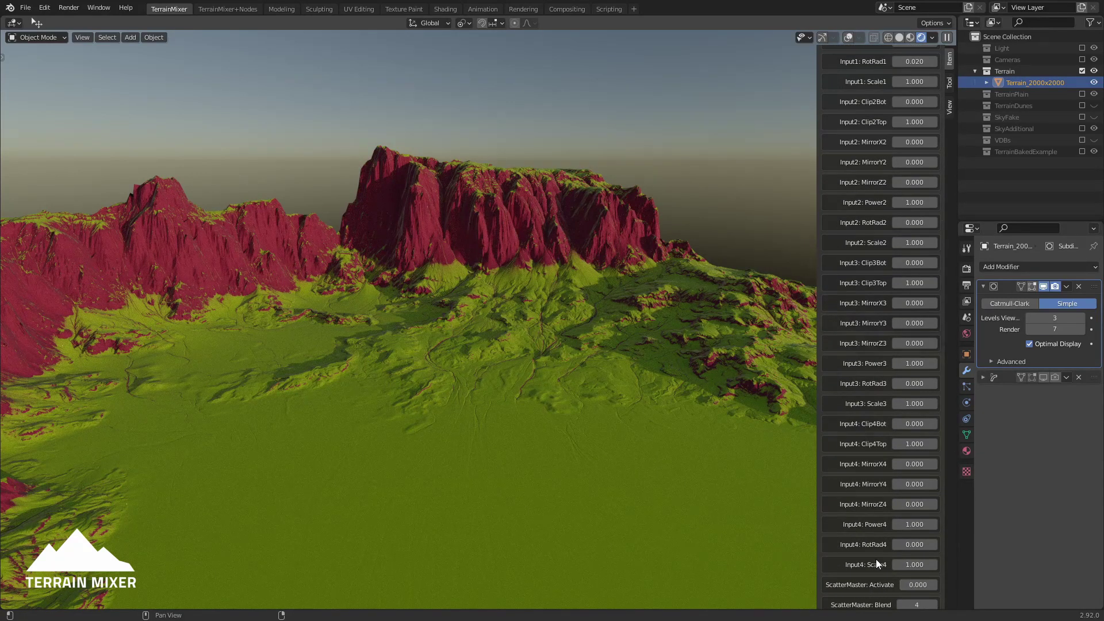
scroll(877, 563, down, 10)
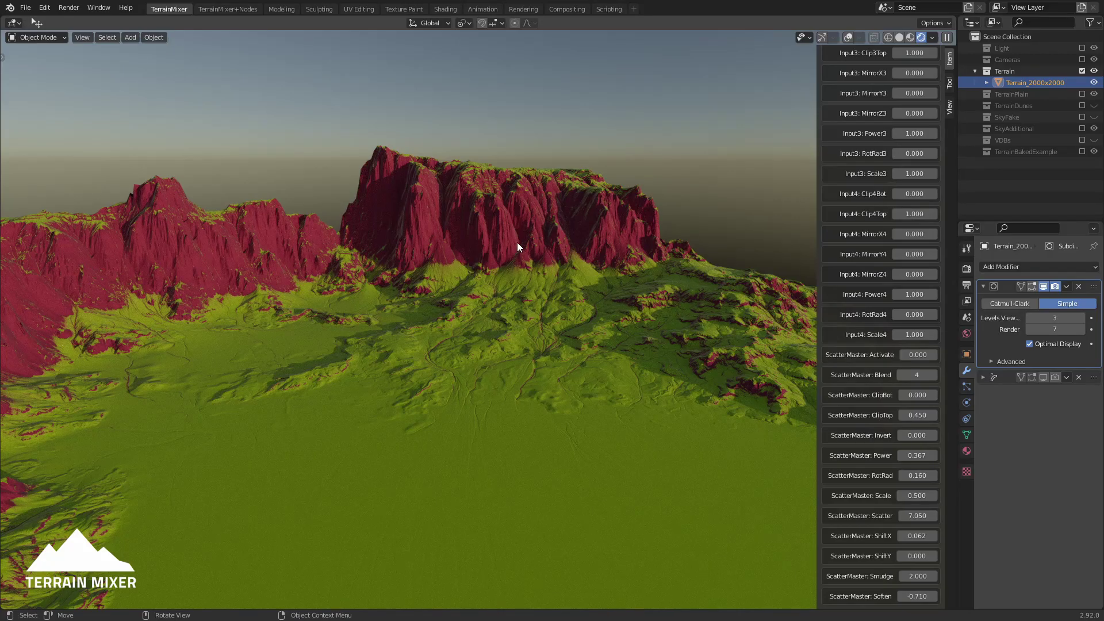
middle_drag(516, 242, 544, 232)
scroll(881, 126, up, 20)
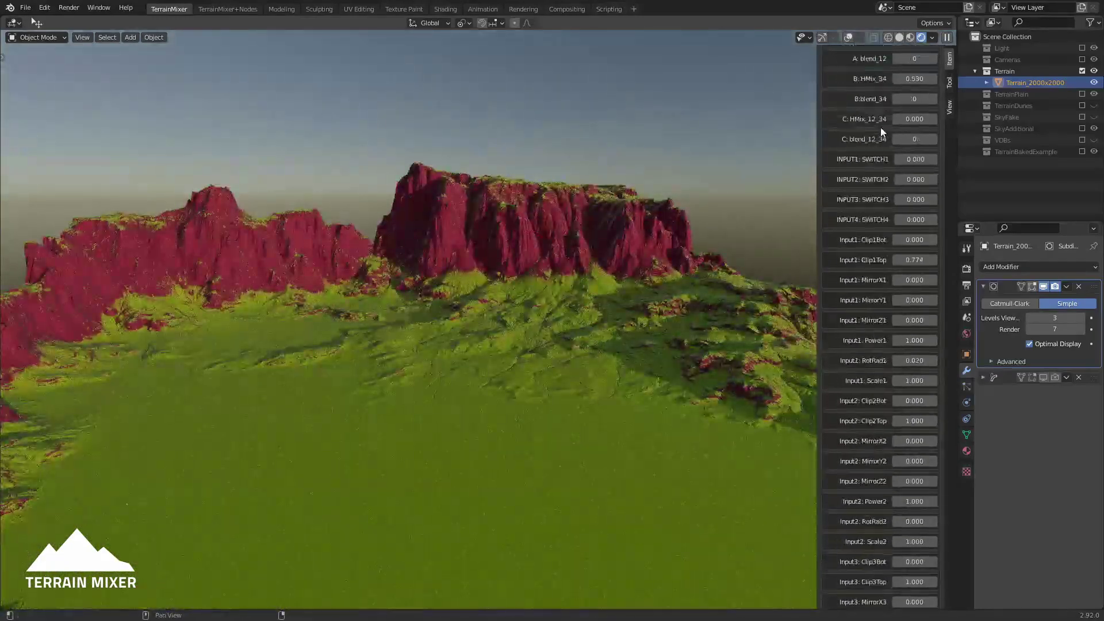
scroll(881, 130, up, 2)
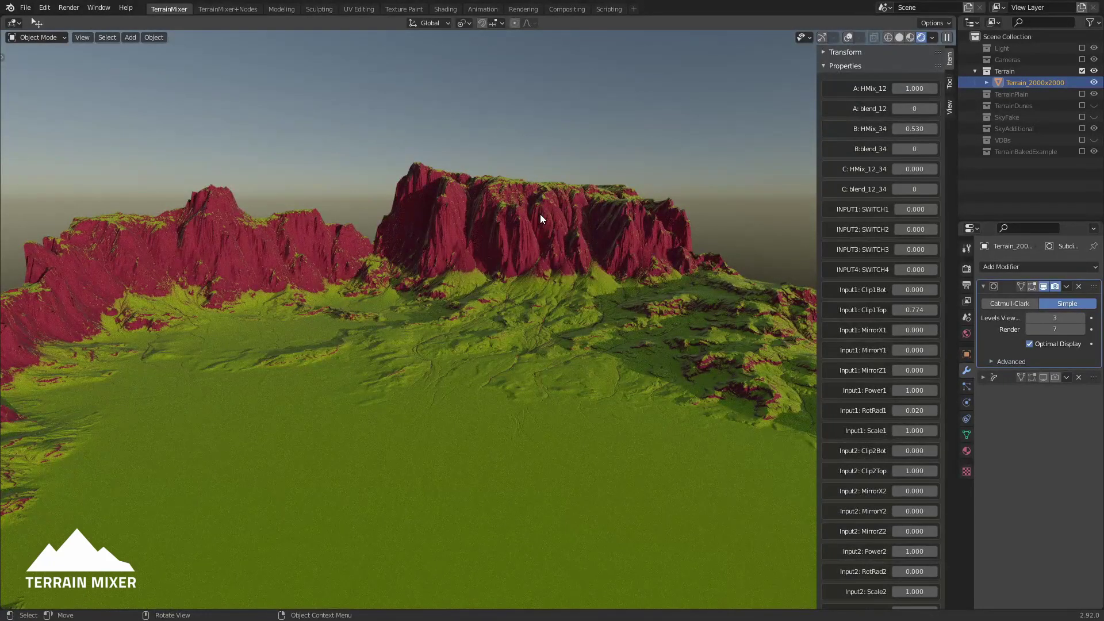
Step: Switch to the TerrainMixer+Nodes workspace
click(208, 8)
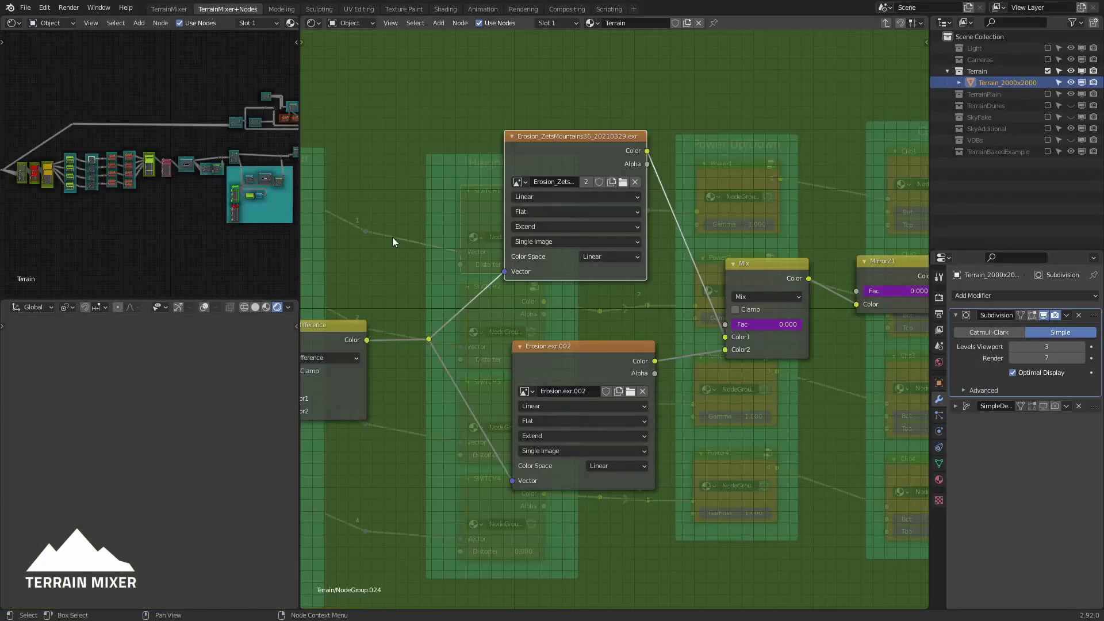
Step: Exit the SWITCH1 node group to the Heightmaps frame, and try out and undo a change to SWITCH2's Distorter
key(Tab)
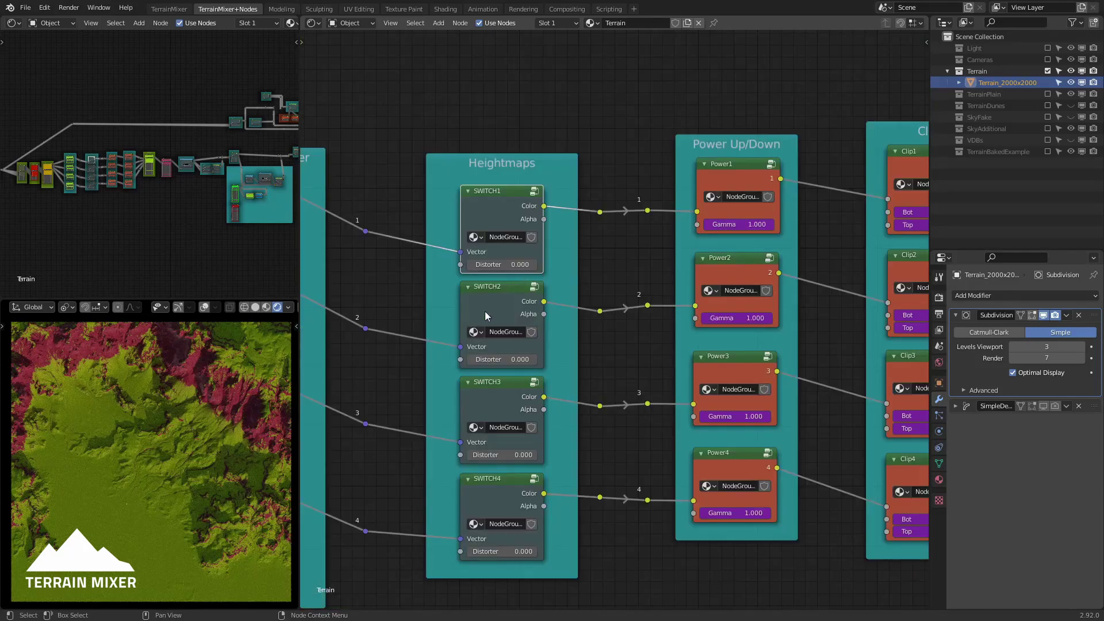
middle_drag(485, 312, 526, 250)
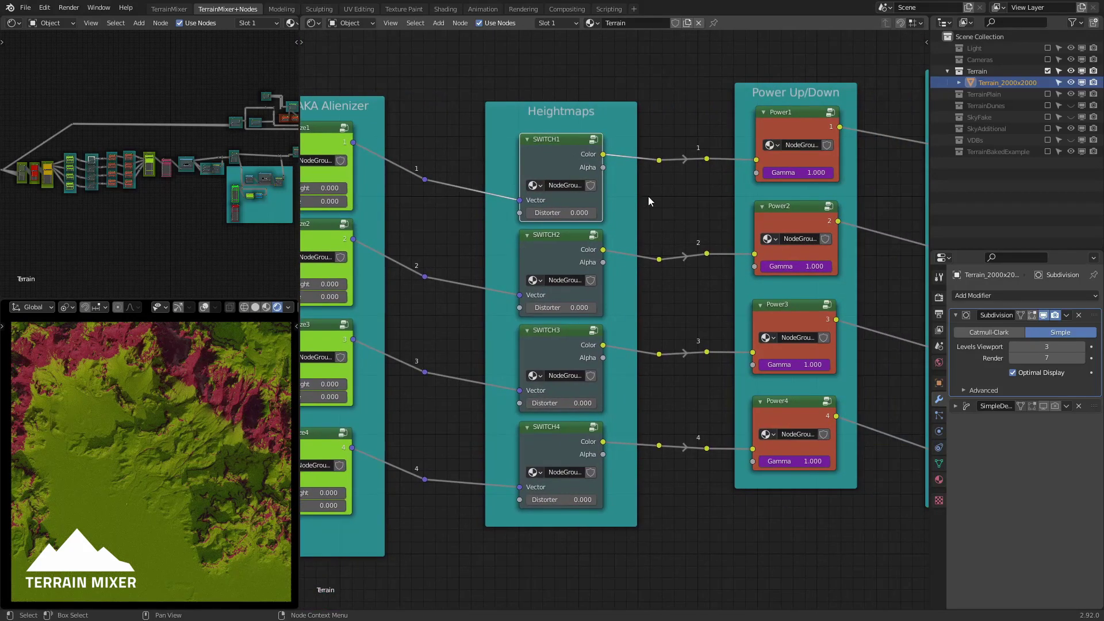
middle_drag(648, 200, 629, 193)
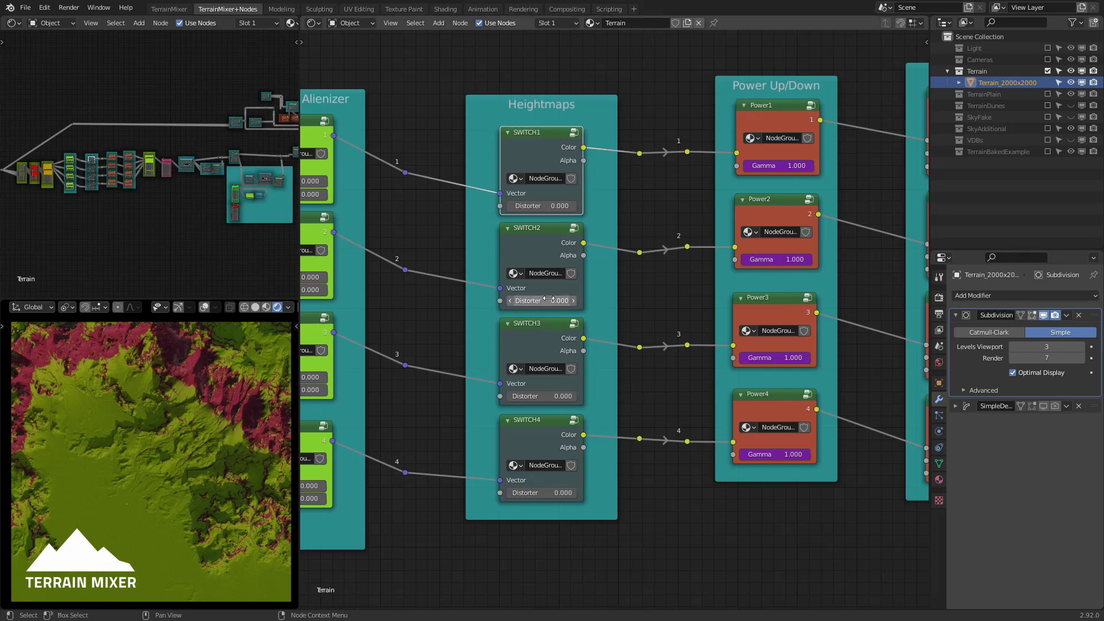
mouse_move(548, 300)
mouse_down()
mouse_move(588, 301)
mouse_move(552, 300)
mouse_up()
key(ctrl+z)
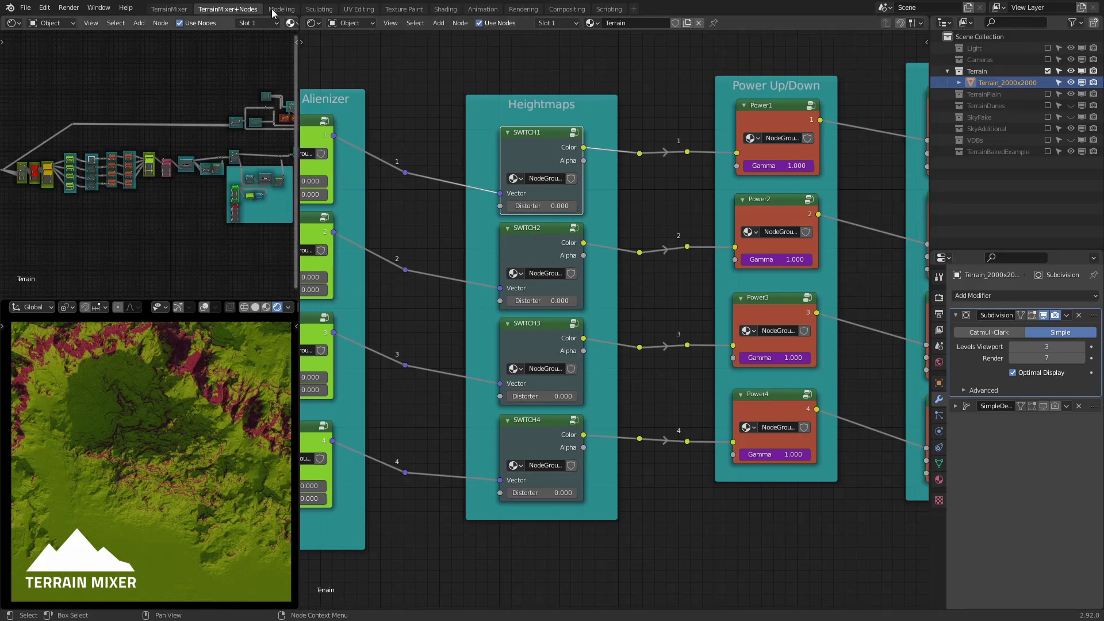
Step: In the TerrainMixer workspace, set A: HMix_12 to 0.640, B: HMix_34 to 0.480, C: HMix_12_34 to 0.780 and C: blend_12_34 to 1
click(161, 10)
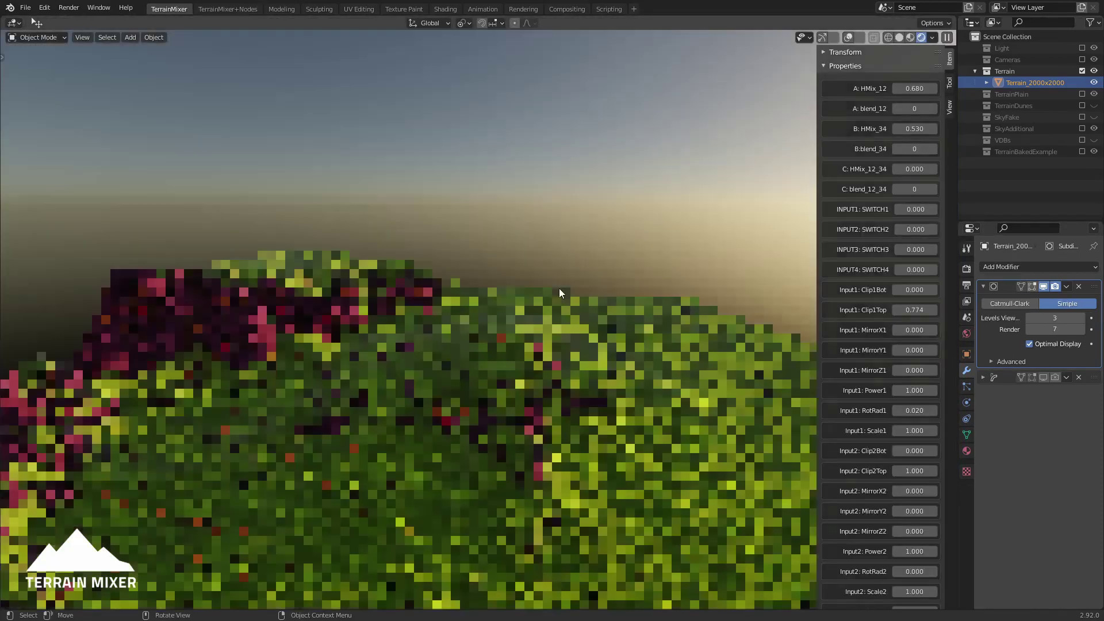
scroll(601, 330, down, 5)
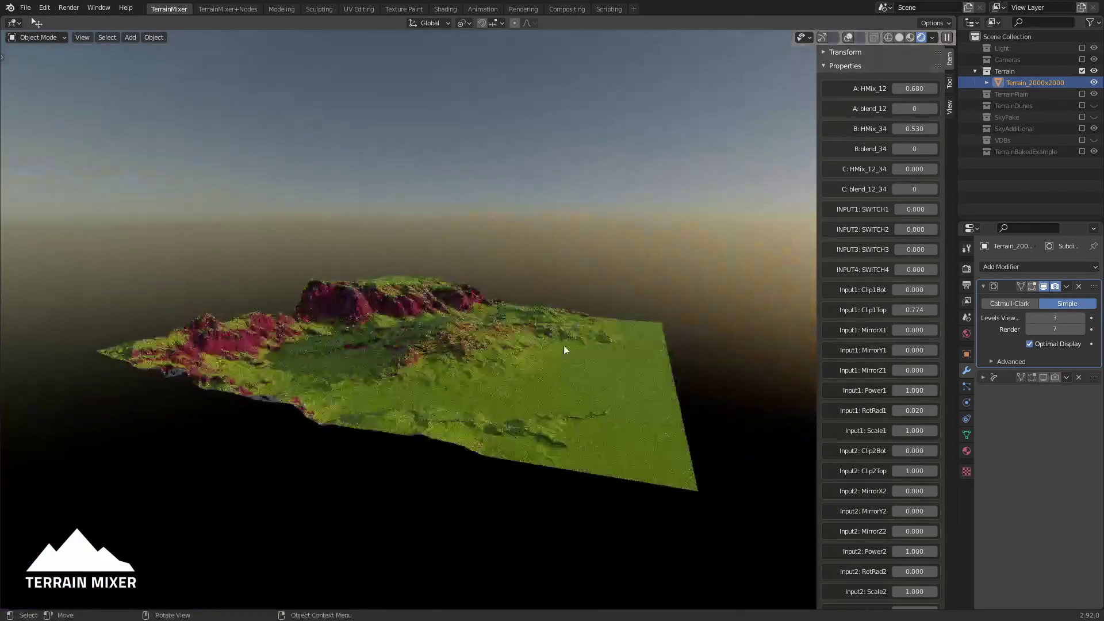
scroll(537, 350, up, 5)
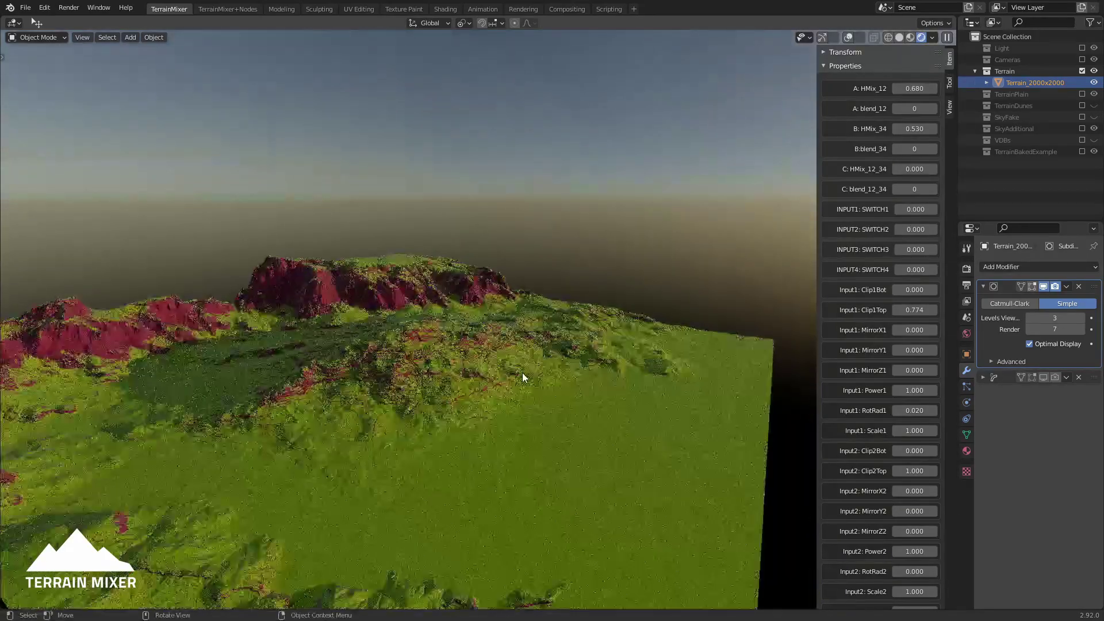
drag(914, 88, 902, 88)
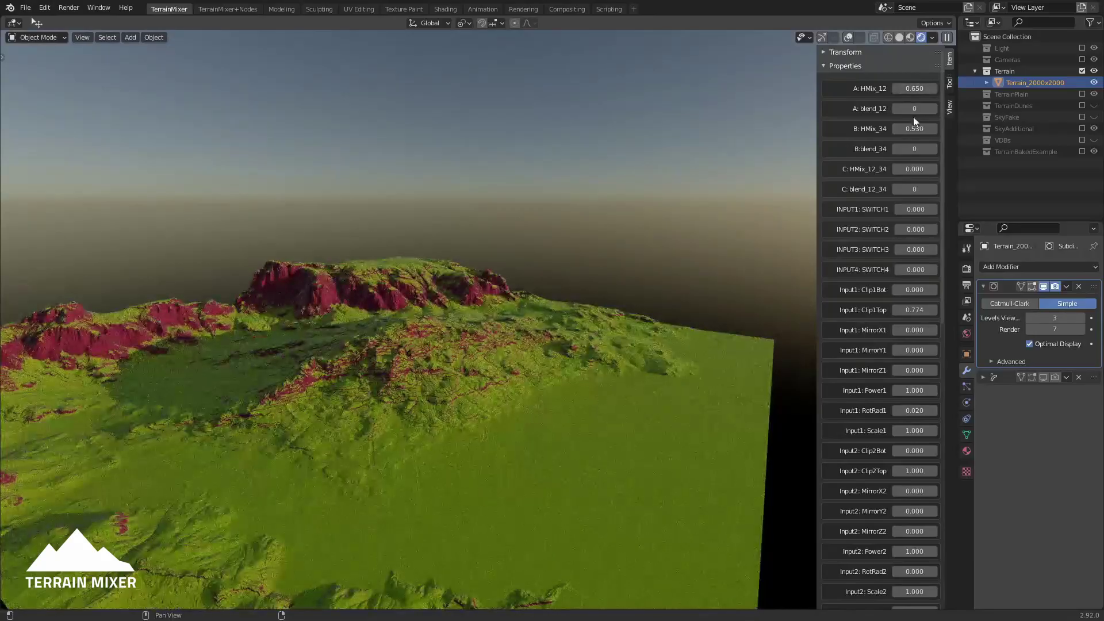
drag(915, 169, 955, 169)
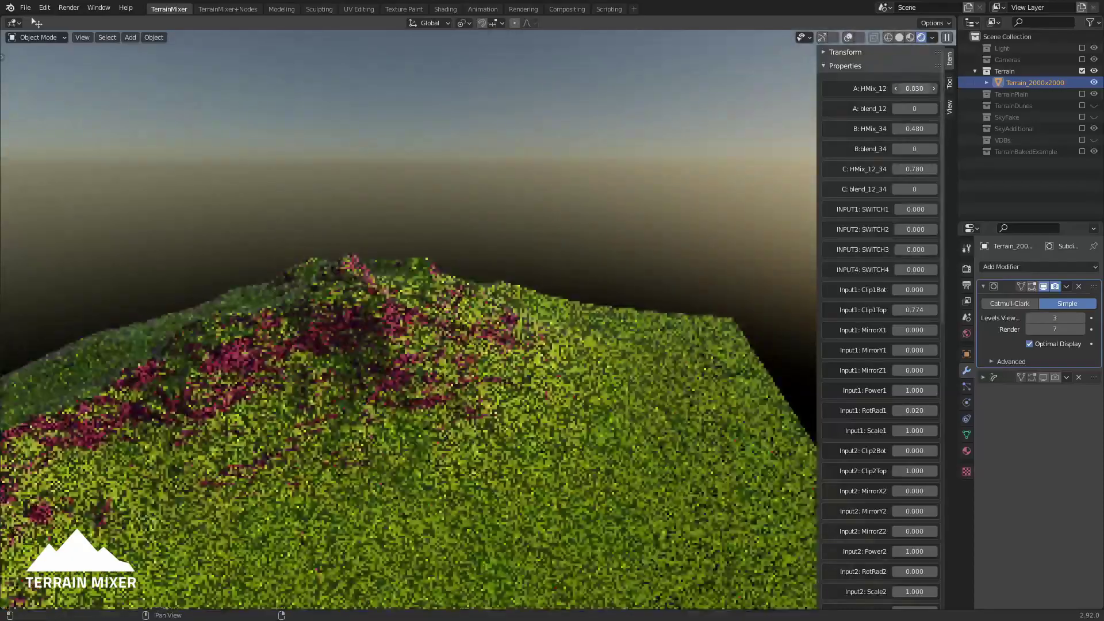
drag(914, 88, 909, 88)
click(934, 189)
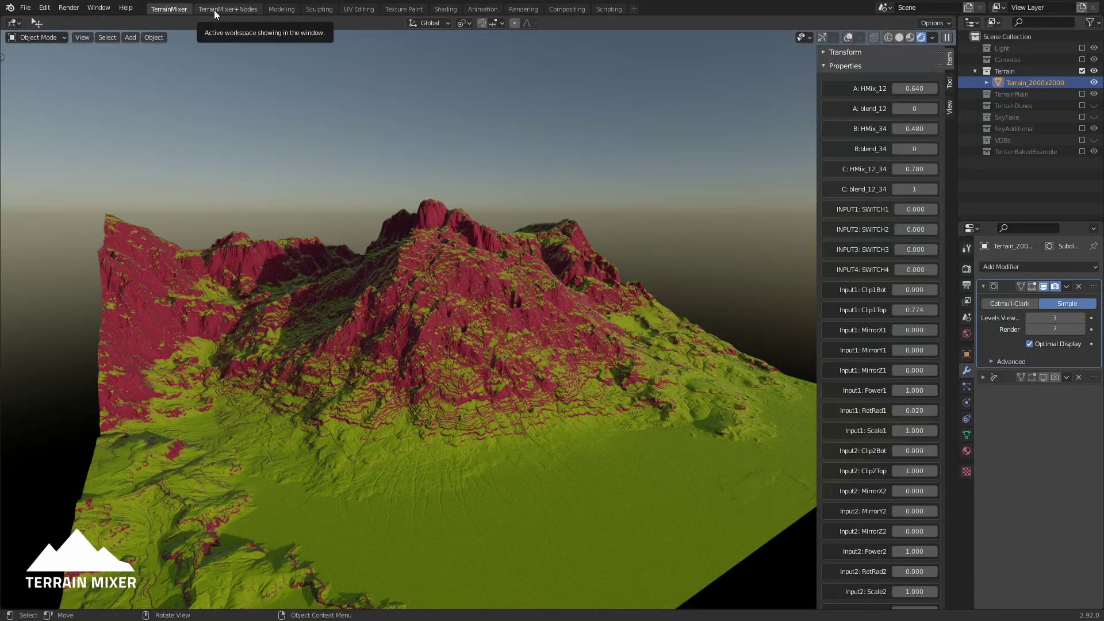
Step: Return to the TerrainMixer+Nodes workspace and look over the node frames from the Mixer through to the Cascader and Masker
click(214, 9)
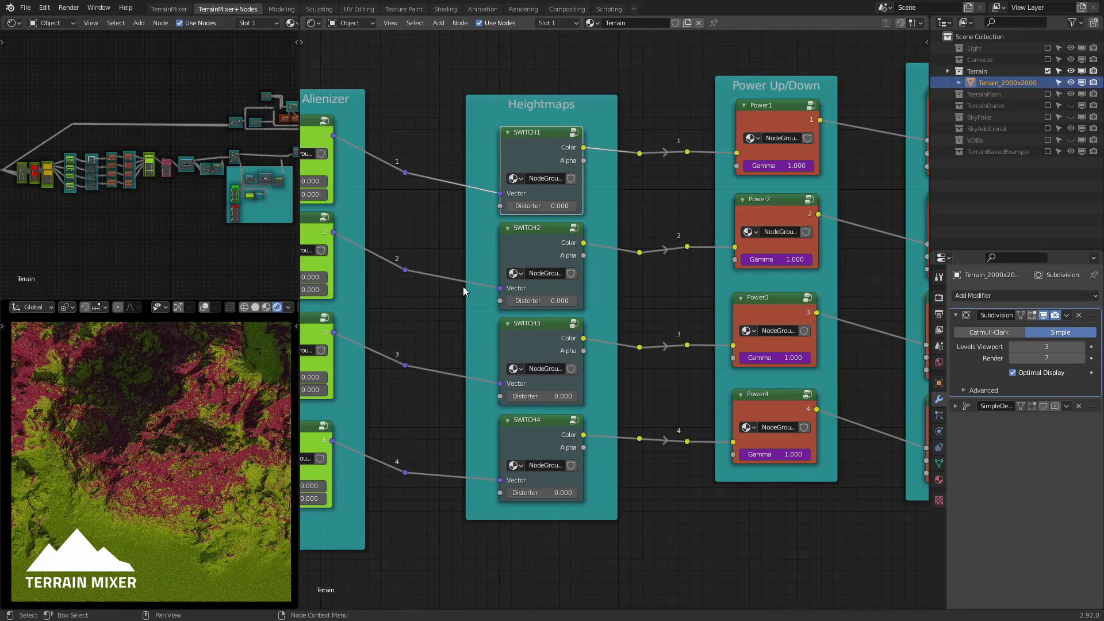
middle_drag(888, 440, 635, 536)
scroll(793, 505, down, 3)
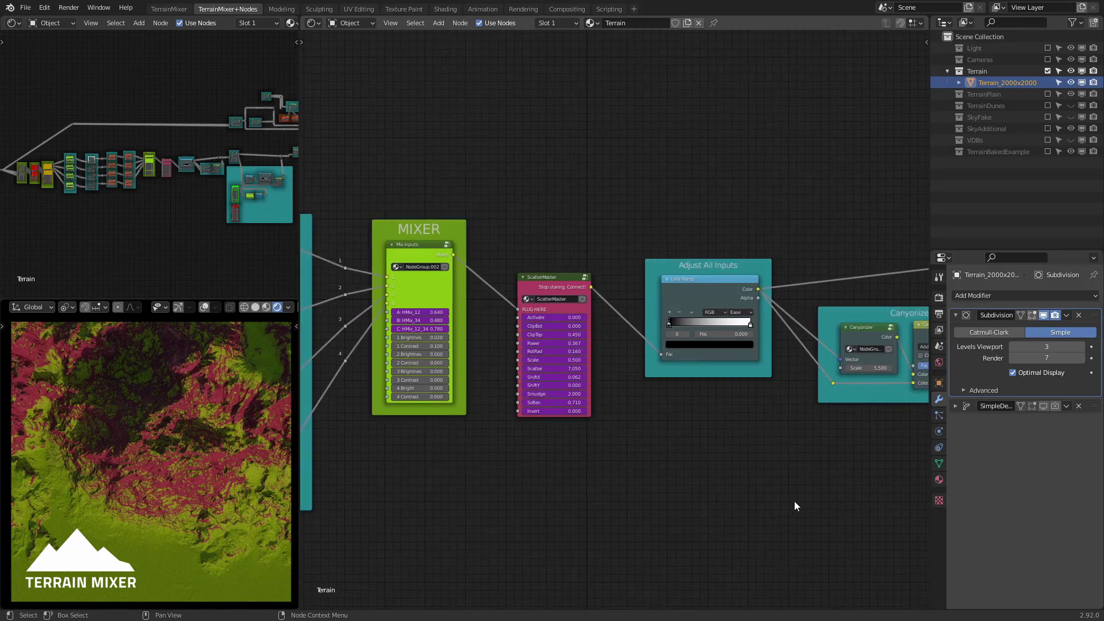
middle_drag(794, 505, 768, 313)
scroll(768, 312, up, 1)
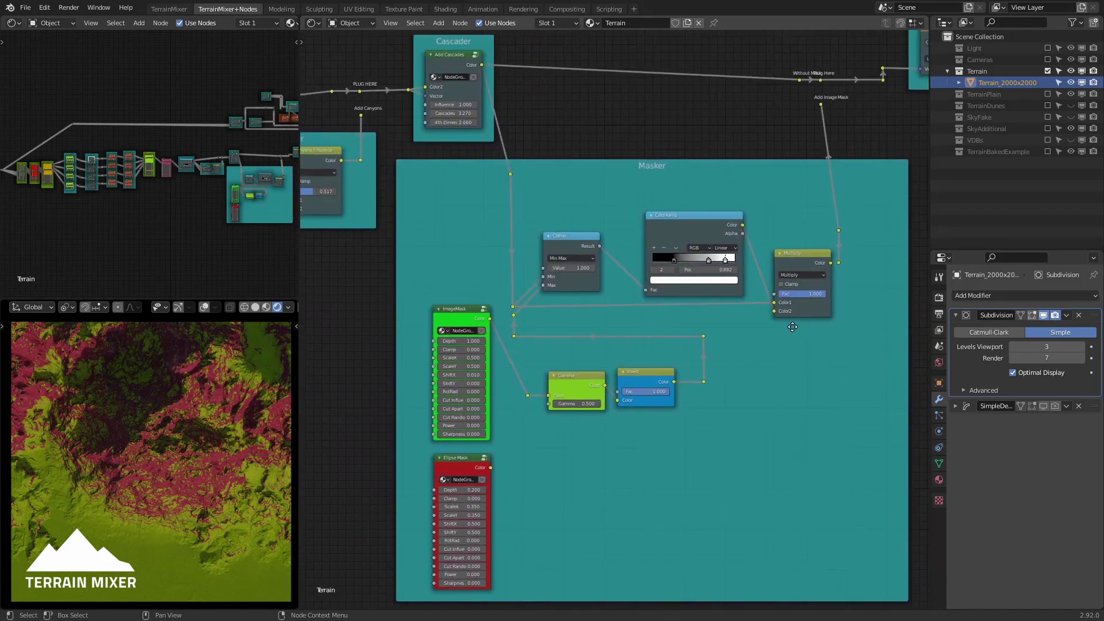
scroll(831, 405, down, 1)
mouse_move(830, 405)
middle_down()
mouse_move(848, 410)
mouse_move(810, 404)
middle_up()
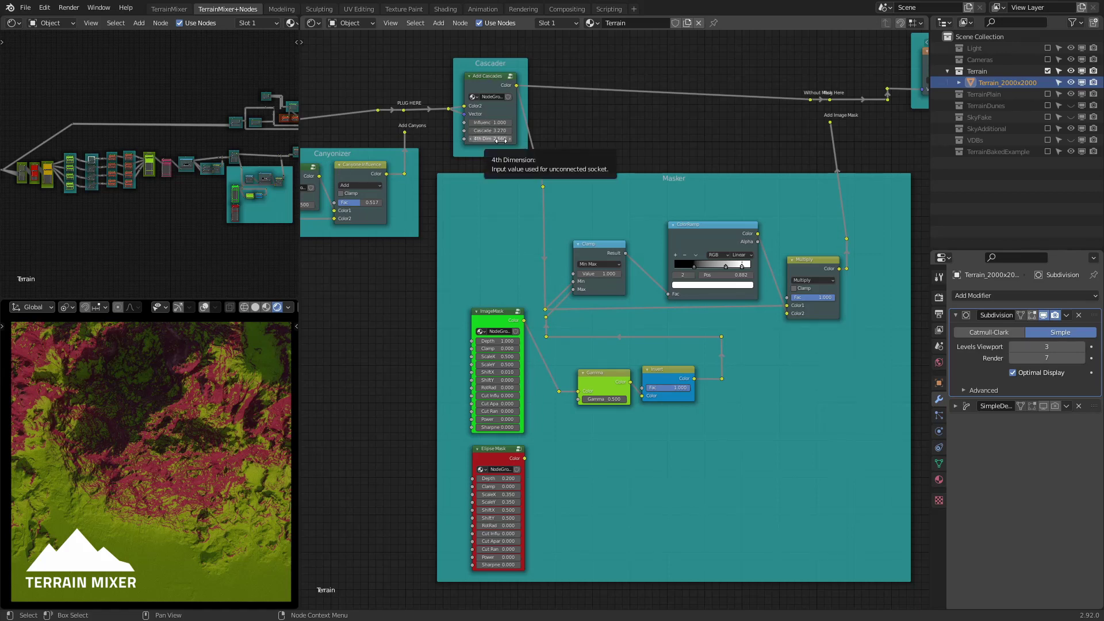
Step: Set the Add Cascades node's Influence to 0.930 and Cascades to 7.690, with the terrain preview seen from the side
middle_drag(215, 508, 193, 384)
scroll(491, 53, up, 2)
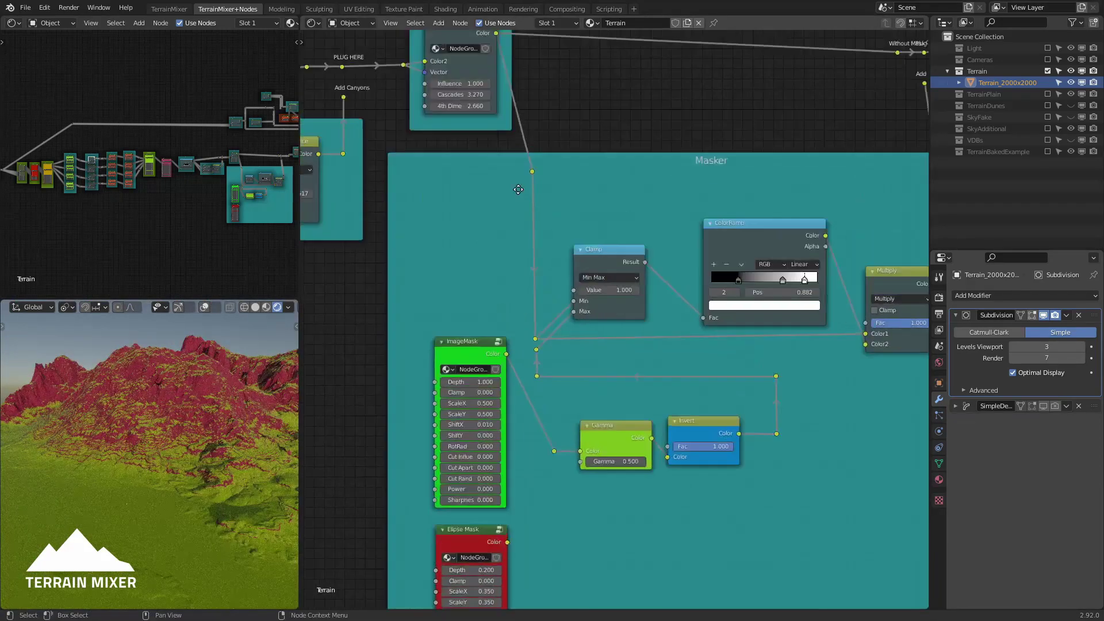
middle_drag(491, 53, 644, 264)
scroll(667, 321, up, 3)
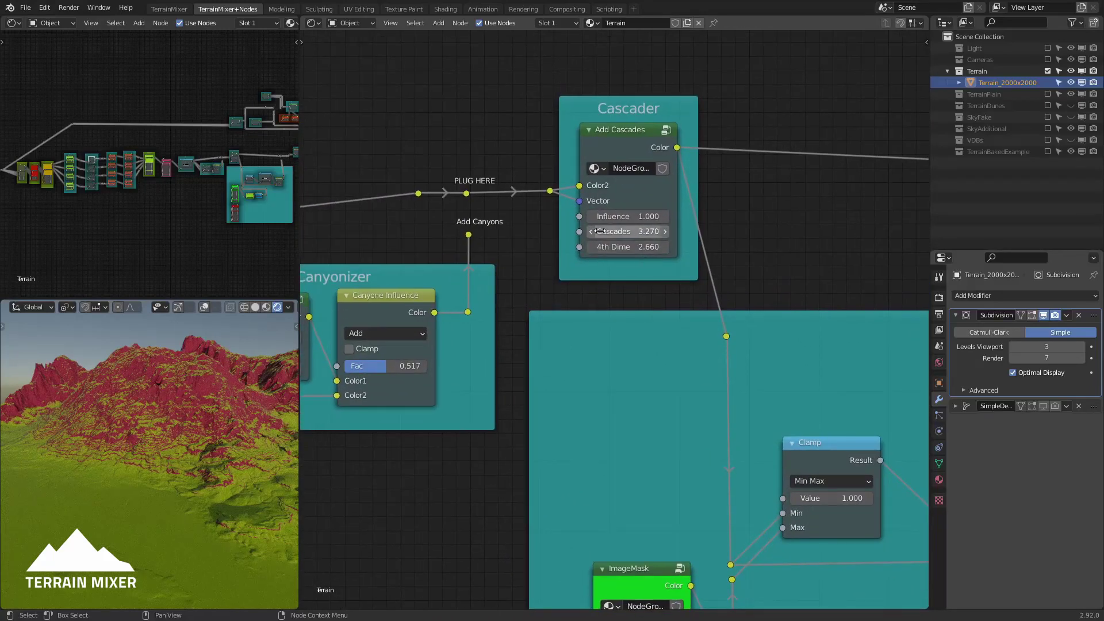
middle_drag(222, 414, 219, 411)
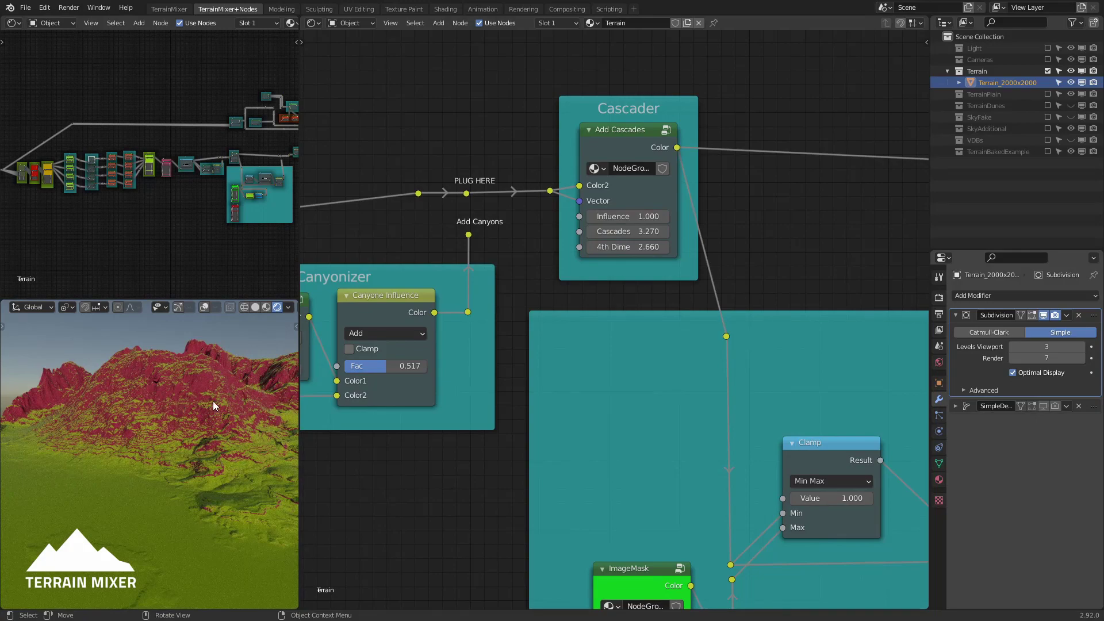
middle_drag(213, 402, 171, 391)
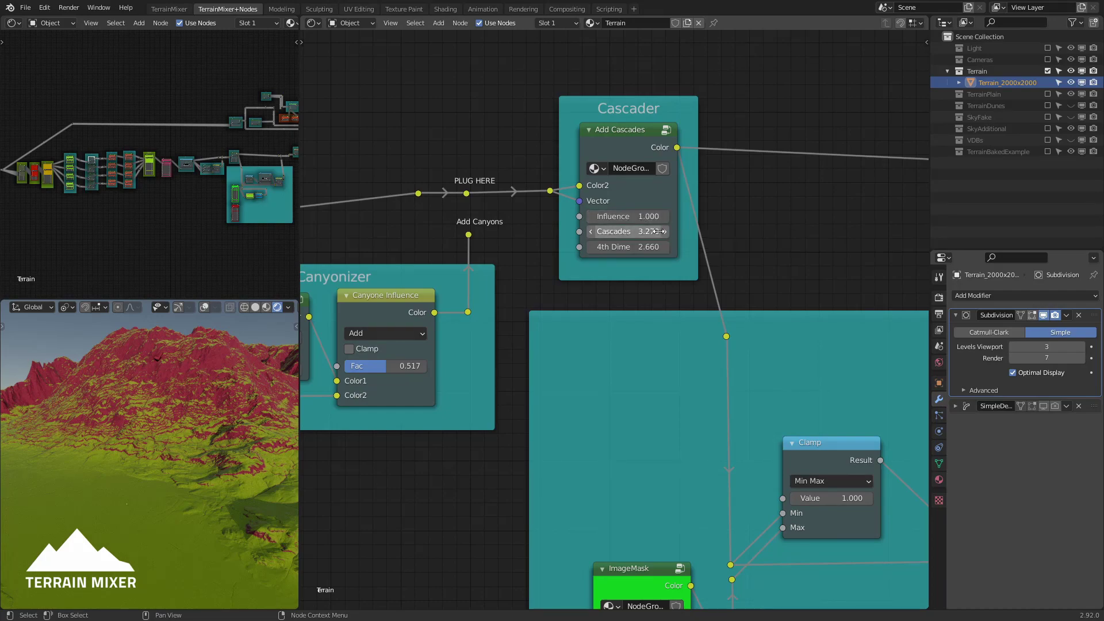
drag(648, 217, 638, 217)
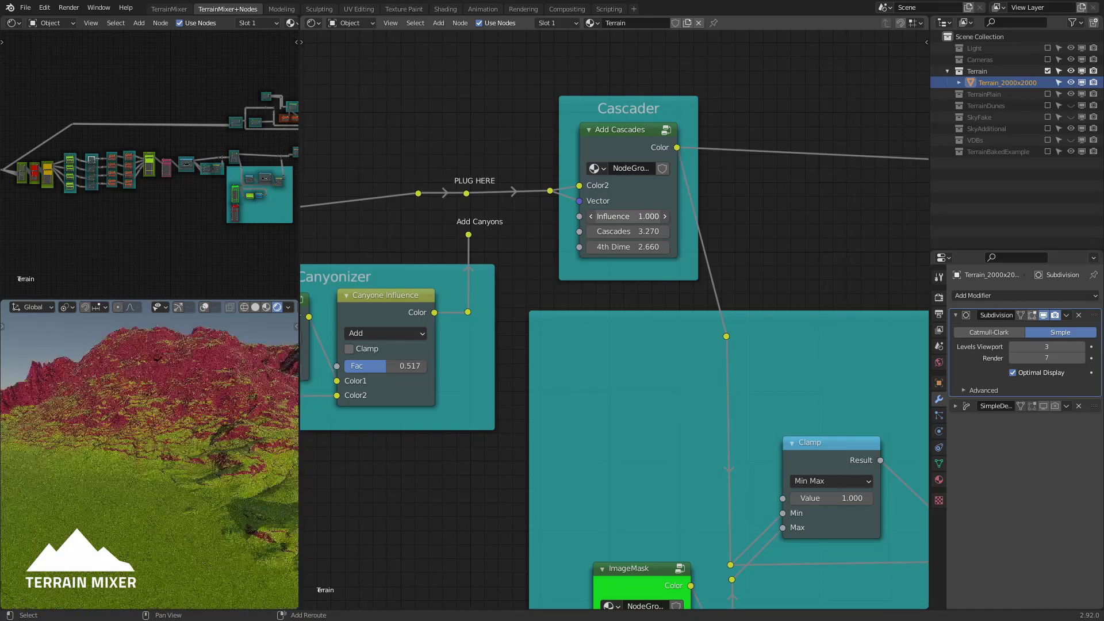
drag(637, 217, 640, 217)
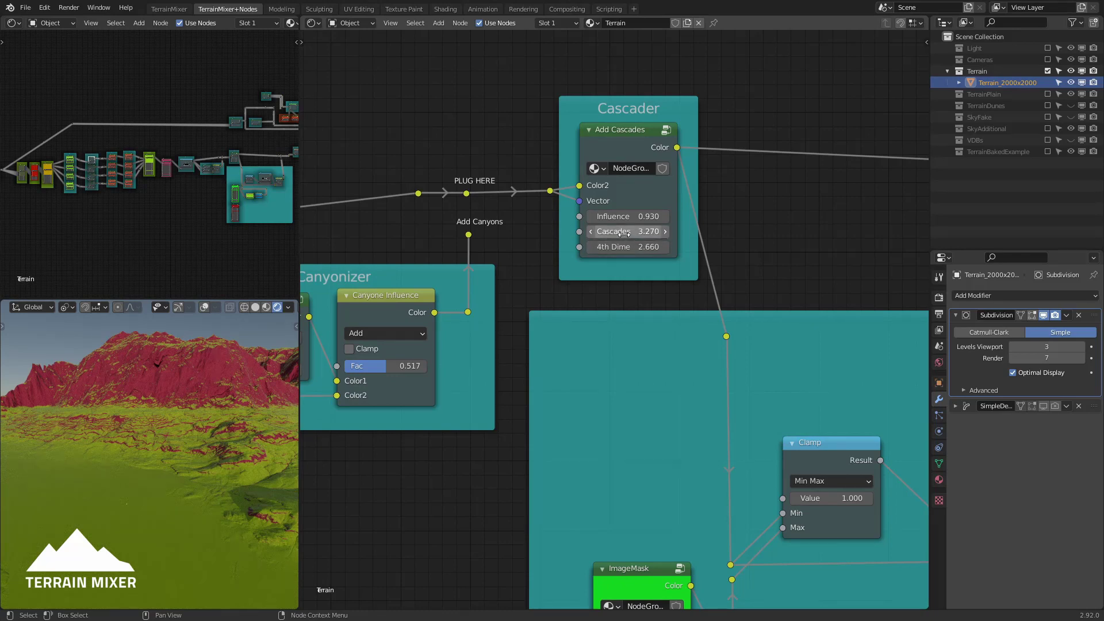
drag(620, 232, 850, 231)
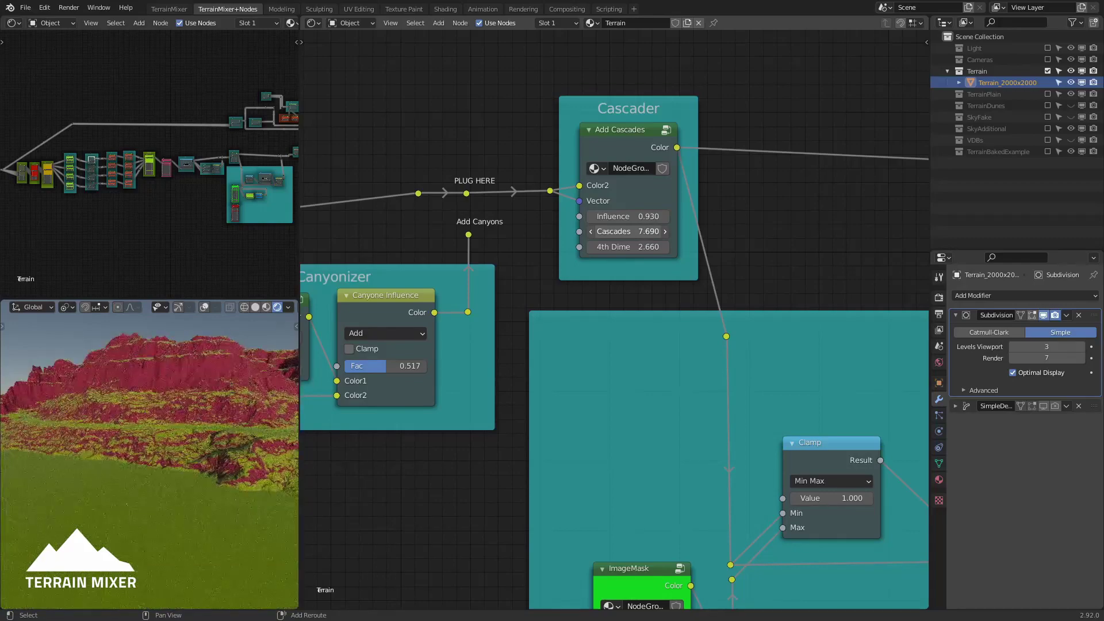
Step: Examine the cascaded rock walls and ledges of the mountain from several angles and distances
scroll(199, 412, up, 3)
middle_drag(199, 412, 260, 416)
scroll(260, 415, down, 5)
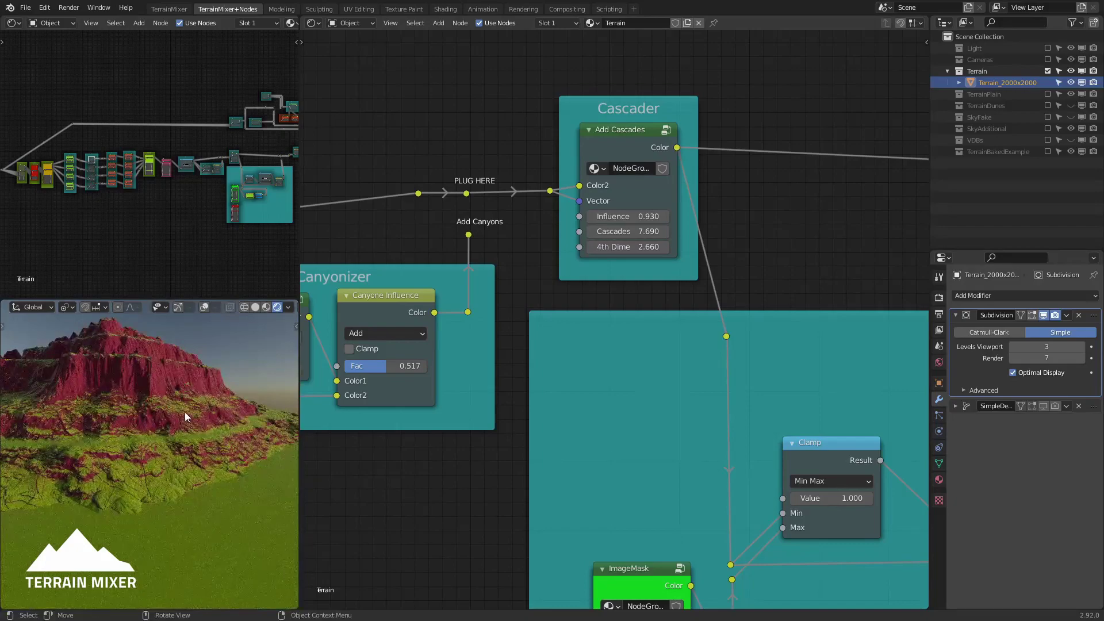
scroll(205, 416, up, 5)
scroll(215, 420, down, 3)
scroll(205, 413, up, 3)
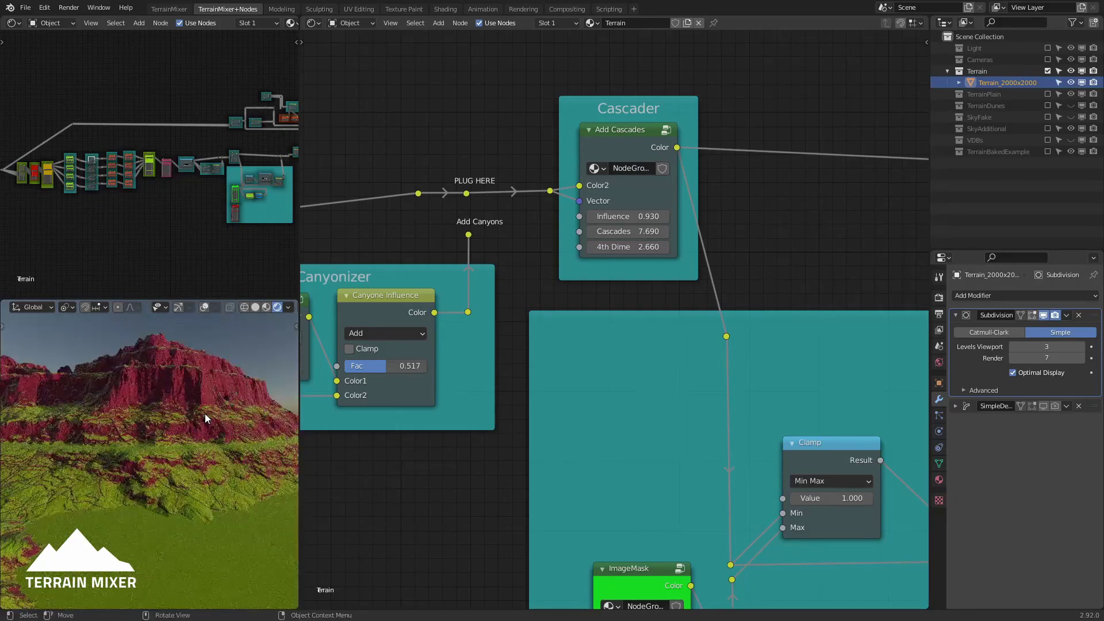
scroll(201, 394, up, 3)
scroll(185, 400, down, 3)
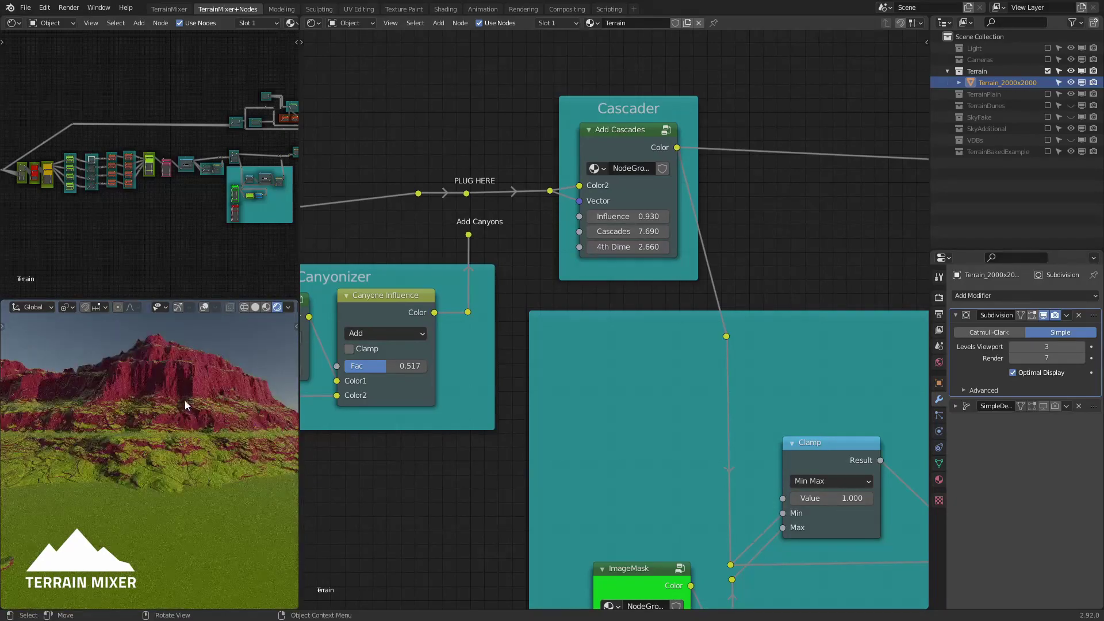
scroll(184, 404, up, 3)
scroll(184, 399, down, 4)
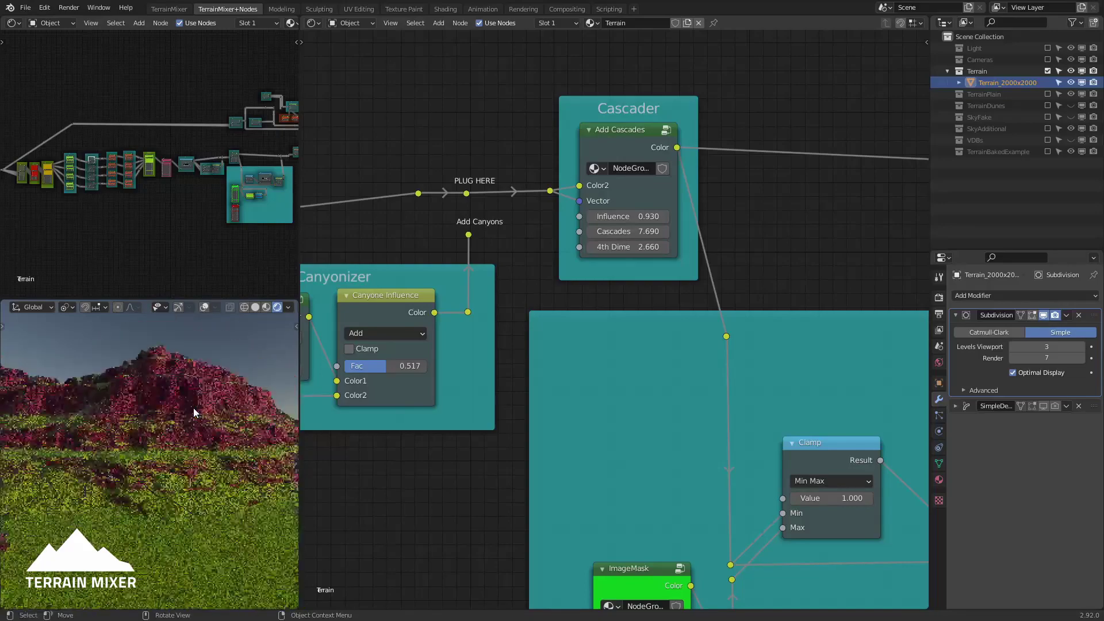
scroll(194, 408, up, 2)
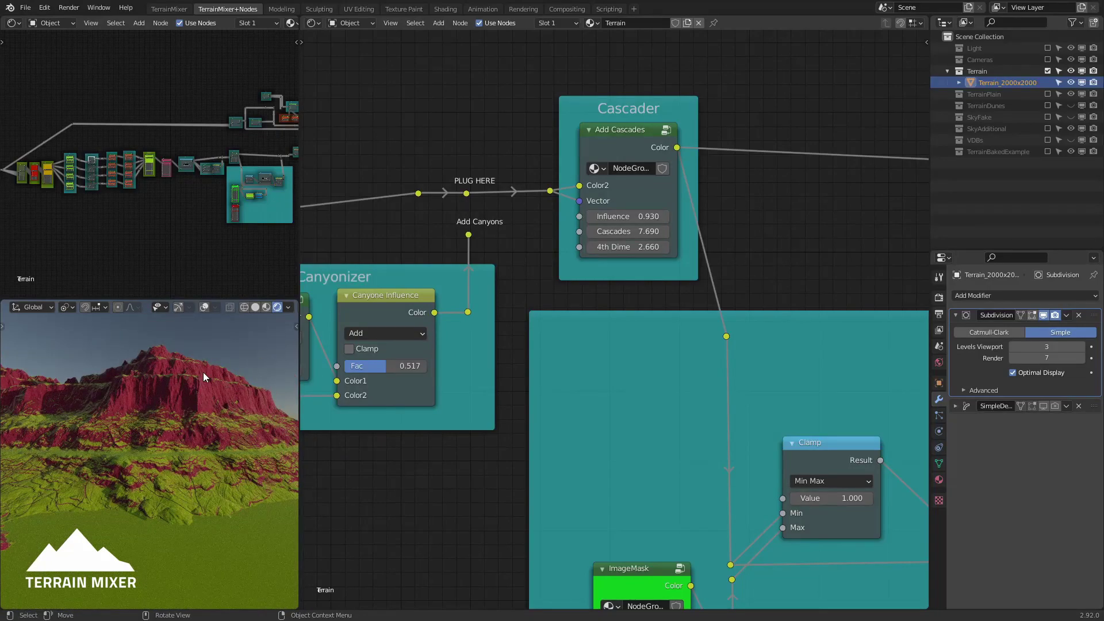
scroll(189, 373, down, 3)
scroll(182, 386, up, 3)
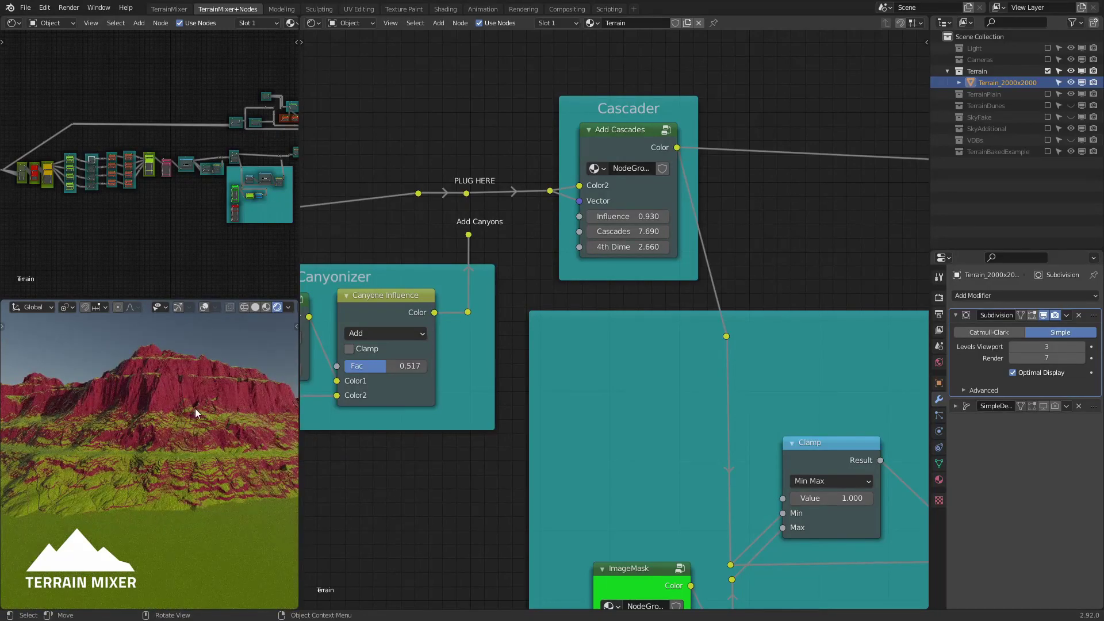
scroll(196, 410, down, 1)
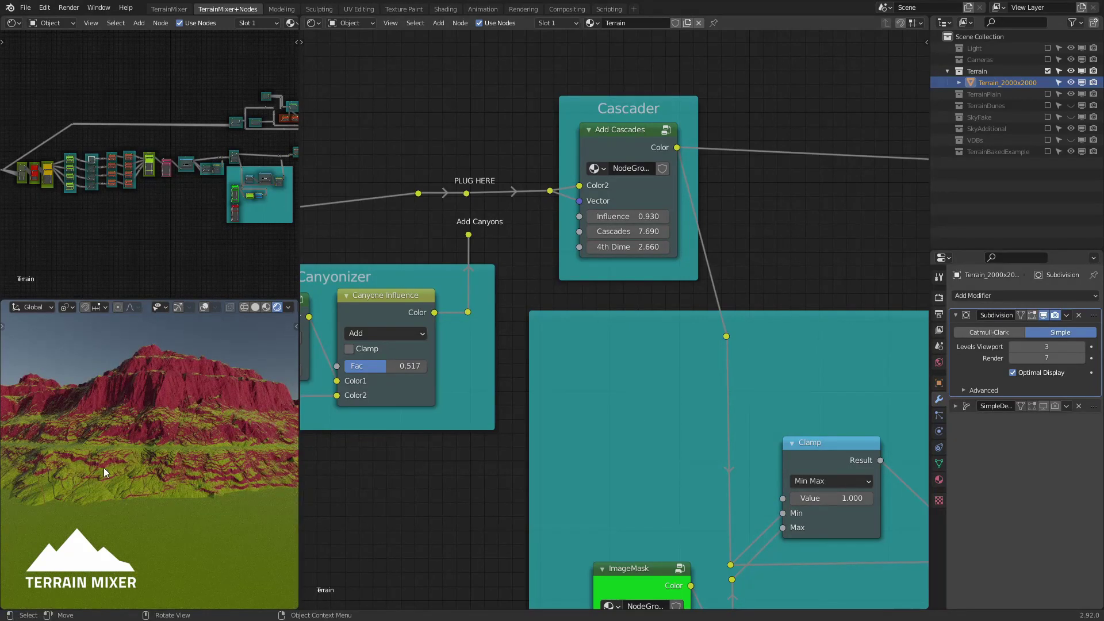
scroll(122, 398, up, 2)
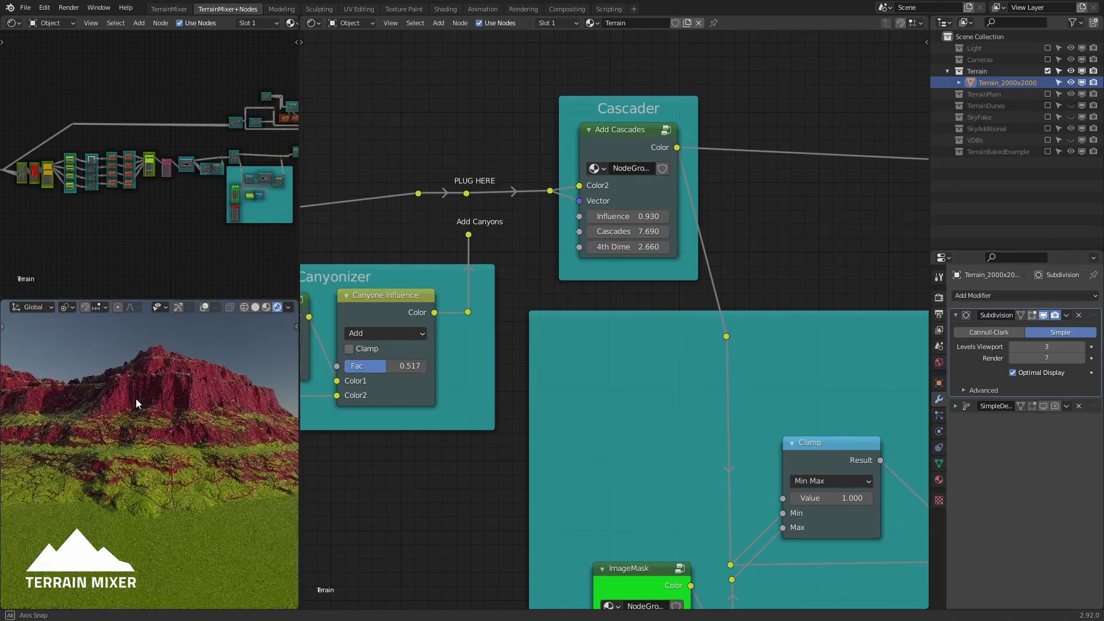
scroll(125, 393, up, 2)
scroll(154, 408, down, 2)
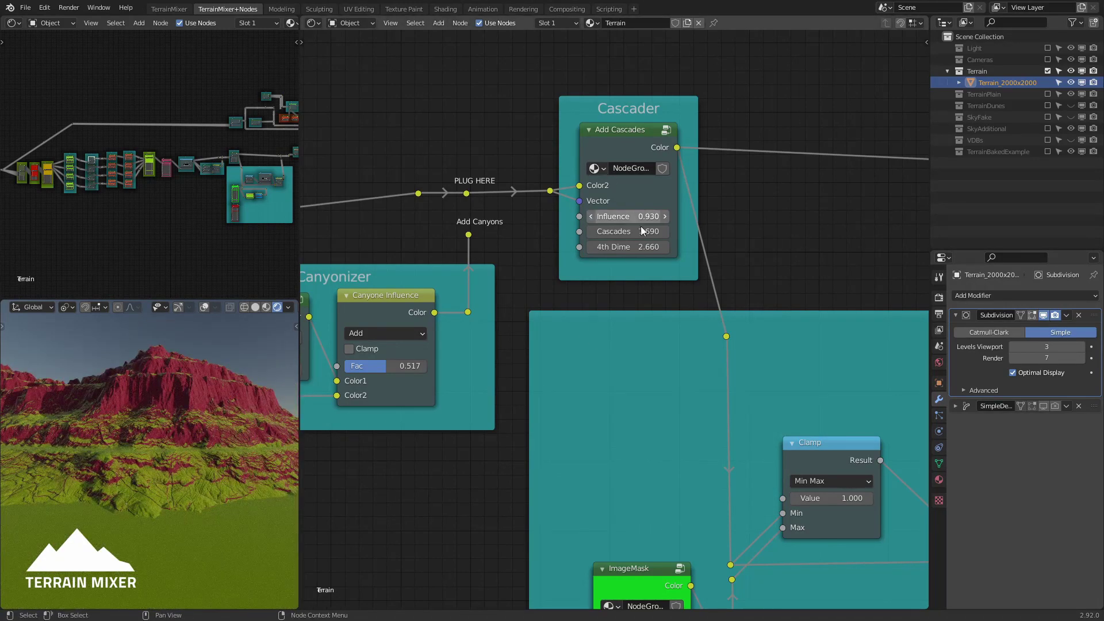
Step: Set the Add Cascades node's Influence to 1.000 and bring the neighbouring Canyonizer frame into view
drag(643, 231, 650, 231)
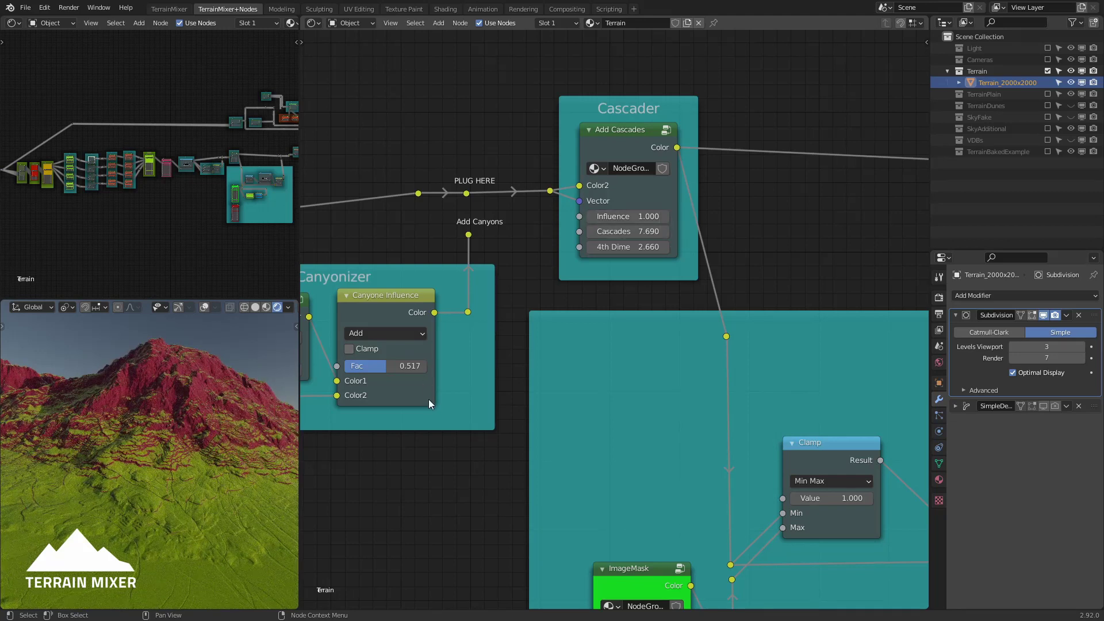
middle_drag(434, 286, 490, 274)
scroll(479, 436, down, 2)
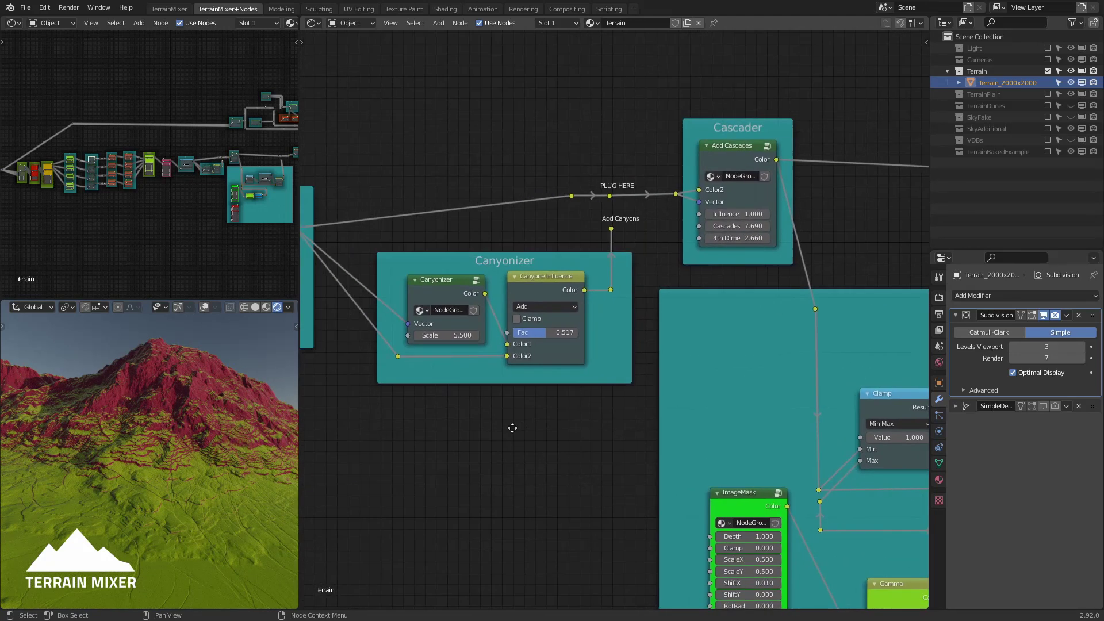
Step: Inspect the mountain's rock face up close and return the terrain preview to the camera view
middle_drag(199, 401, 165, 443)
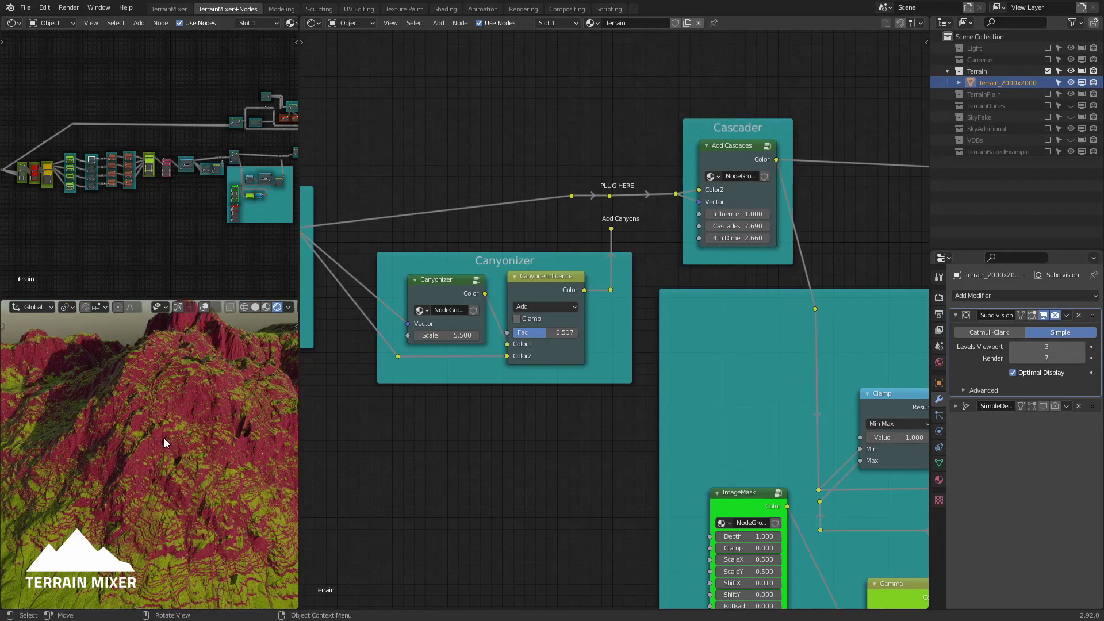
key(KP_0)
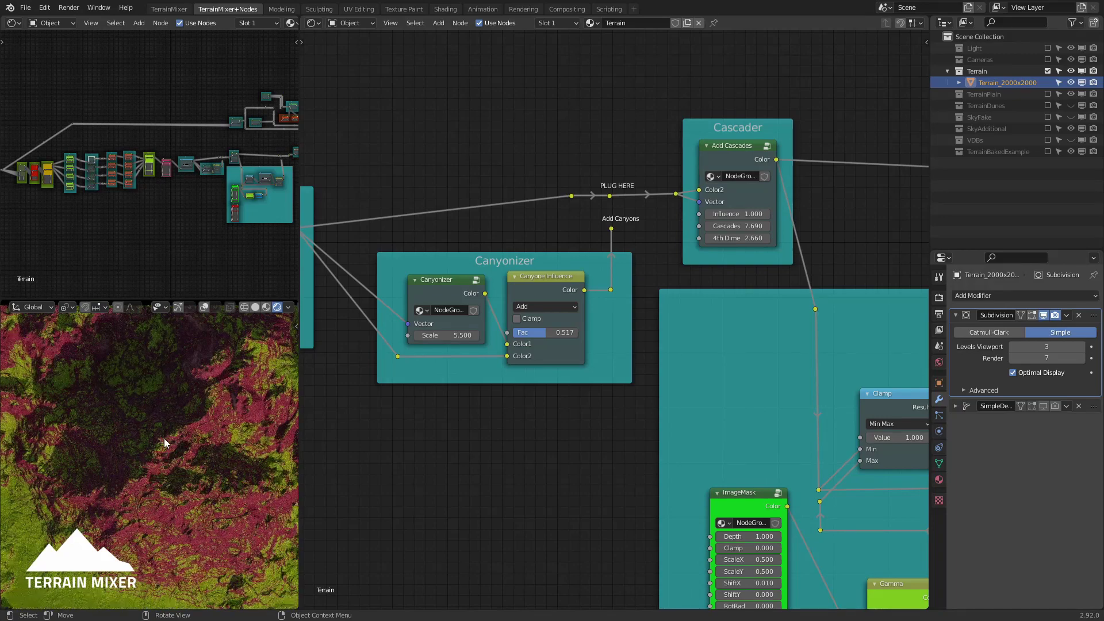
scroll(153, 458, up, 2)
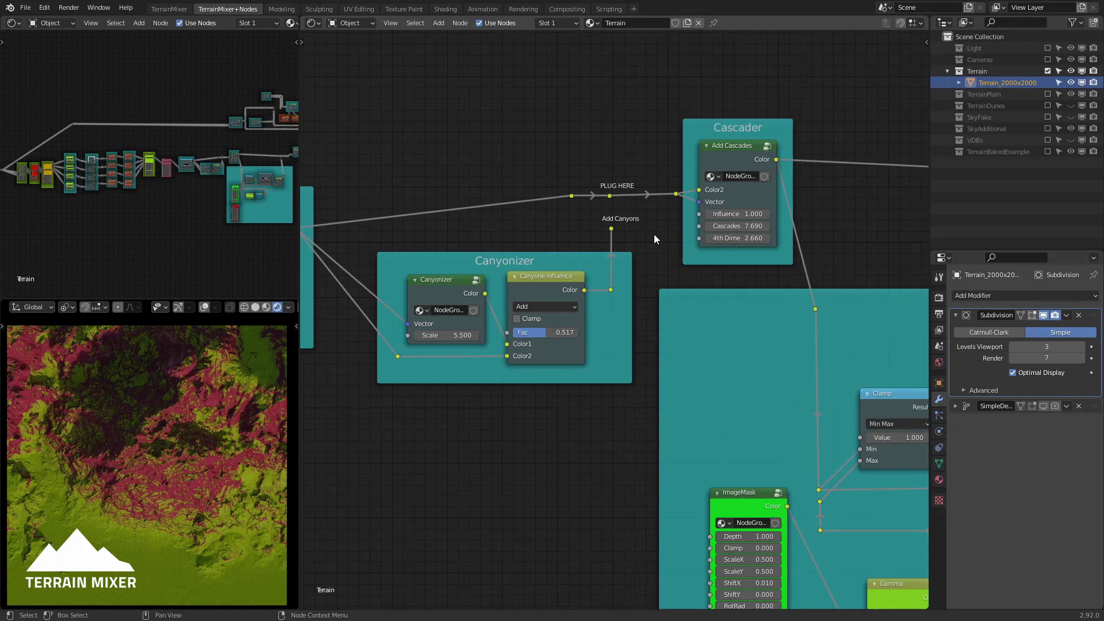
Step: Route the Add Canyons output into the PLUG HERE reroute before the Cascader and view the canyon walls from the side
drag(610, 229, 612, 196)
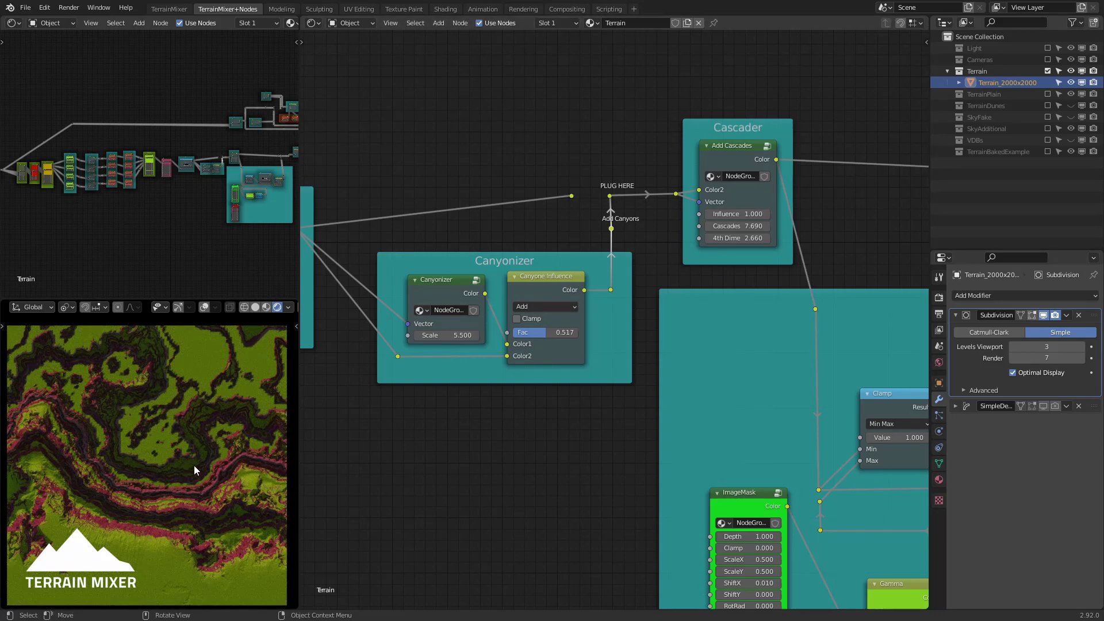
middle_drag(194, 465, 198, 430)
scroll(197, 414, down, 3)
scroll(146, 373, up, 4)
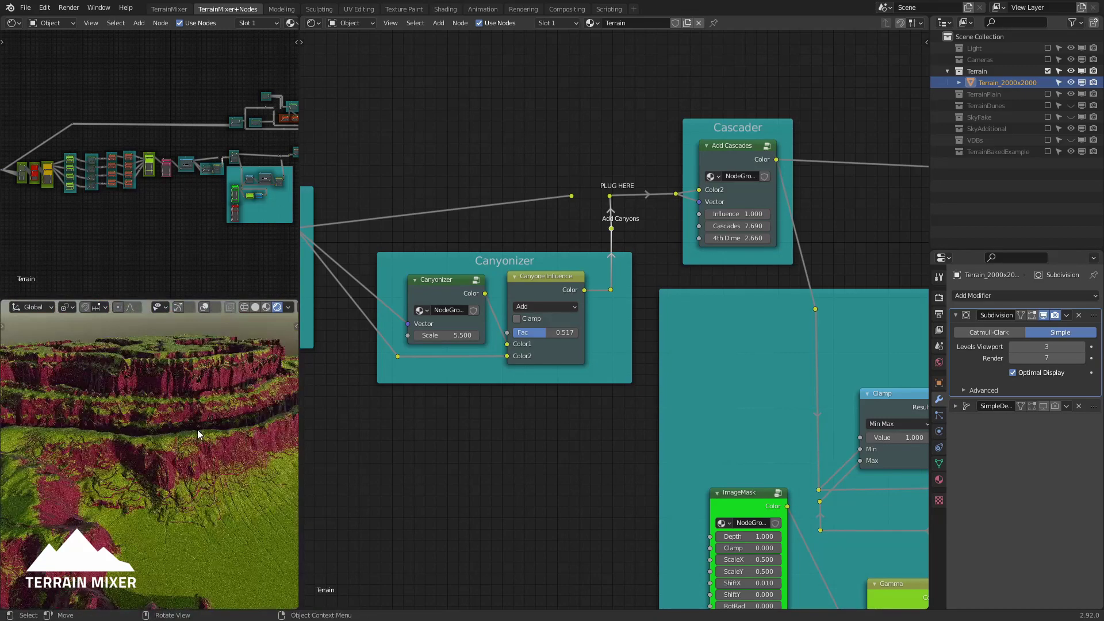
middle_drag(211, 365, 199, 384)
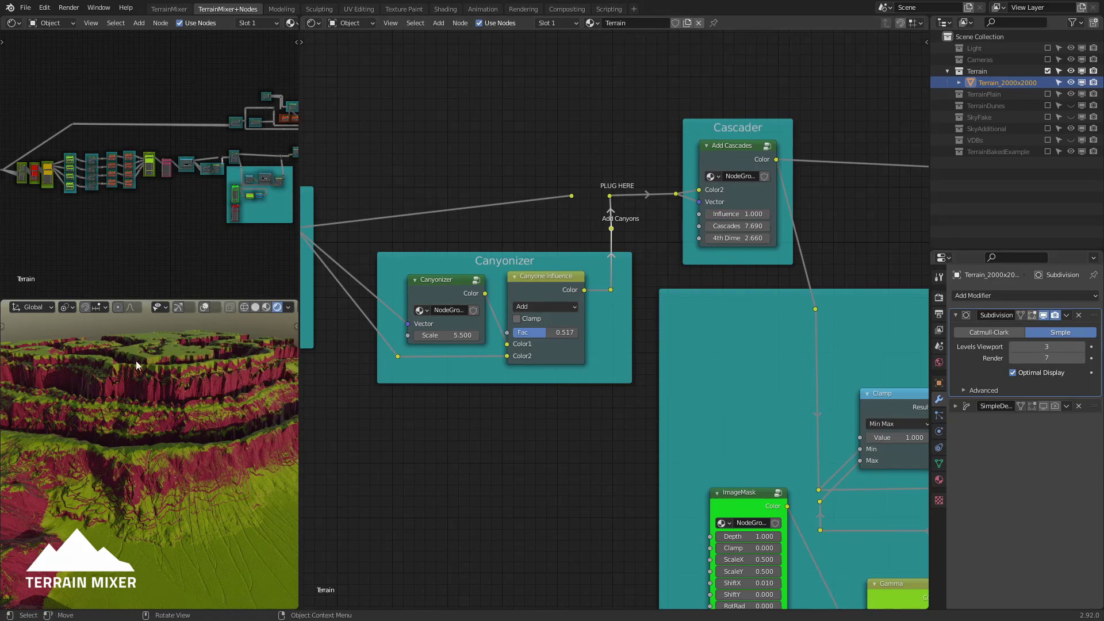
middle_drag(161, 444, 195, 425)
middle_drag(262, 469, 166, 429)
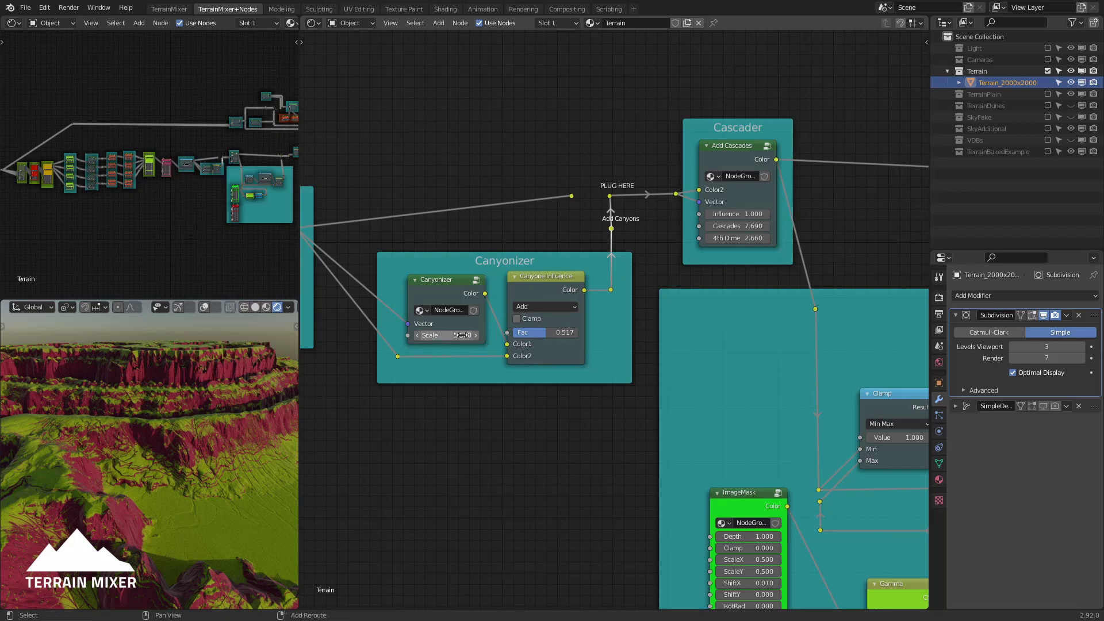
Step: Set the Canyonizer Scale to 4.270, the canyon influence Fac to 0.340 and the Add Cascades Influence to 0.930
mouse_move(462, 335)
mouse_down()
mouse_move(476, 335)
mouse_move(456, 336)
mouse_up()
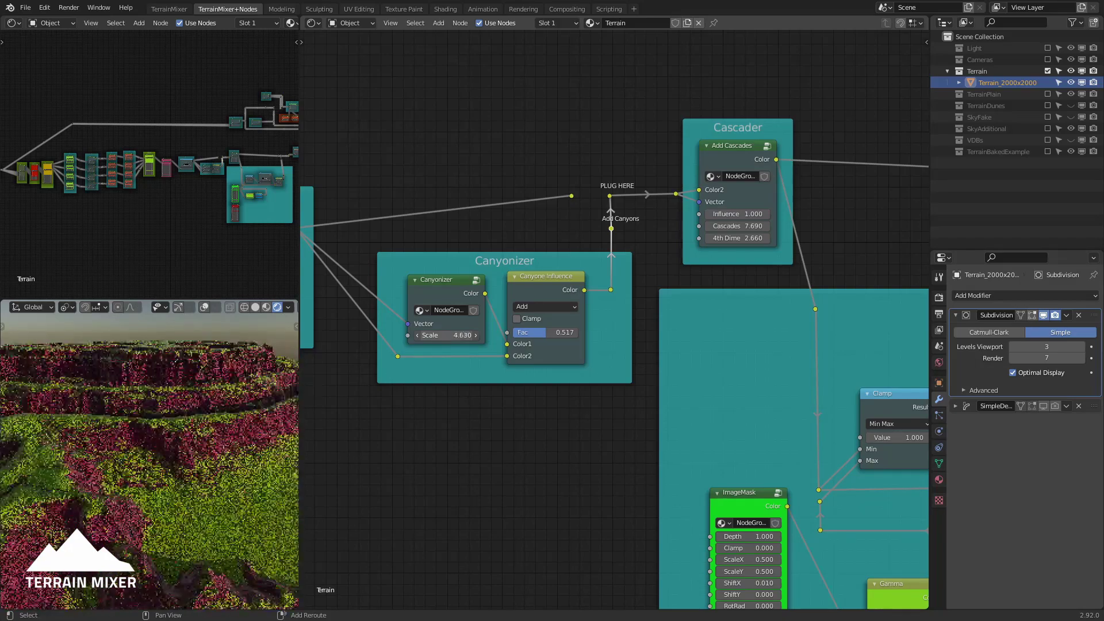
mouse_move(457, 335)
mouse_down()
mouse_move(423, 335)
mouse_move(447, 335)
mouse_up()
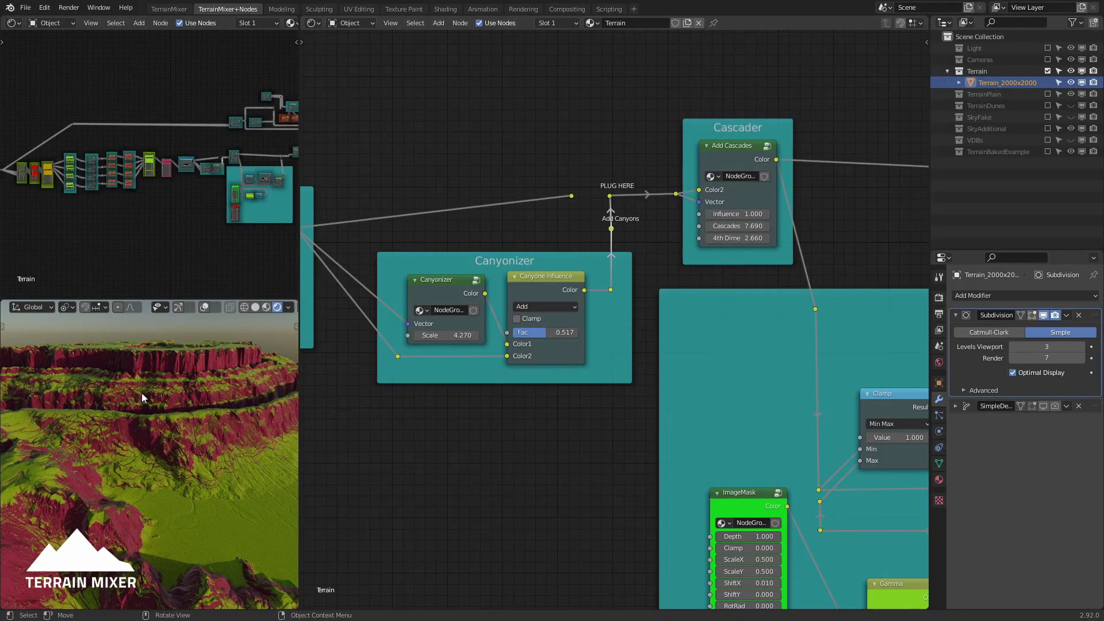
drag(553, 334, 537, 334)
drag(745, 213, 730, 214)
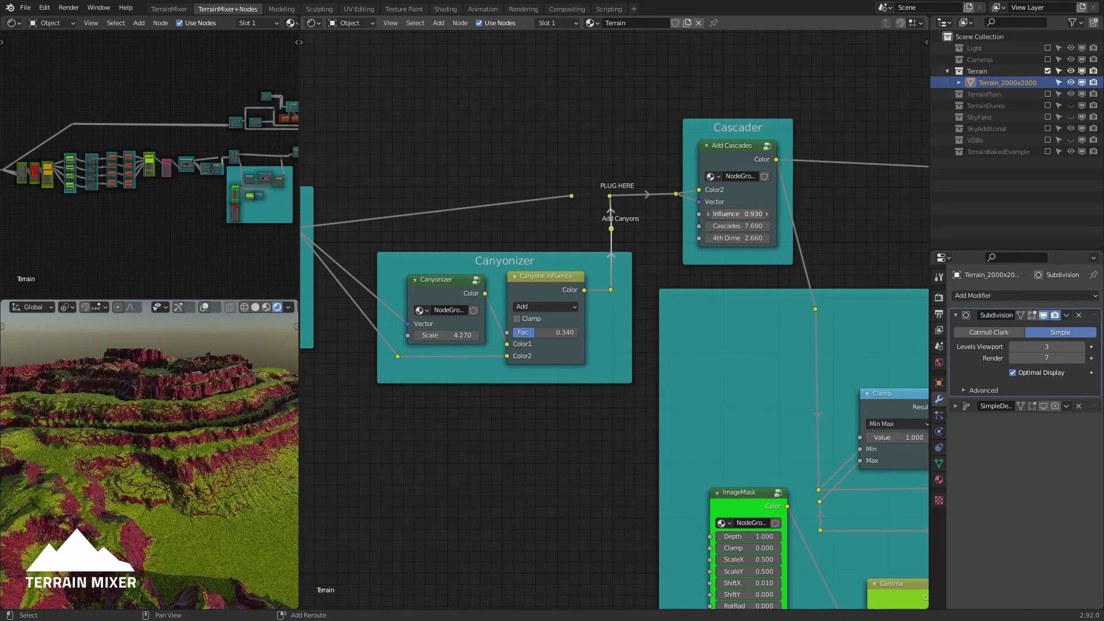
Step: In the TerrainMixer workspace, raise the Subdivision modifier's viewport levels to 5 with the canyon terraces seen from the side
click(166, 9)
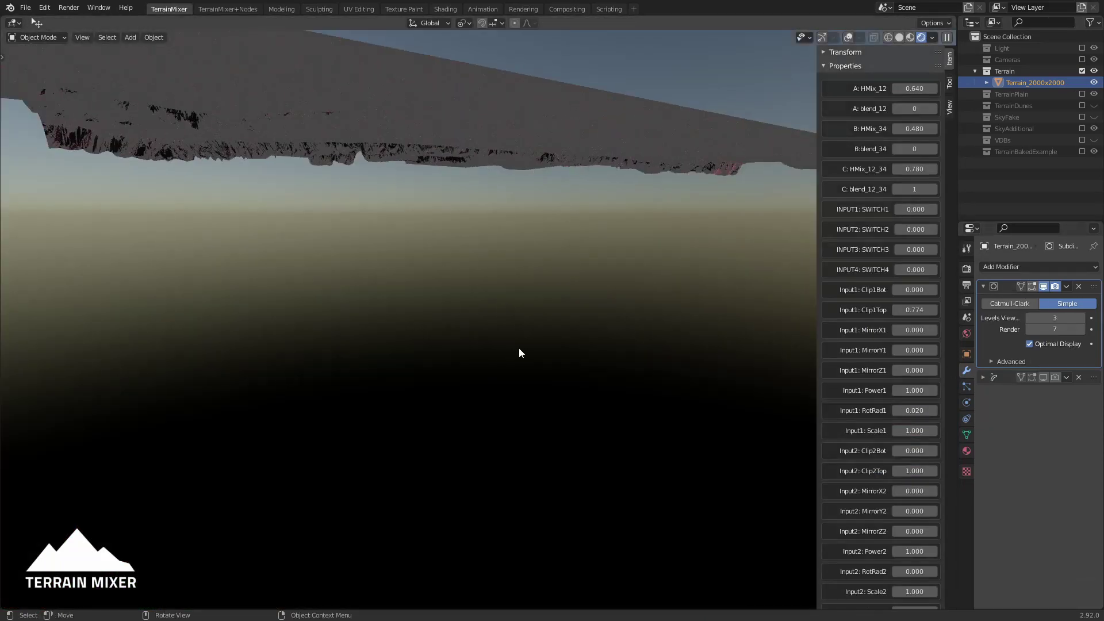
middle_drag(519, 348, 535, 269)
scroll(505, 299, up, 6)
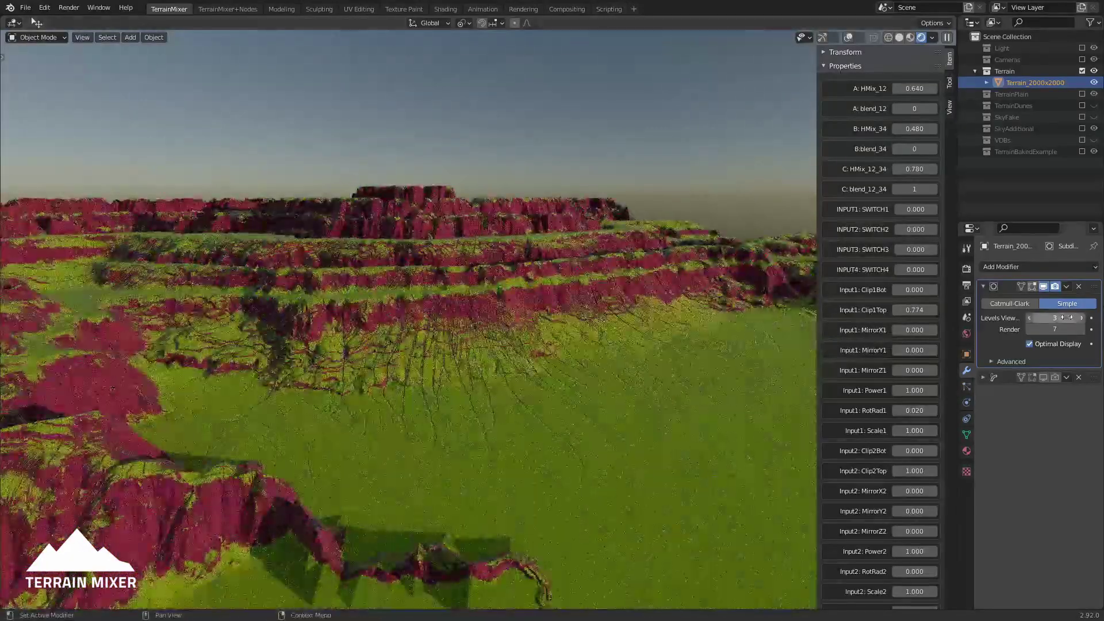
drag(1066, 318, 1081, 318)
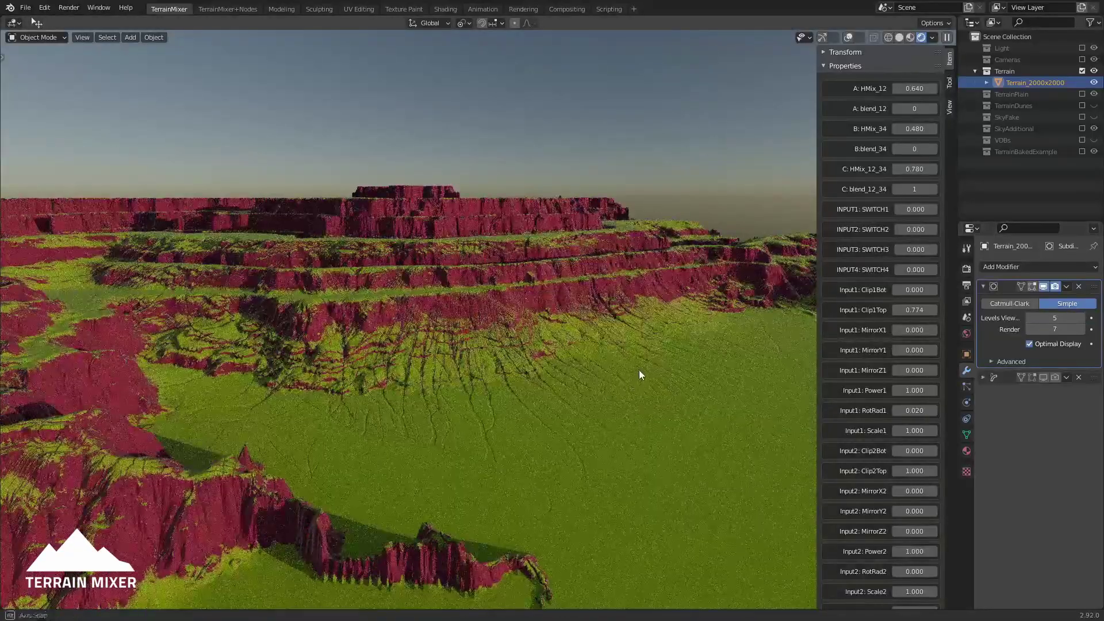
middle_drag(639, 374, 620, 357)
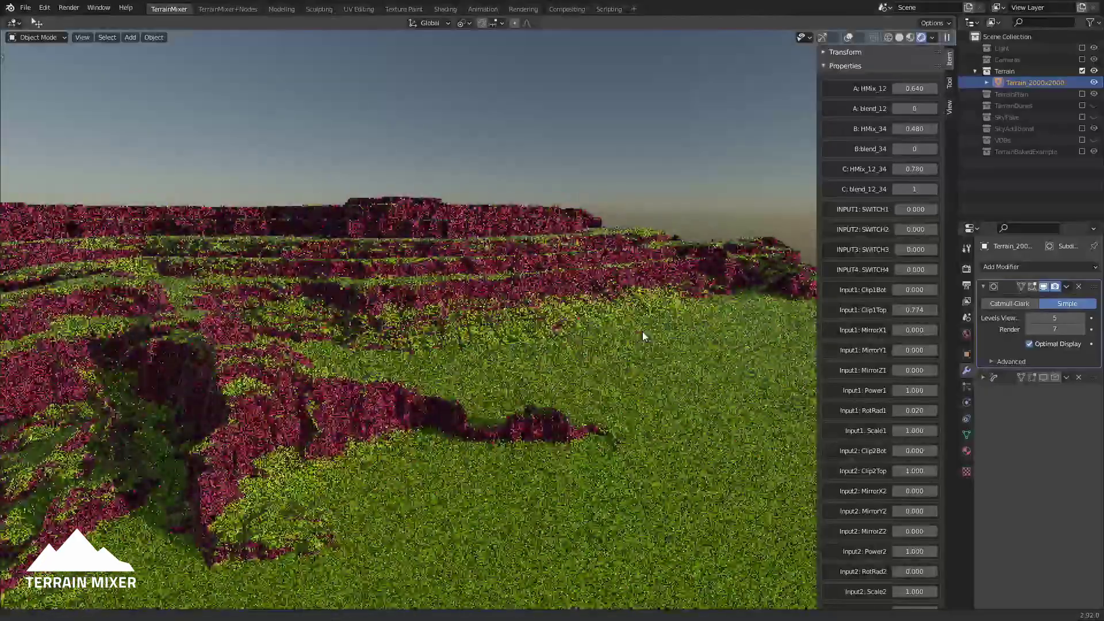
middle_drag(677, 333, 674, 304)
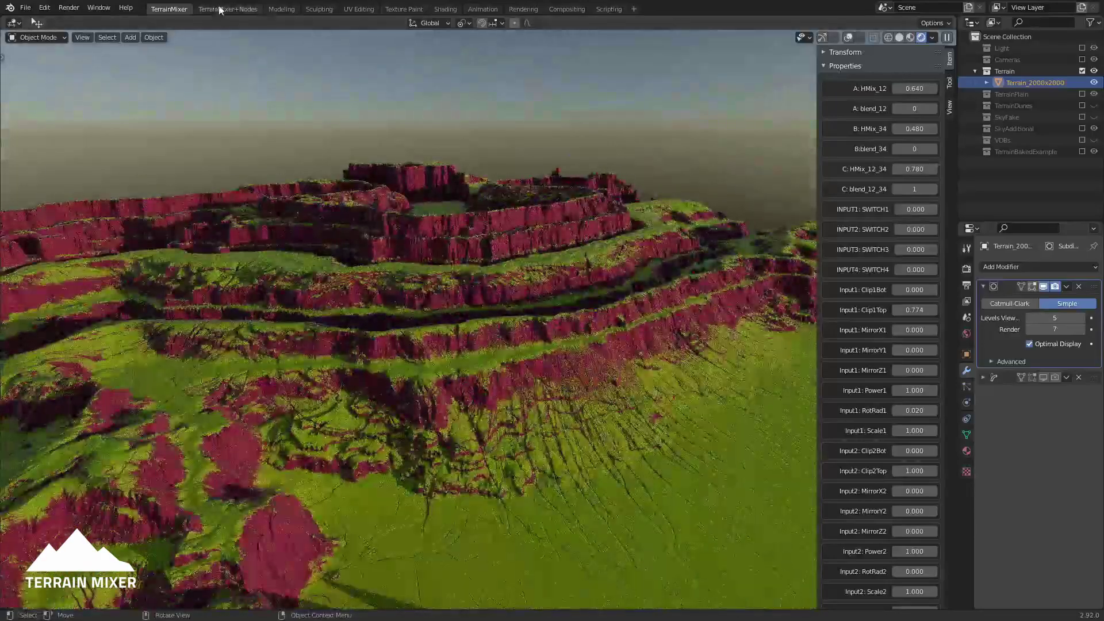
Step: Back in the TerrainMixer+Nodes workspace, reconnect the direct input to PLUG HERE, bypassing the canyons, and set the Add Cascades Influence to 1.000
click(228, 8)
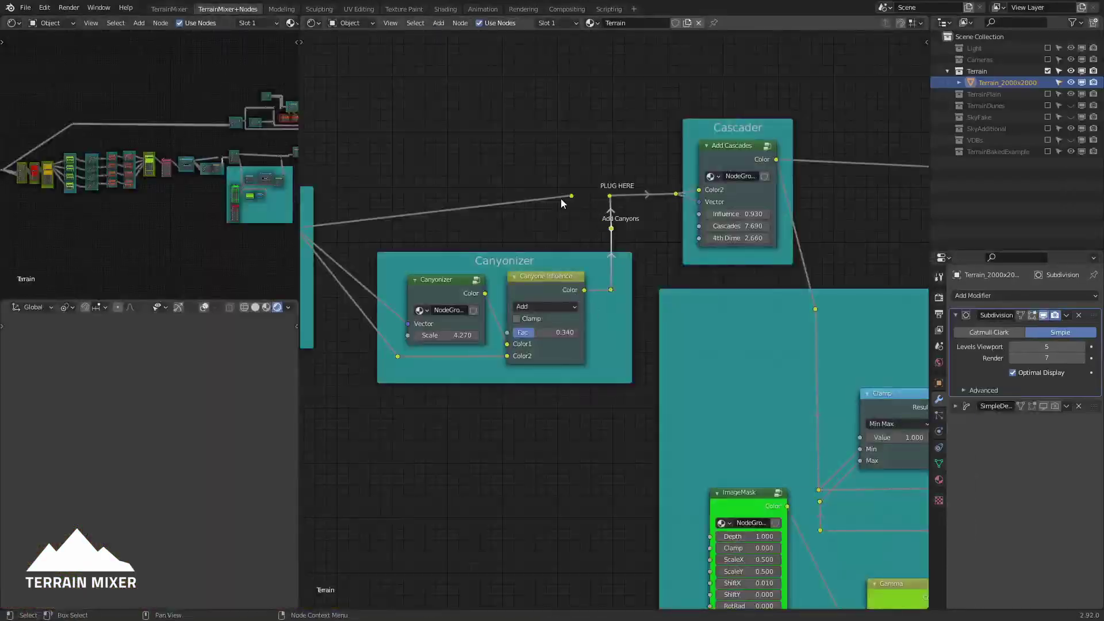
drag(571, 195, 608, 208)
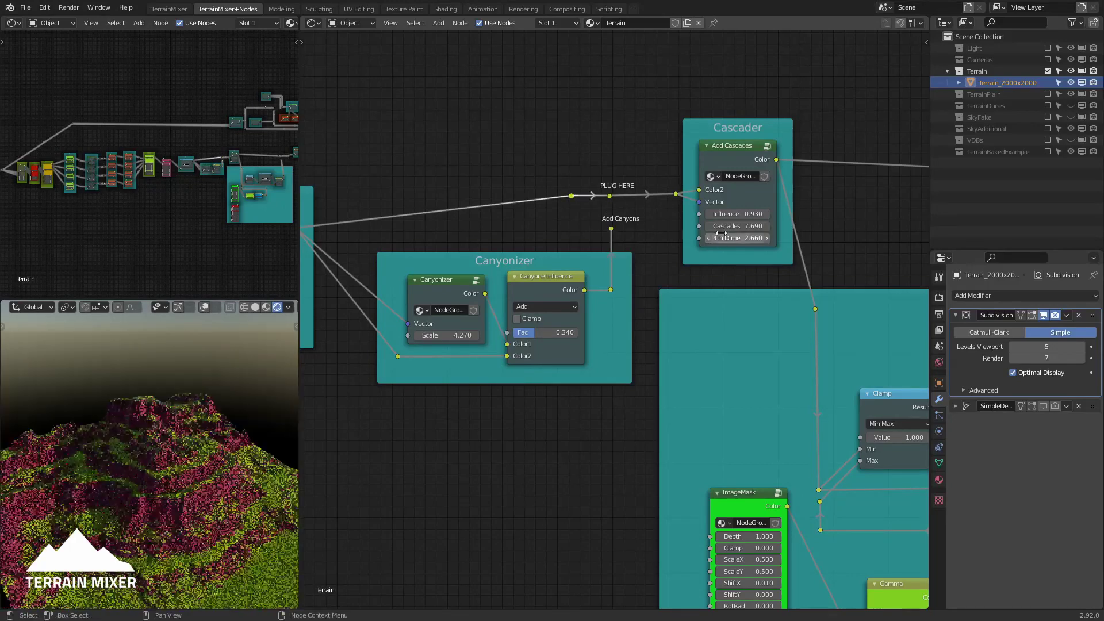
drag(739, 214, 755, 214)
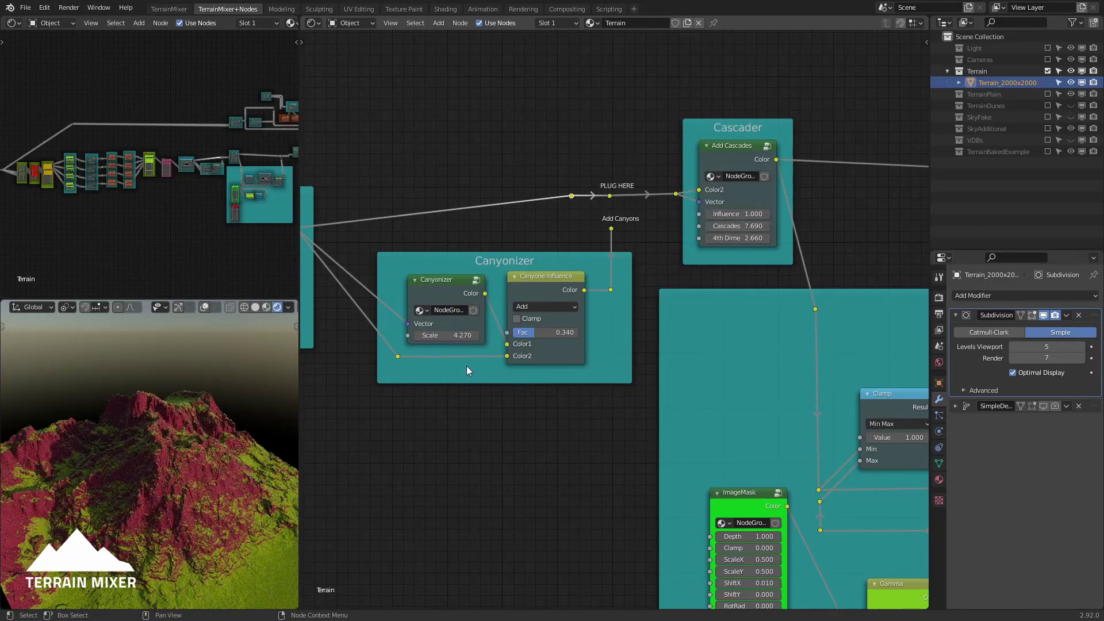
scroll(486, 363, down, 2)
middle_drag(159, 477, 187, 432)
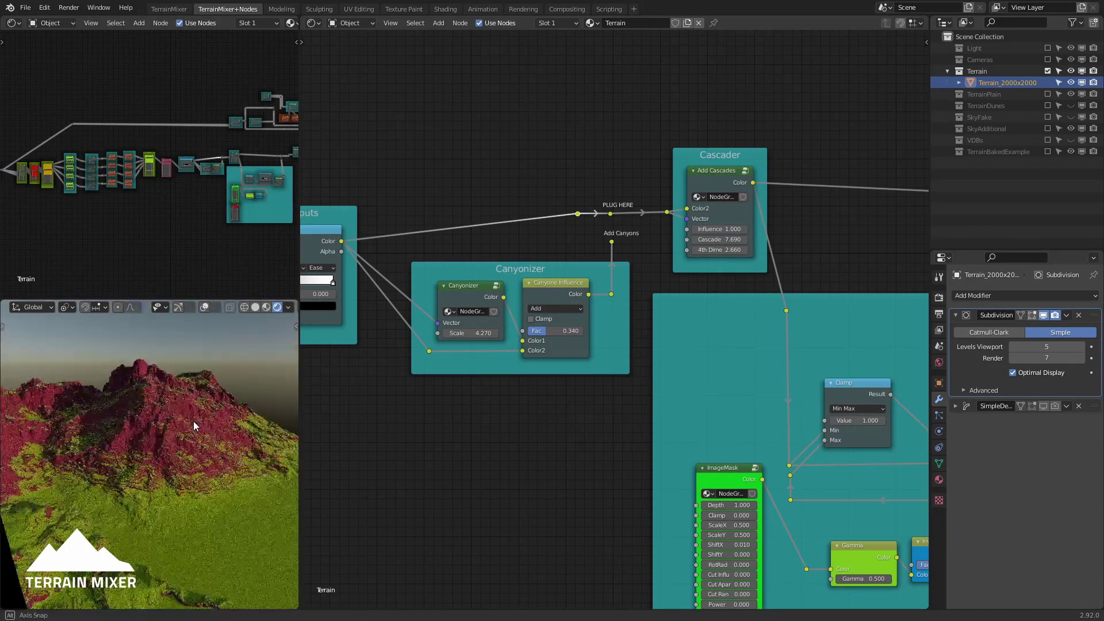
Step: Examine the Masker frame and the ImageMask group's inner Voronoi Texture and erosion image nodes, then exit the group
middle_drag(782, 514, 536, 329)
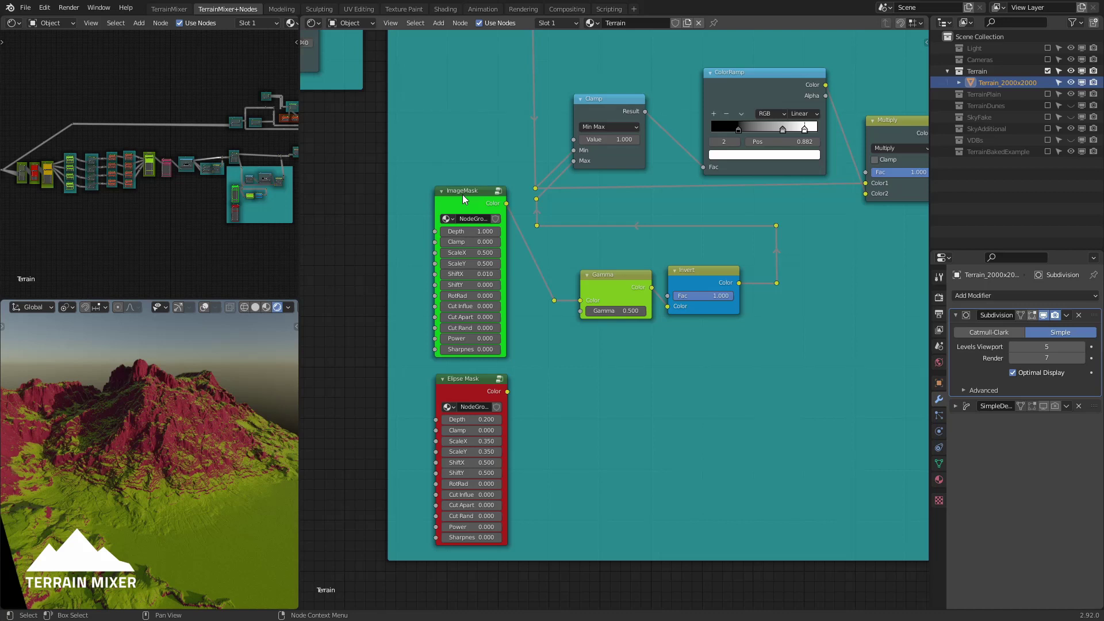
scroll(673, 449, down, 2)
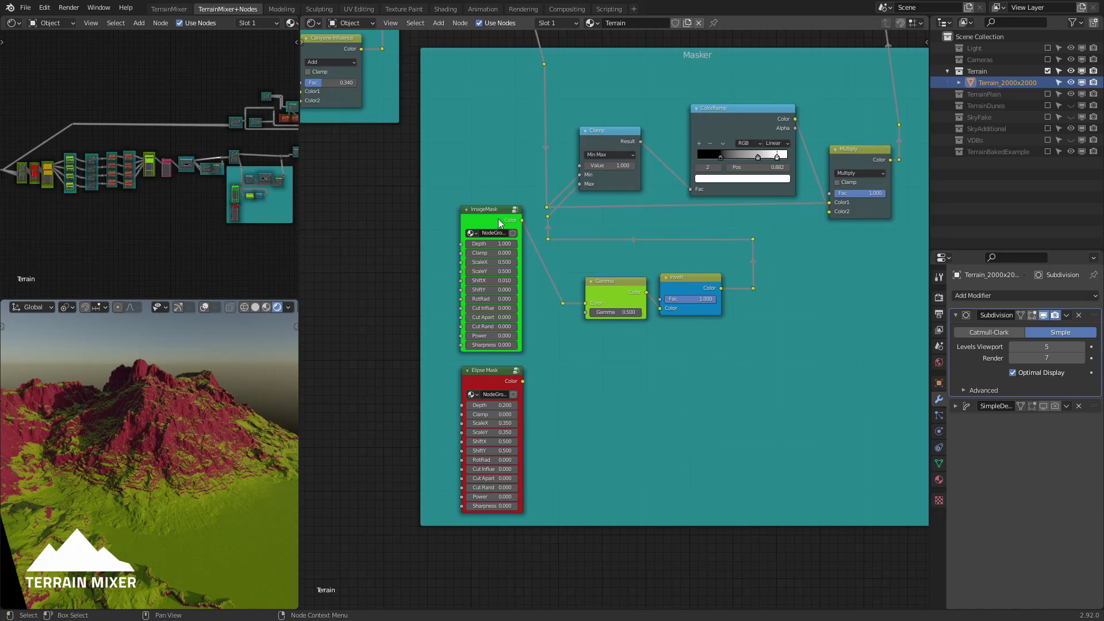
click(486, 216)
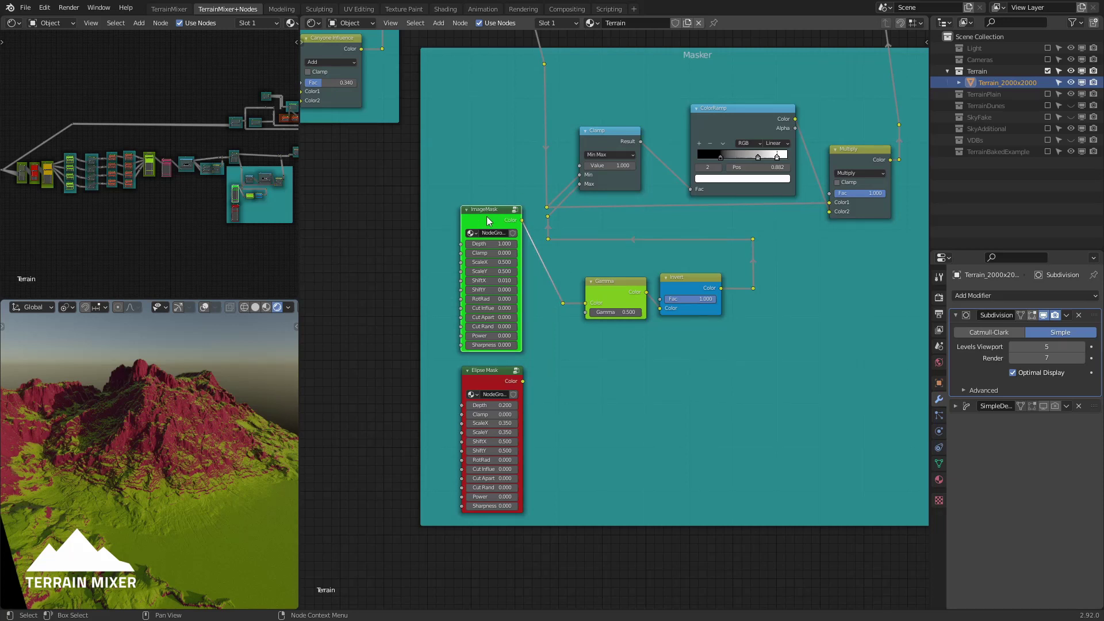
key(Tab)
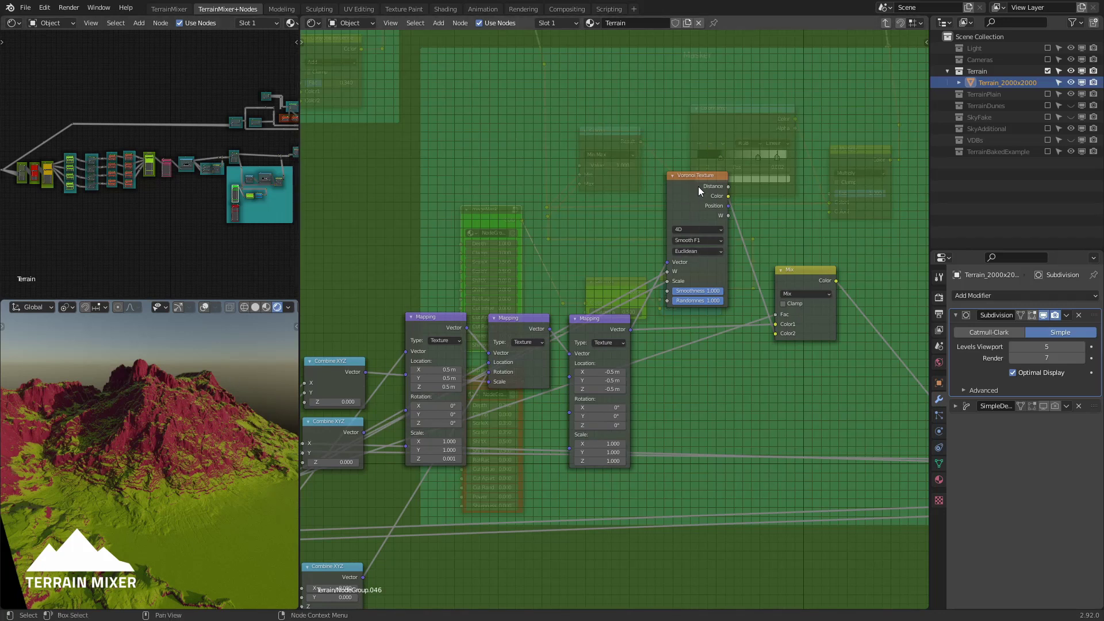
click(689, 206)
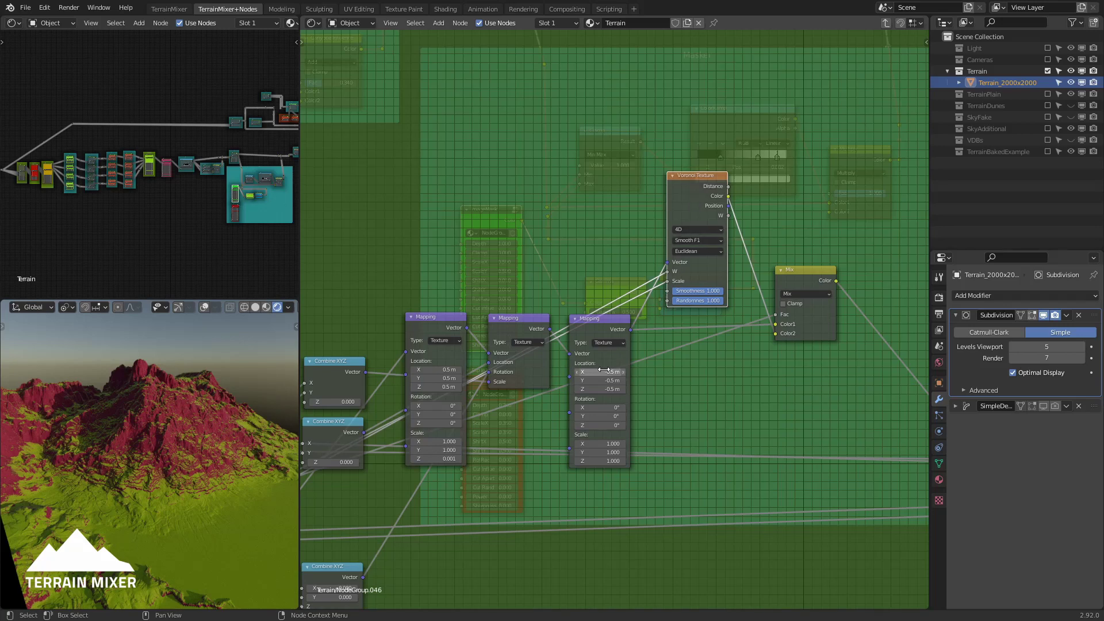
scroll(547, 402, down, 2)
key(Tab)
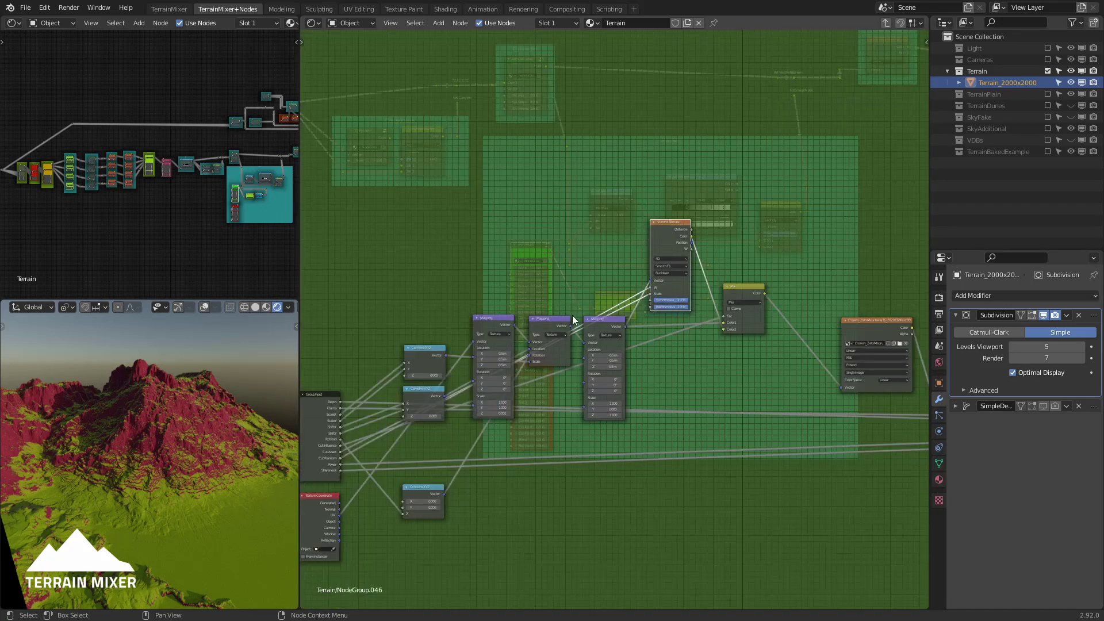
key(Tab)
middle_drag(683, 299, 919, 298)
click(623, 246)
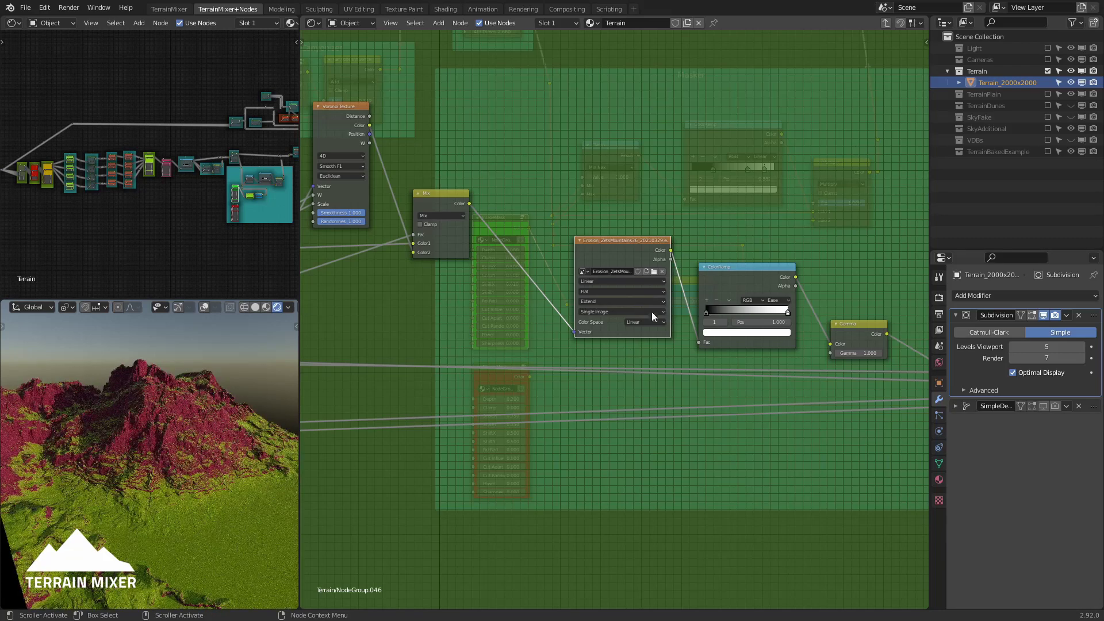
key(Tab)
Step: Connect the Masker's Add Image Mask output to the mask plug point before the ShapeShifter and frame the masked mountain in the preview
middle_drag(734, 301, 561, 425)
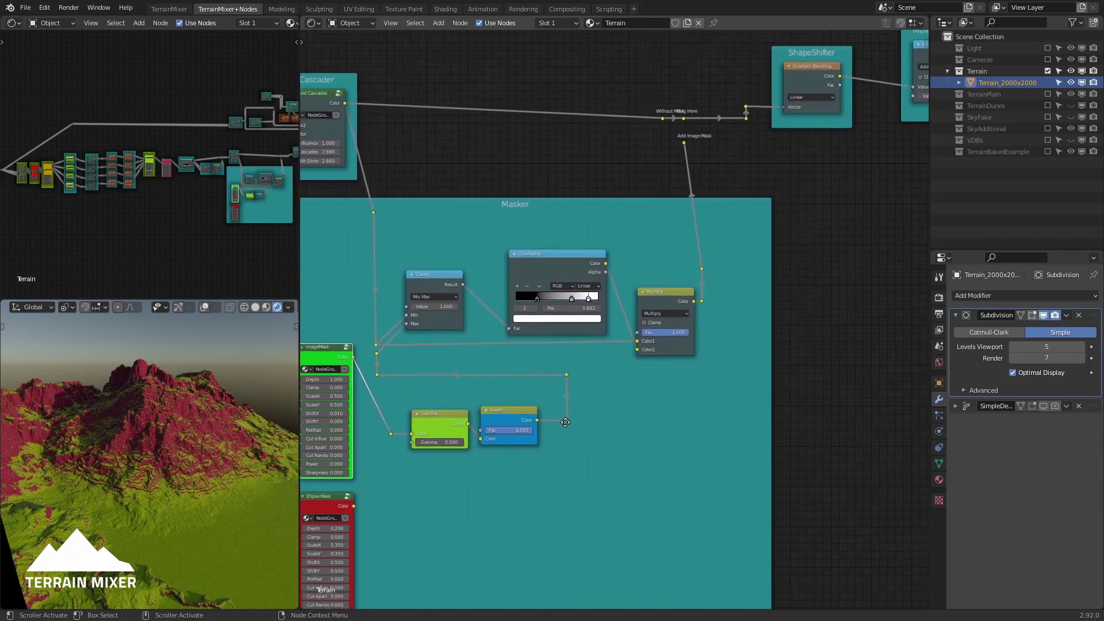
drag(684, 144, 683, 124)
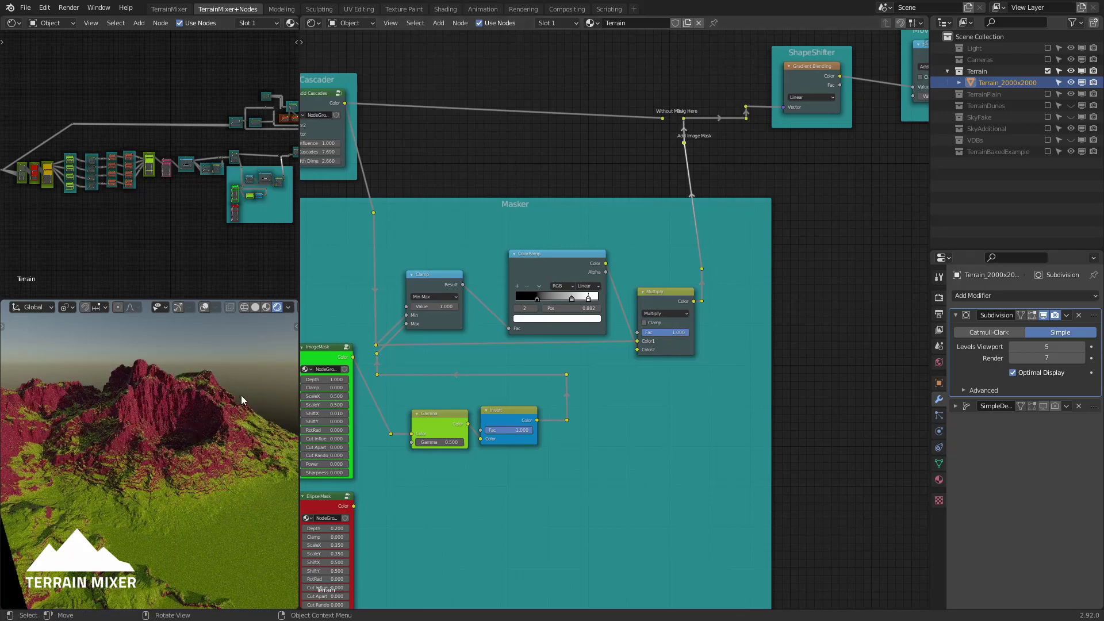
scroll(196, 452, up, 2)
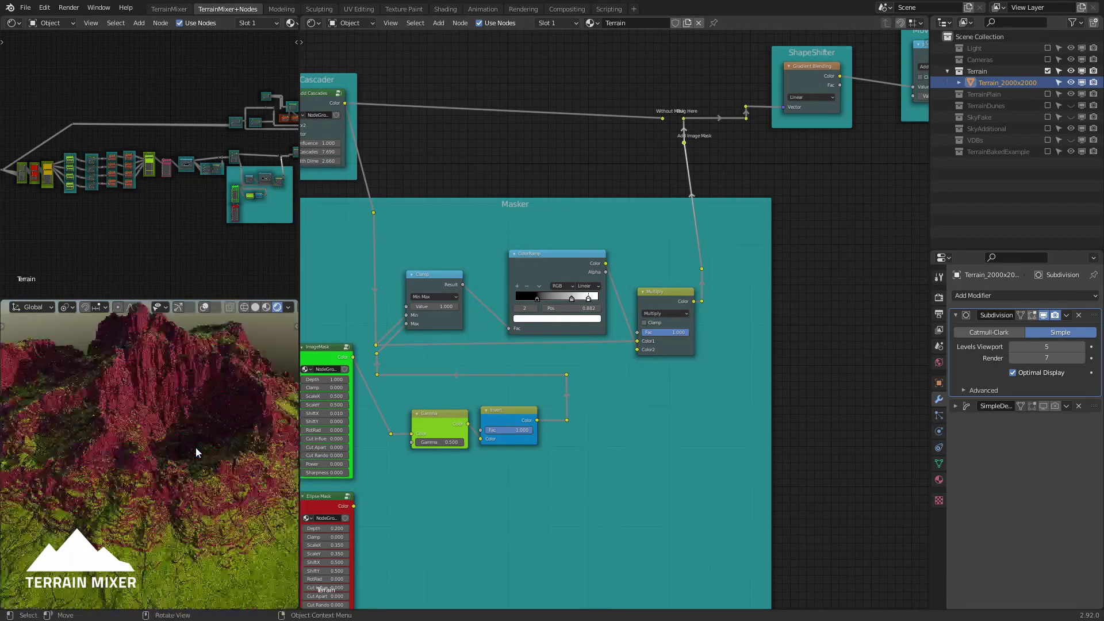
middle_drag(217, 463, 218, 423)
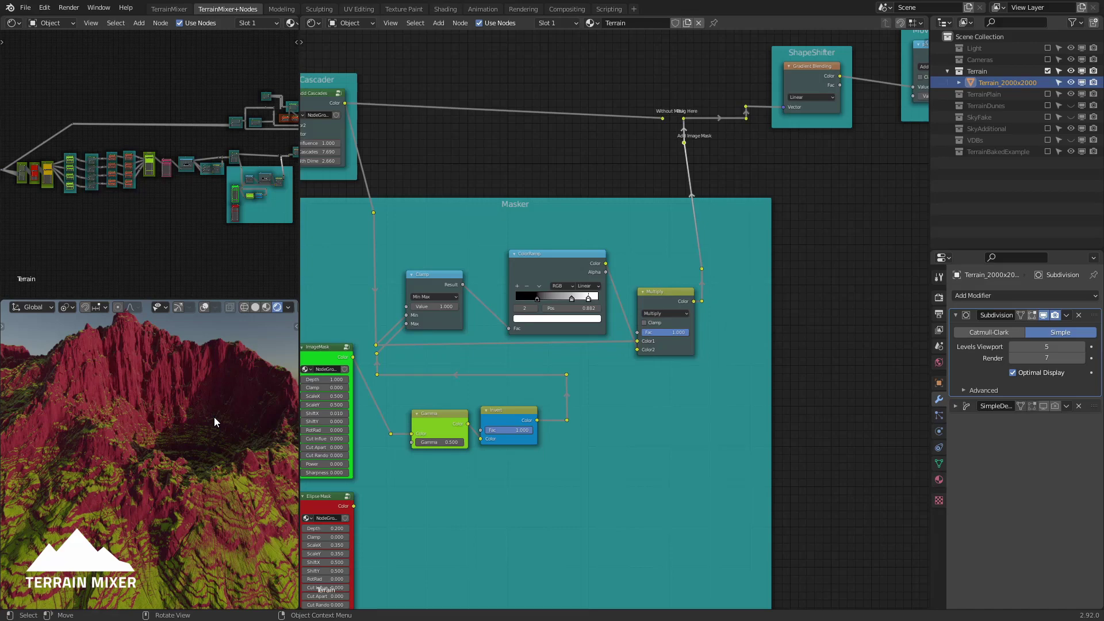
middle_drag(213, 416, 233, 442)
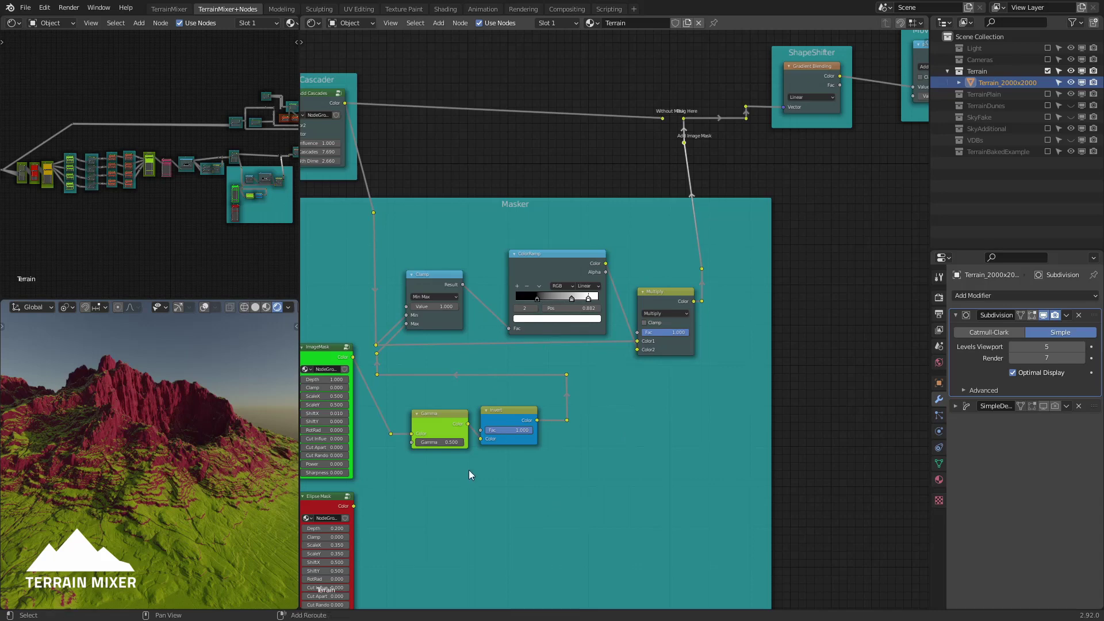
Step: Examine the image mask's effect on the mountain from several angles and distances, with the whole Masker frame in view
middle_drag(470, 475, 502, 457)
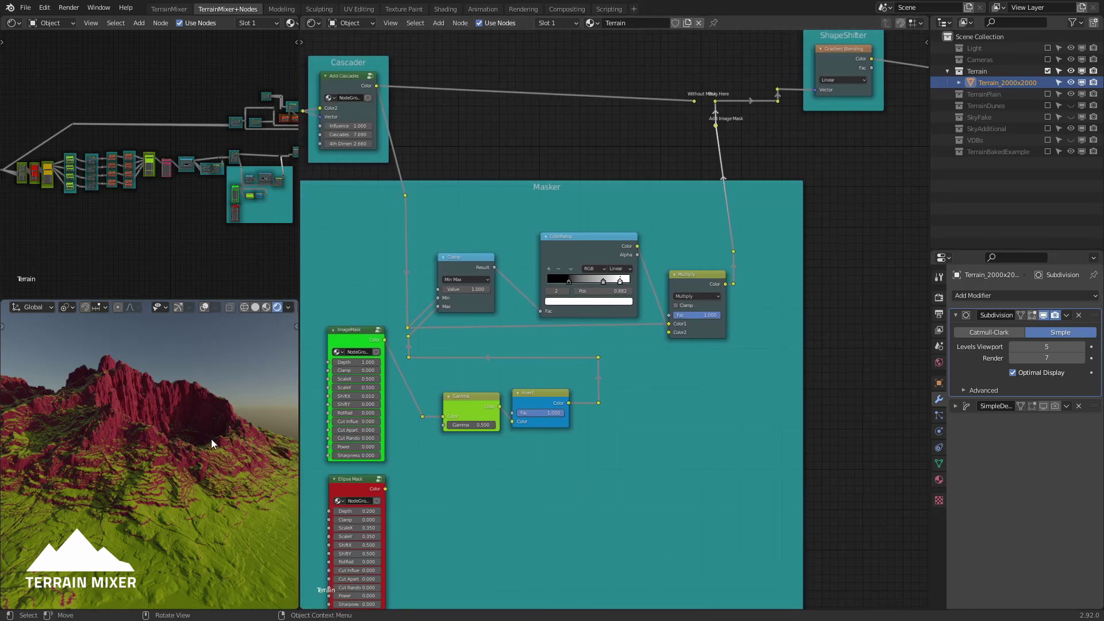
scroll(212, 436, up, 2)
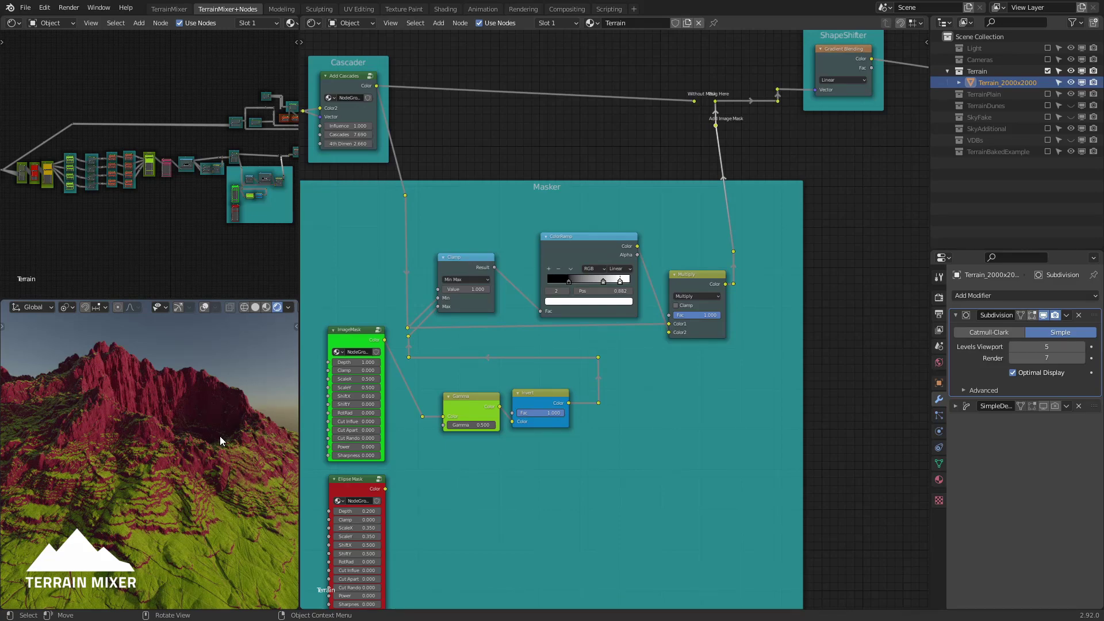
mouse_move(236, 470)
middle_down()
mouse_move(204, 471)
mouse_move(249, 470)
middle_up()
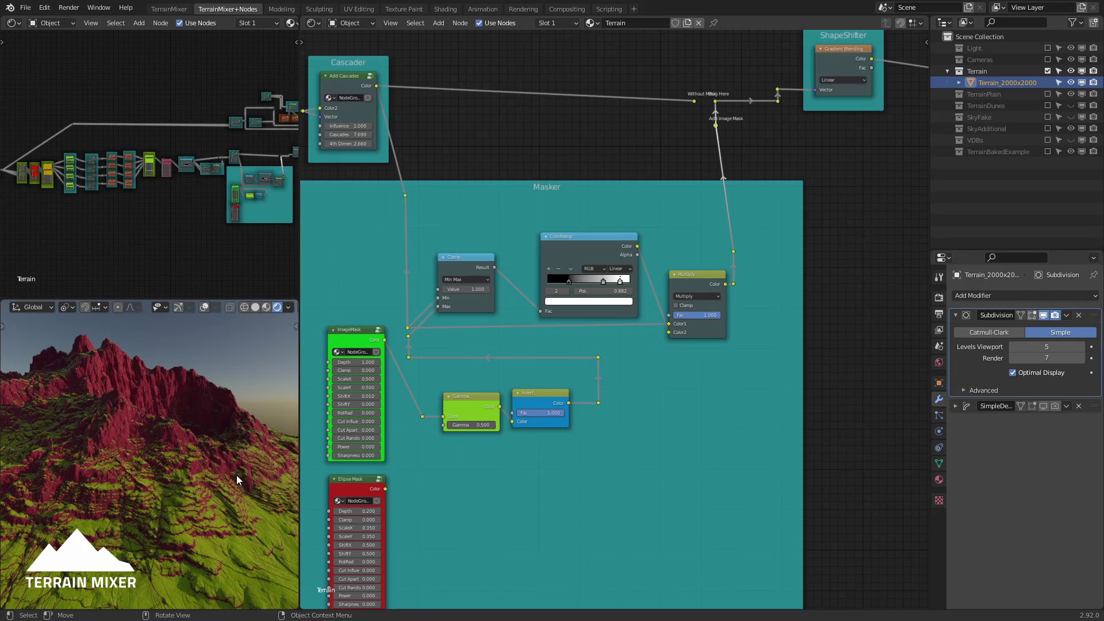
middle_drag(225, 472, 235, 467)
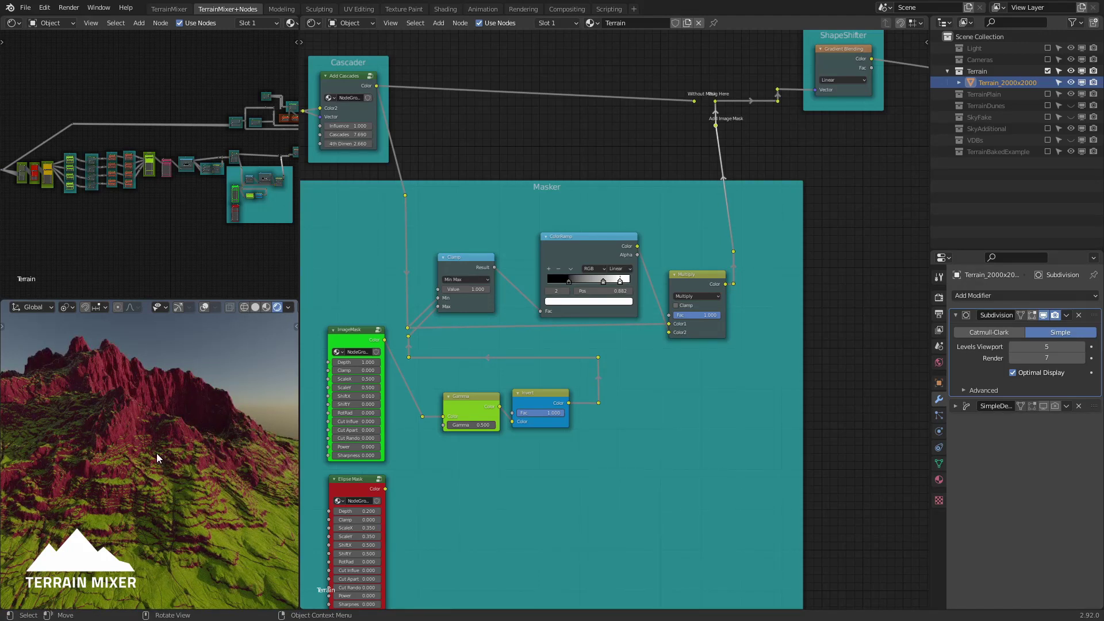
scroll(214, 446, up, 2)
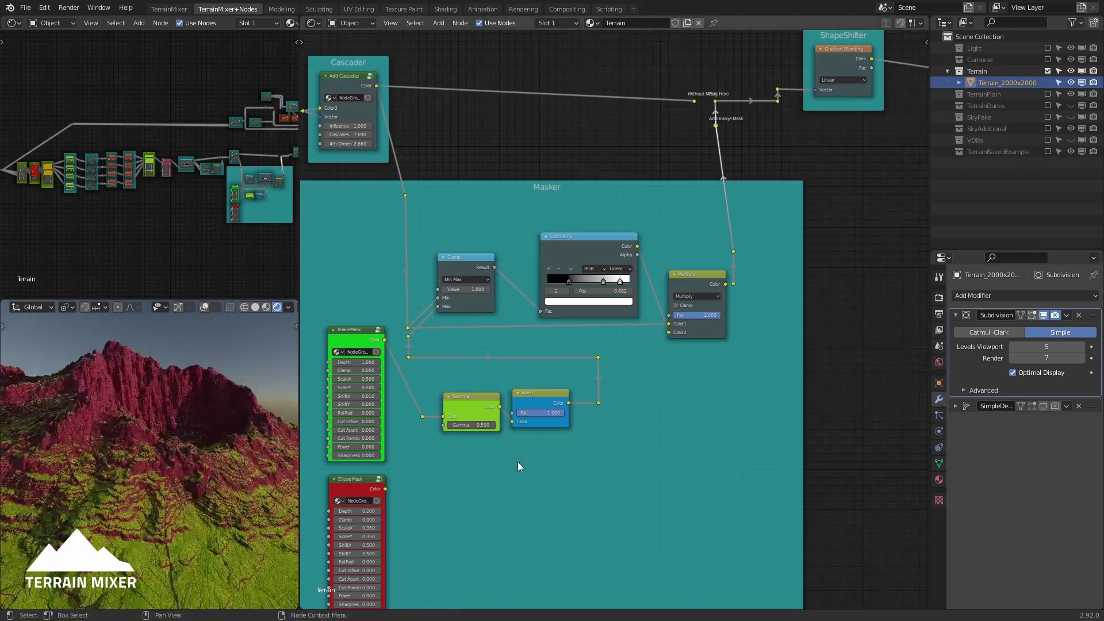
middle_drag(508, 468, 566, 454)
scroll(190, 444, up, 3)
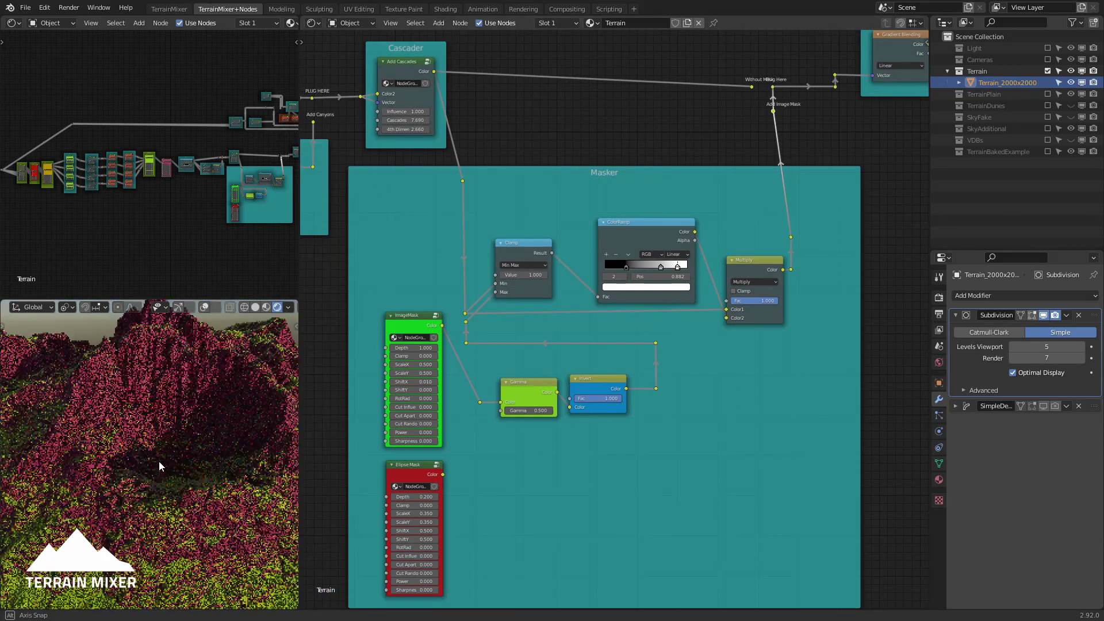
middle_drag(162, 463, 216, 375)
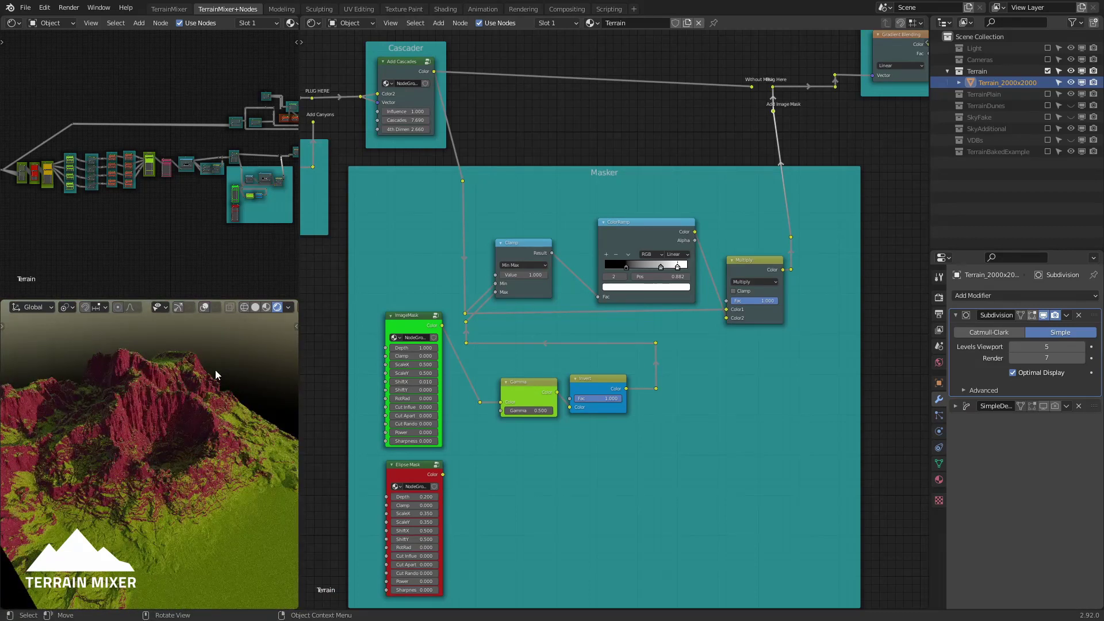
Step: Lower the ImageMask node's Depth to 0.540 and set the terrain's Subdivision viewport level to 3
scroll(468, 419, up, 3)
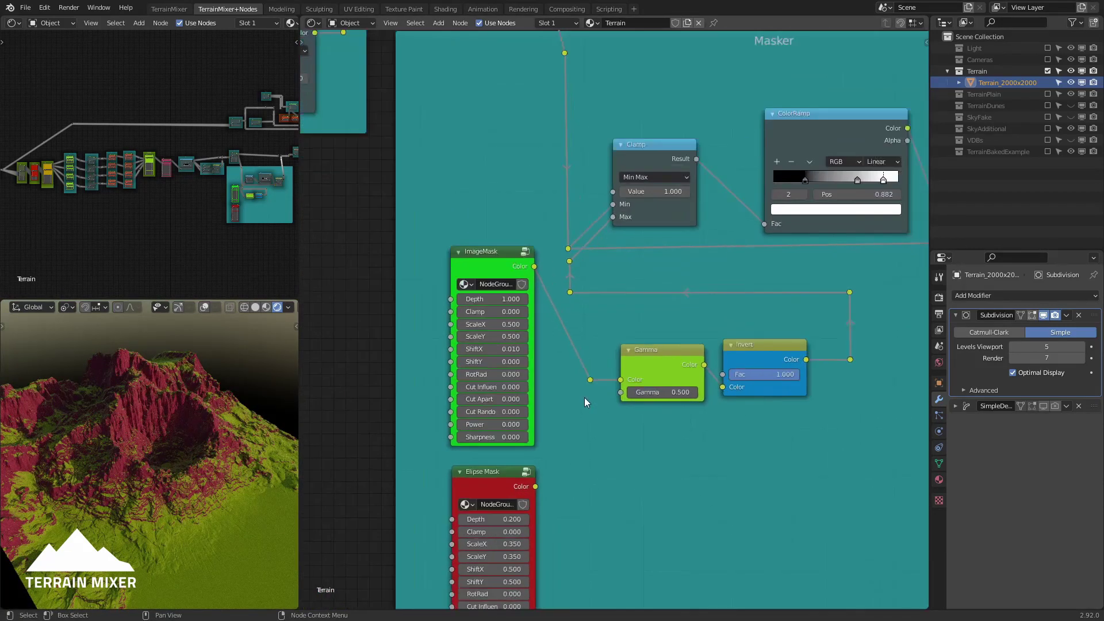
scroll(584, 398, up, 2)
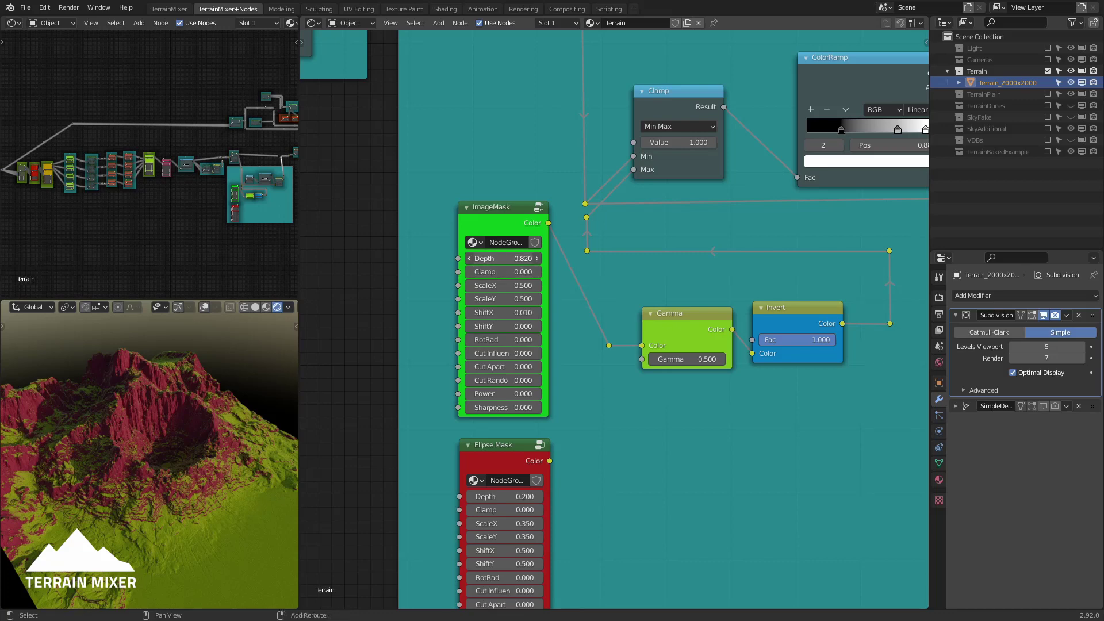
drag(505, 258, 494, 258)
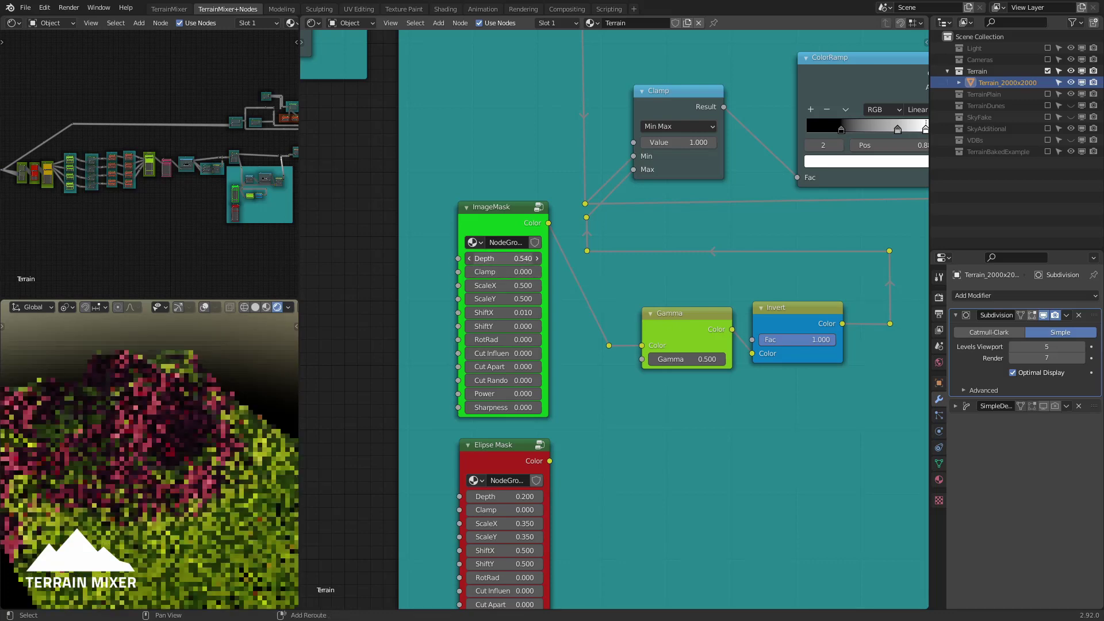
click(1046, 348)
text(3)
key(Return)
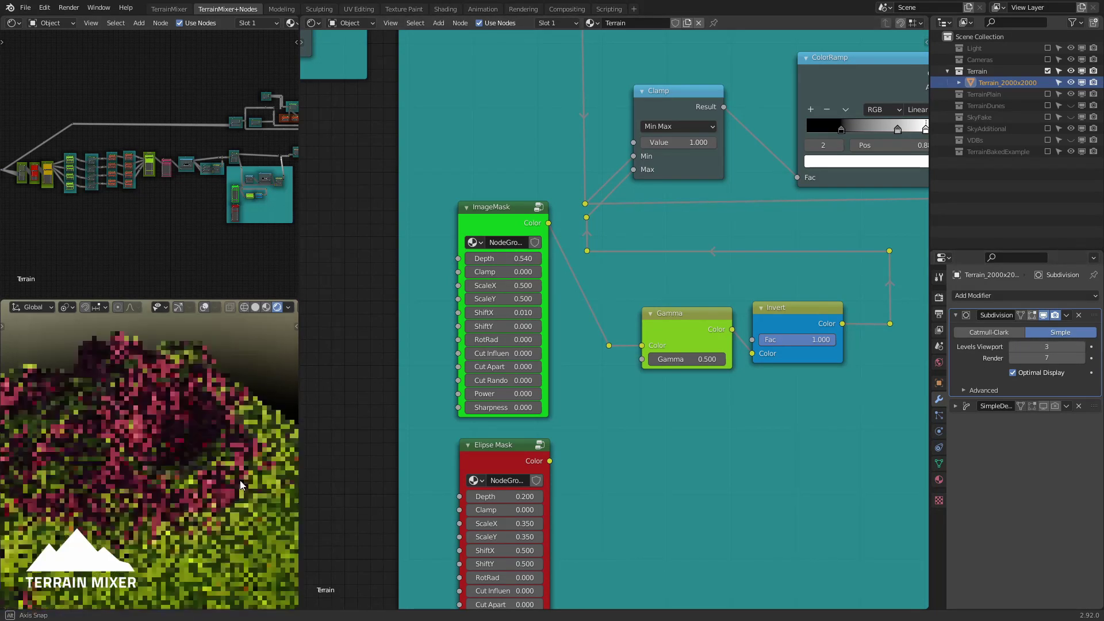
Step: Set the ImageMask Depth to 0.280, and try other Clamp values before returning Clamp to 0.000
click(518, 260)
text(0.27)
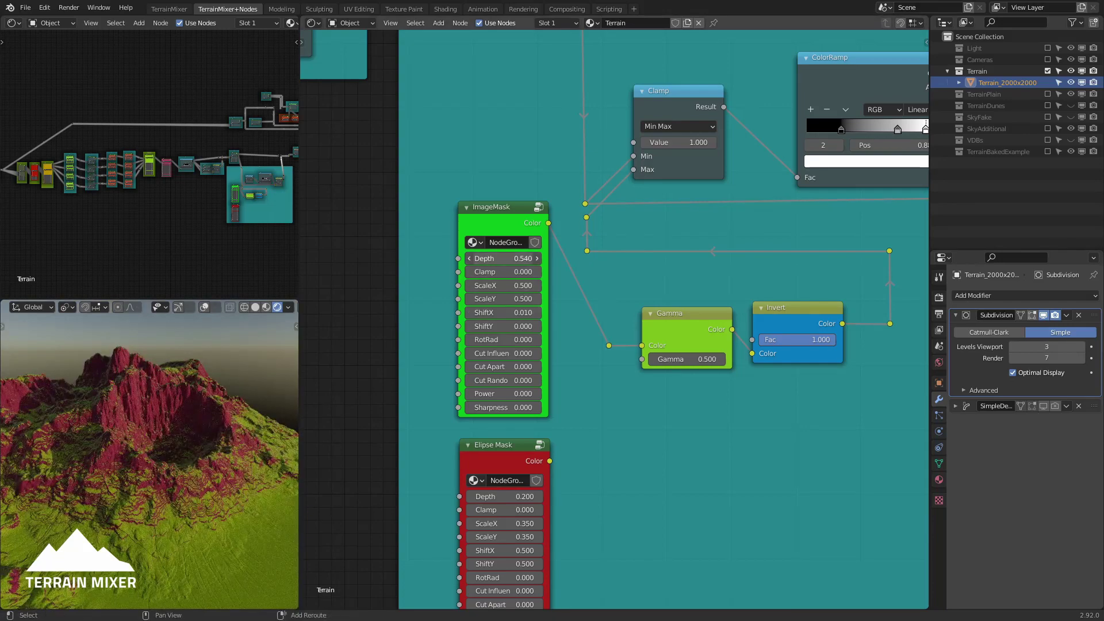
key(Return)
mouse_move(519, 259)
mouse_down()
mouse_move(559, 259)
mouse_move(519, 259)
mouse_up()
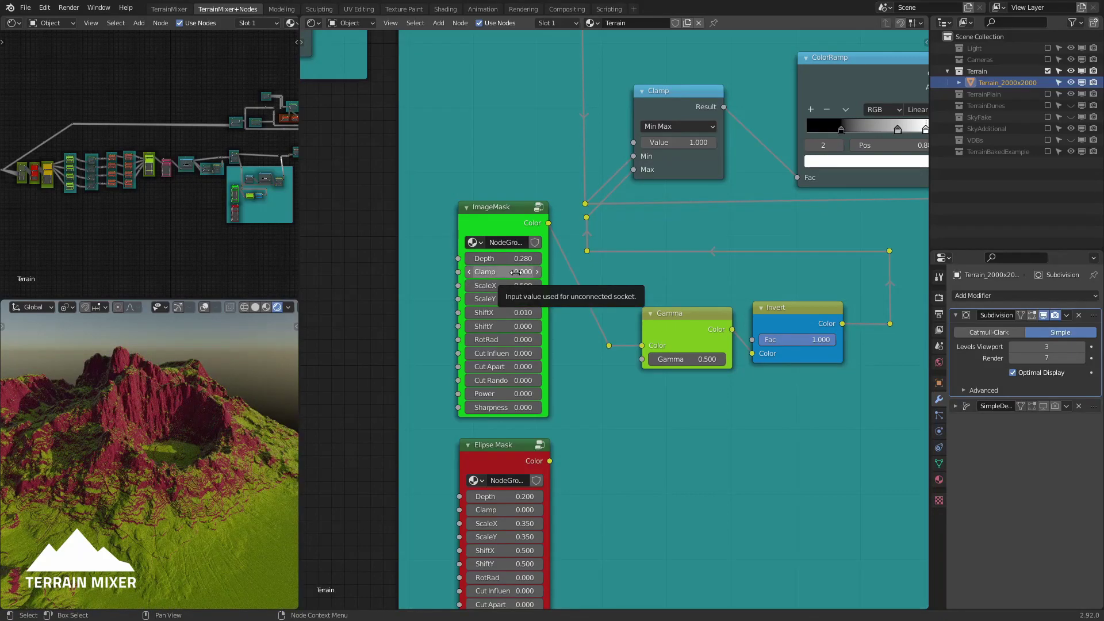
drag(506, 271, 489, 271)
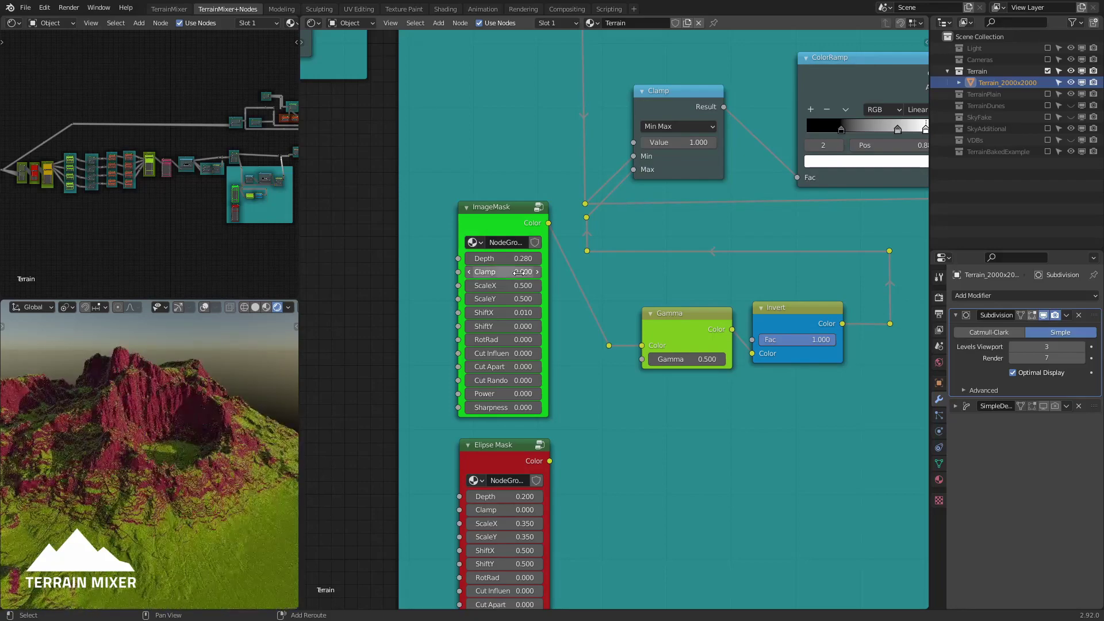
mouse_move(511, 272)
shift+mouse_down()
mouse_move(523, 272)
mouse_move(506, 271)
shift+mouse_up()
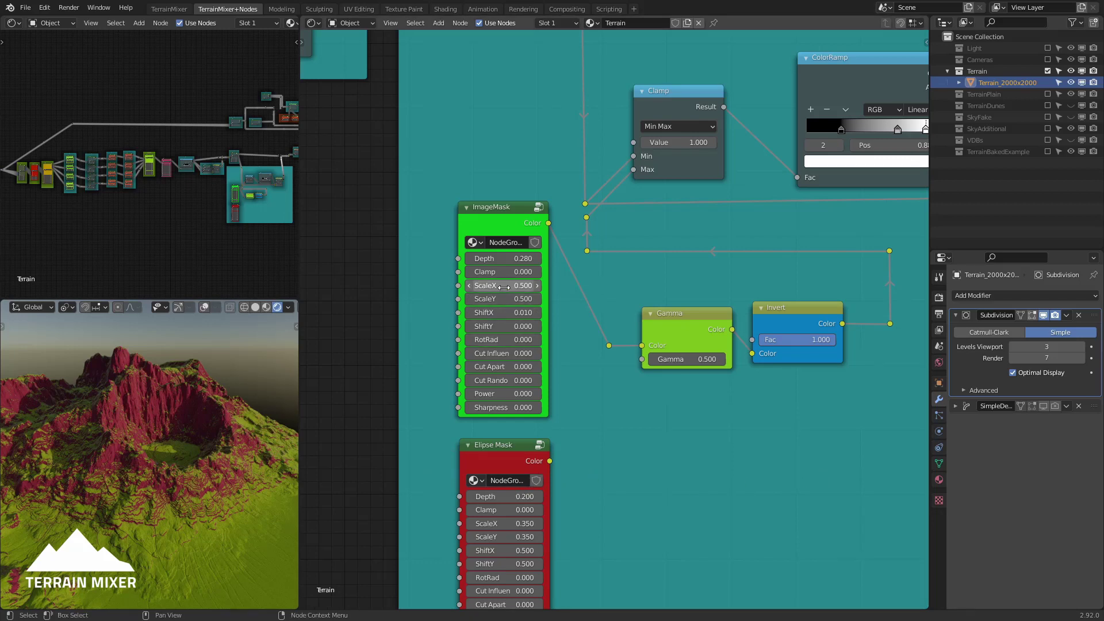
Step: Set the ImageMask's ScaleX to 1.340, ScaleY to 0.580, ShiftX to 0.000 and ShiftY to 0.020, and try out RotRad, leaving it at 0.000
mouse_move(503, 288)
mouse_down()
mouse_move(541, 288)
mouse_move(460, 287)
mouse_move(523, 299)
mouse_move(498, 299)
mouse_up()
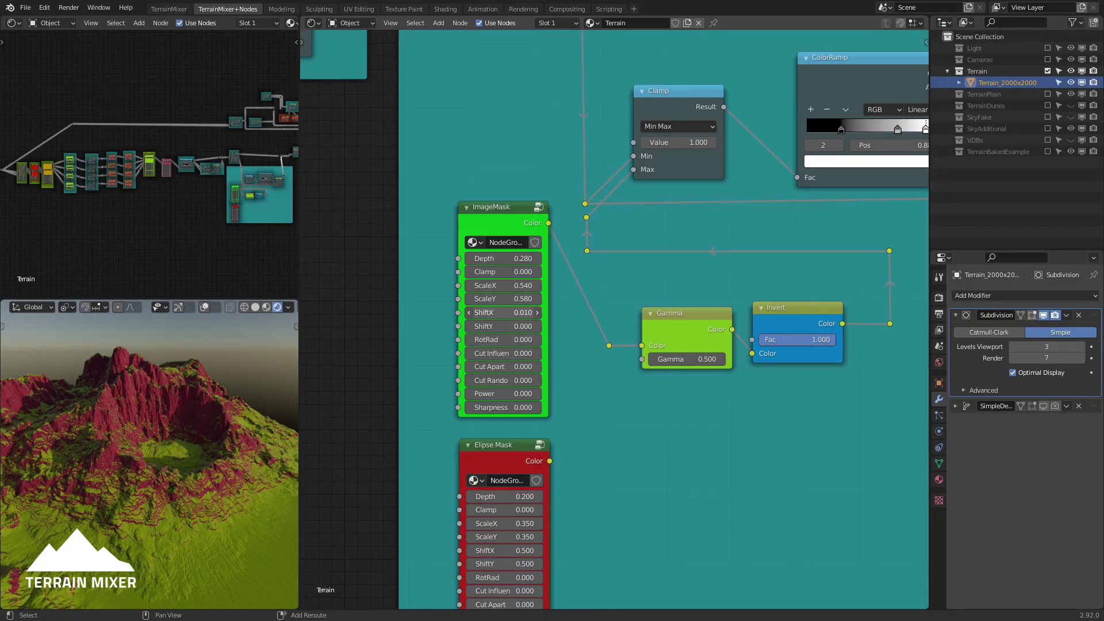
drag(501, 312, 515, 326)
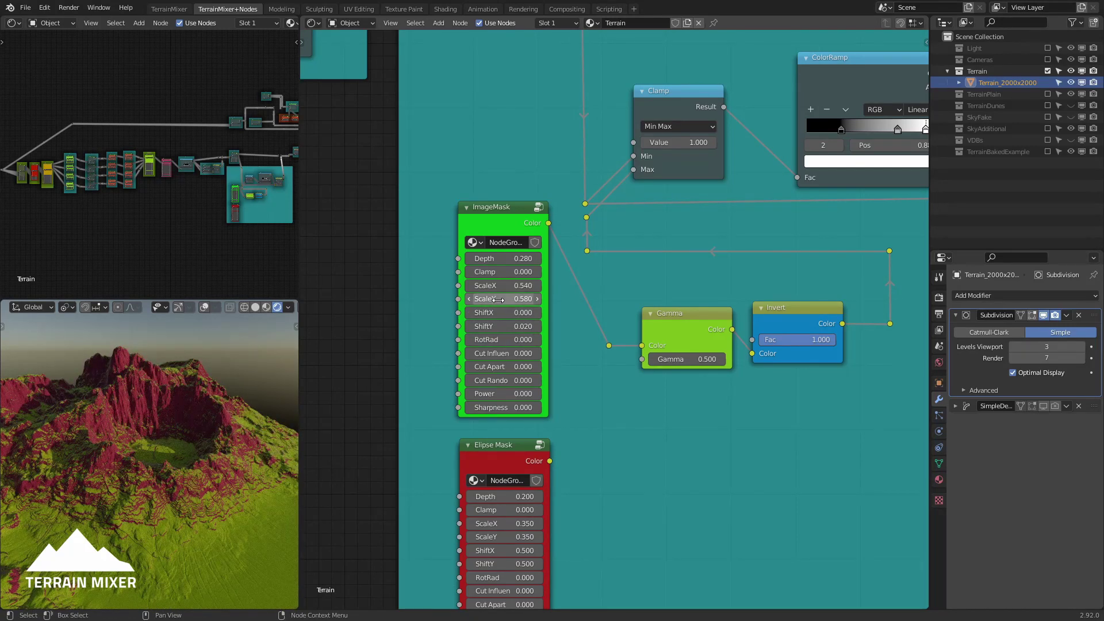
drag(498, 285, 532, 285)
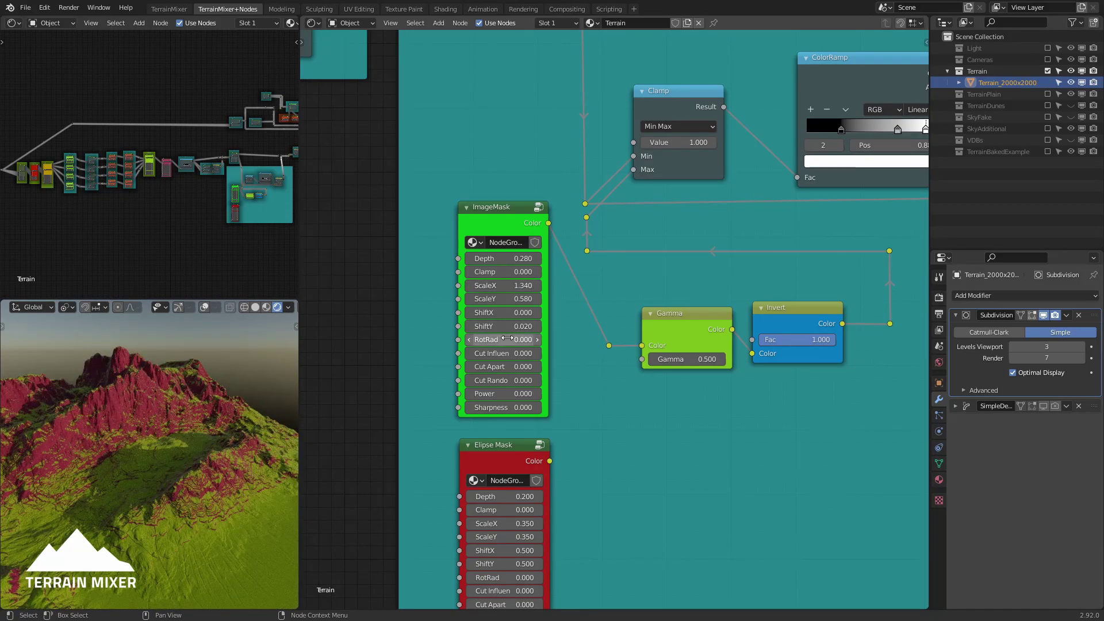
mouse_move(507, 340)
mouse_down()
mouse_move(519, 339)
mouse_move(506, 339)
mouse_up()
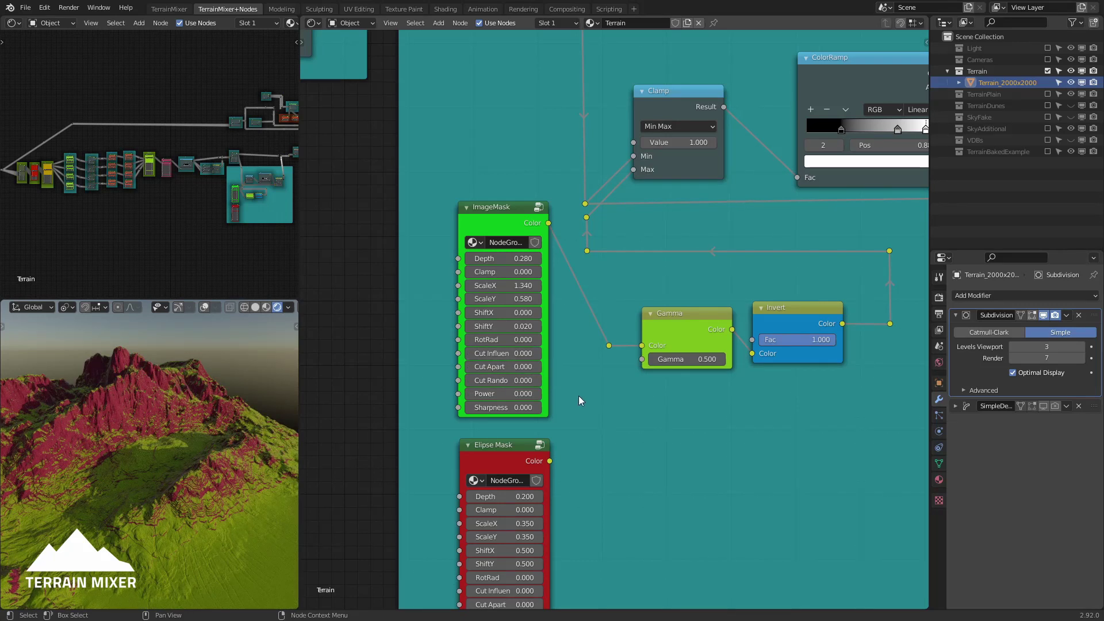
Step: Cut up the image mask by setting the ImageMask's Cut Influence to 0.700 and Cut Apart to 1.990
middle_drag(579, 396, 578, 307)
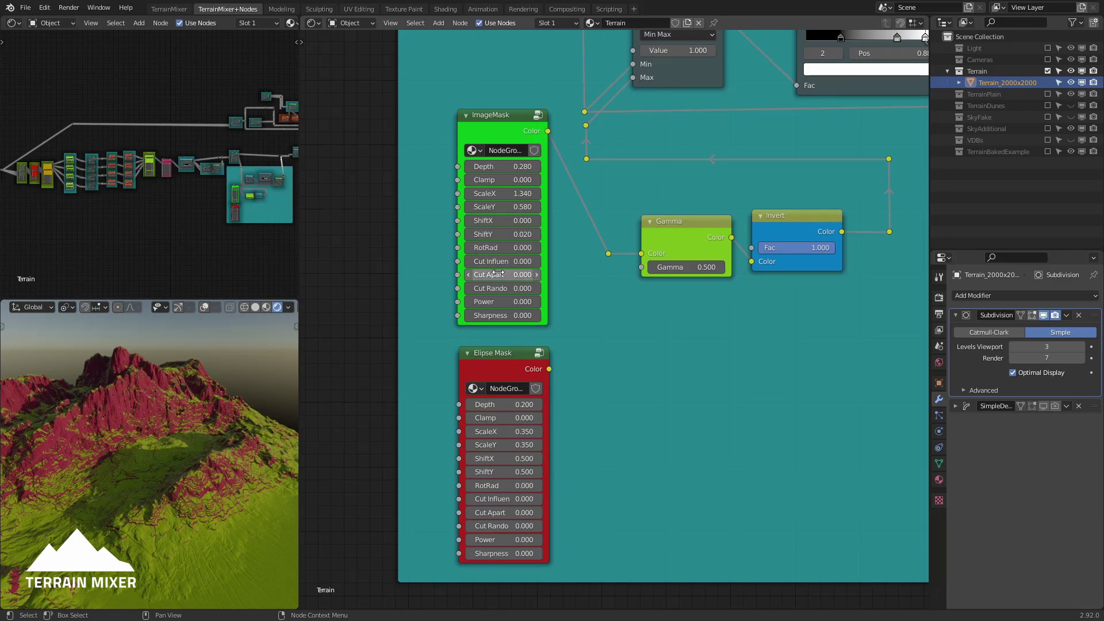
middle_drag(212, 447, 205, 460)
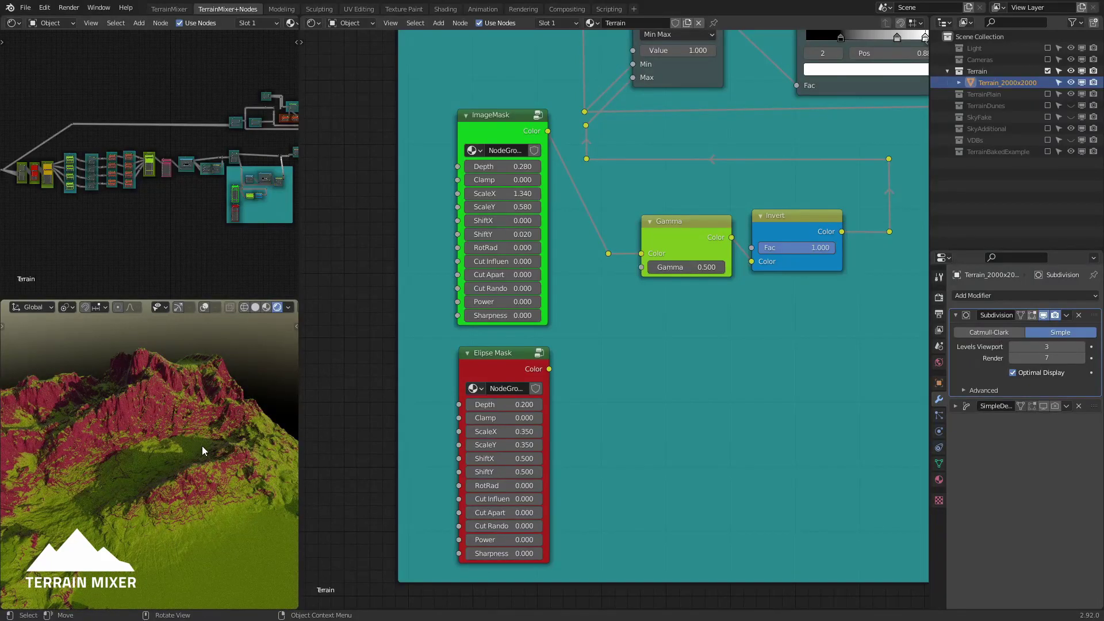
middle_drag(202, 446, 158, 462)
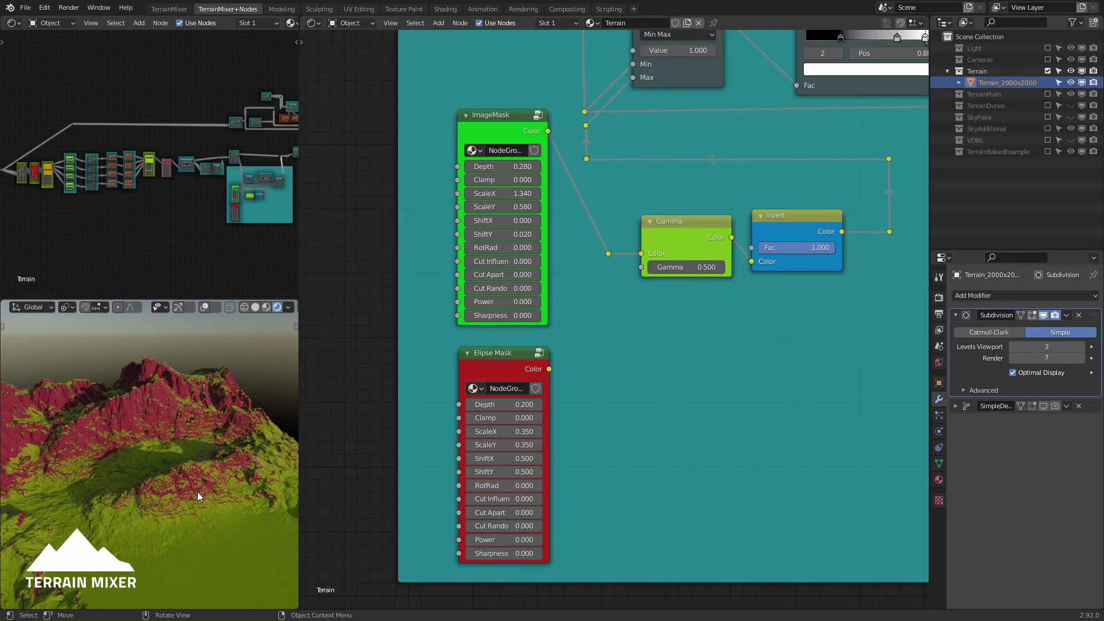
middle_drag(198, 462, 215, 465)
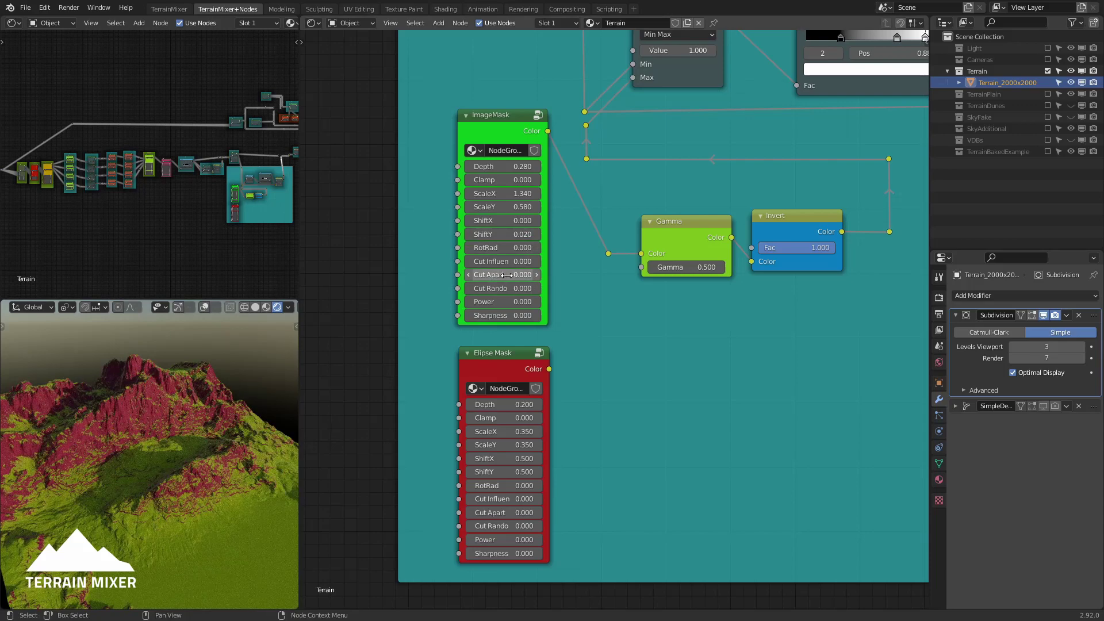
drag(501, 261, 517, 261)
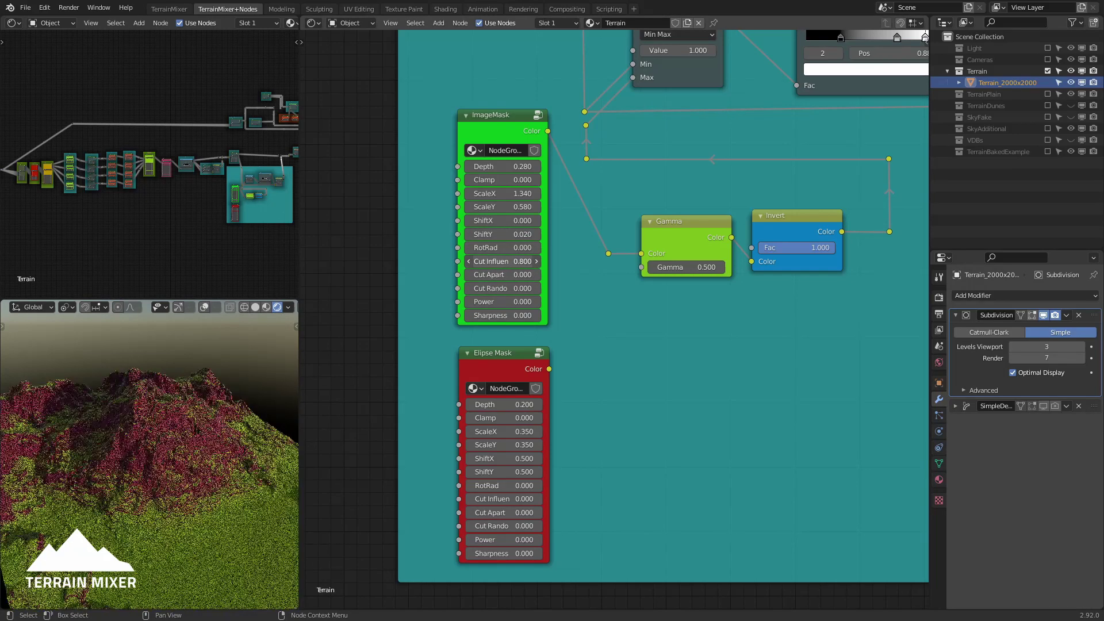
drag(517, 262, 515, 261)
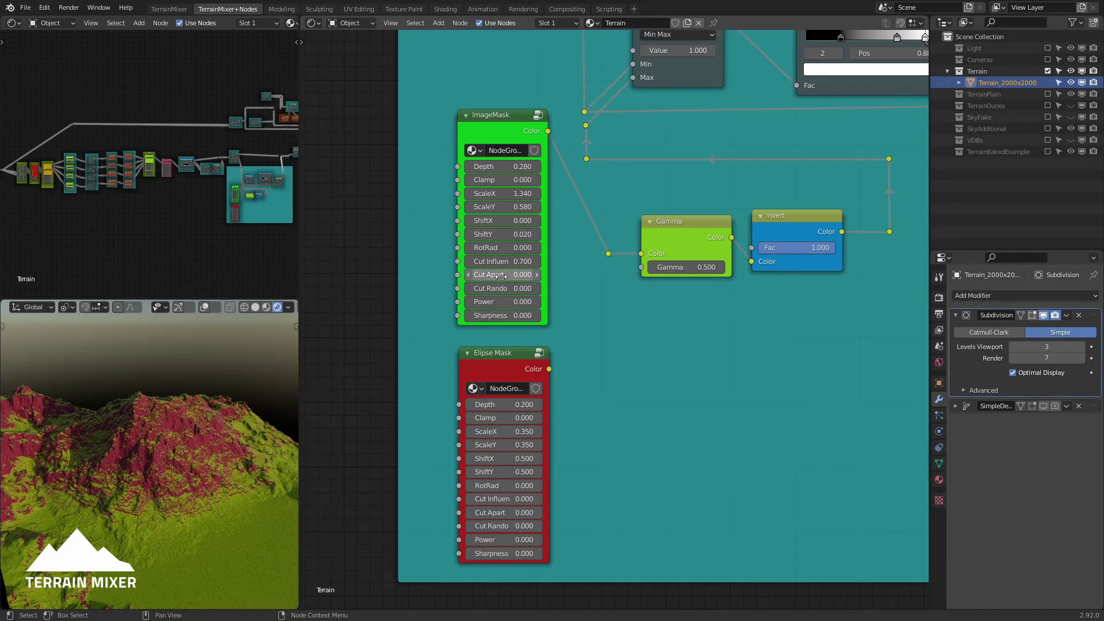
drag(504, 275, 526, 275)
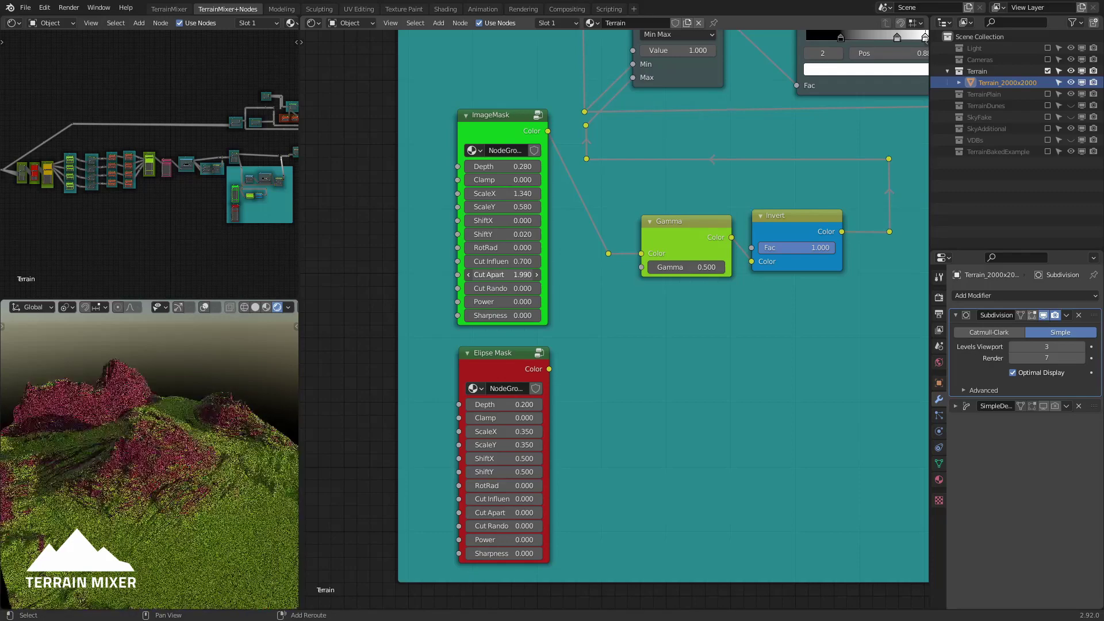
Step: Try several Cut Random values on the ImageMask, then settle on Cut Random 1.400, Cut Apart 3.270 and Cut Influence 0.780
middle_drag(199, 437, 210, 457)
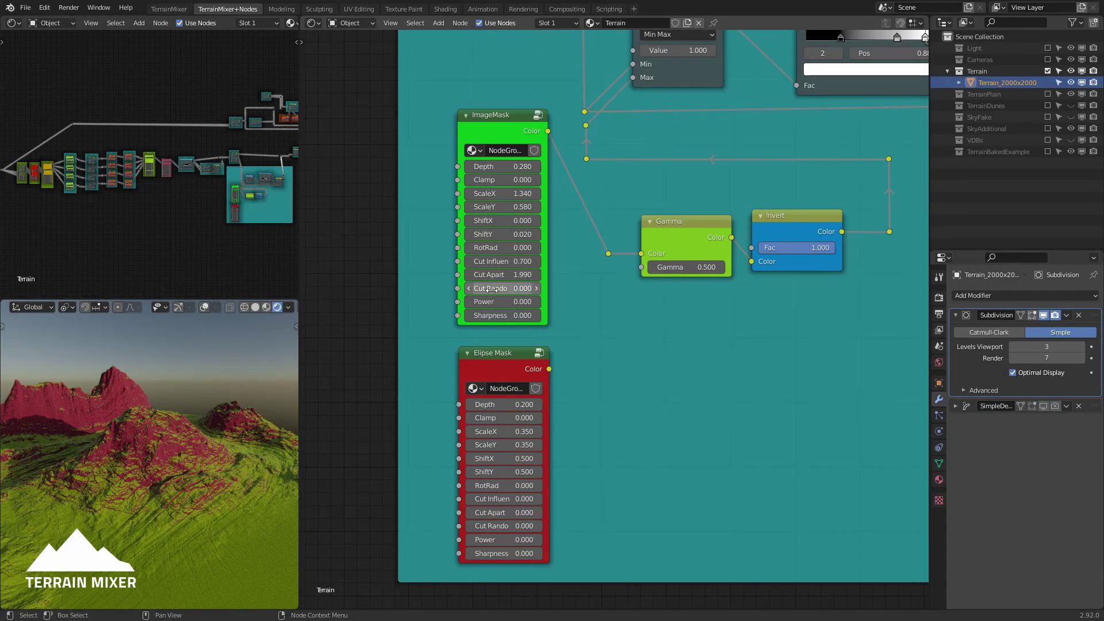
drag(507, 290, 506, 289)
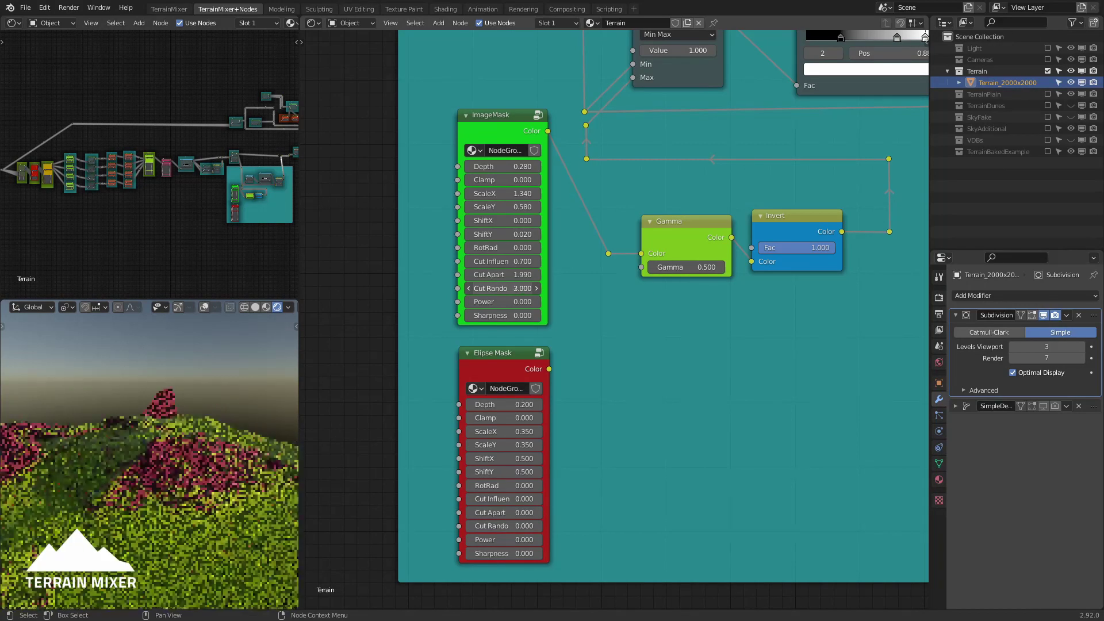
drag(493, 289, 494, 288)
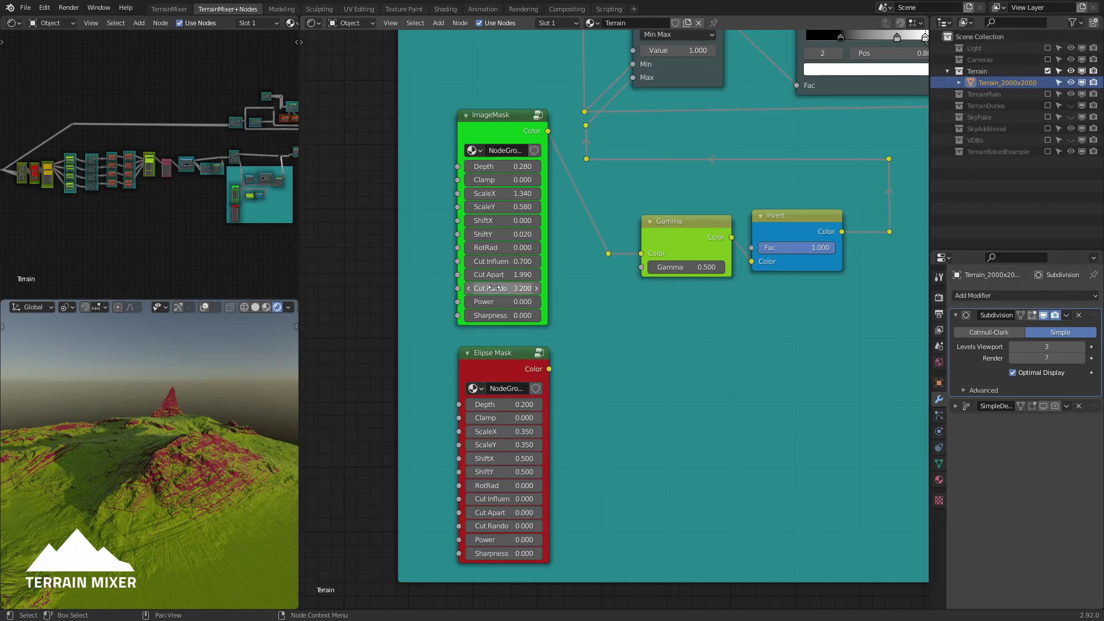
drag(493, 288, 493, 288)
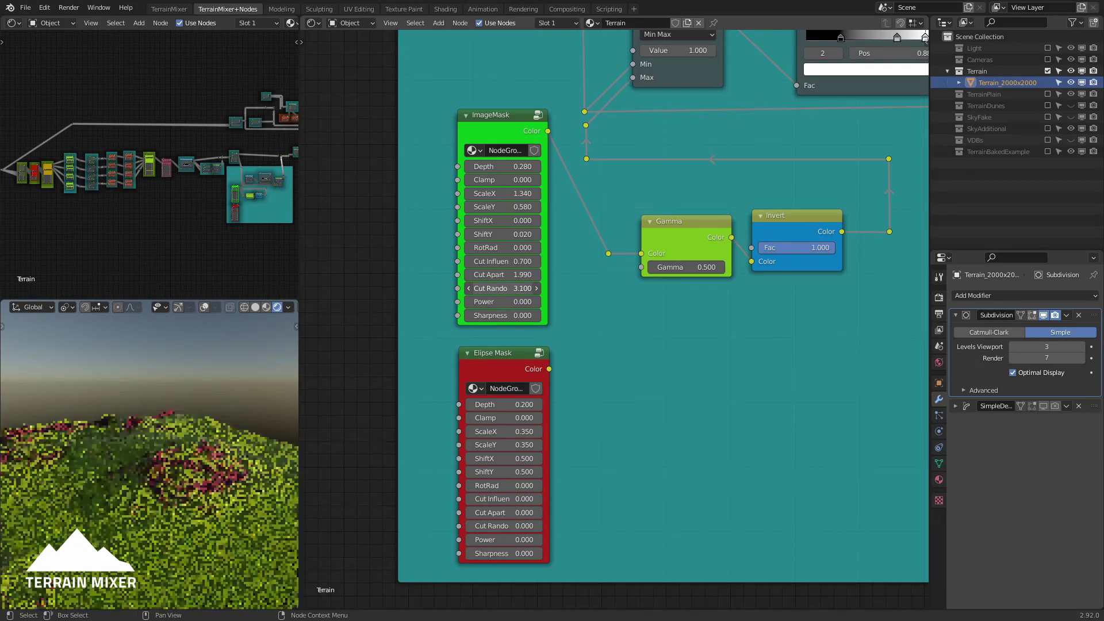
drag(493, 288, 517, 261)
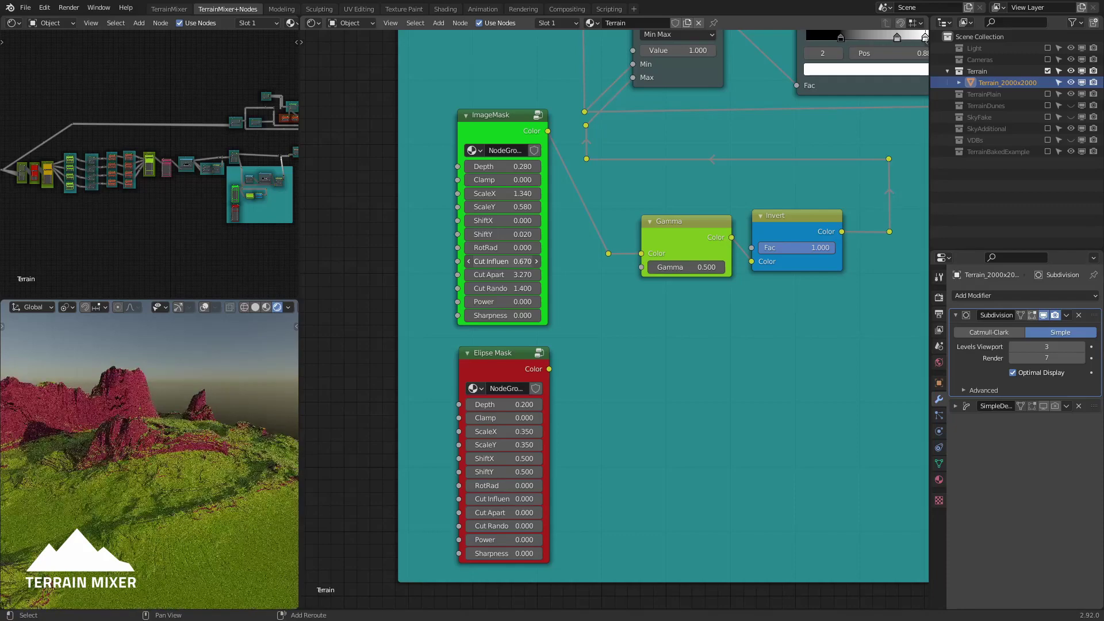
Step: Set both the Power and the Sharpness of the ImageMask to -0.100
middle_drag(194, 424, 145, 466)
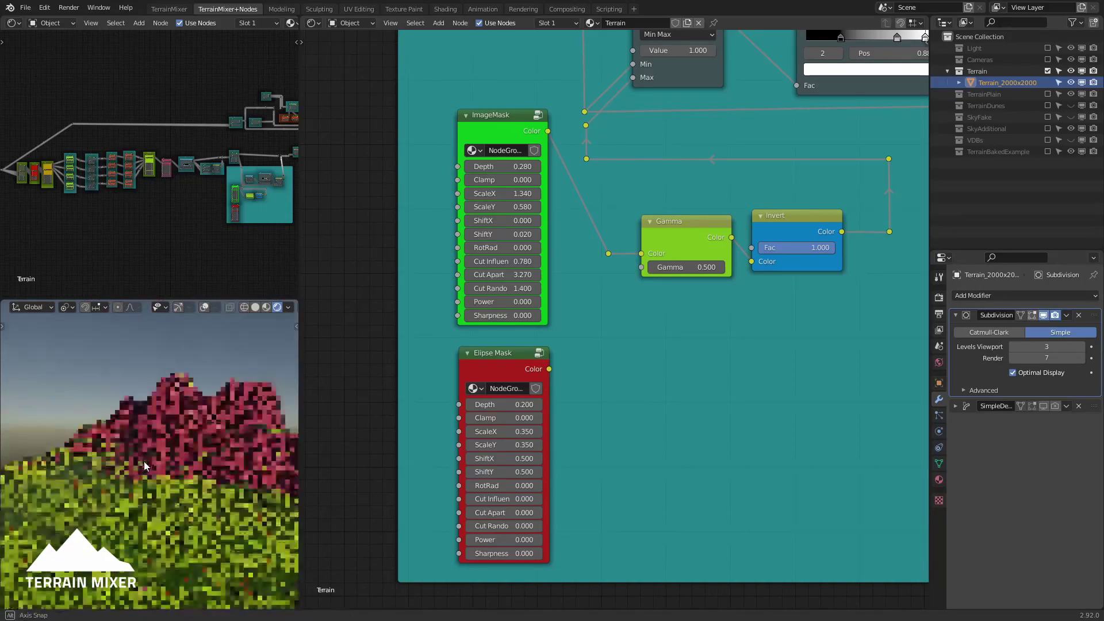
middle_drag(229, 461, 172, 444)
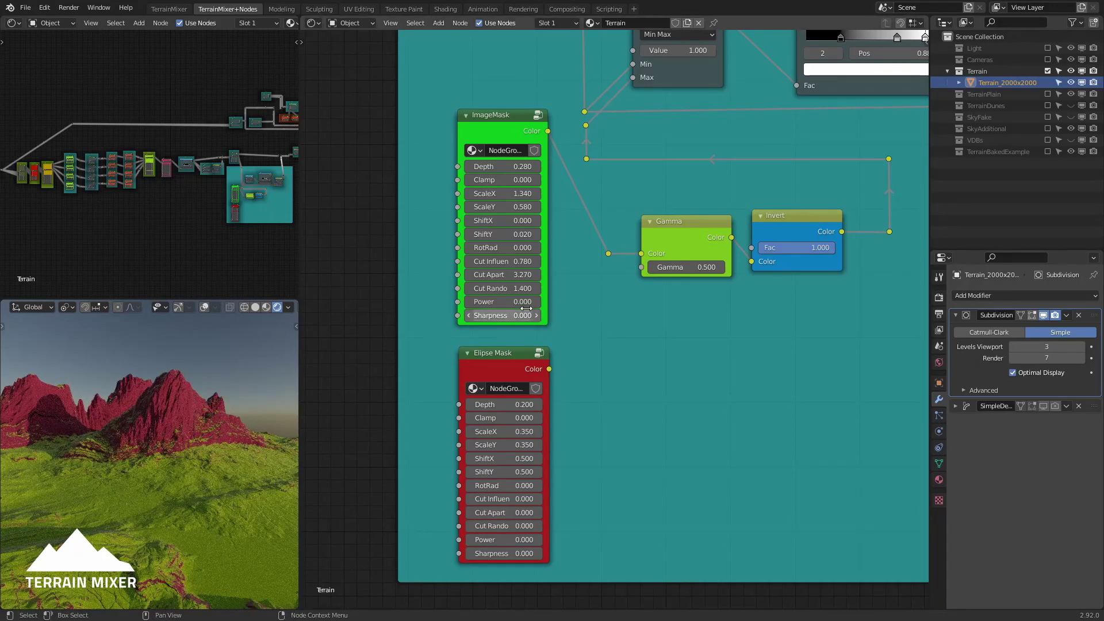
mouse_move(511, 303)
mouse_down()
mouse_move(493, 303)
mouse_move(509, 302)
mouse_up()
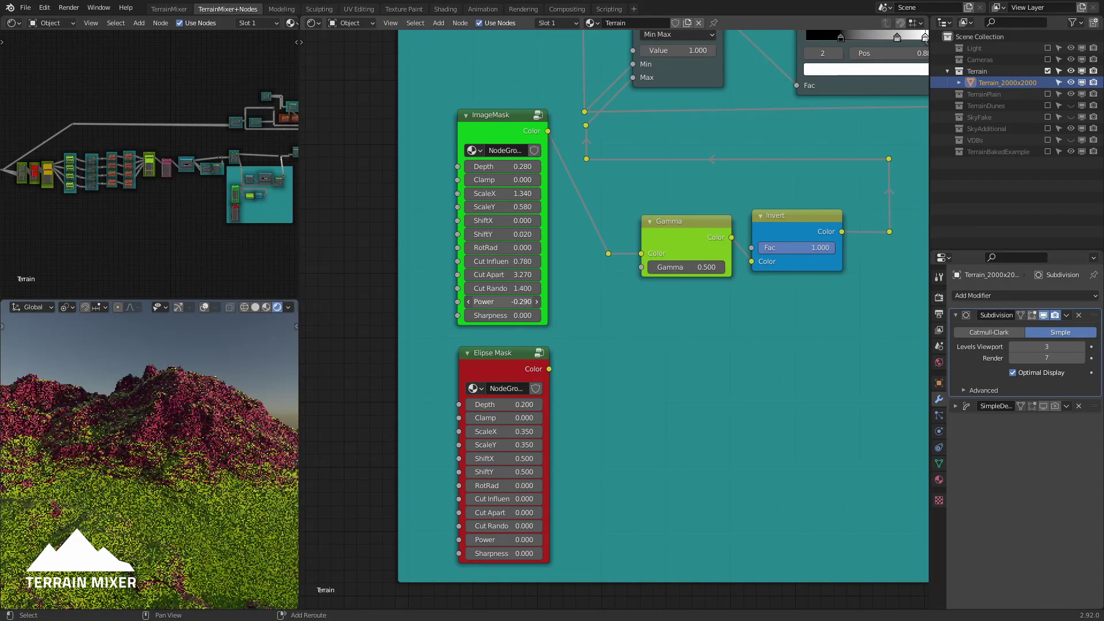
drag(512, 303, 509, 303)
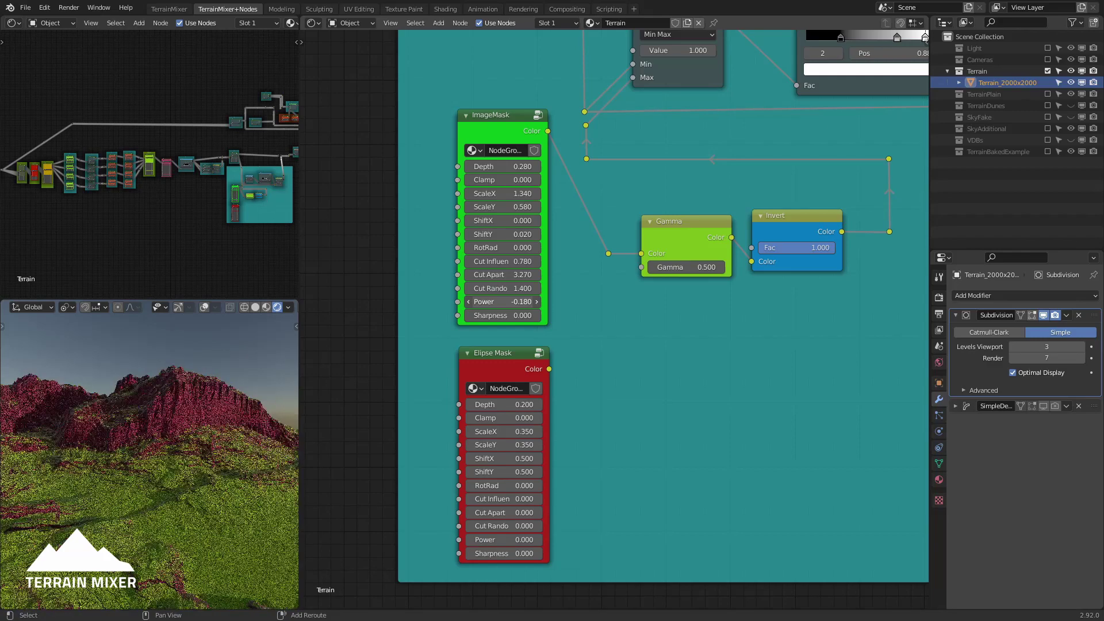
drag(519, 303, 524, 303)
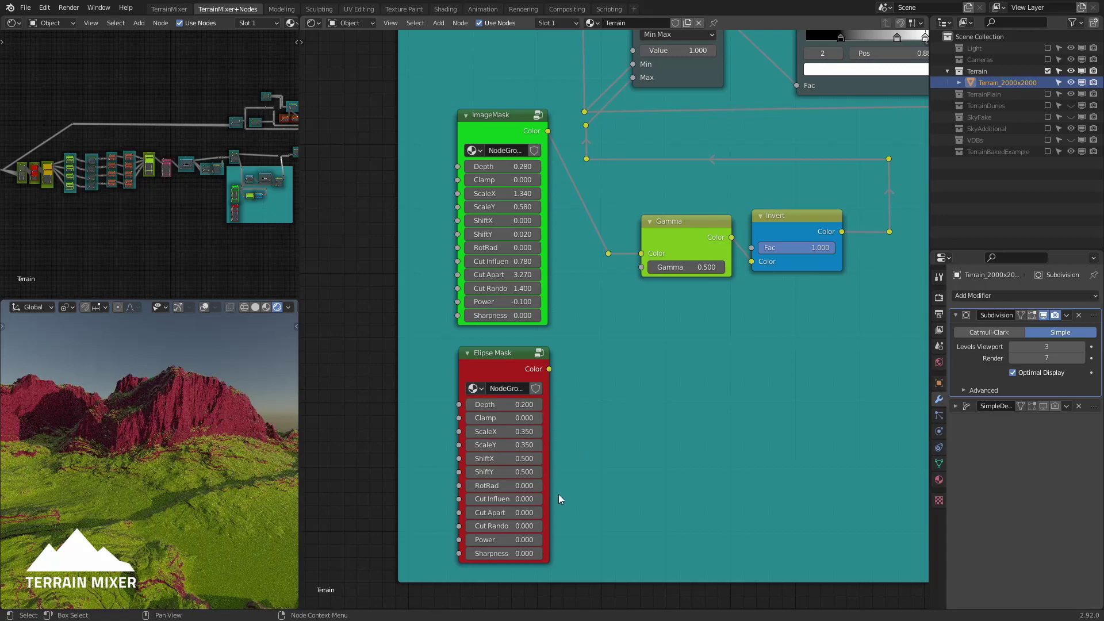
drag(506, 316, 514, 330)
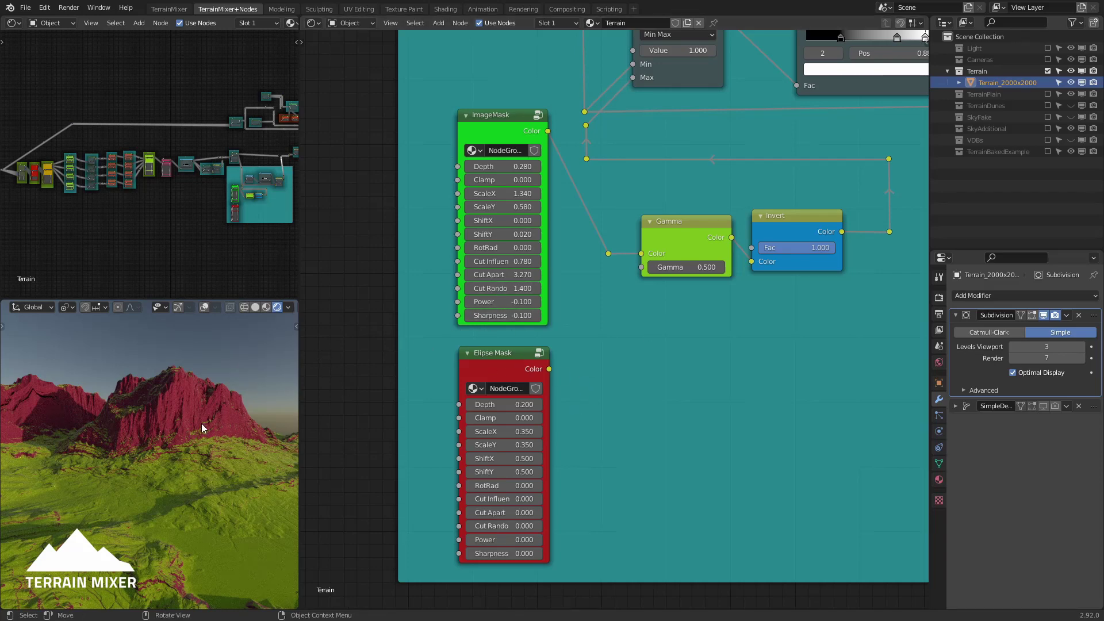
Step: Switch to the TerrainMixer workspace and set the terrain's Subdivision viewport level to 6
scroll(223, 428, up, 3)
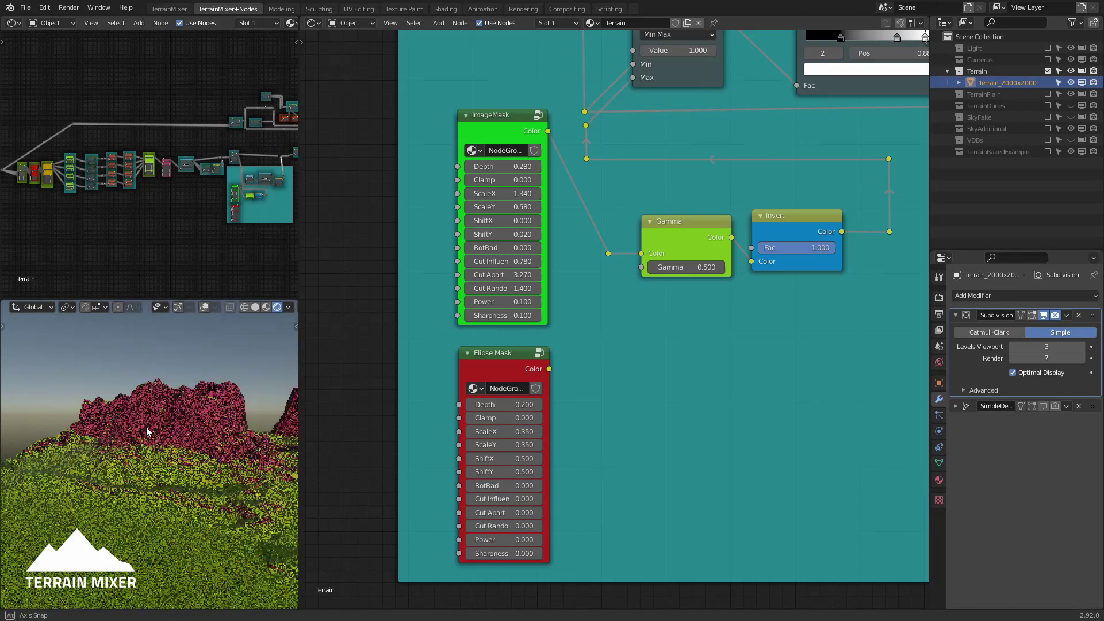
shift+middle_drag(183, 421, 165, 414)
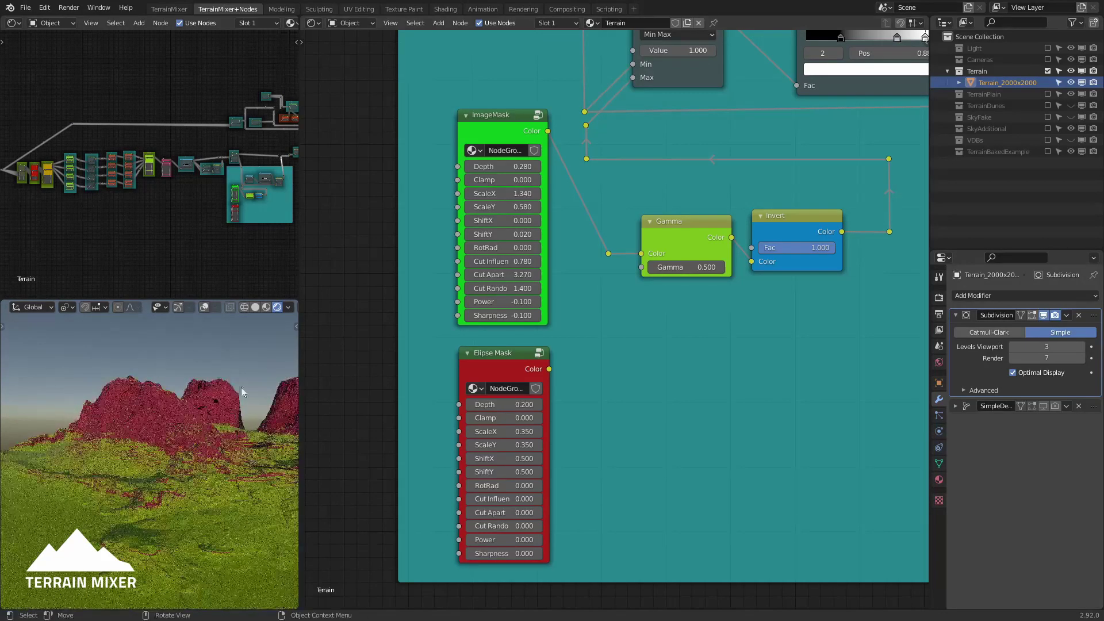
click(172, 10)
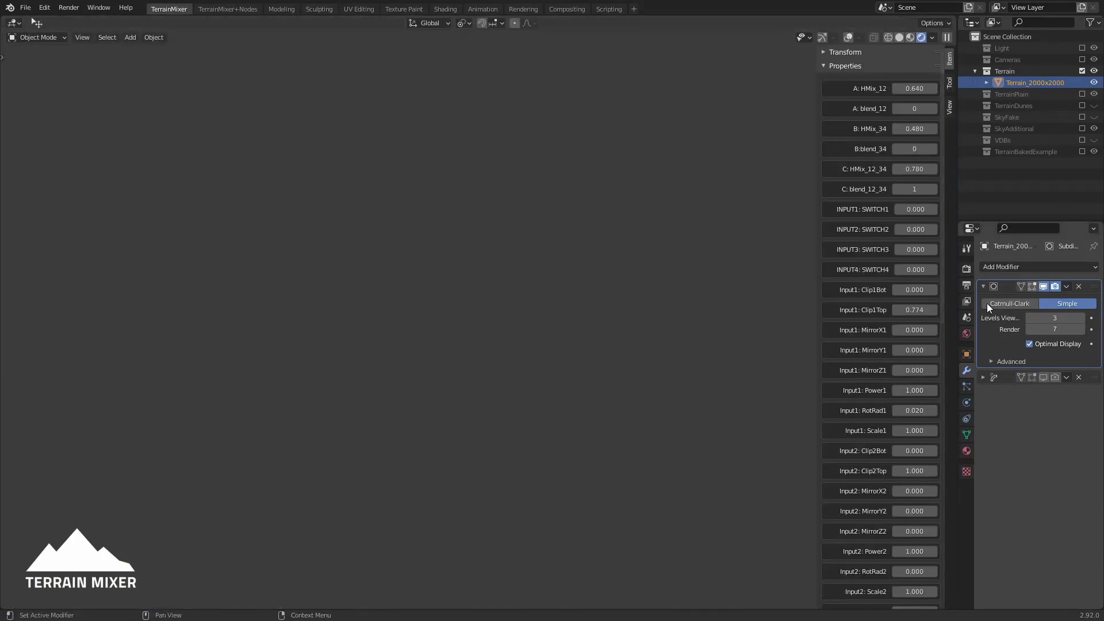
click(1064, 316)
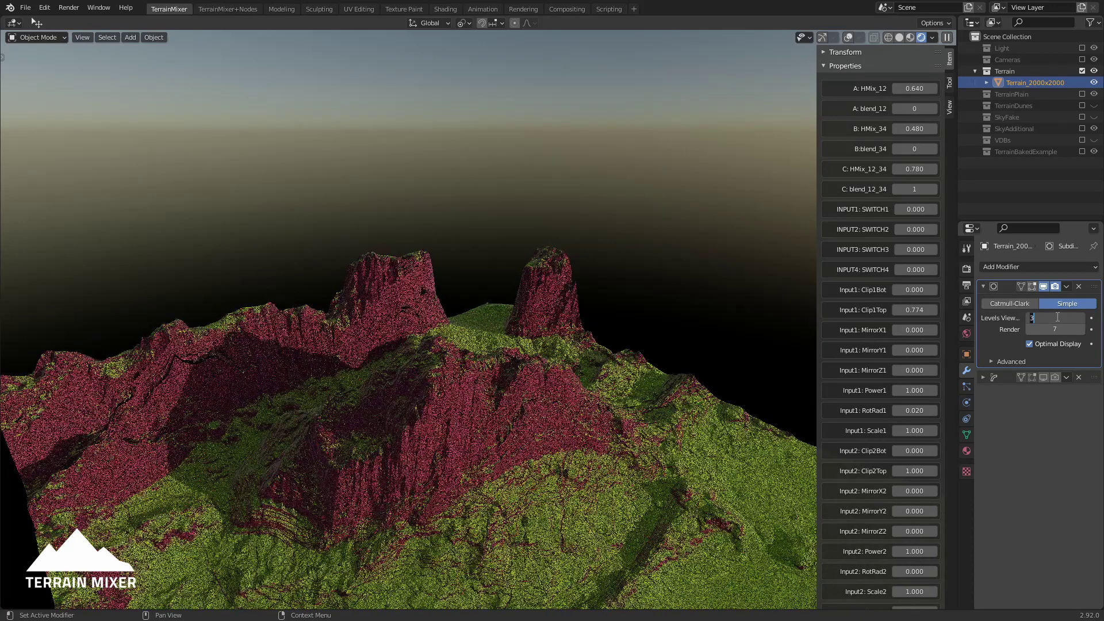
key(Return)
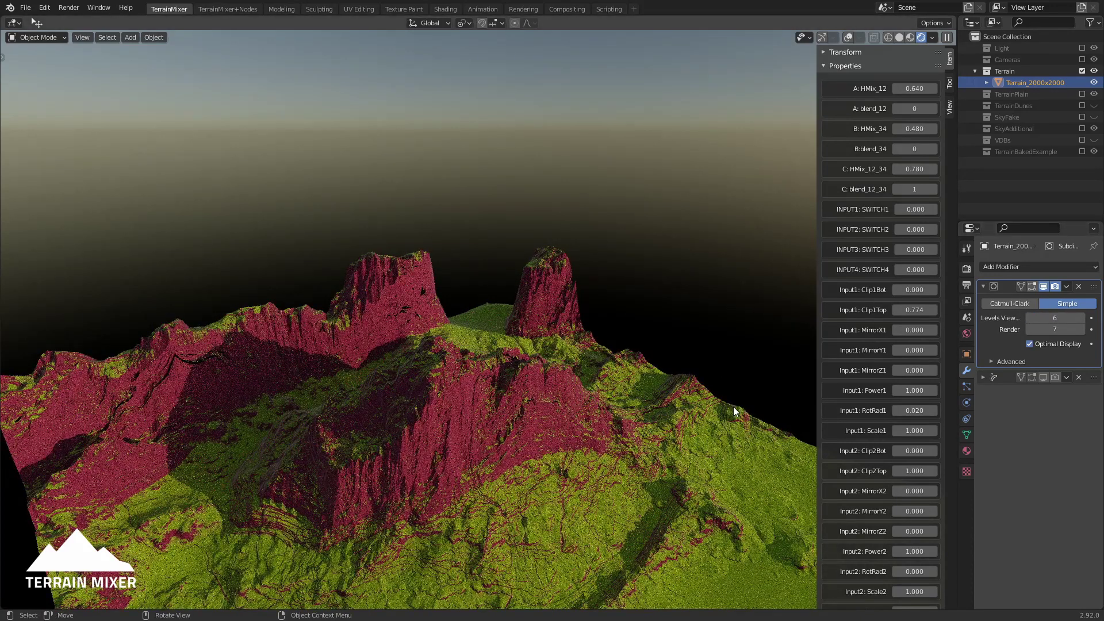
Step: Examine the image-masked cliffs and valley from closer and from several angles in the rendered viewport
scroll(731, 406, up, 10)
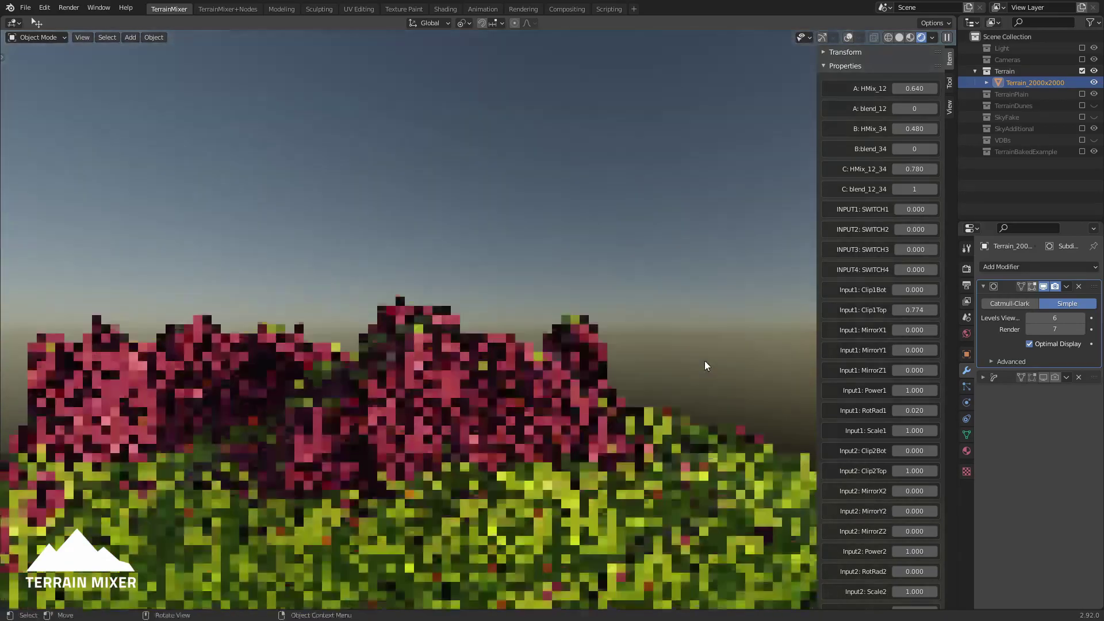
scroll(696, 394, up, 4)
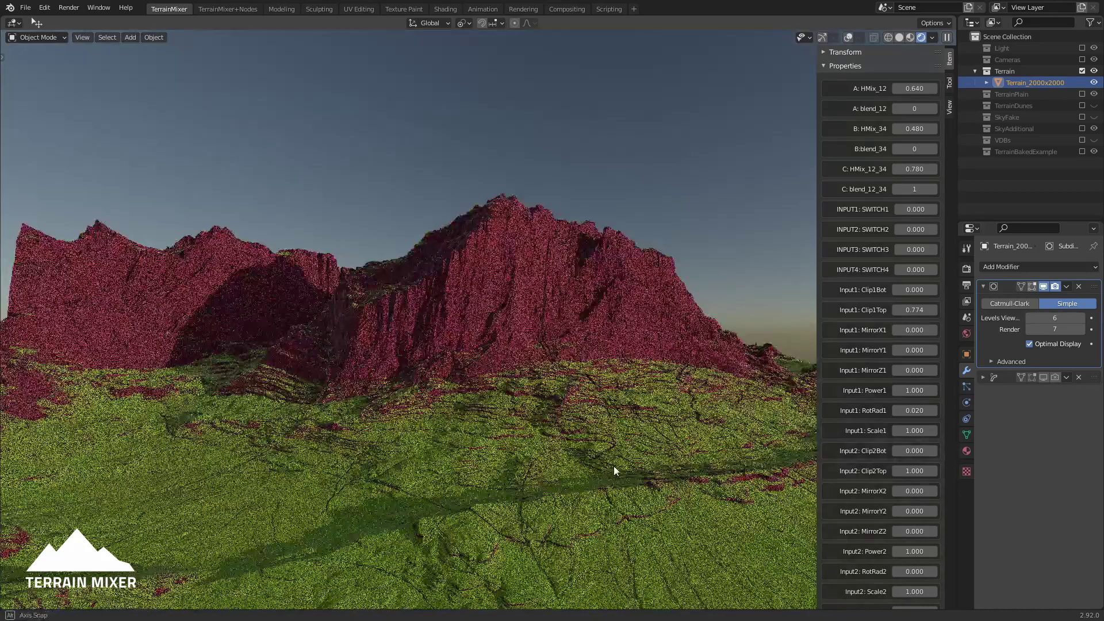
mouse_move(613, 466)
middle_down()
mouse_move(629, 473)
mouse_move(643, 457)
mouse_move(632, 465)
middle_up()
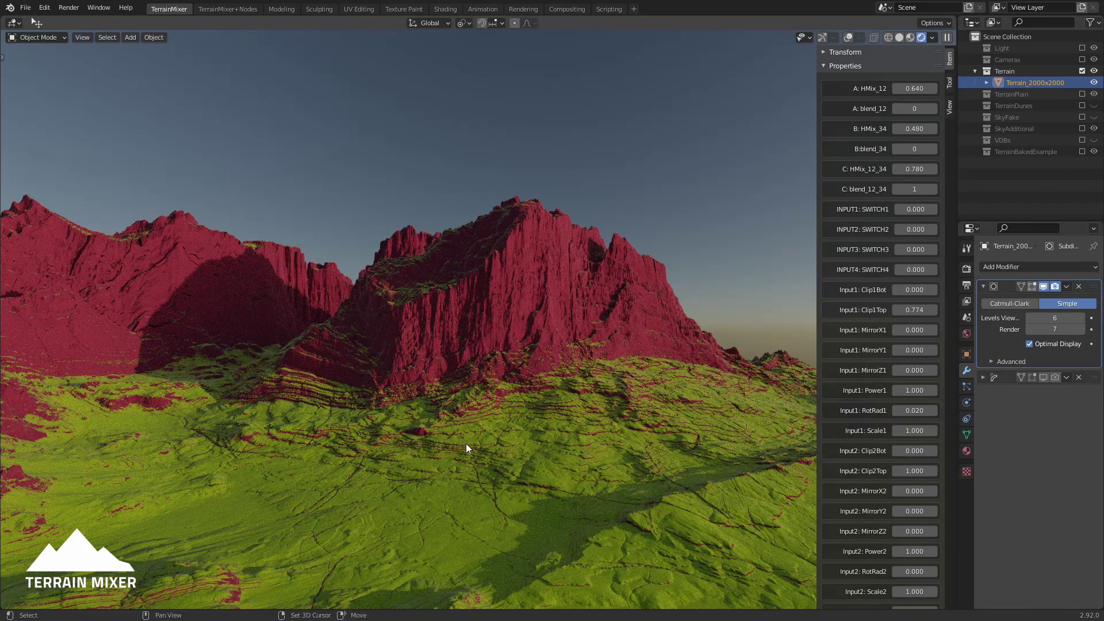
scroll(472, 419, up, 3)
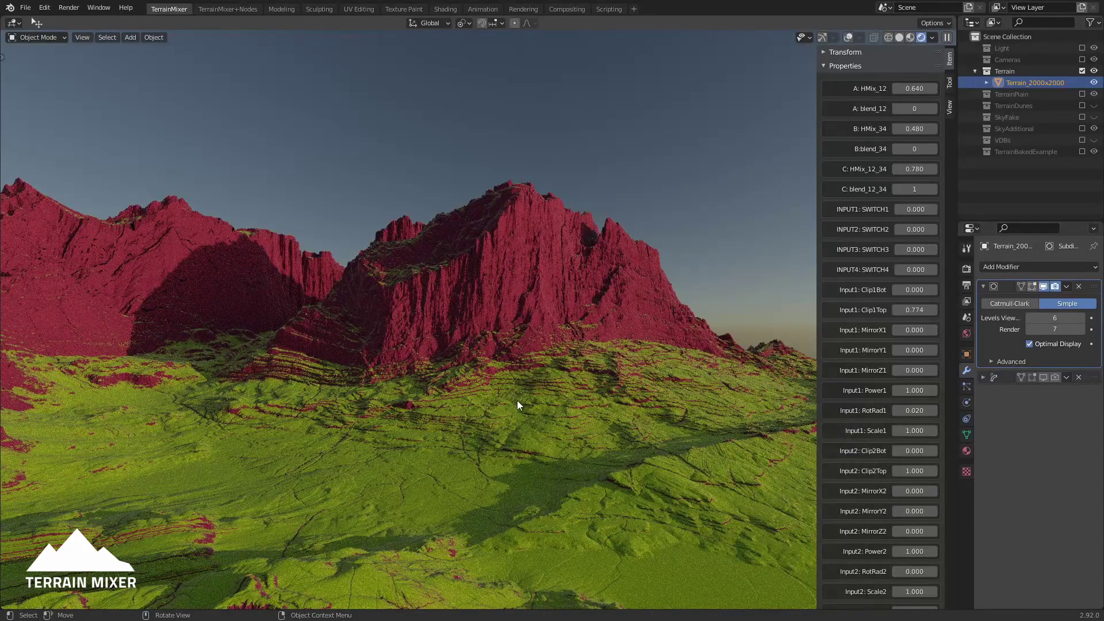
scroll(640, 446, up, 2)
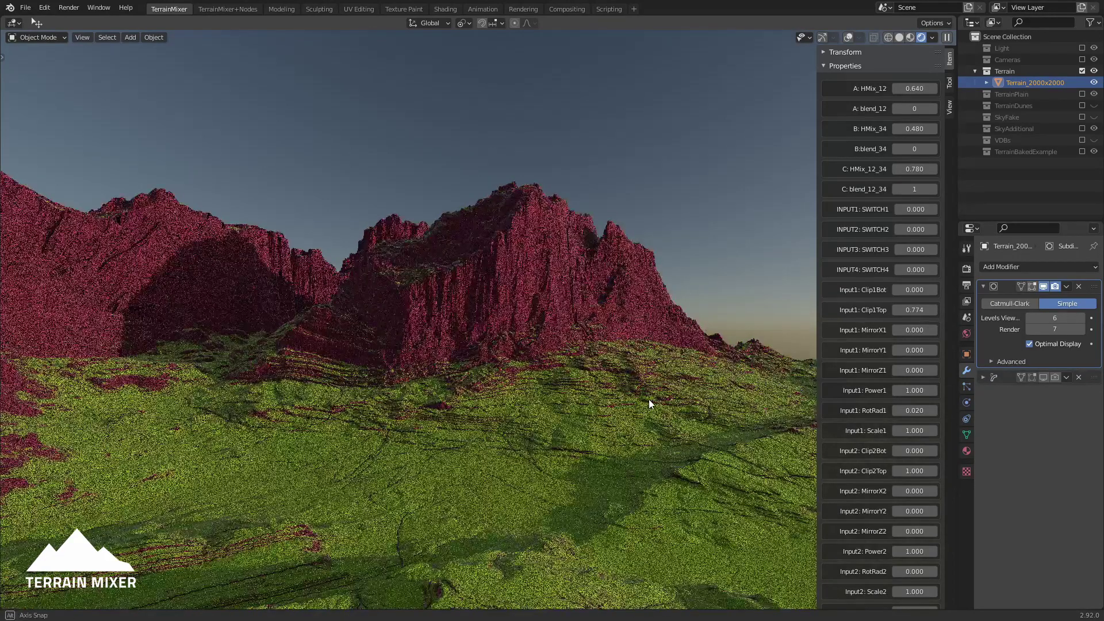
scroll(649, 400, up, 1)
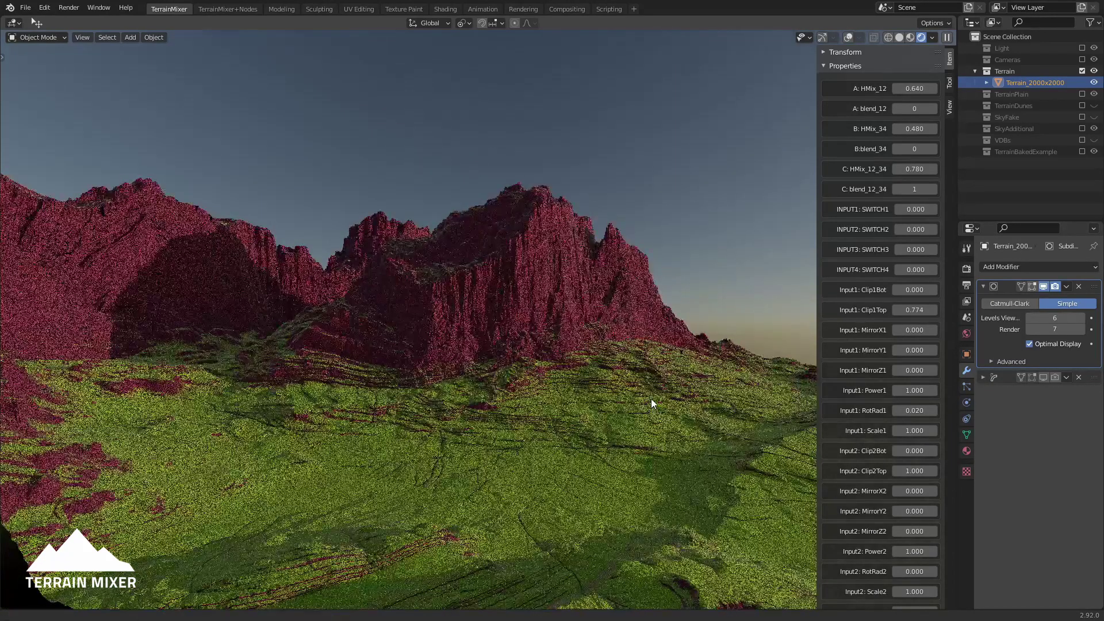
scroll(651, 398, up, 1)
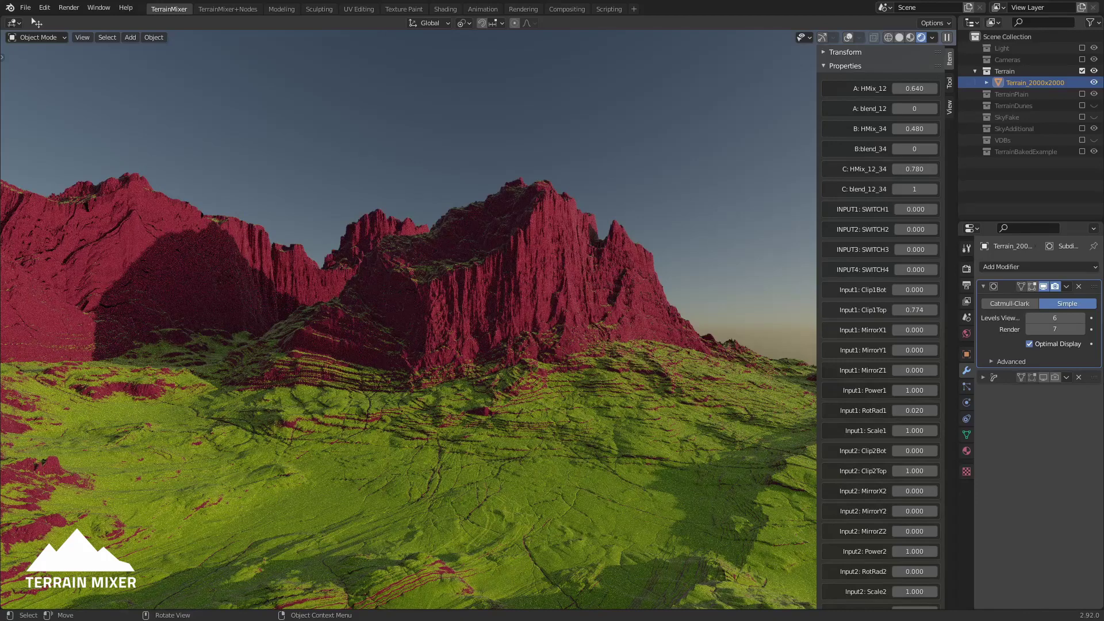
Step: Switch to the TerrainMixer+Nodes workspace and feed the Elipse Mask's Color output into the Gamma node instead of the ImageMask
click(222, 8)
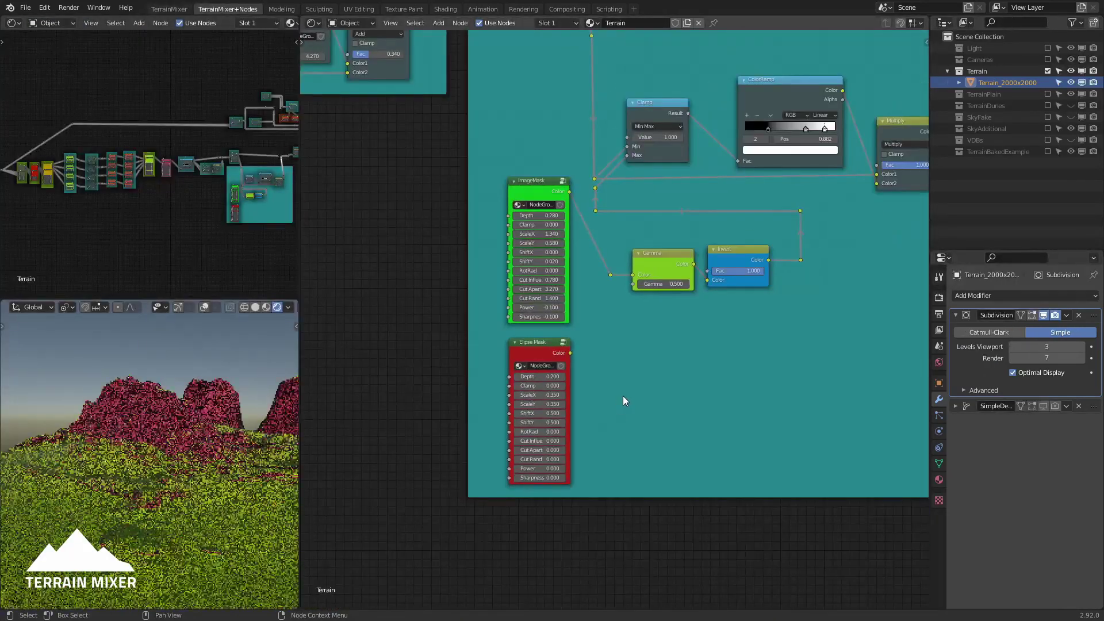
middle_drag(202, 435, 227, 437)
scroll(208, 454, down, 5)
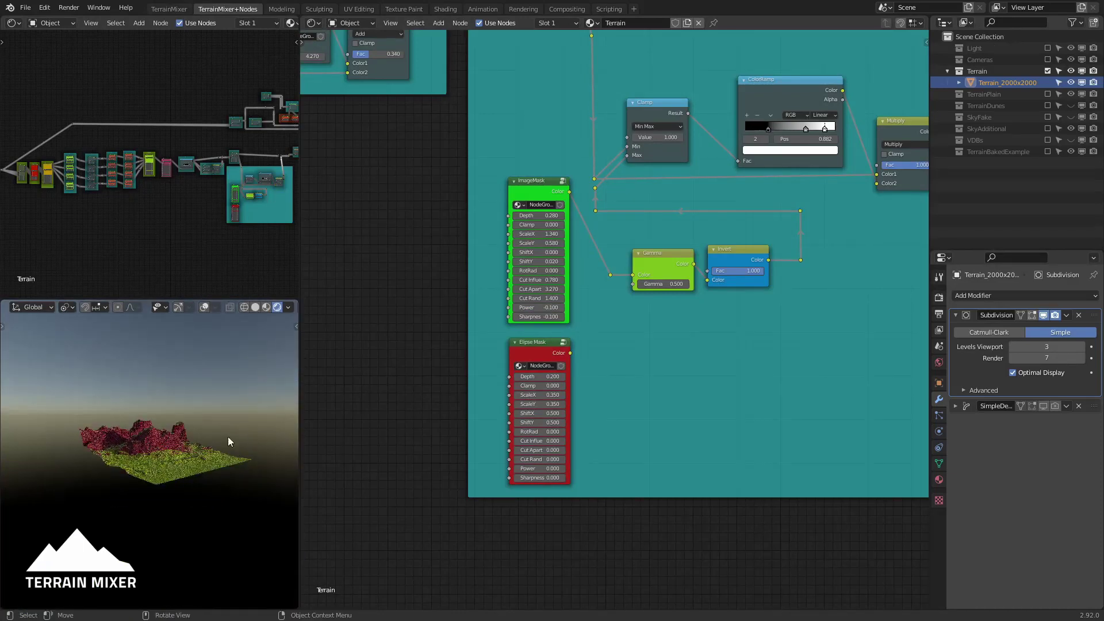
scroll(209, 438, up, 10)
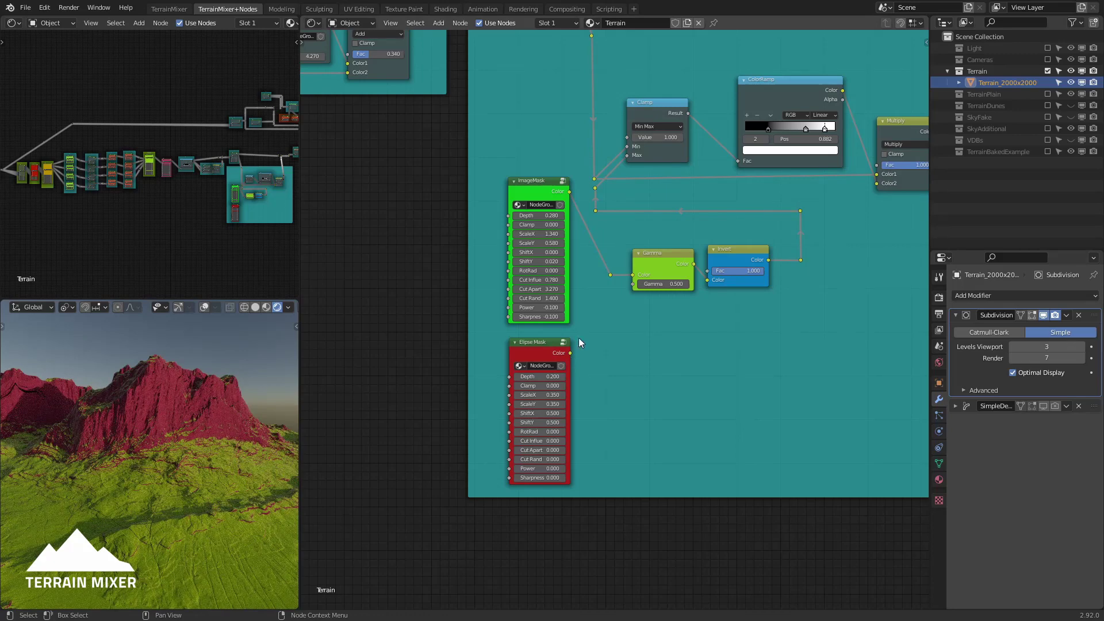
drag(570, 353, 610, 275)
middle_drag(268, 453, 225, 443)
scroll(221, 423, up, 4)
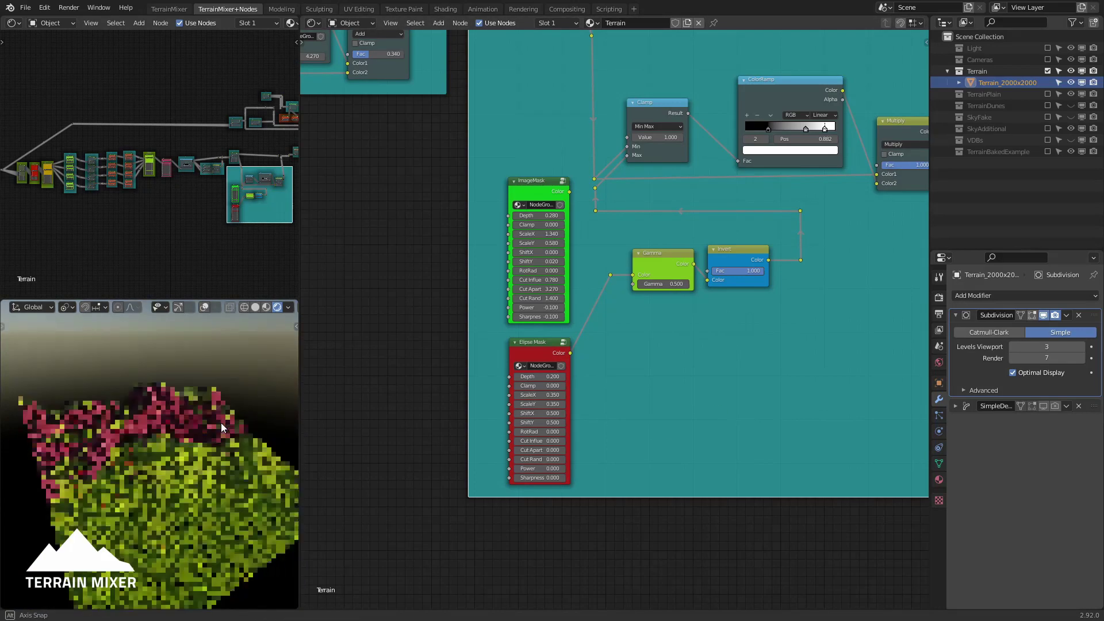
Step: Shape the Elipse Mask with Depth 0.240, ScaleX 0.320, ScaleY 0.320 and ShiftX 0.410, keeping RotRad at 0.000
drag(534, 377, 548, 404)
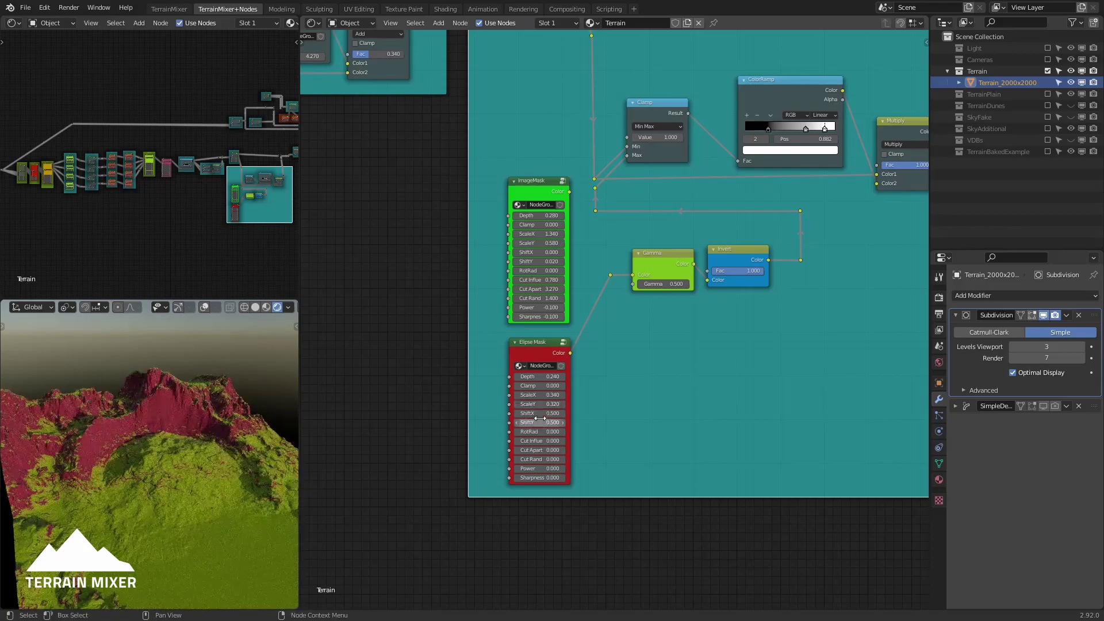
drag(539, 413, 544, 414)
drag(539, 423, 549, 395)
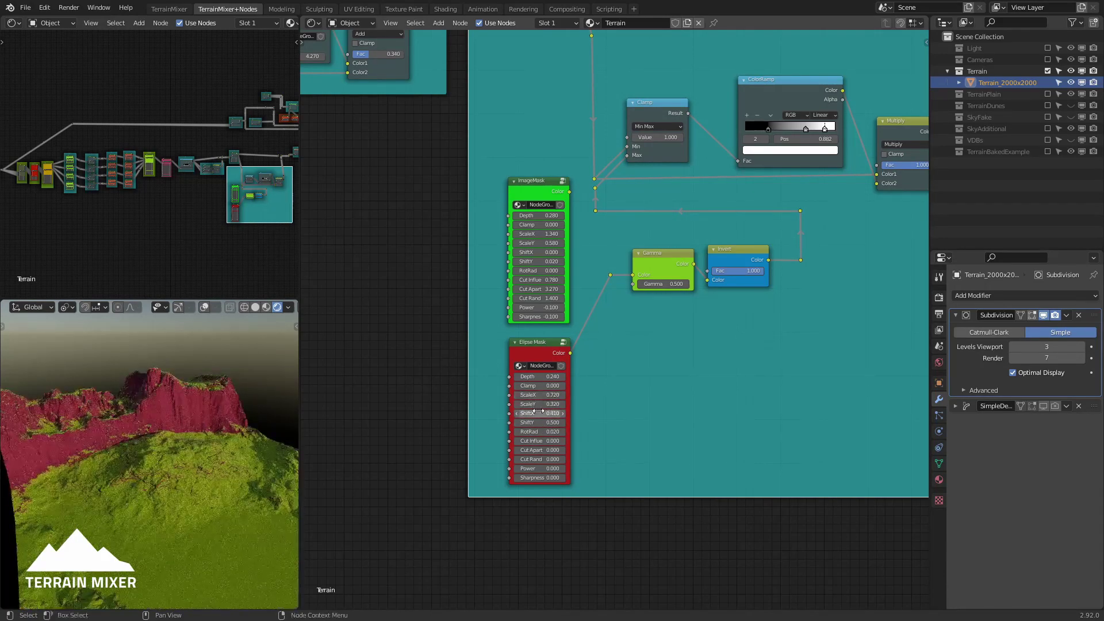
mouse_move(539, 433)
mouse_down()
mouse_move(561, 433)
mouse_move(535, 437)
mouse_up()
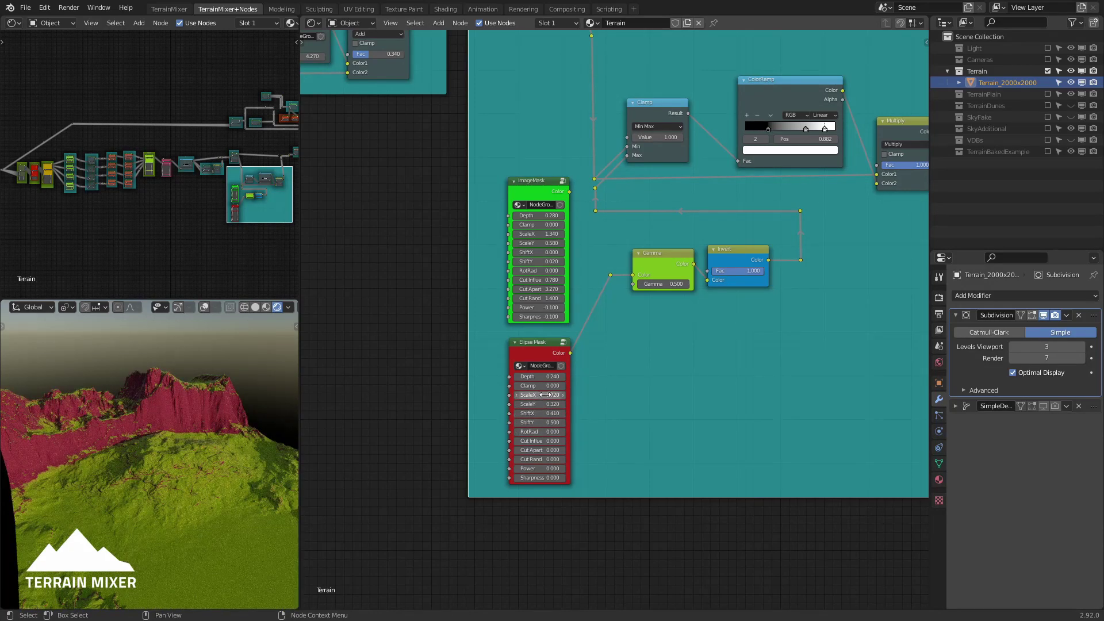
drag(552, 396, 526, 395)
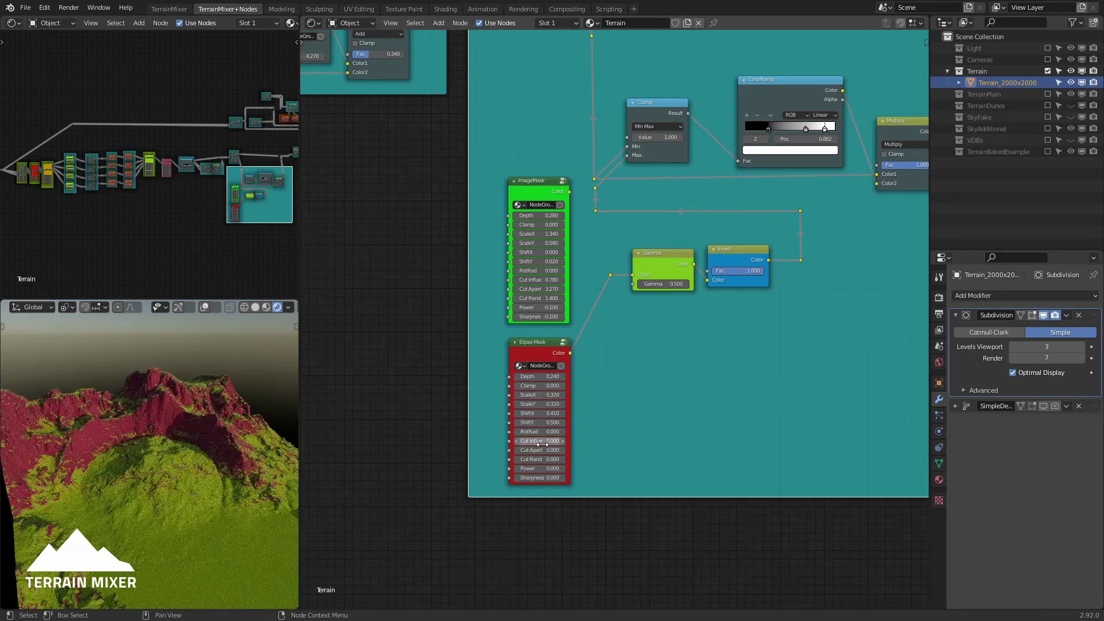
Step: Break up the Elipse Mask with Cut Influence 0.700, Cut Apart 1.600 and Cut Random 1.400
drag(544, 440, 567, 459)
scroll(179, 436, up, 3)
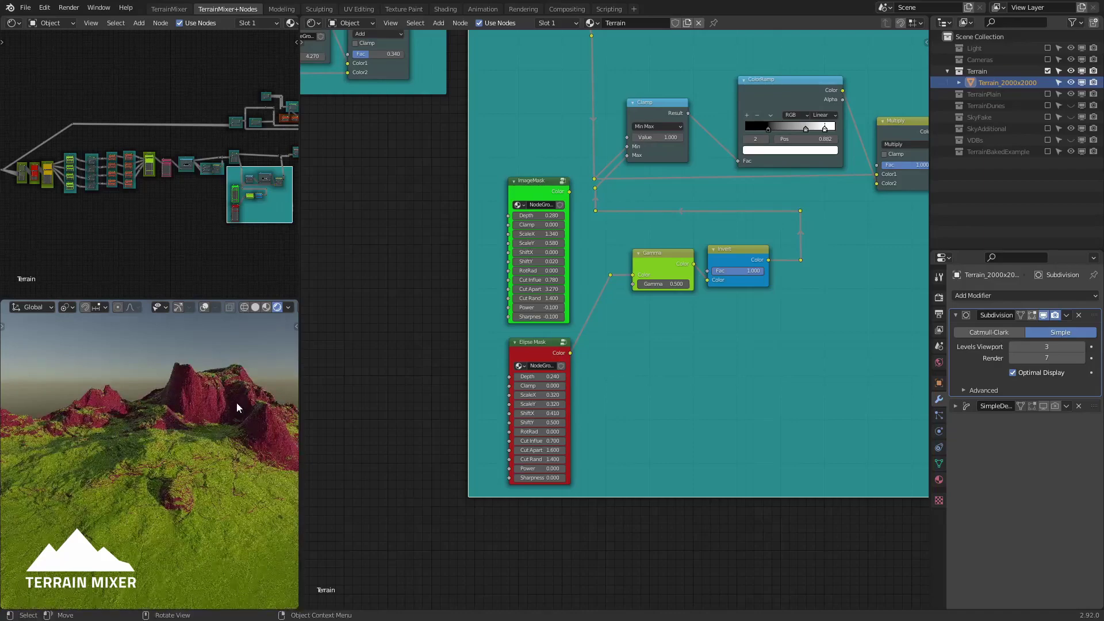
Step: Inspect the ellipse-masked peaks from several angles, including in the full-size view of the TerrainMixer workspace
middle_drag(262, 426, 187, 382)
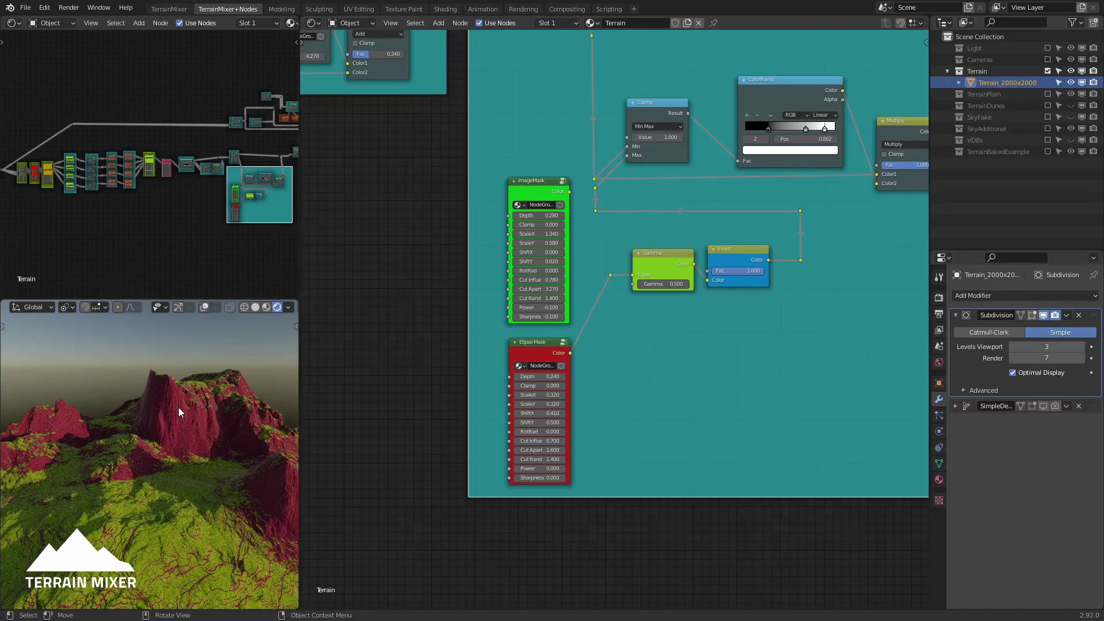
mouse_move(151, 471)
middle_down()
mouse_move(168, 468)
mouse_move(149, 451)
middle_up()
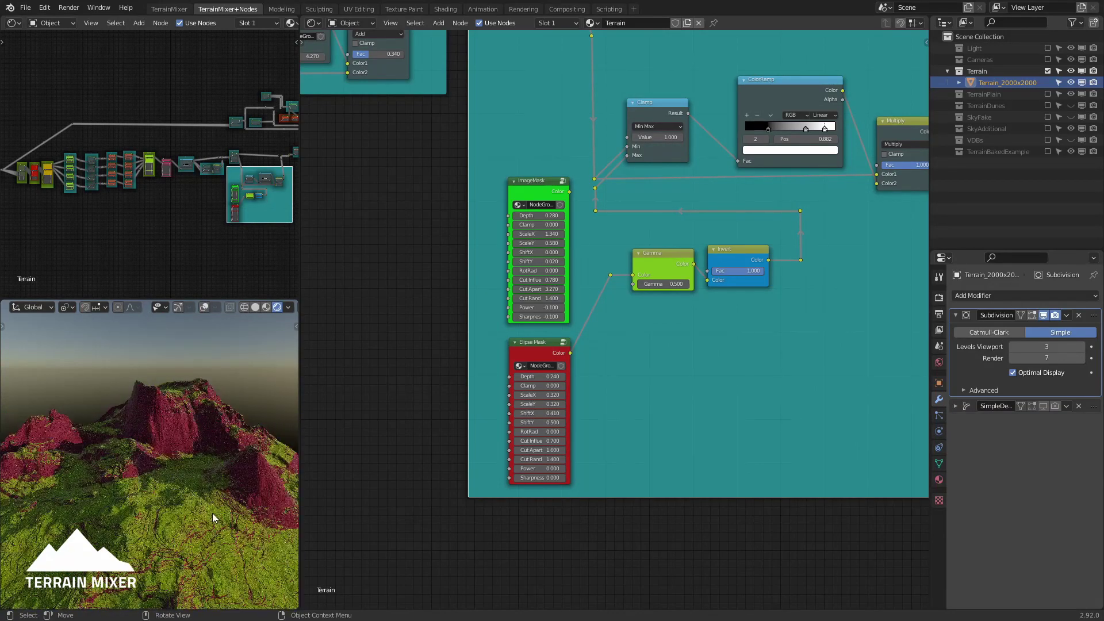
middle_drag(211, 486, 174, 438)
scroll(190, 482, up, 5)
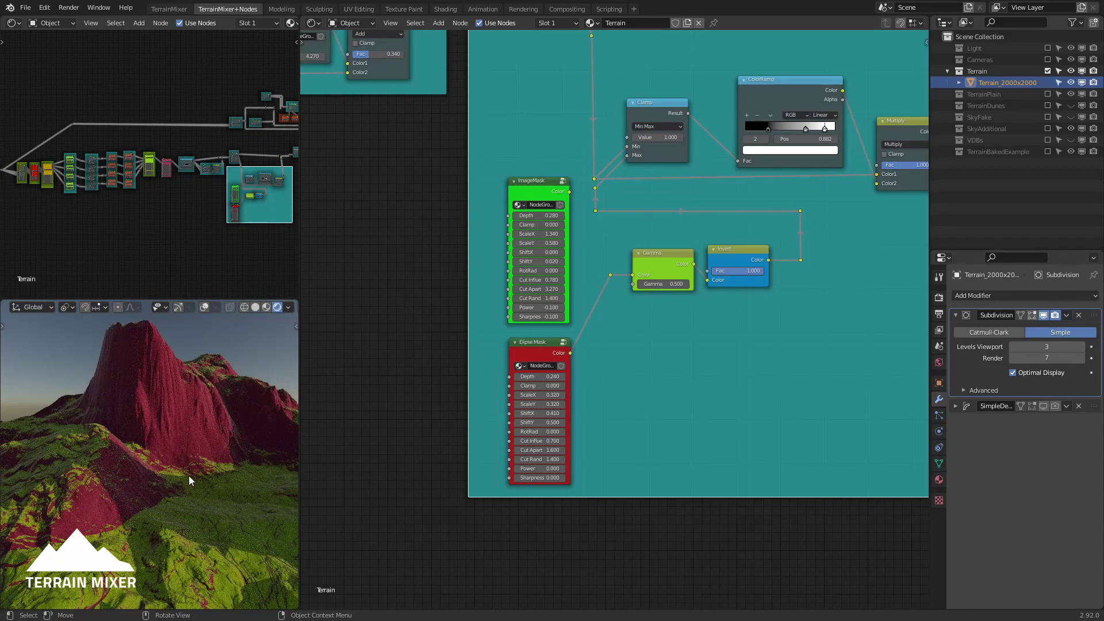
middle_drag(189, 481, 241, 437)
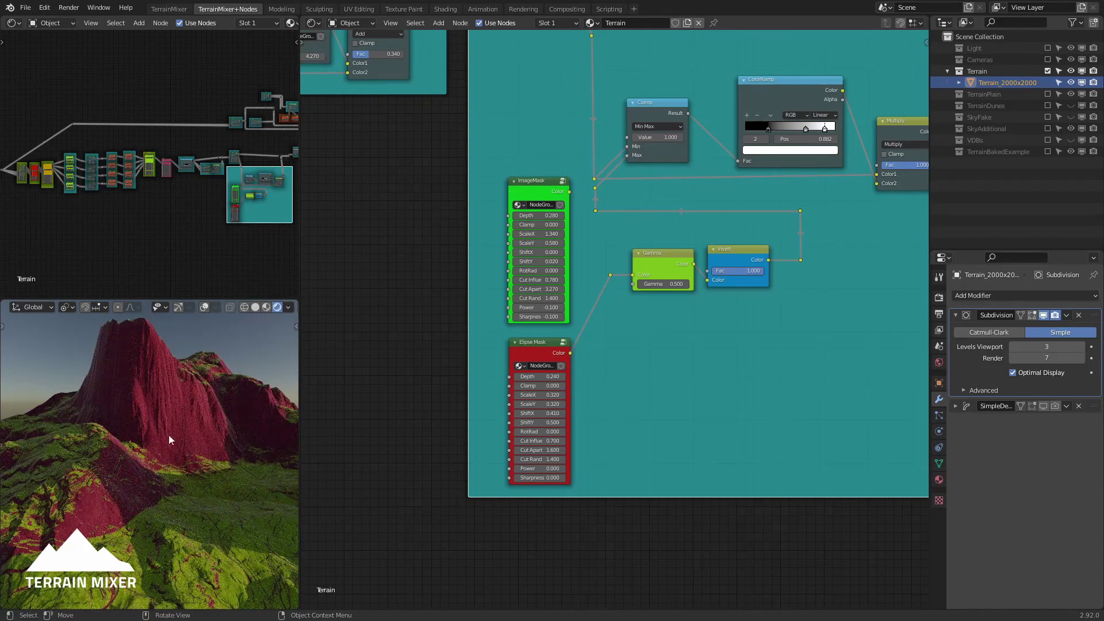
middle_drag(234, 452, 174, 401)
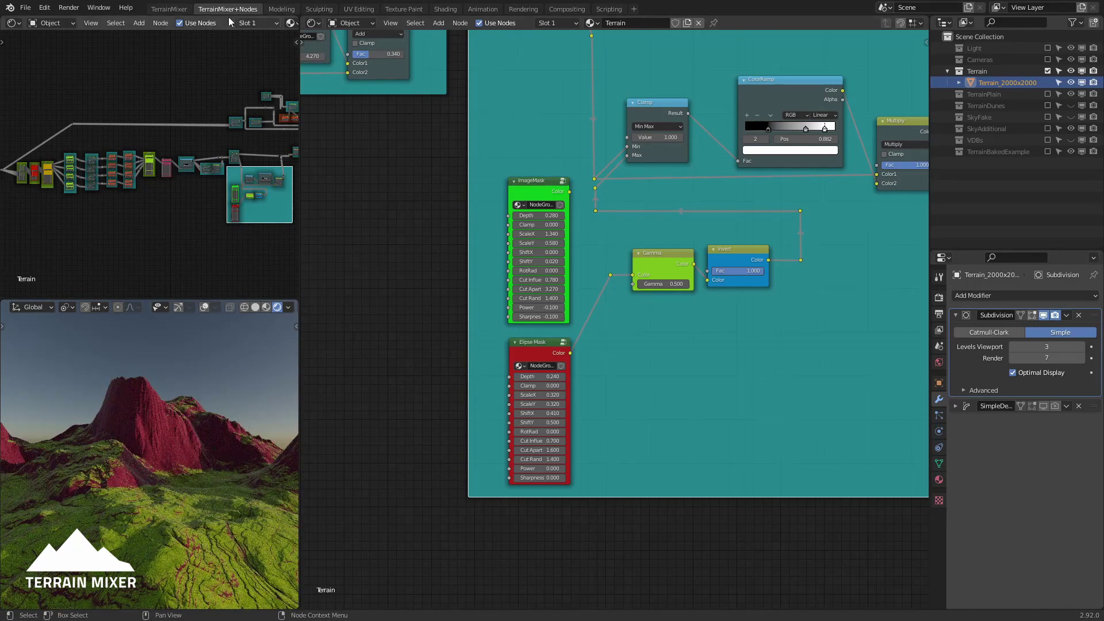
click(168, 9)
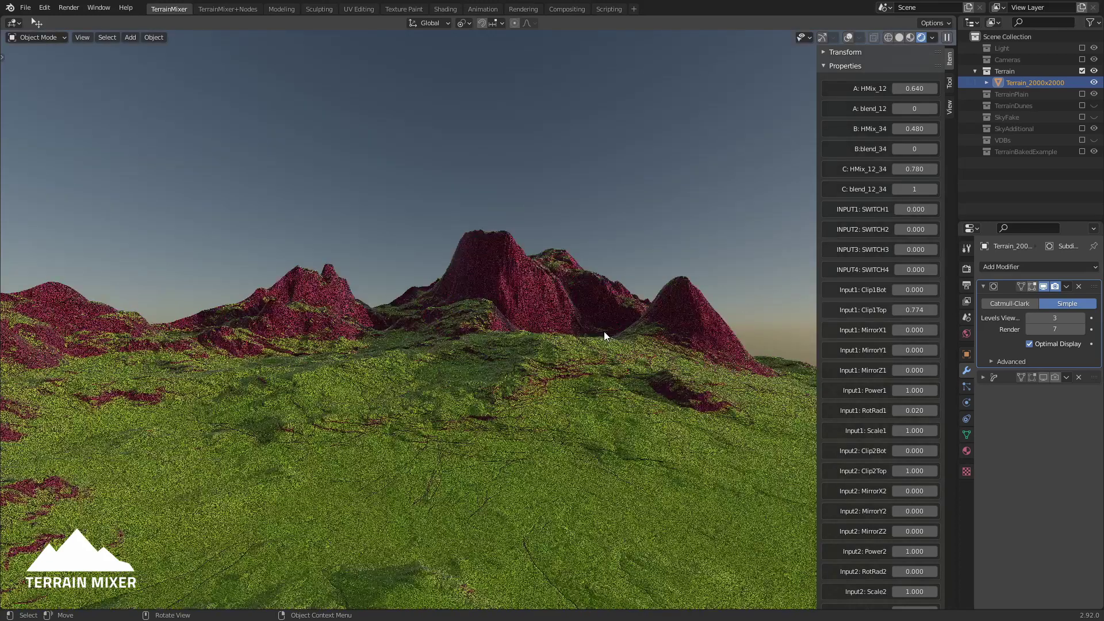
middle_drag(587, 329, 561, 330)
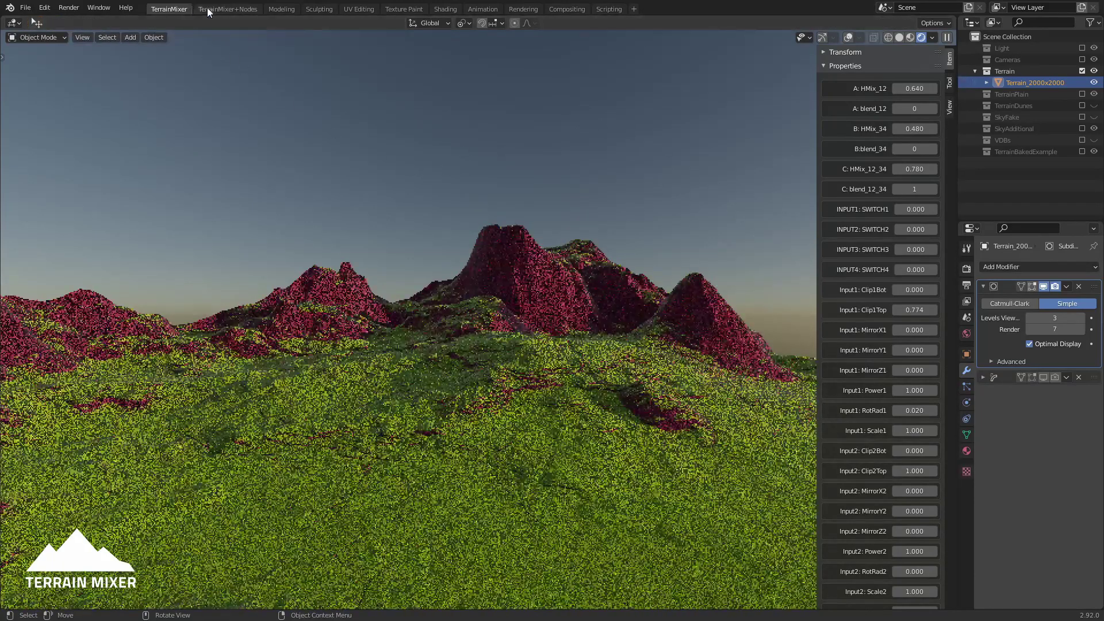
Step: Return to the TerrainMixer+Nodes workspace and bypass the Masker by linking the Without Mask point to the shared plug point
click(209, 8)
scroll(578, 357, down, 3)
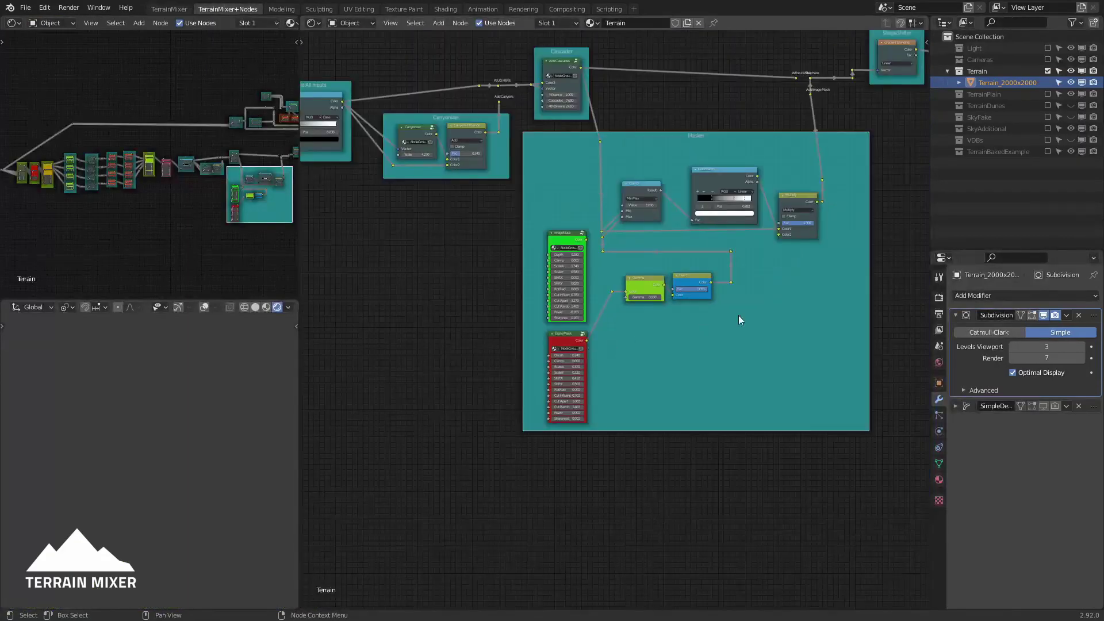
middle_drag(739, 316, 649, 390)
scroll(548, 419, up, 1)
scroll(550, 424, up, 1)
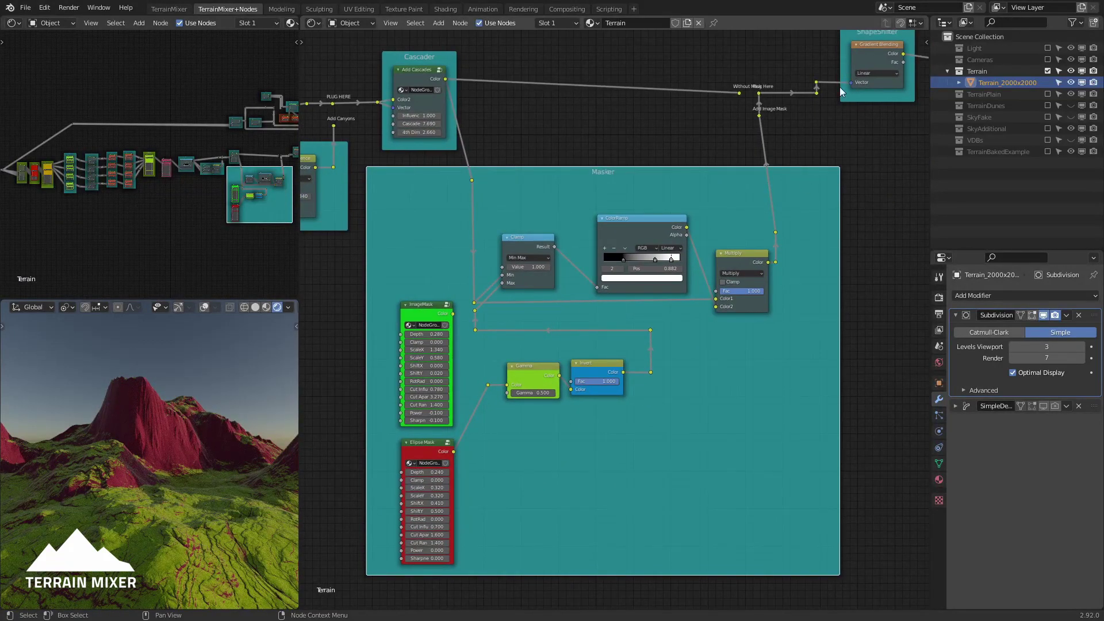
drag(741, 94, 771, 132)
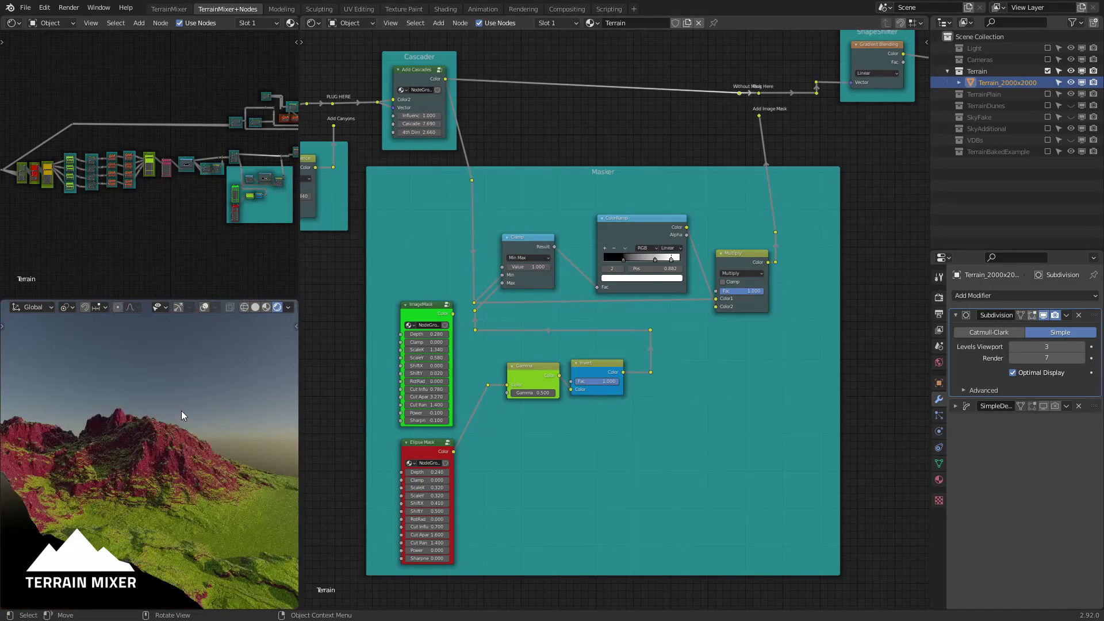
Step: View the unmasked terrain straight from above, enlarged to fill the viewport
middle_drag(181, 410, 147, 467)
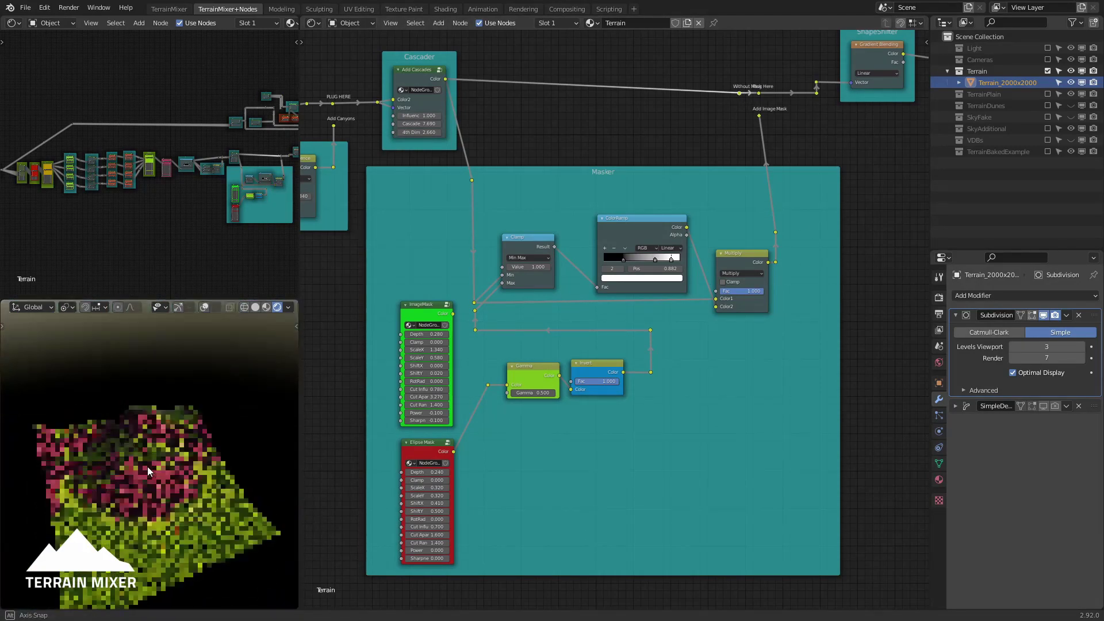
key(KP_0)
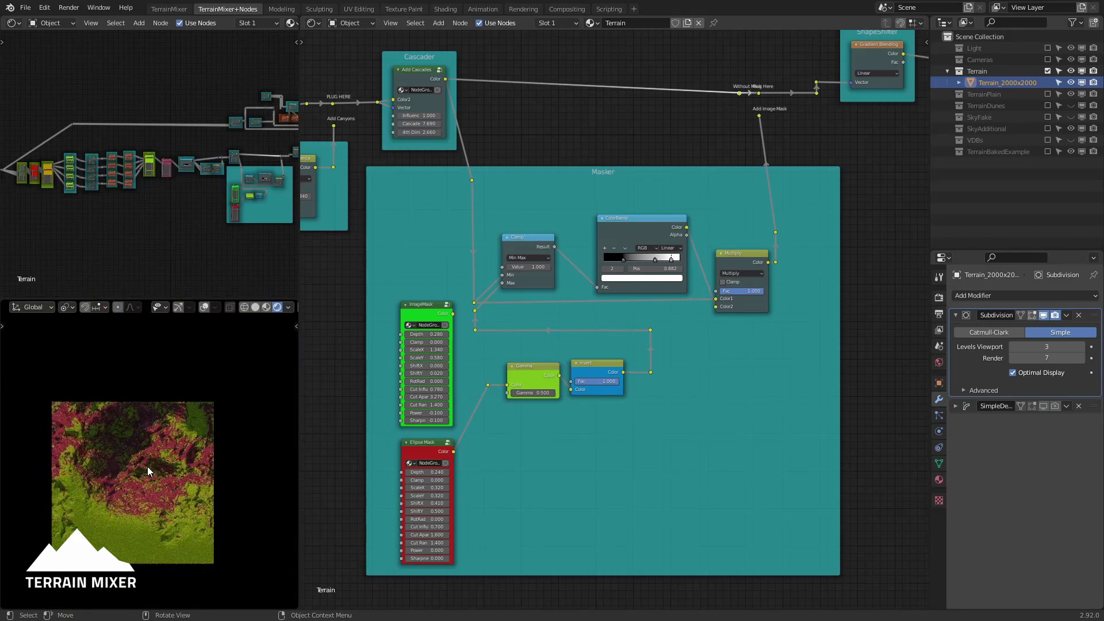
scroll(146, 471, up, 3)
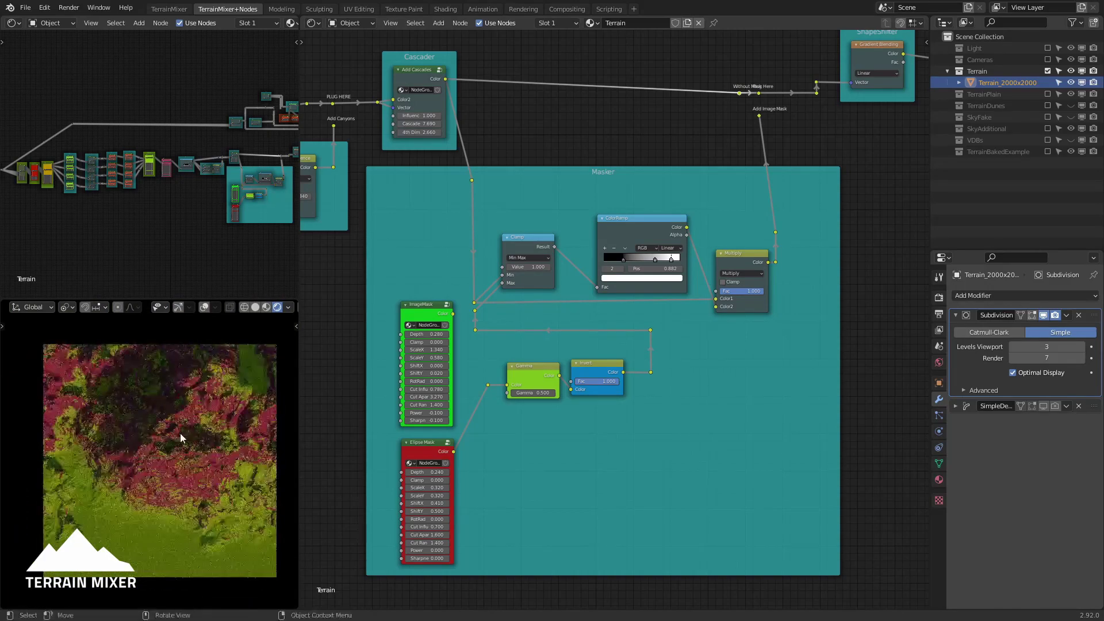
shift+middle_drag(177, 434, 167, 439)
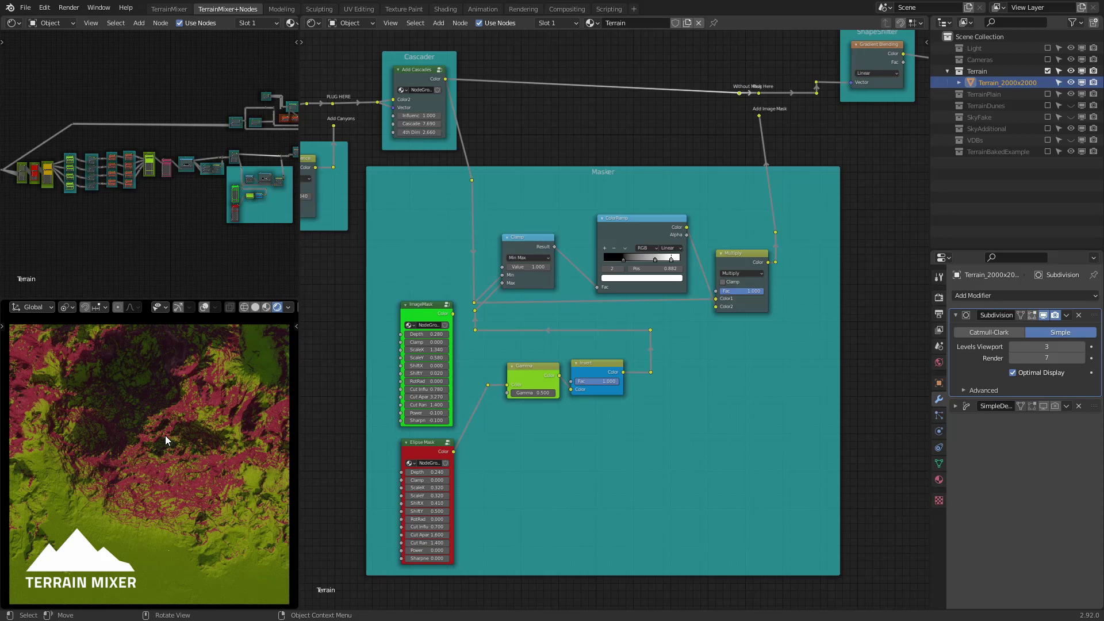
Step: Reconnect the ImageMask to the Gamma node and link the Add Image Mask point to the shared plug point
drag(454, 314, 489, 384)
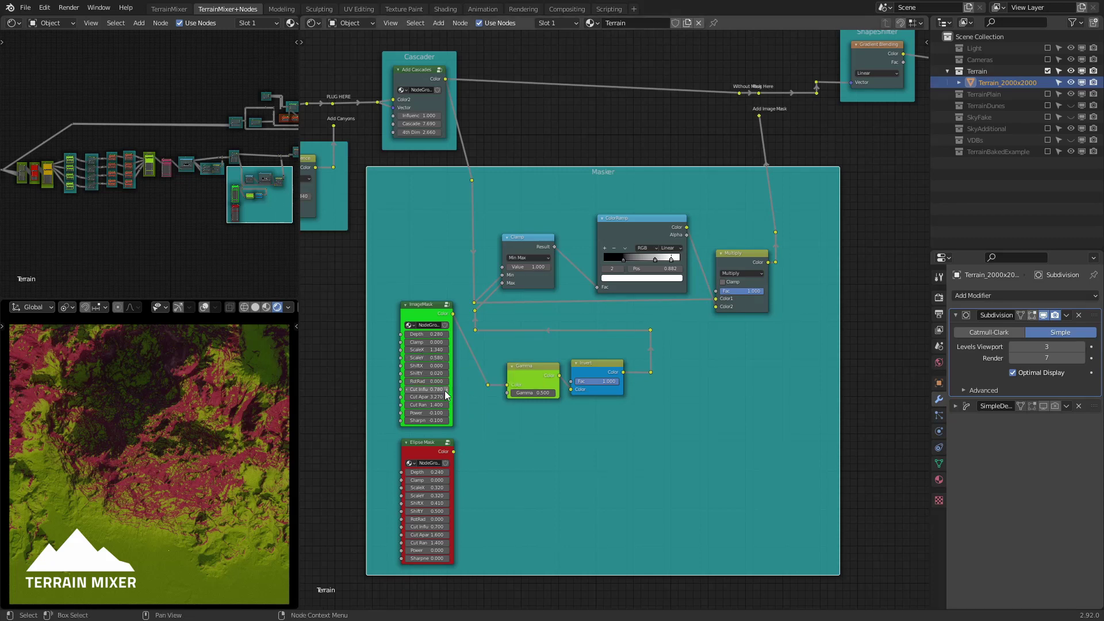
scroll(440, 388, up, 1)
scroll(475, 415, up, 3)
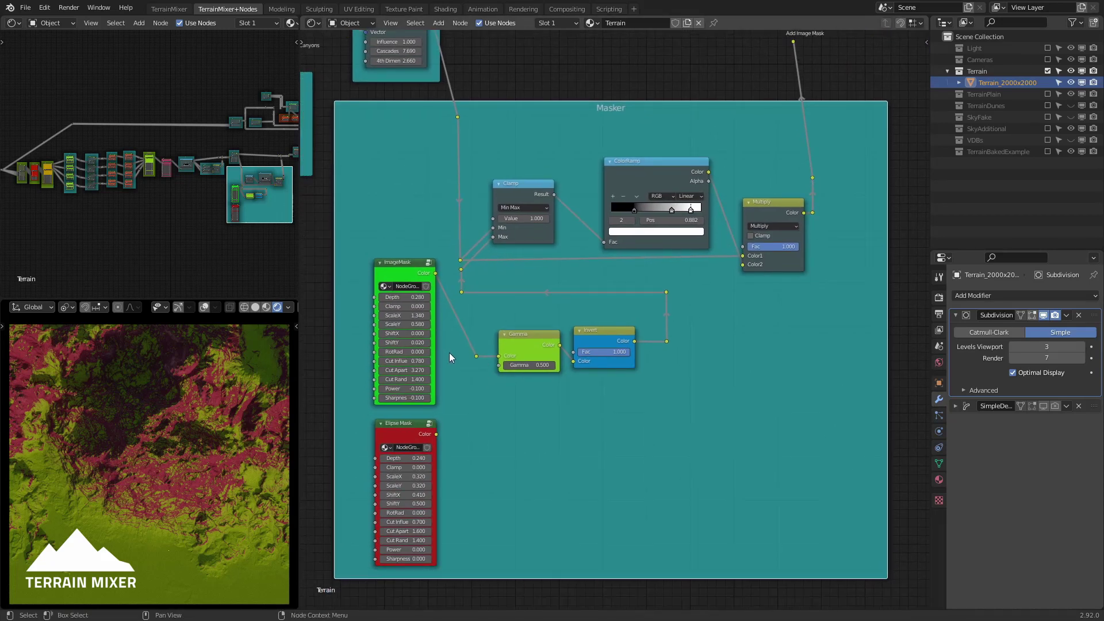
middle_drag(824, 63, 792, 153)
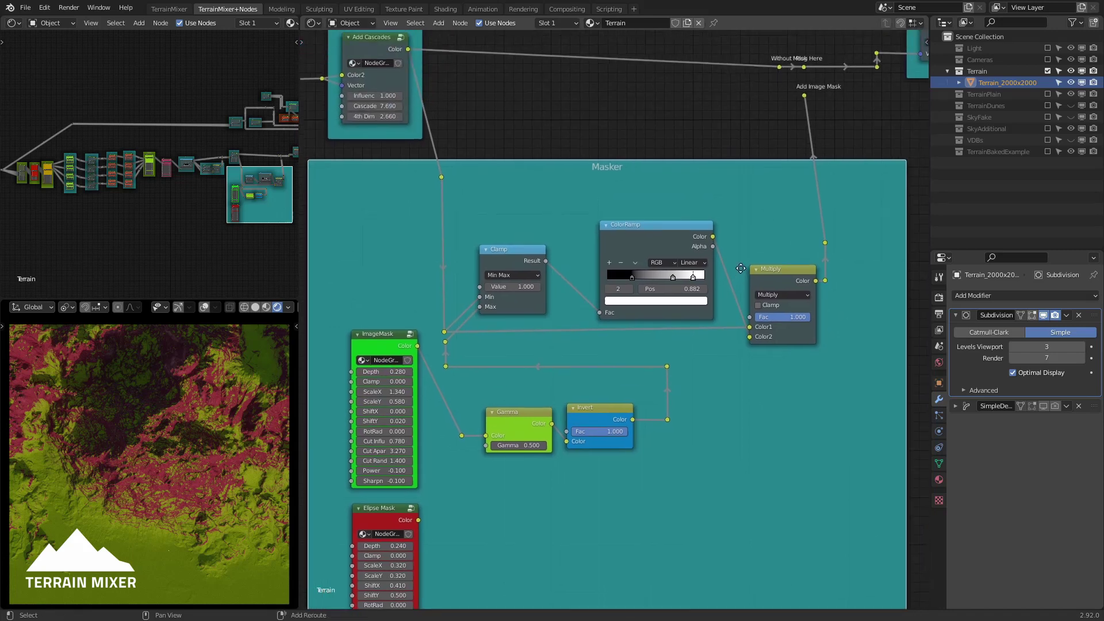
drag(804, 97, 804, 68)
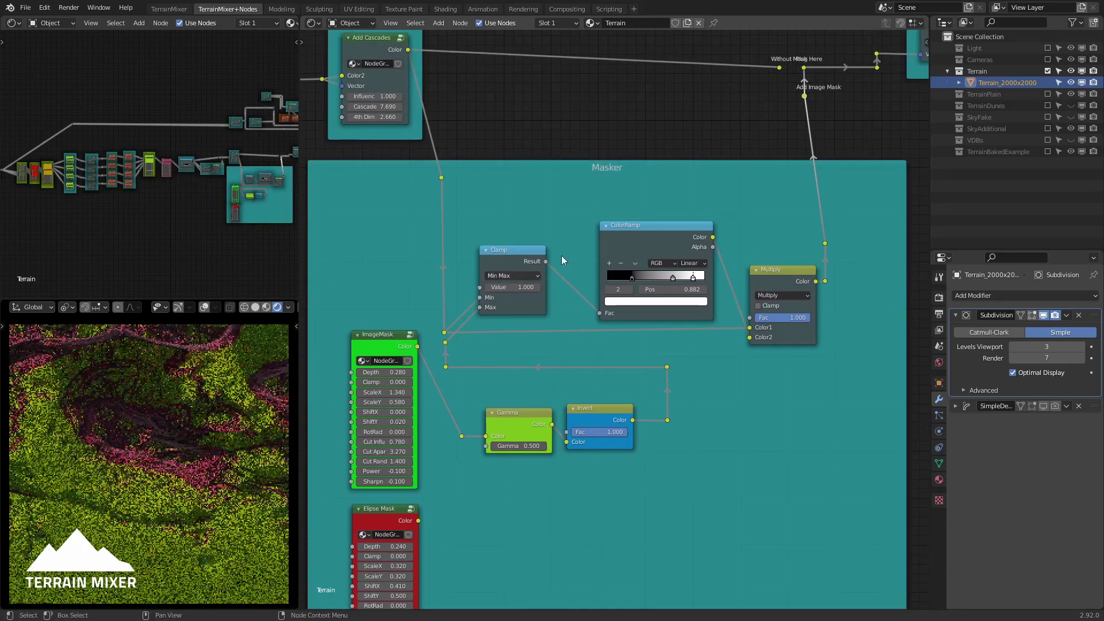
middle_drag(449, 471, 476, 449)
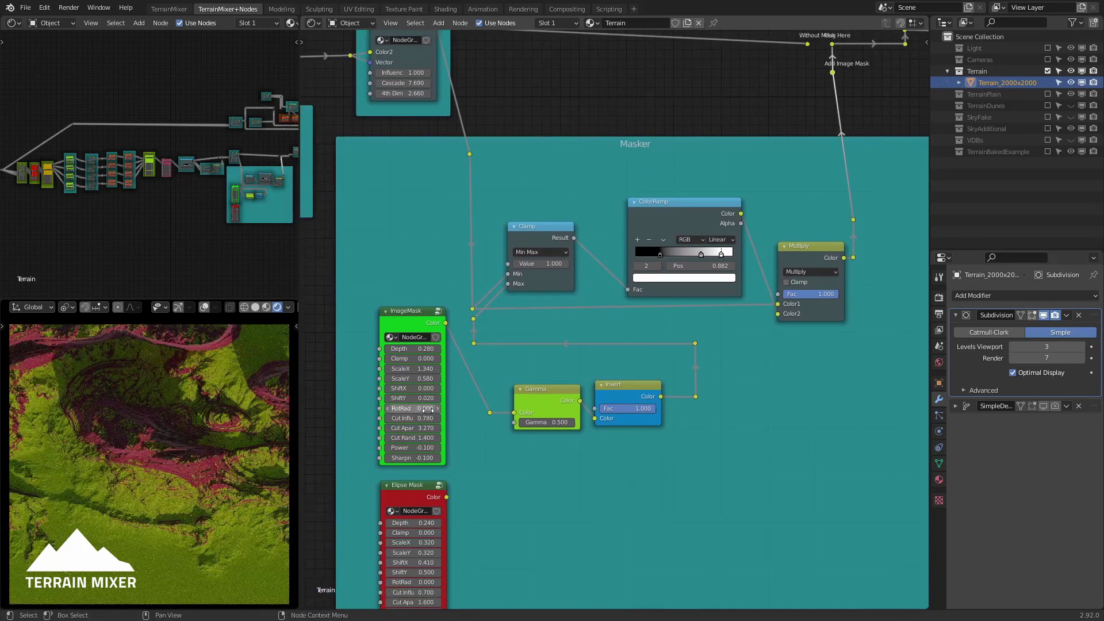
Step: Set the ImageMask's Cut Influence to 0.000 and its ScaleX to 0.440
drag(421, 419, 403, 418)
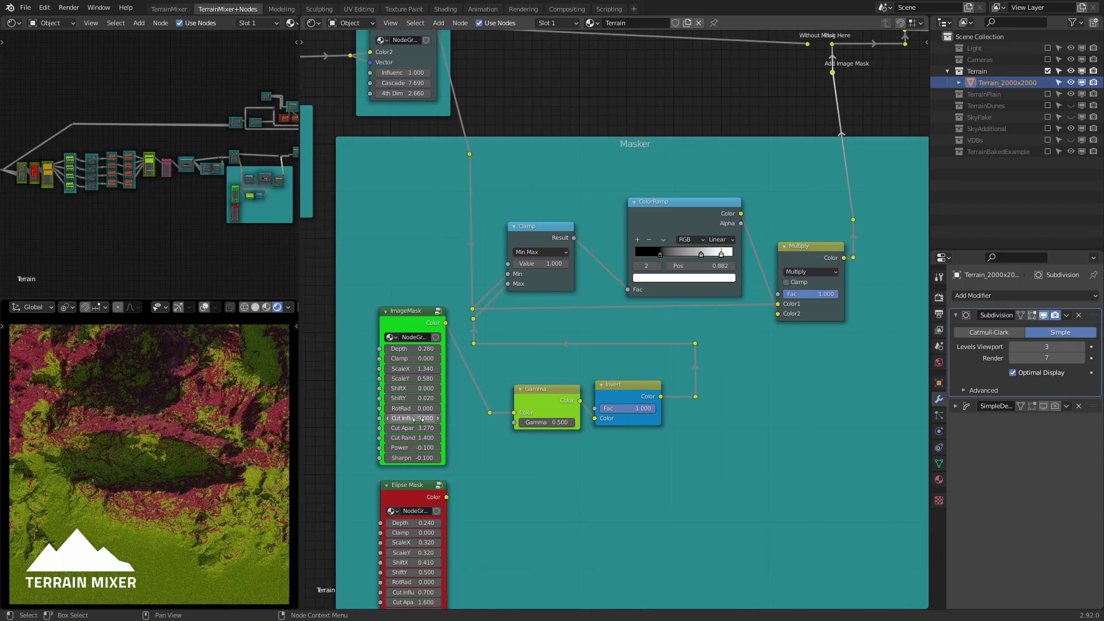
mouse_move(423, 368)
mouse_down()
mouse_move(438, 369)
mouse_move(421, 368)
mouse_up()
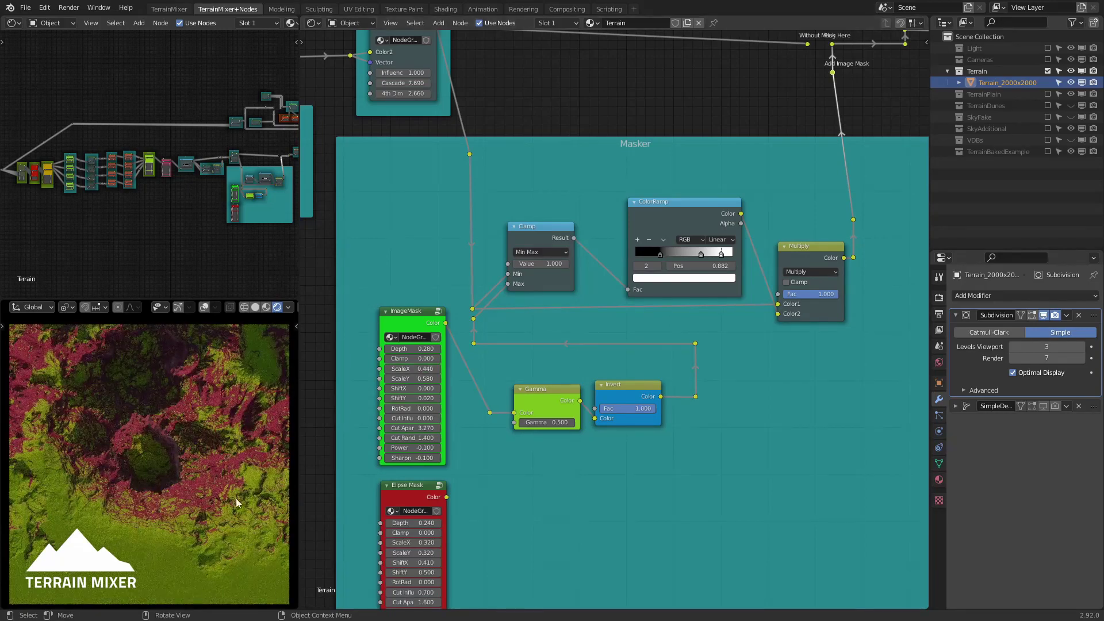
mouse_move(172, 525)
middle_down()
mouse_move(211, 454)
mouse_move(162, 492)
mouse_move(180, 498)
mouse_move(196, 527)
mouse_move(184, 494)
mouse_move(201, 497)
mouse_move(187, 499)
mouse_move(206, 526)
mouse_move(212, 510)
mouse_move(184, 520)
middle_up()
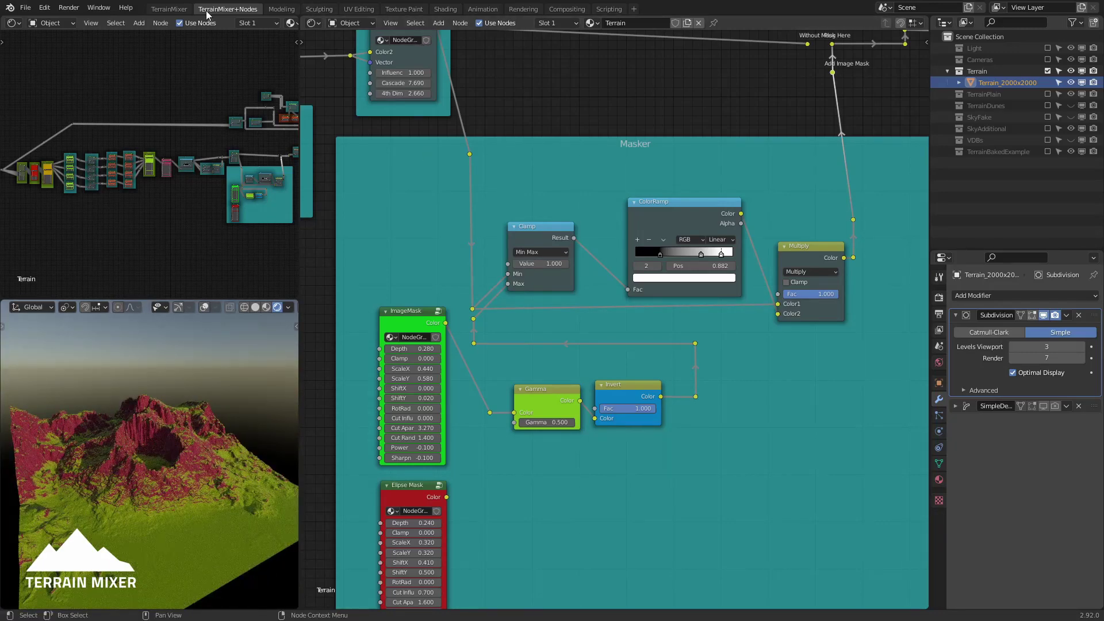
Step: In the TerrainMixer workspace, set the scene camera to OrthoCamera4Baking and view the terrain through it
click(169, 10)
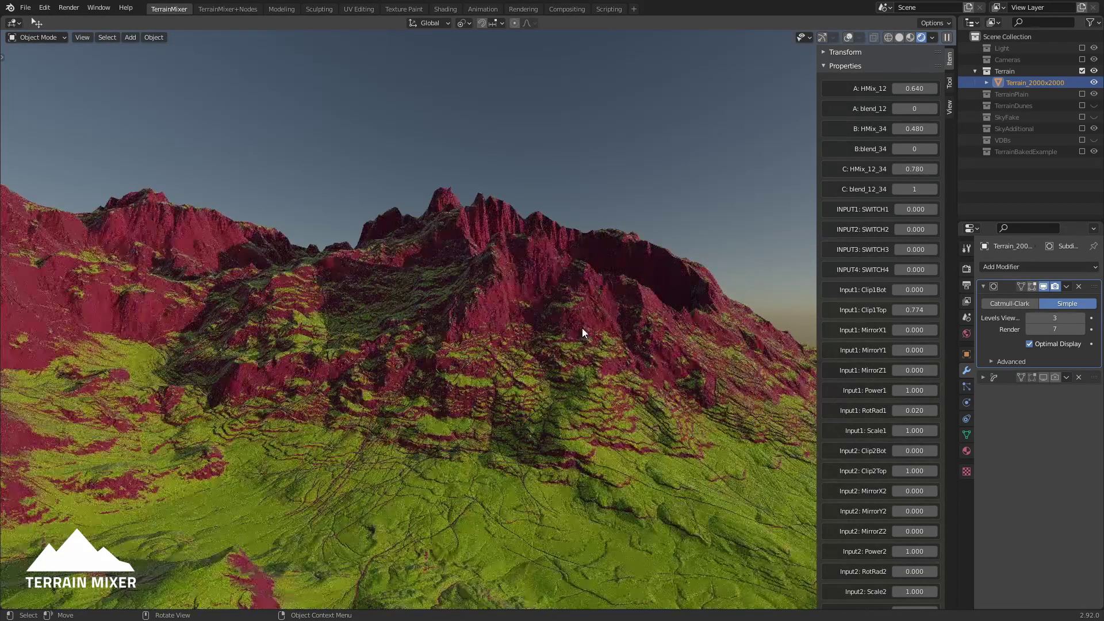
key(KP_7)
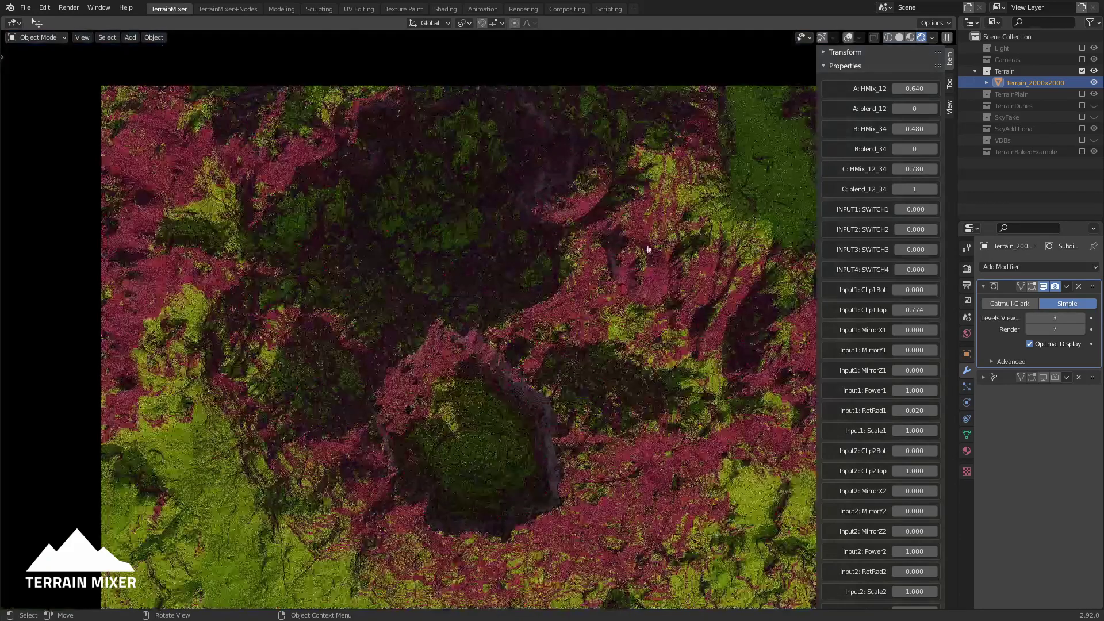
scroll(526, 250, down, 5)
scroll(601, 357, up, 1)
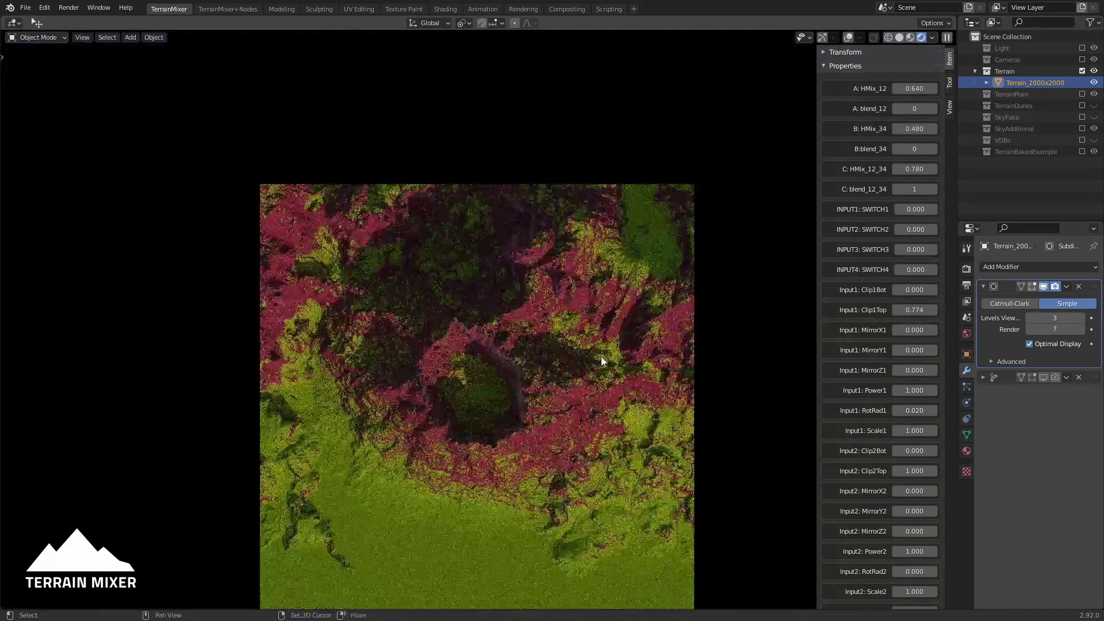
shift+middle_drag(602, 356, 550, 270)
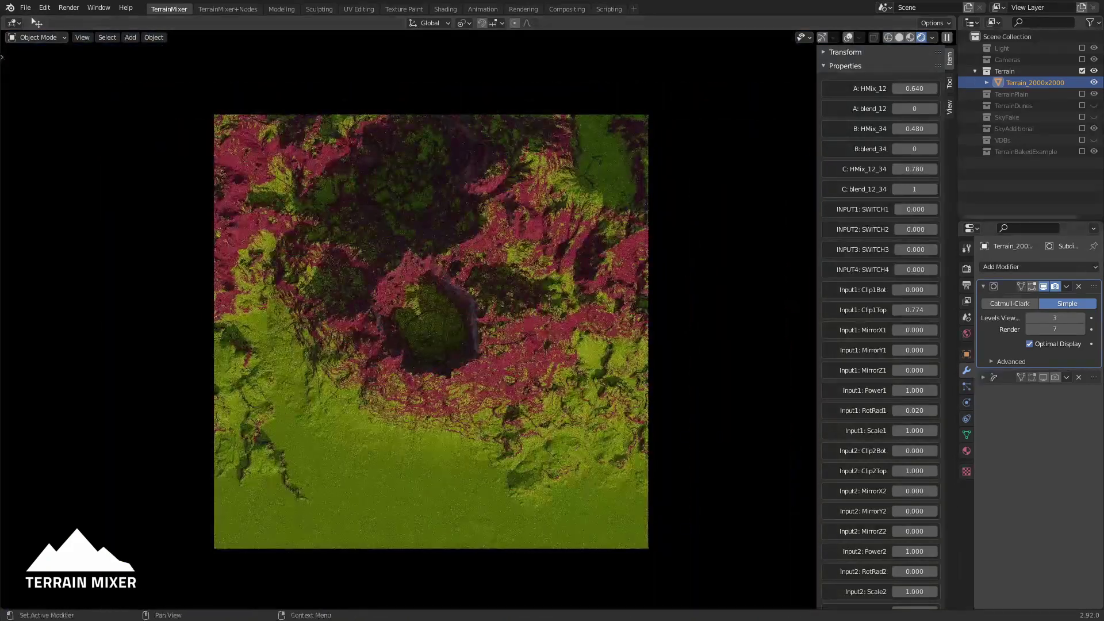
click(966, 317)
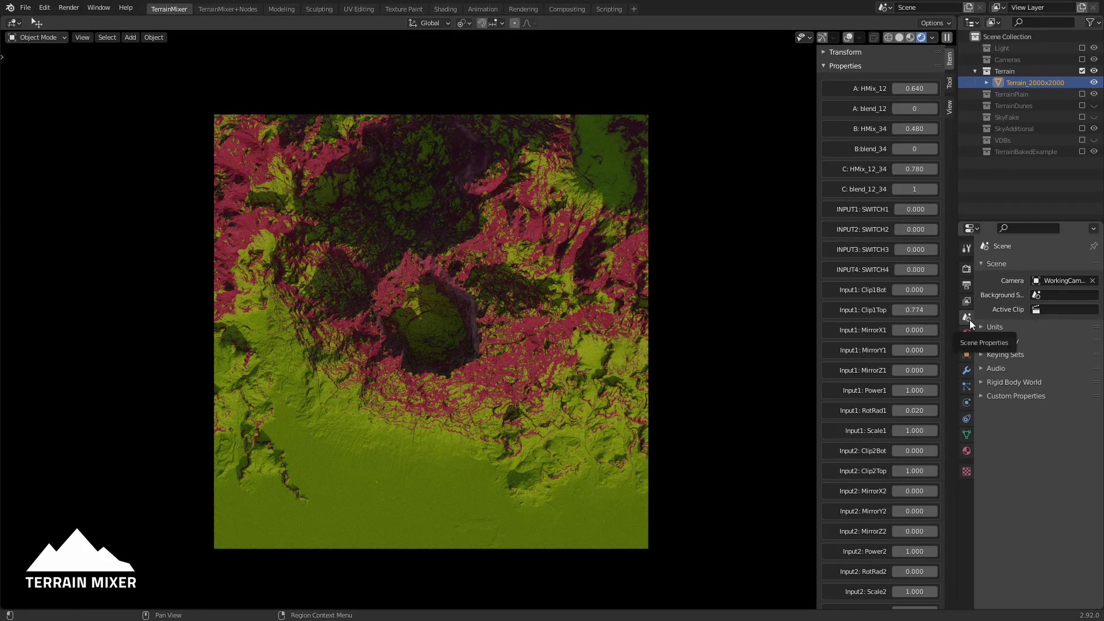
click(1039, 280)
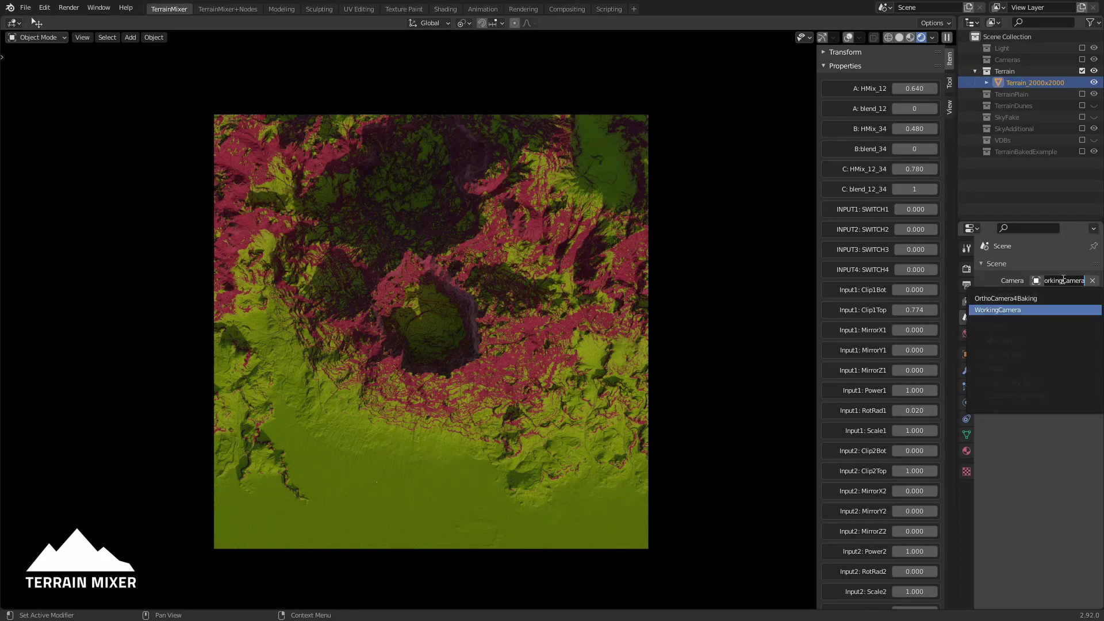
click(1035, 298)
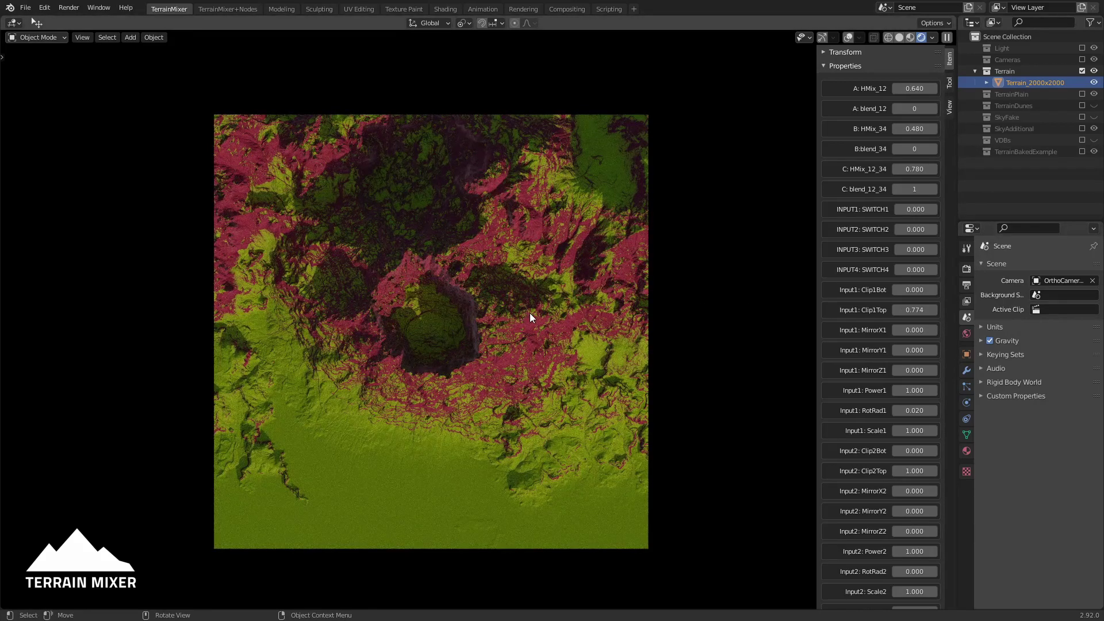
key(KP_0)
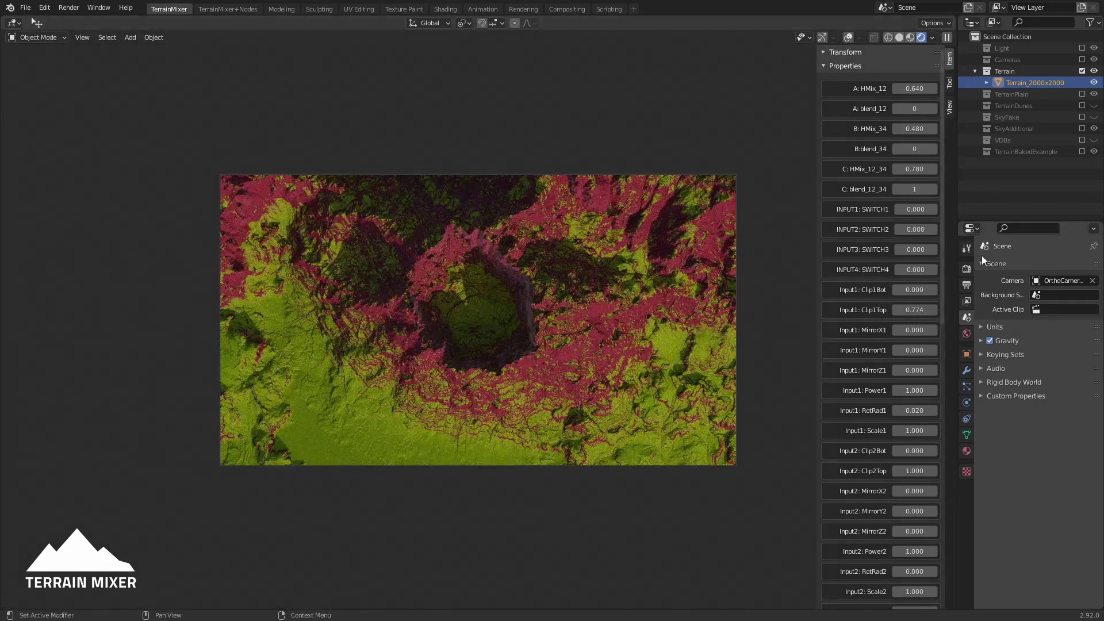
Step: Set the output's Resolution X to 1080 px for a square image
click(971, 286)
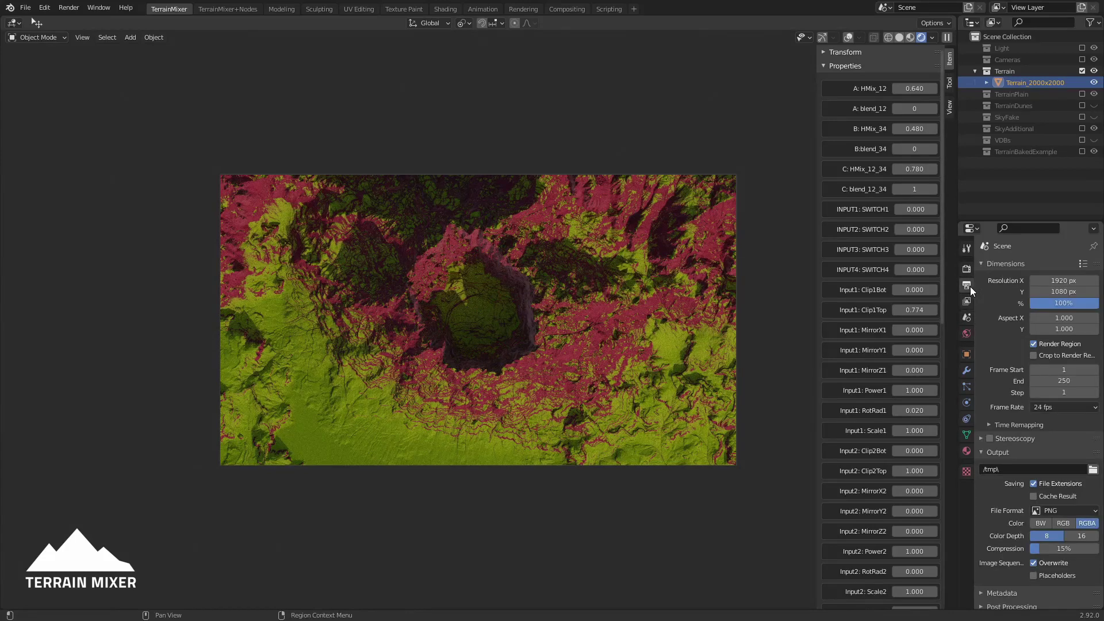
click(1065, 291)
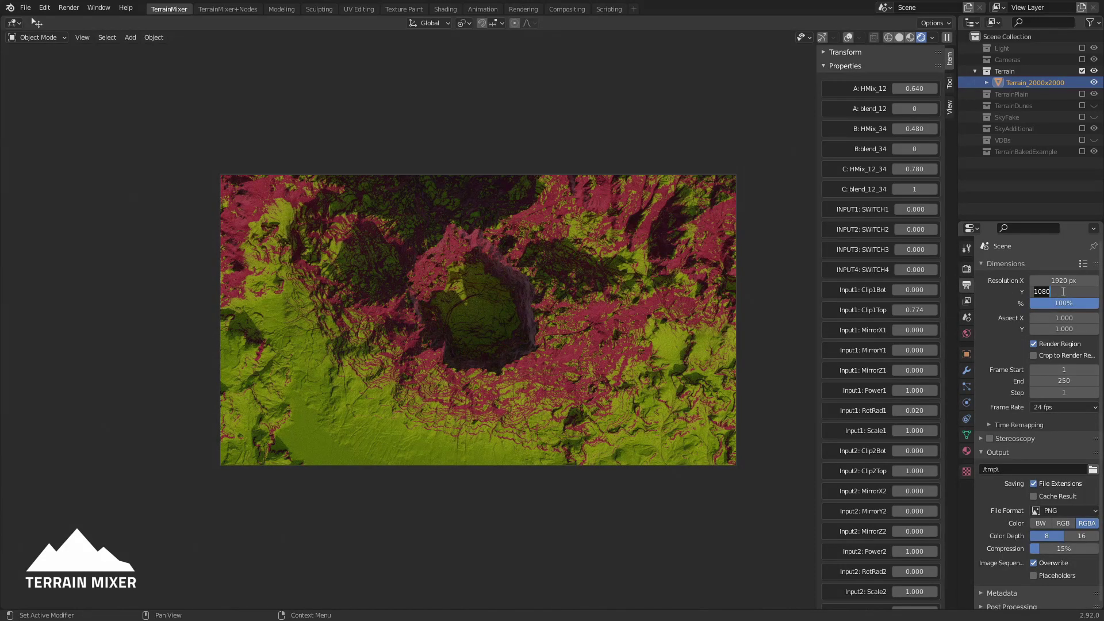
click(1062, 281)
text(1080)
key(Return)
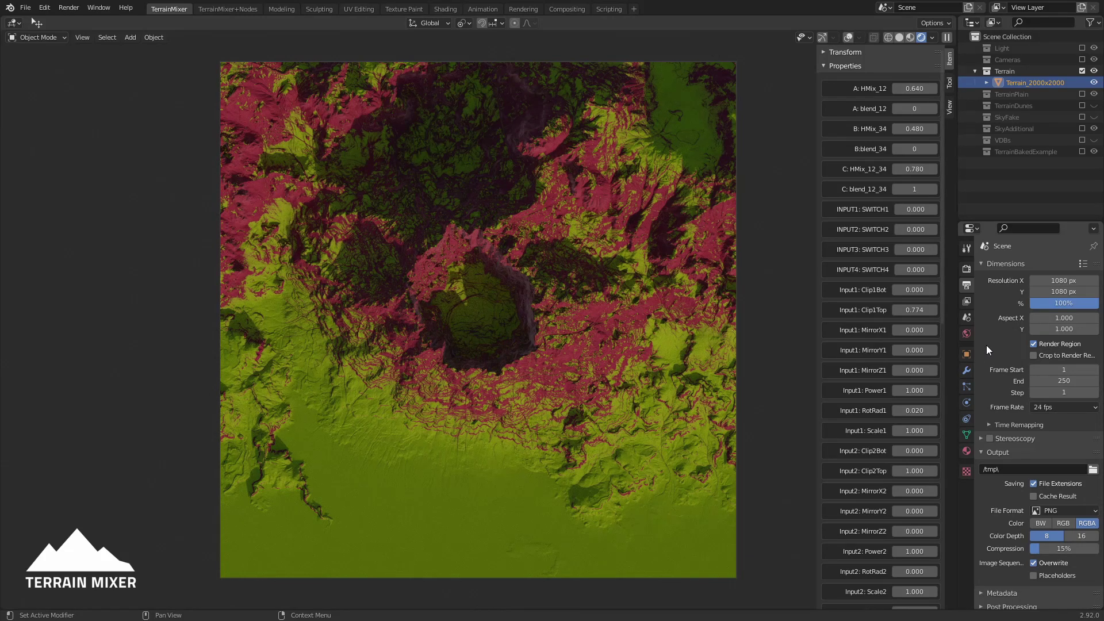
Step: Set the Cycles render sample count to 1
click(967, 269)
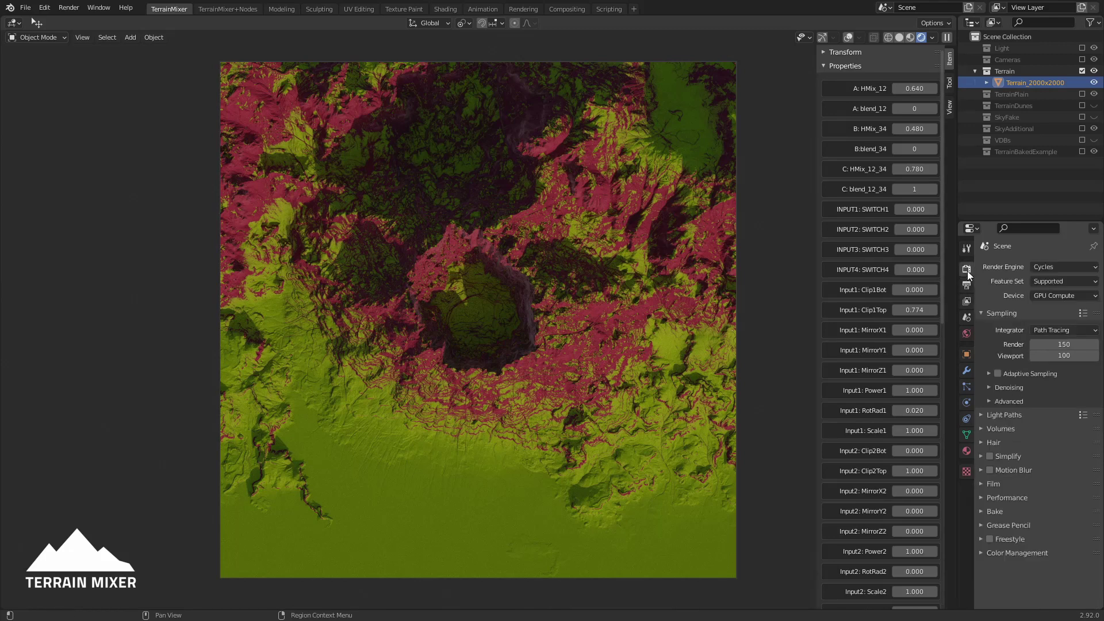
click(1062, 344)
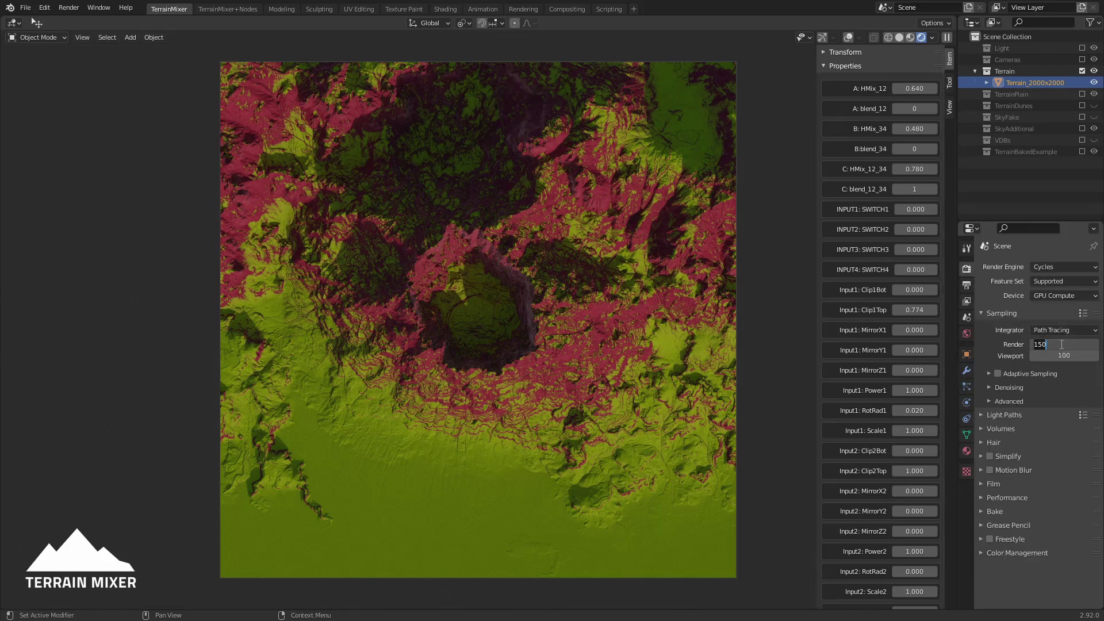
text(1)
key(Return)
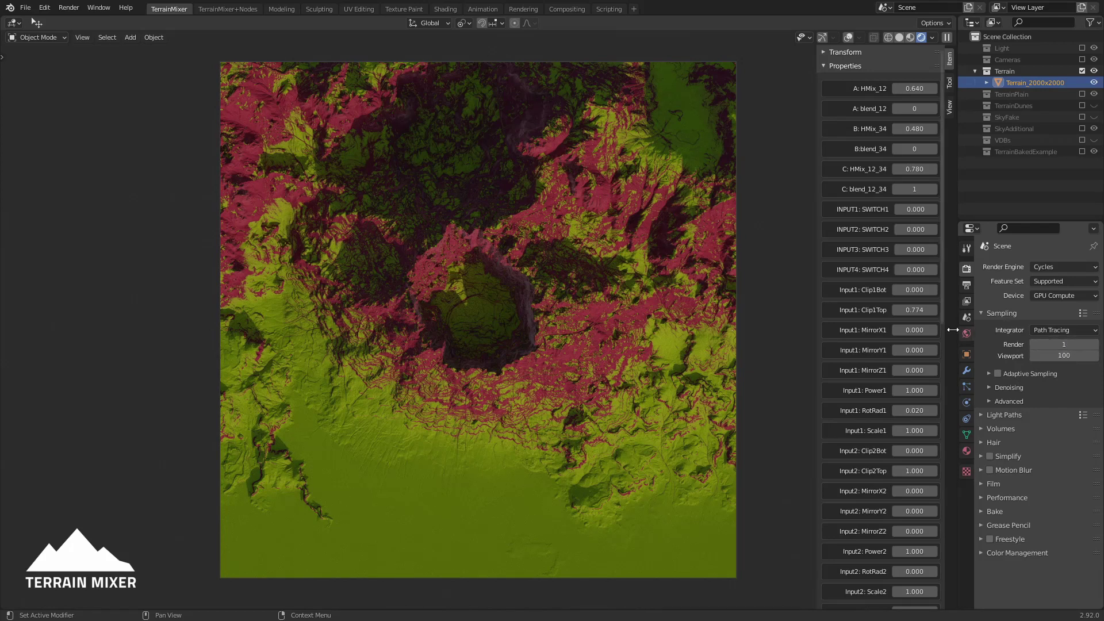
Step: In the TerrainMixer+Nodes workspace, disconnect the Material Output's Displacement and replace its Surface link with the Plug Above To Bake Heightmap point
click(215, 10)
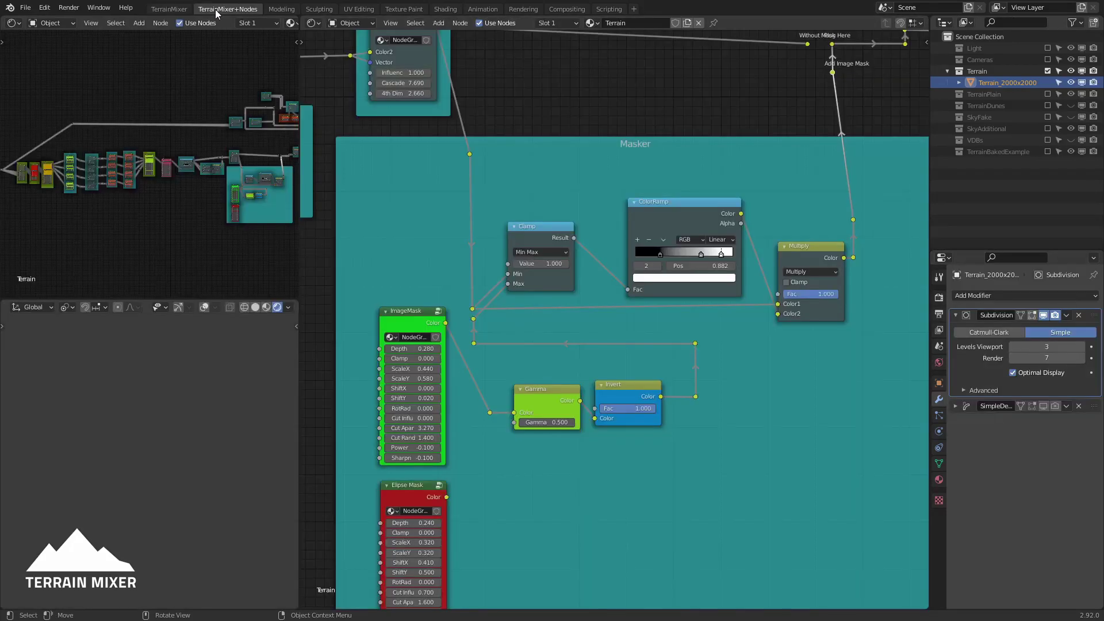
scroll(712, 377, down, 5)
middle_drag(770, 321, 493, 394)
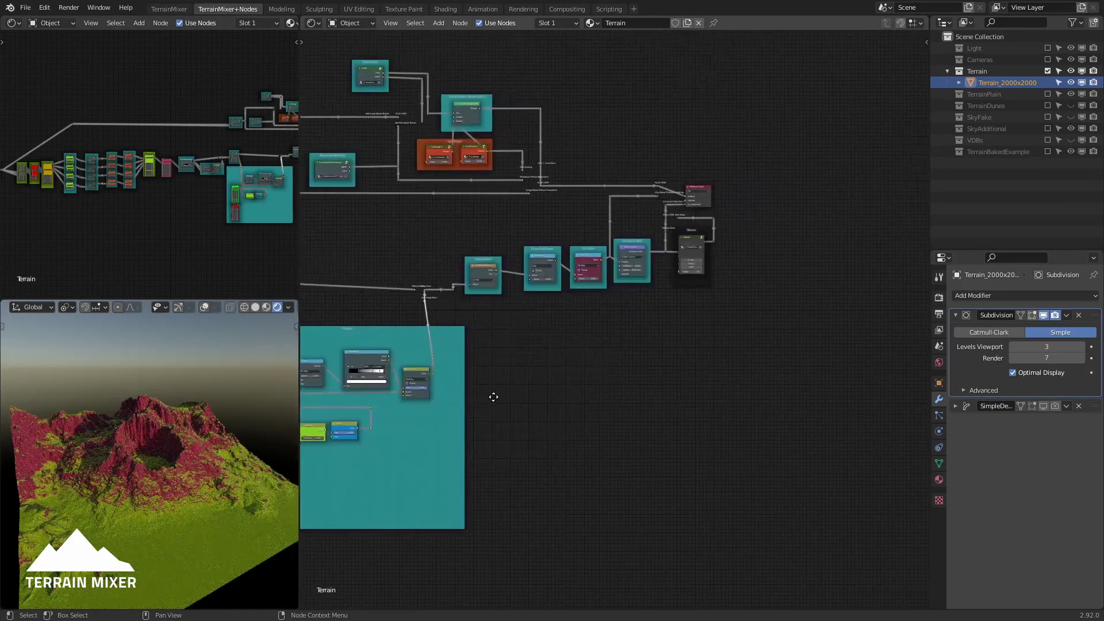
scroll(629, 333, up, 4)
middle_drag(692, 250, 612, 355)
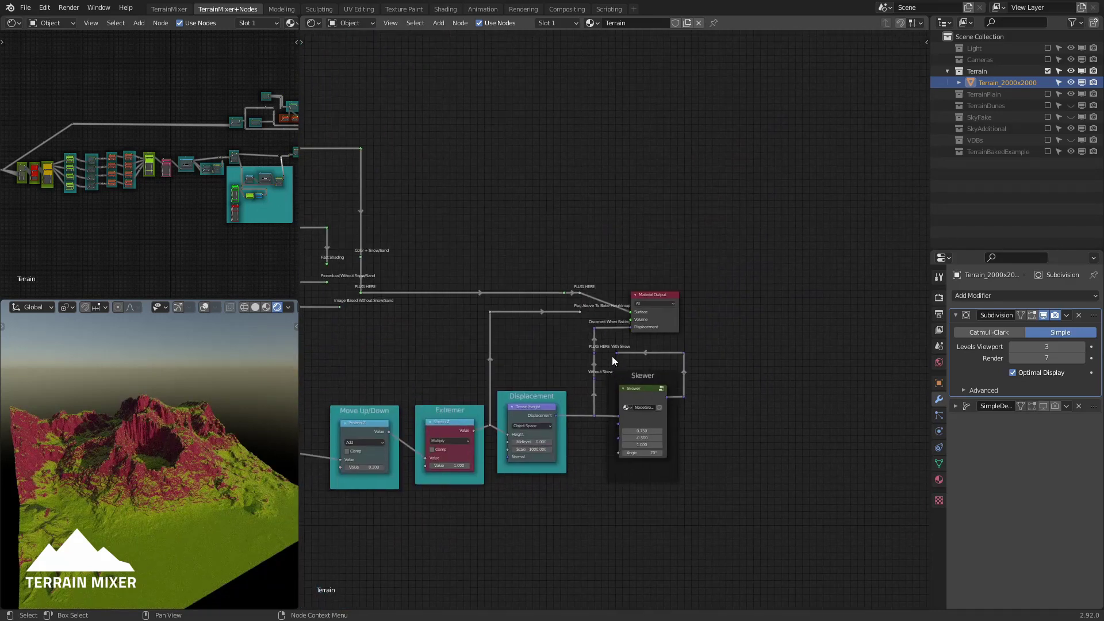
scroll(610, 337, up, 5)
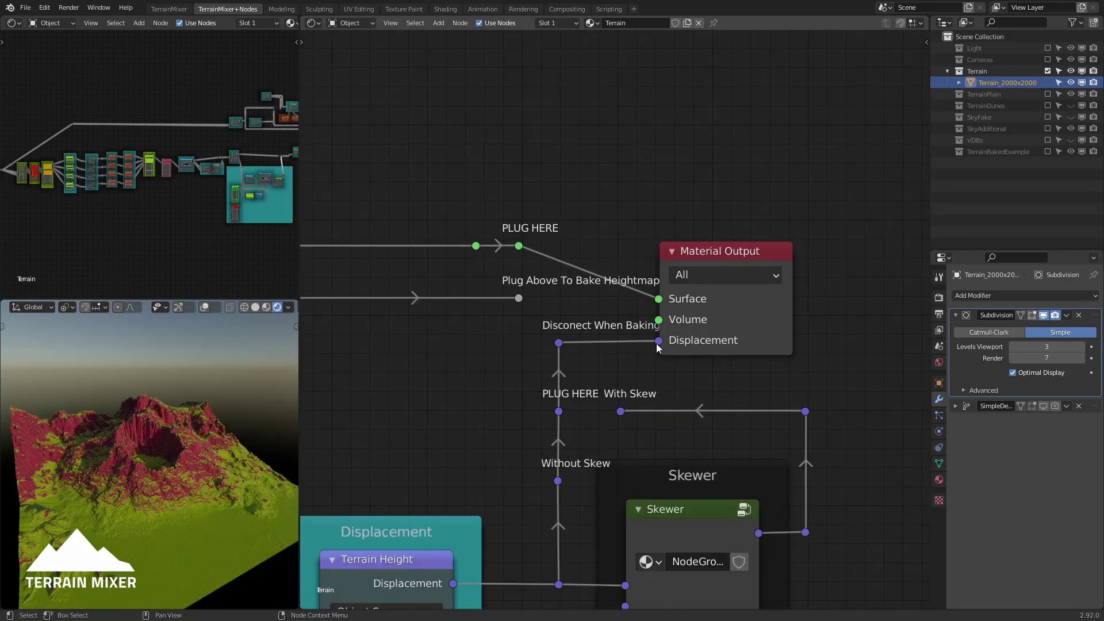
drag(659, 342, 627, 355)
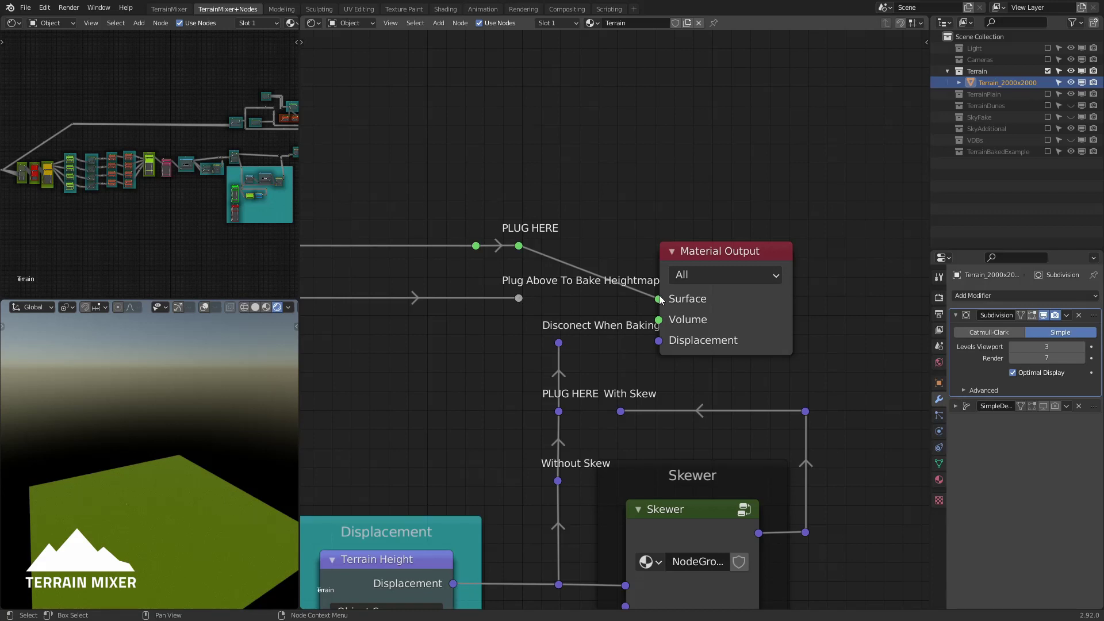
drag(659, 299, 592, 276)
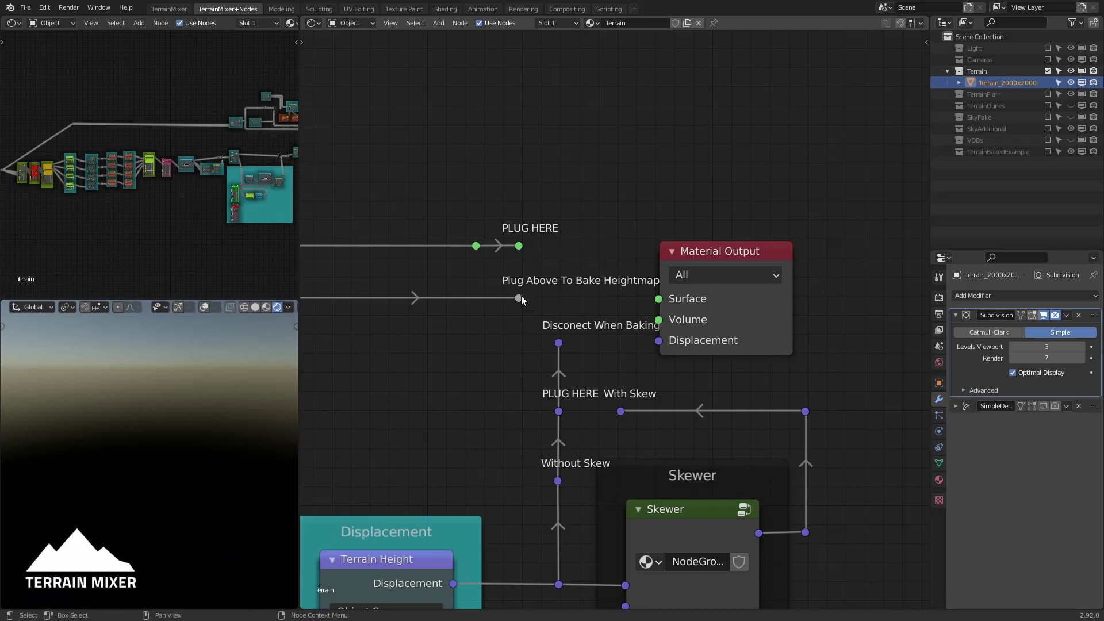
drag(519, 298, 656, 303)
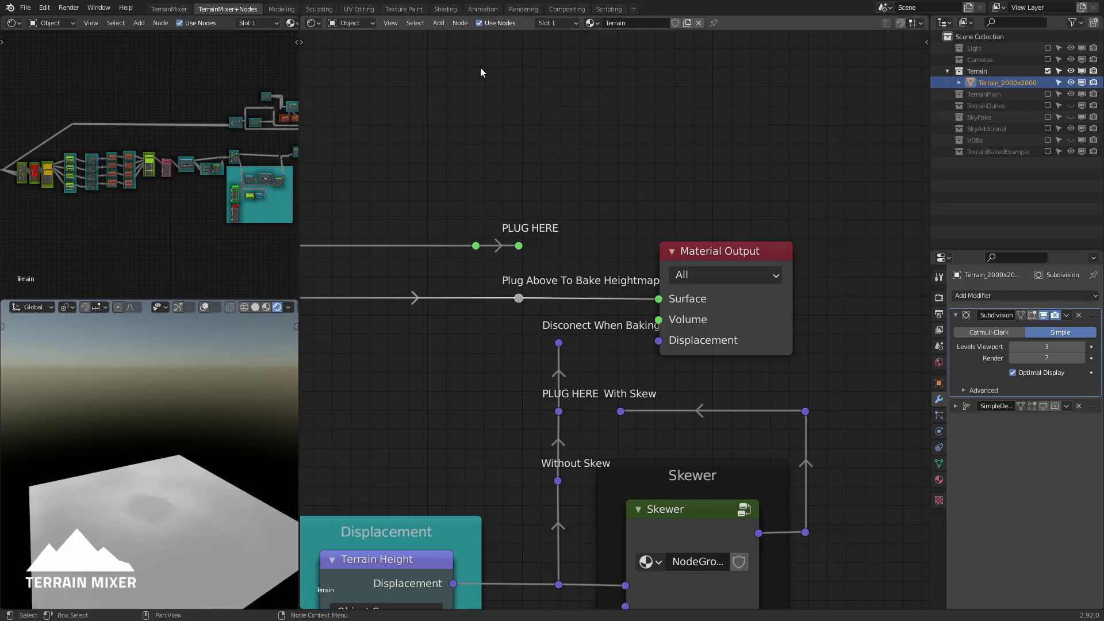
Step: Return to the TerrainMixer workspace and render the heightmap through the baking camera
click(171, 9)
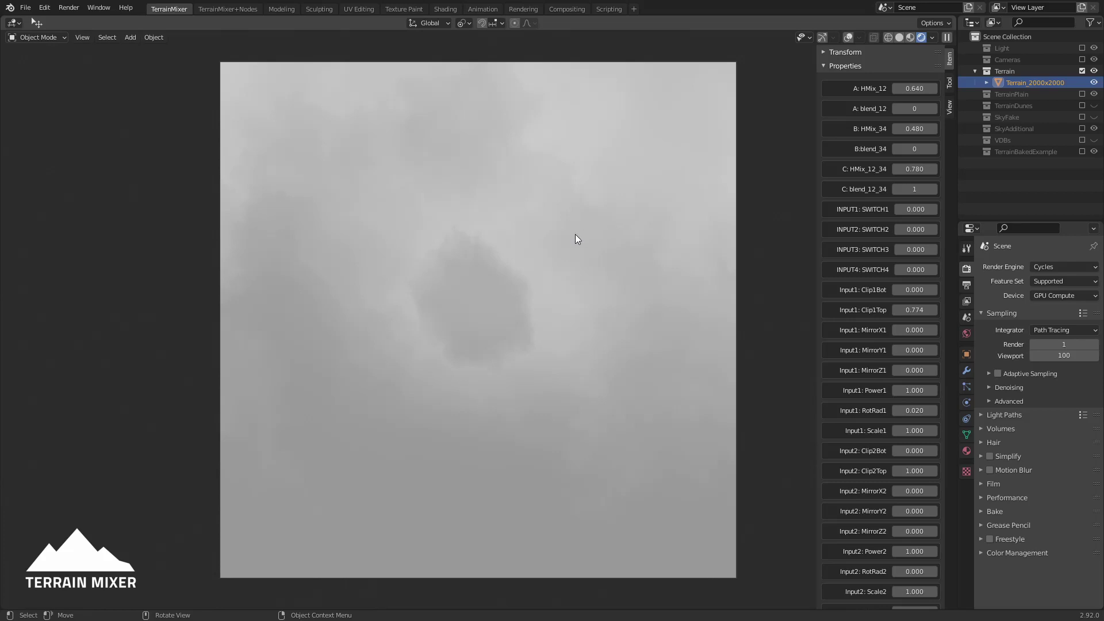
key(F12)
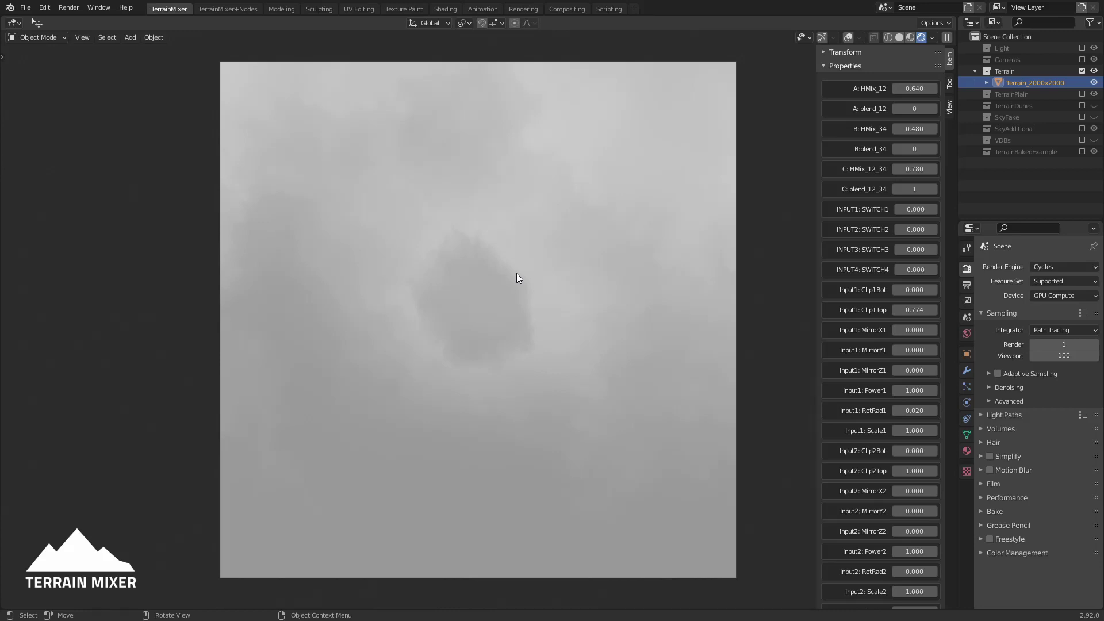
Step: Examine the Snow/Sand + Terrain Color and FastShade frames and their place in the node tree of the TerrainMixer+Nodes workspace
key(ctrl+Page_Down)
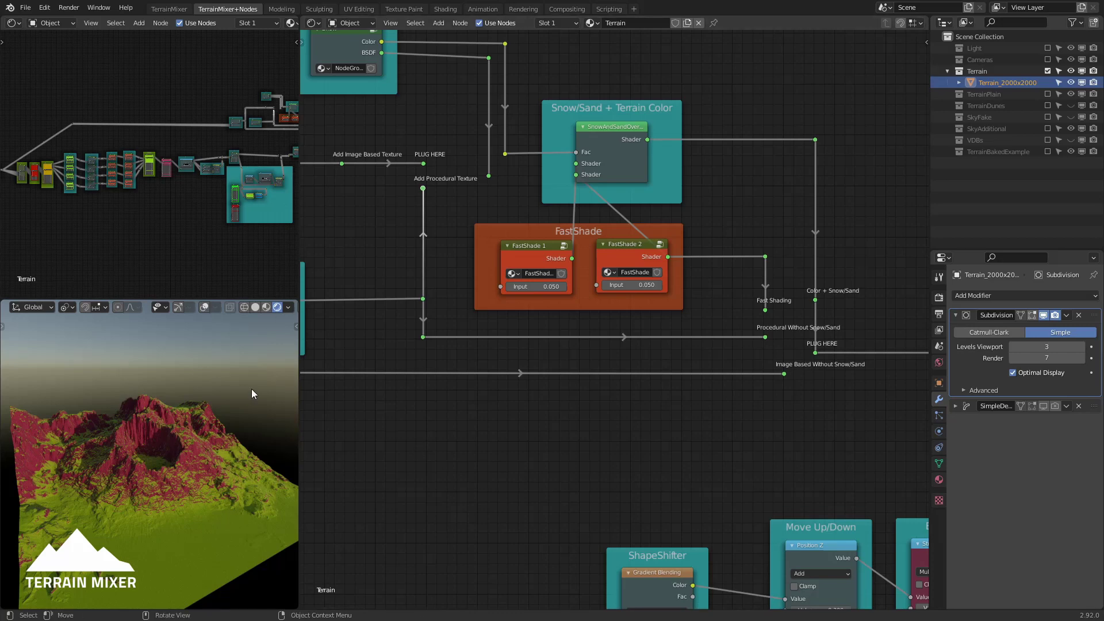
scroll(512, 218, up, 1)
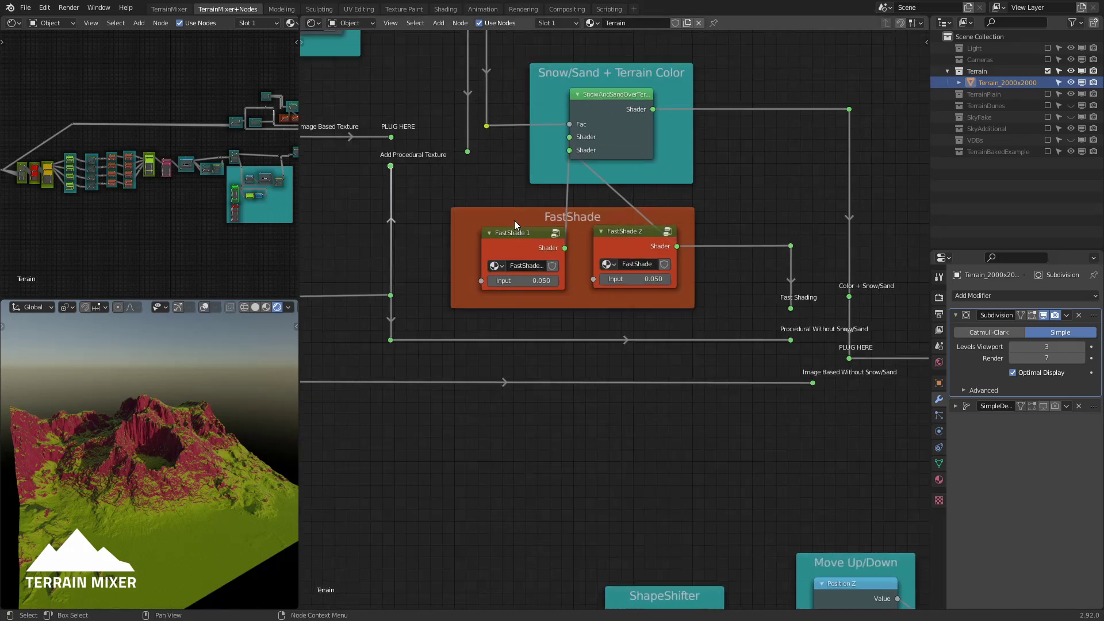
mouse_move(208, 458)
middle_down()
mouse_move(230, 436)
mouse_move(199, 470)
middle_up()
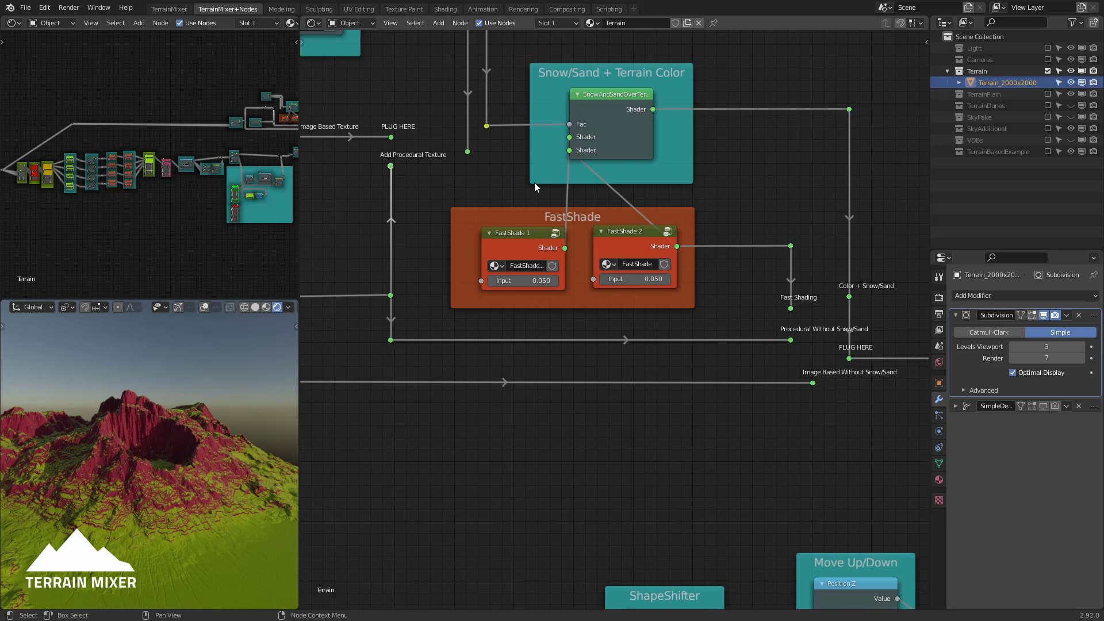
middle_drag(501, 180, 552, 257)
scroll(552, 257, down, 6)
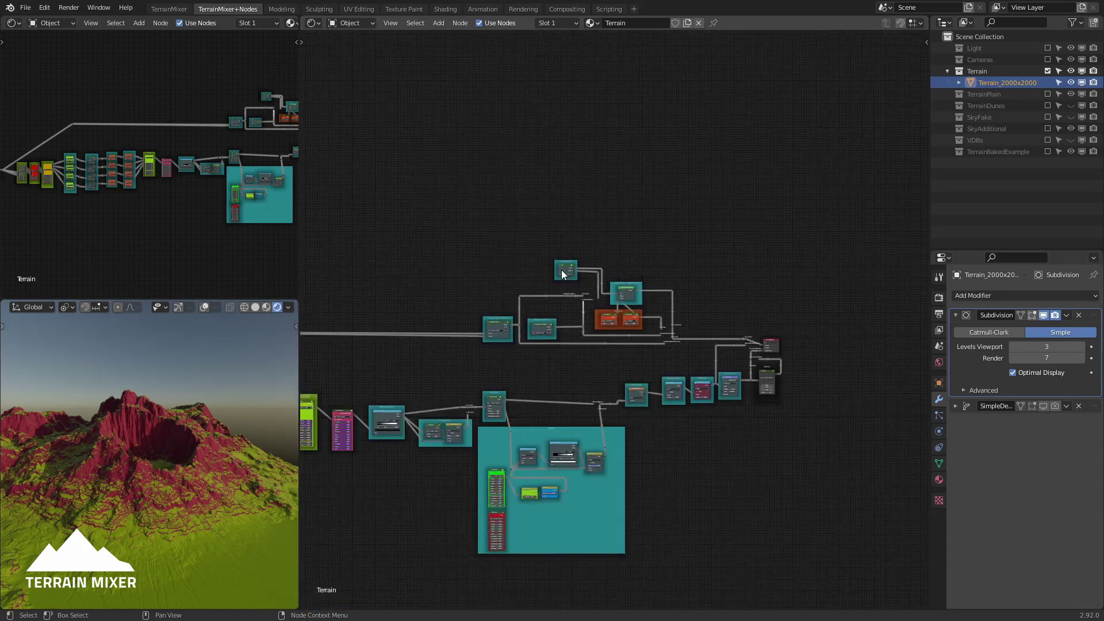
middle_drag(589, 330, 652, 239)
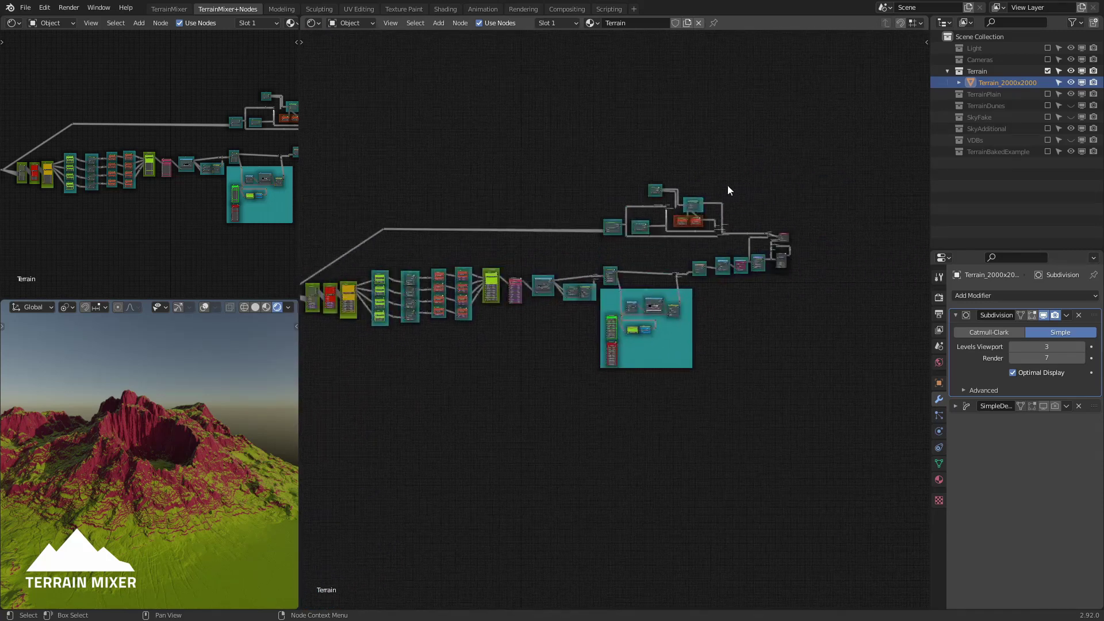
ctrl+middle_drag(723, 181, 641, 324)
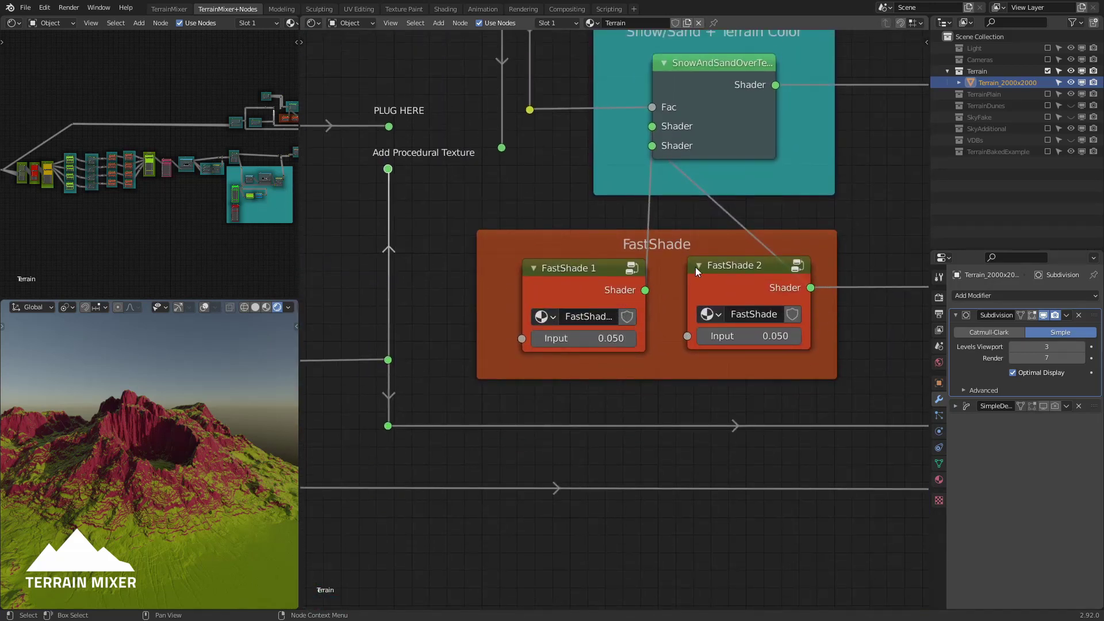
Step: Look inside the FastShade 1 and FastShade 2 node groups to examine their shader setups
click(567, 289)
key(Tab)
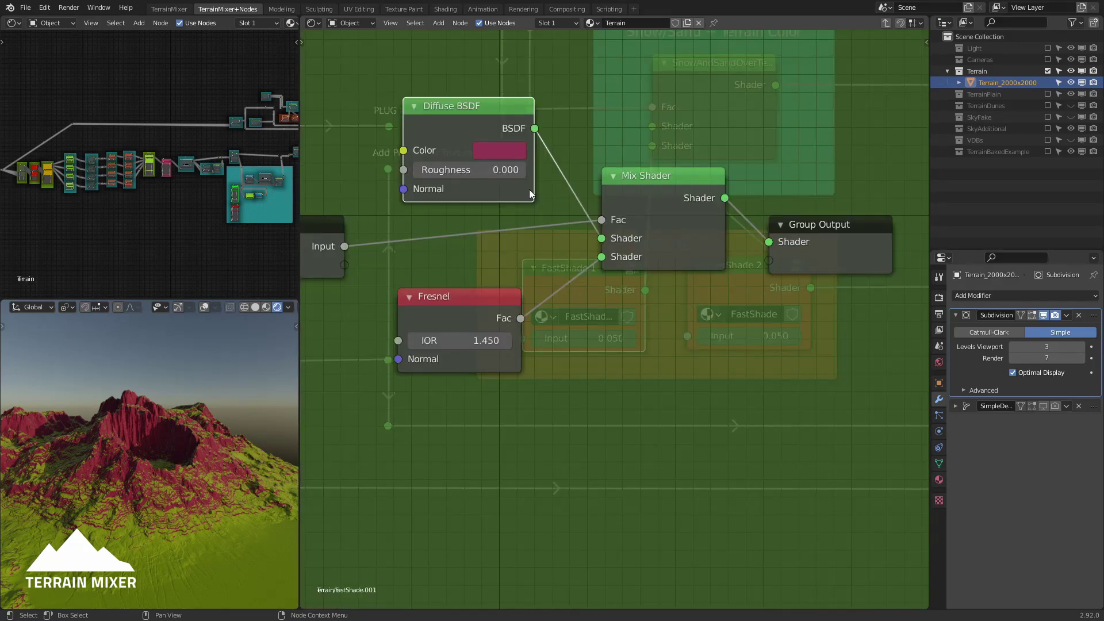
key(Tab)
click(730, 281)
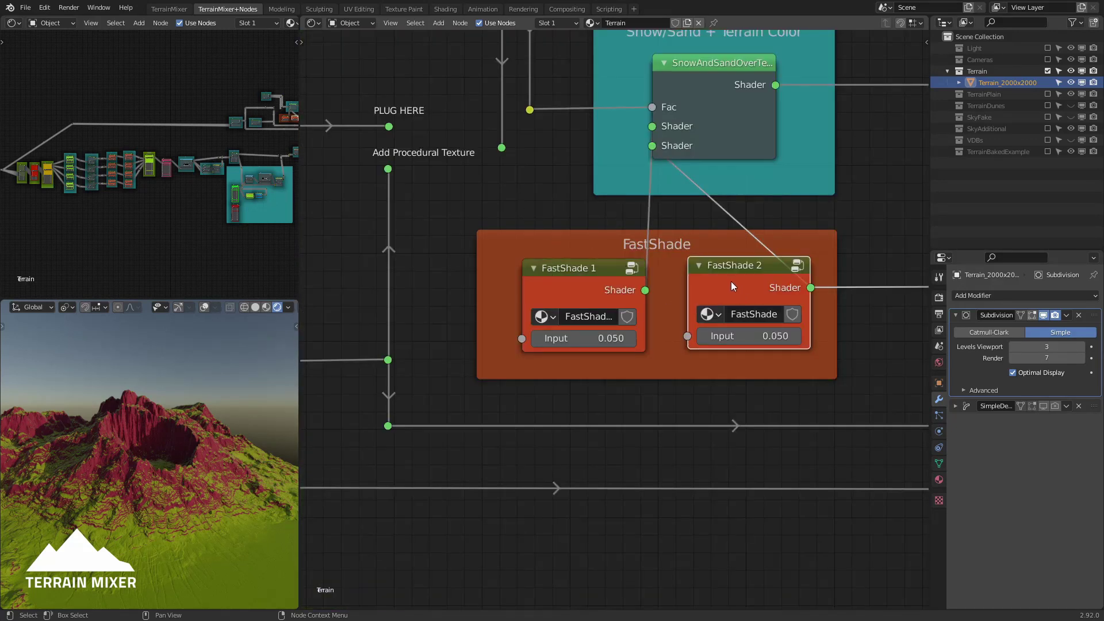
key(Tab)
key(Tab)
Step: Link the end point of the BSDF line to the second Shader input of the SnowAndSandOverTerrain mix node, replacing FastShade 2
drag(502, 147, 644, 146)
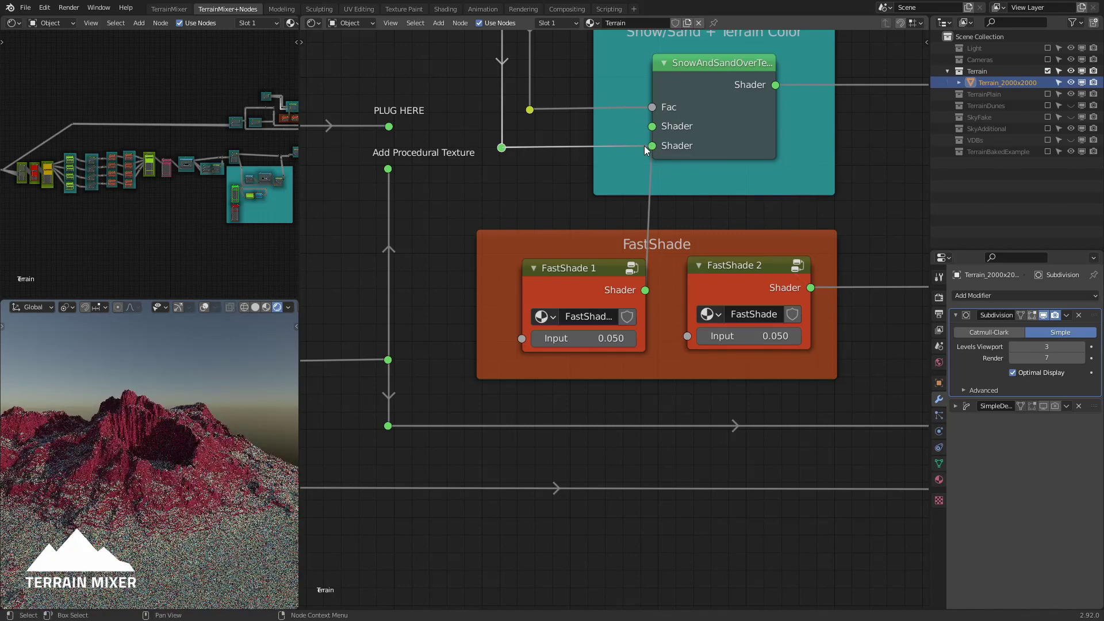
Step: Link the PLUG HERE point to the first Shader input of the SnowAndSandOverTerrain mix node, replacing FastShade 1
drag(389, 126, 653, 126)
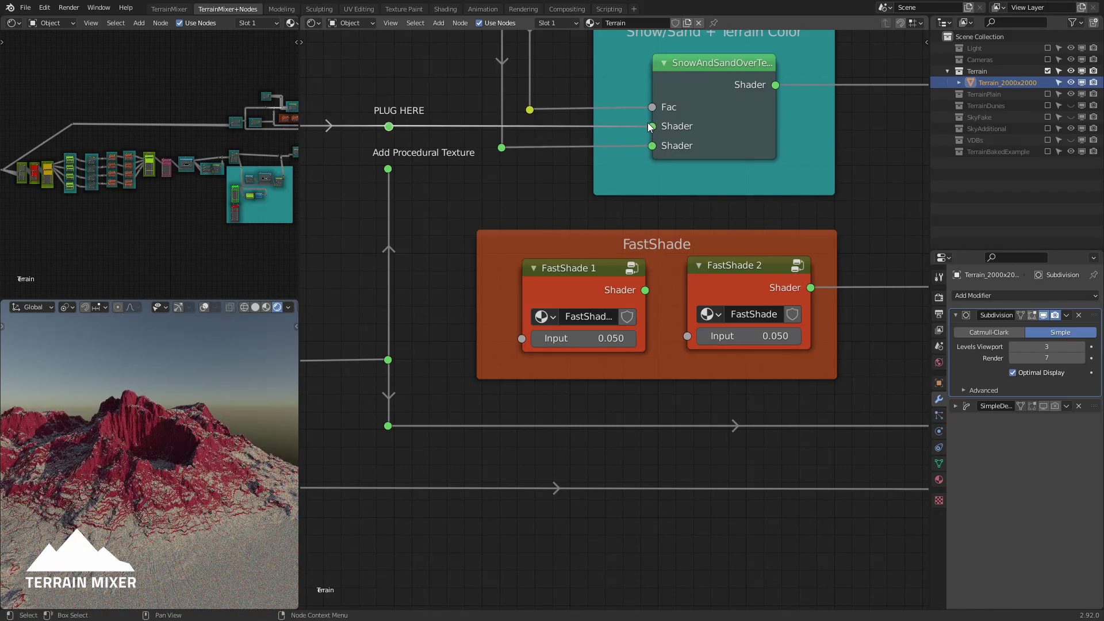
Step: In the TerrainMixer workspace, set the terrain's Subdivision viewport level to 7 and inspect the shaded mountain from several angles and distances
click(175, 10)
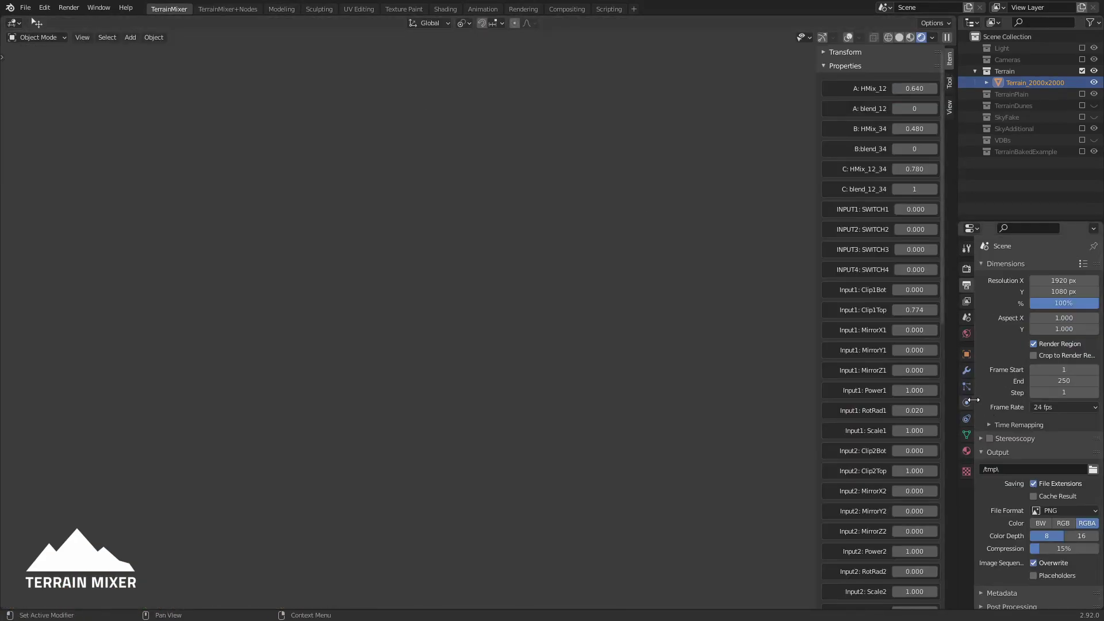
click(967, 370)
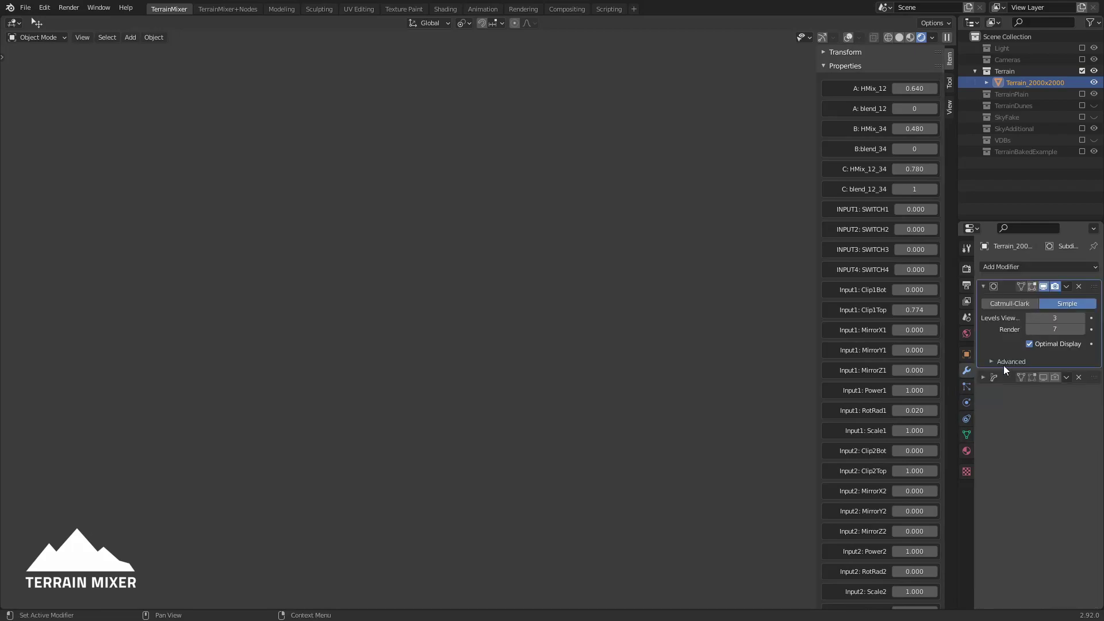
click(1055, 318)
text(7)
key(Return)
middle_drag(551, 270, 551, 333)
scroll(551, 332, up, 5)
scroll(563, 326, down, 4)
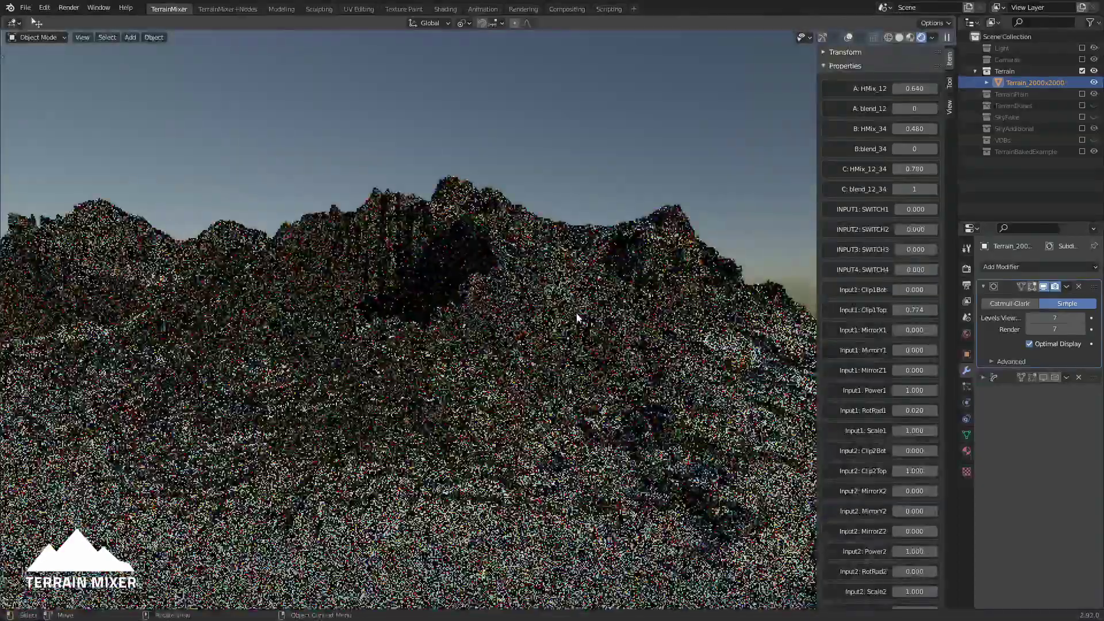
middle_drag(577, 318, 623, 316)
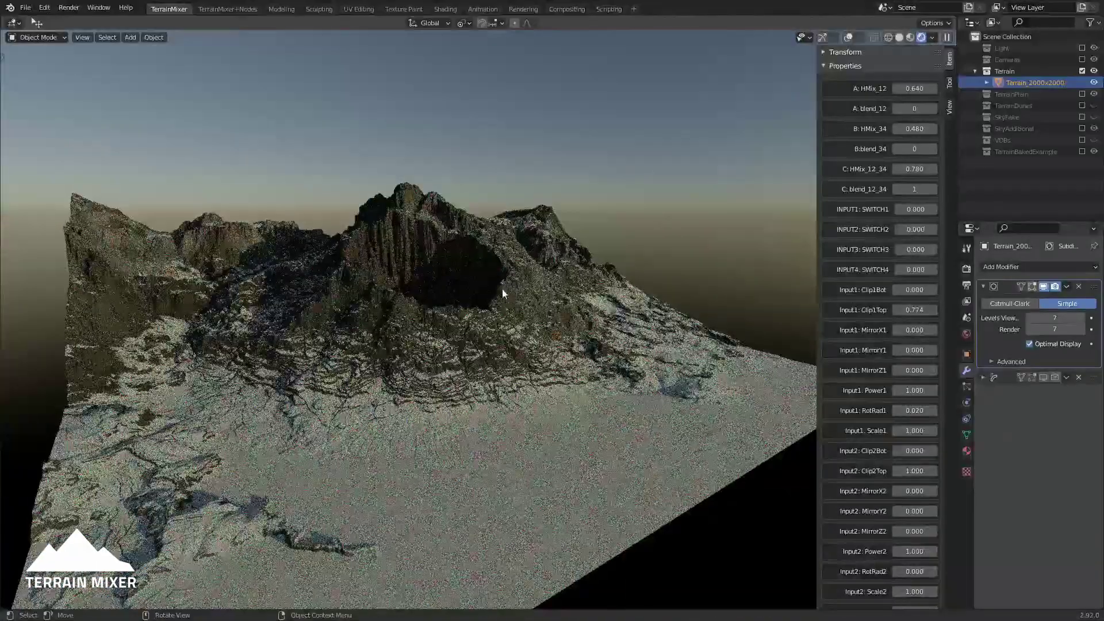
scroll(384, 215, up, 5)
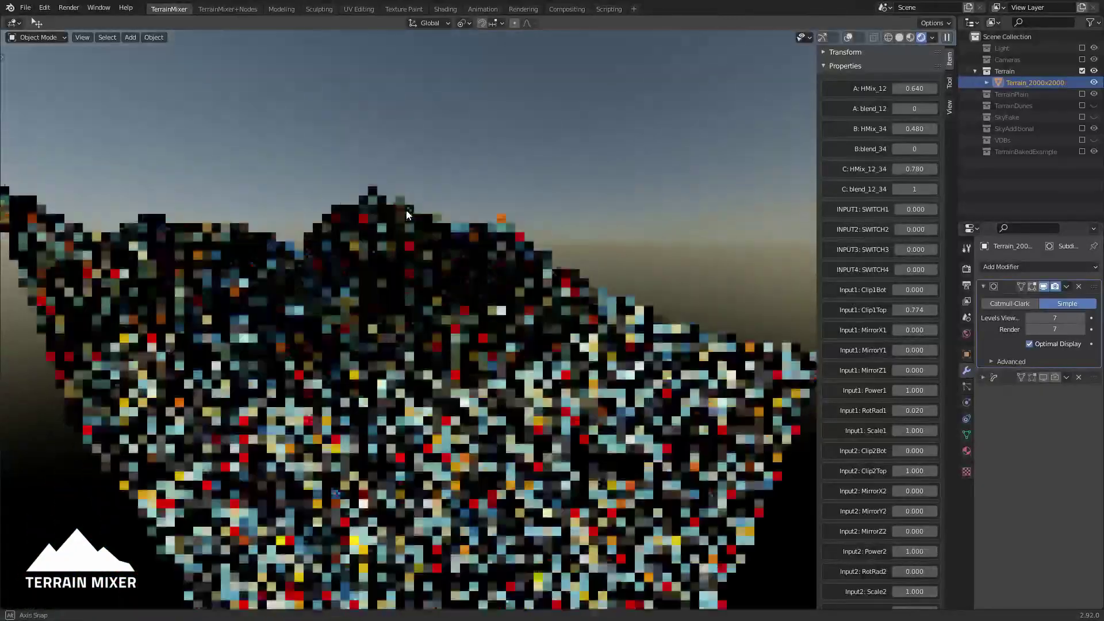